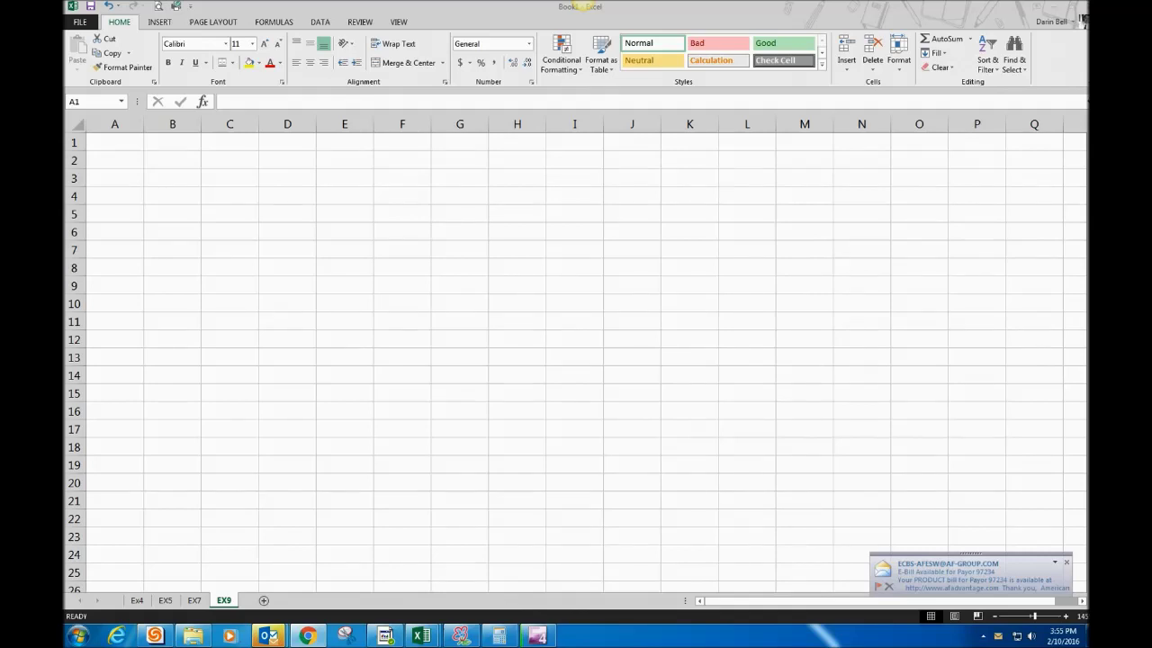
Step: Dismiss the e-mail notification and number the first problem by entering 1 in cell A1
{"action": "left_click", "coordinate": [1061, 561]}
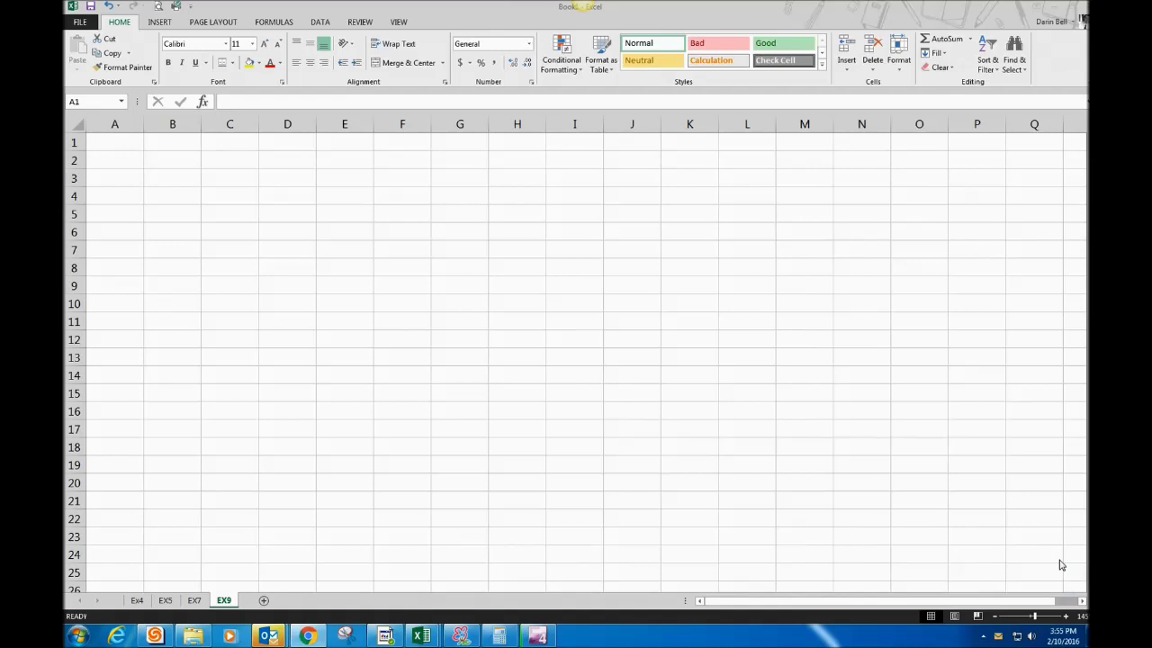
{"action": "left_click", "coordinate": [108, 139]}
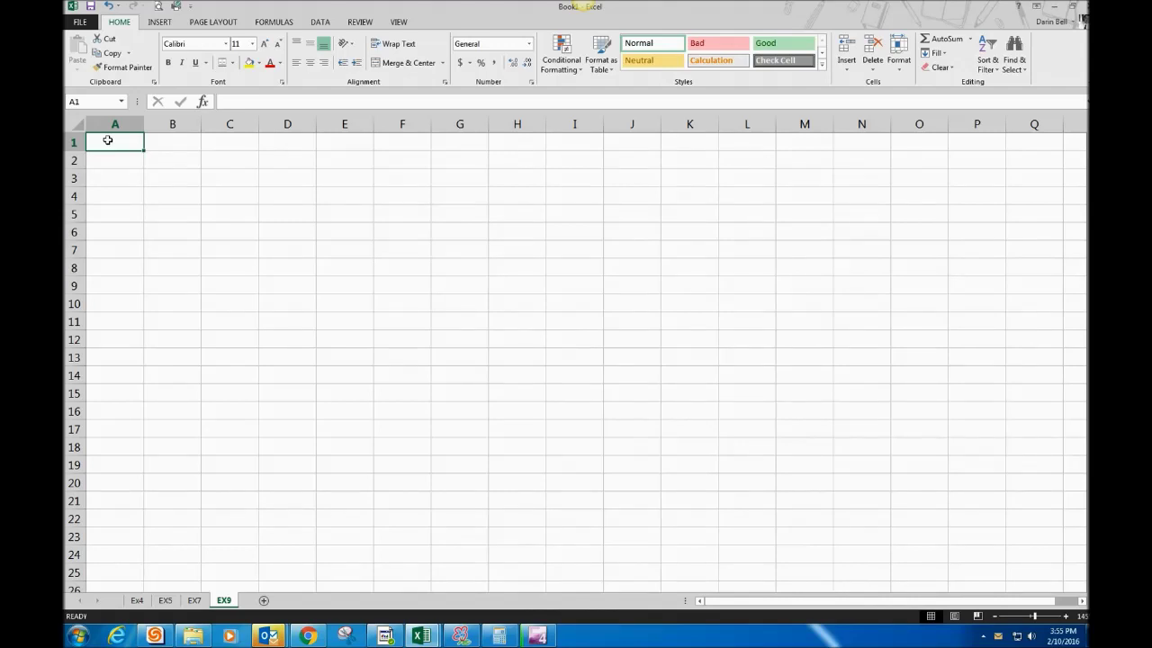
{"action": "type", "text": "1"}
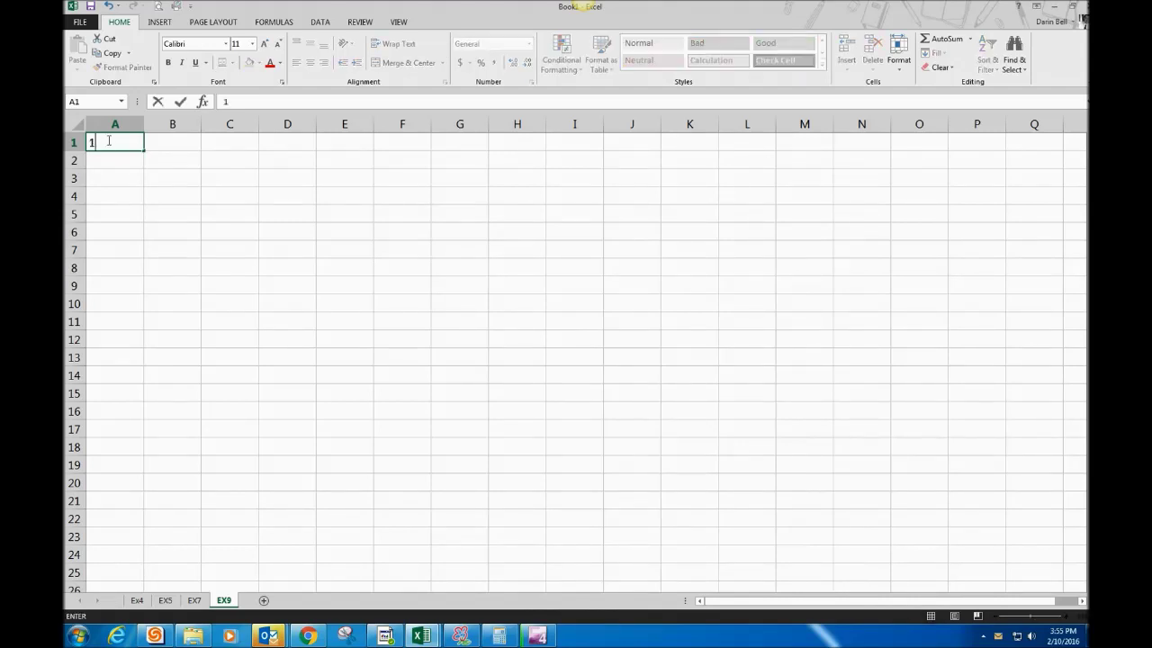
{"action": "key", "text": "Return"}
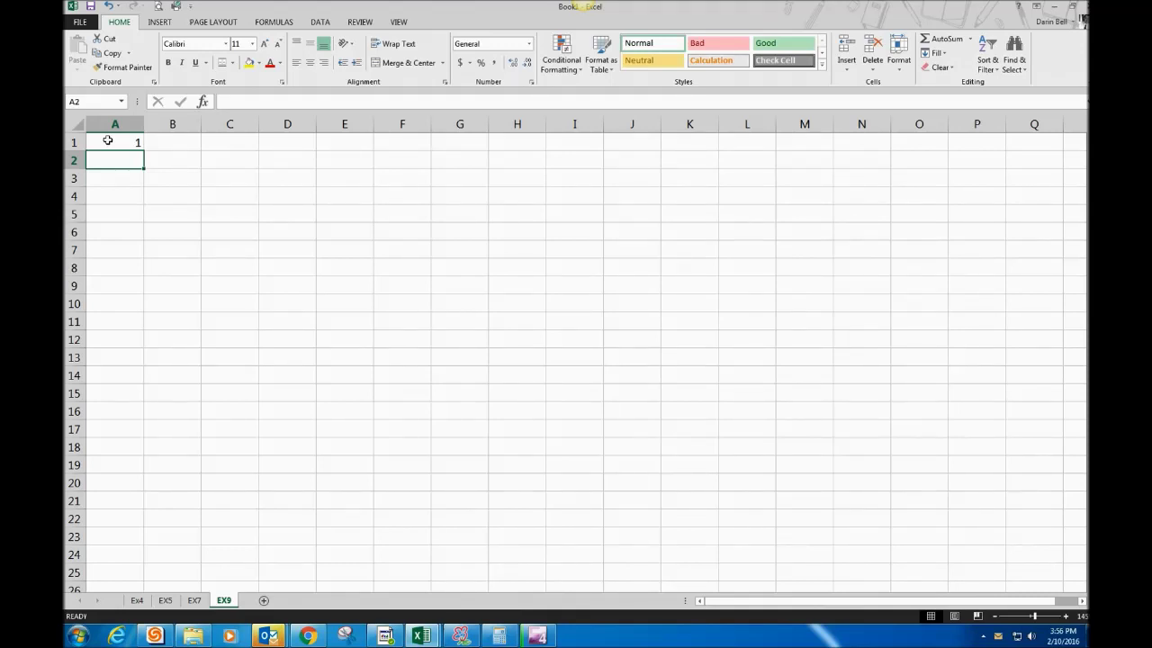
Step: Enter the label Par value in B1 and the amount 7000000 in C1
{"action": "key", "text": "Right"}
{"action": "key", "text": "Up"}
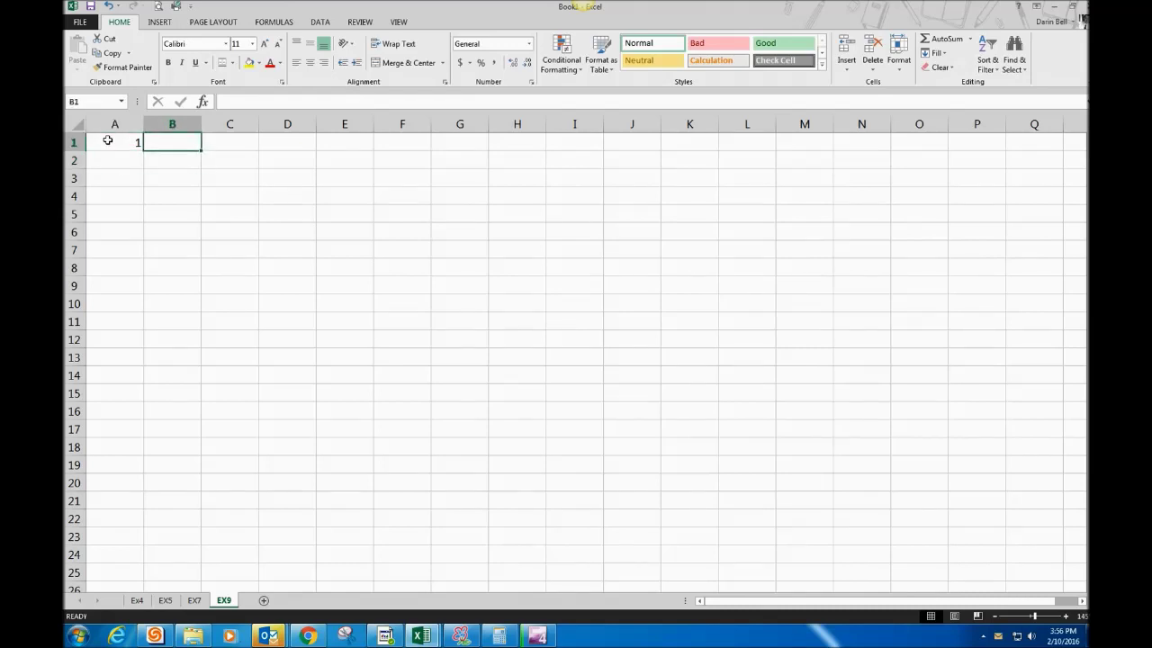
{"action": "type", "text": "Par value"}
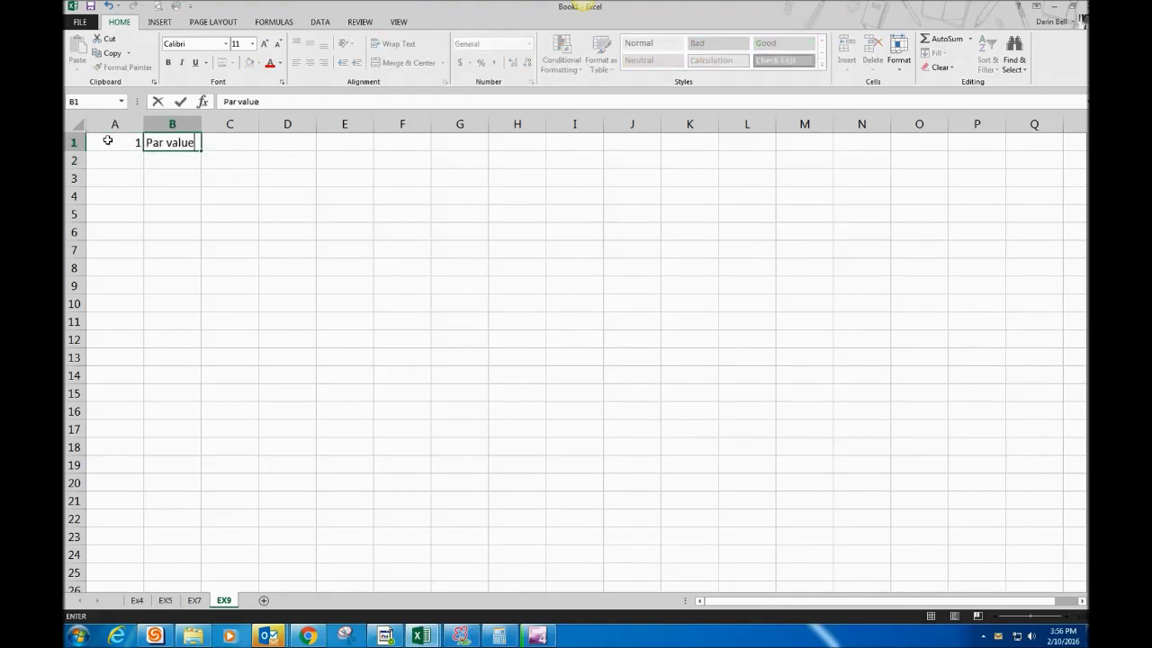
{"action": "key", "text": "ctrl+Return"}
{"action": "key", "text": "Tab"}
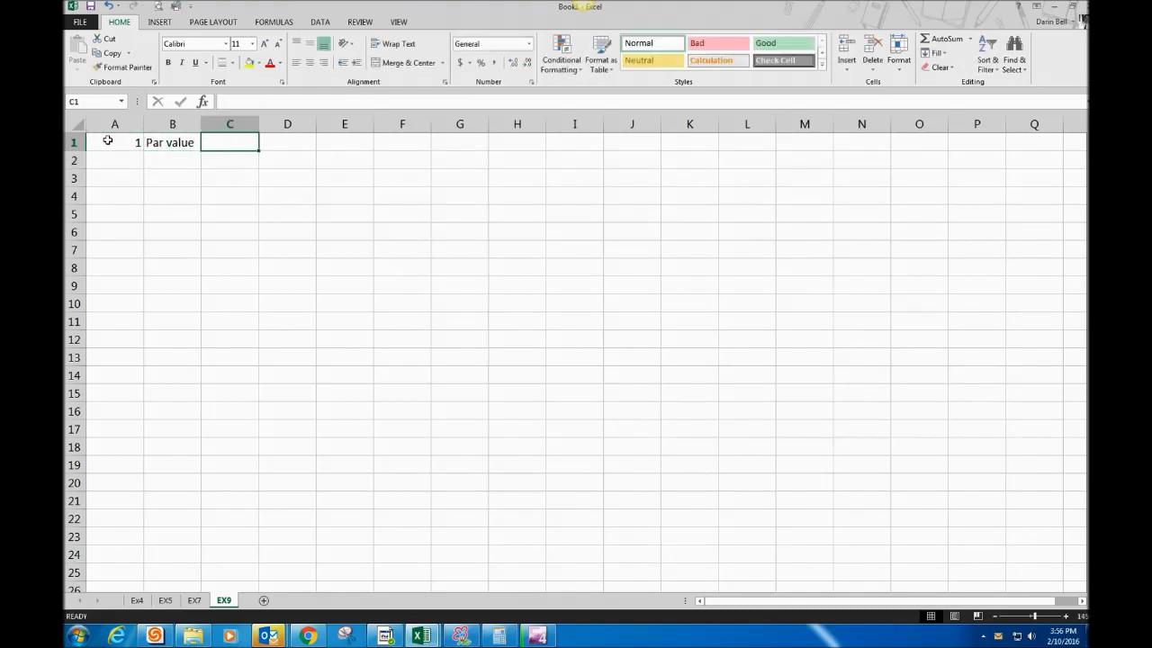
{"action": "type", "text": "7000000"}
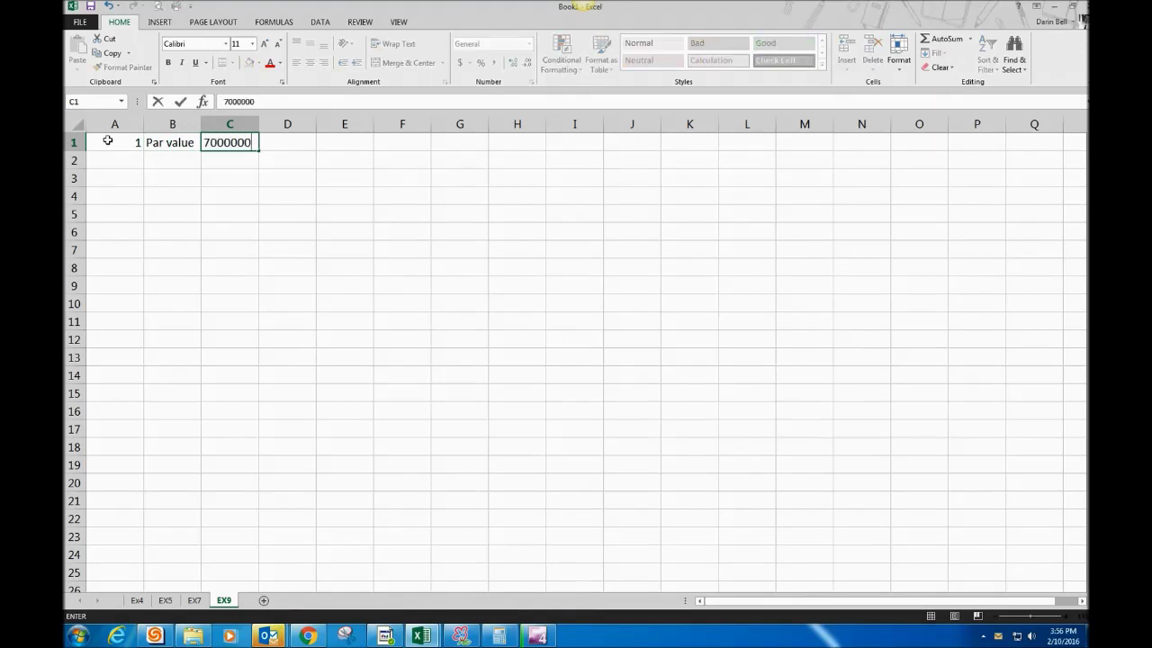
{"action": "key", "text": "Return"}
Step: Format column C with the dollar accounting format and no decimal places
{"action": "left_click", "coordinate": [230, 123]}
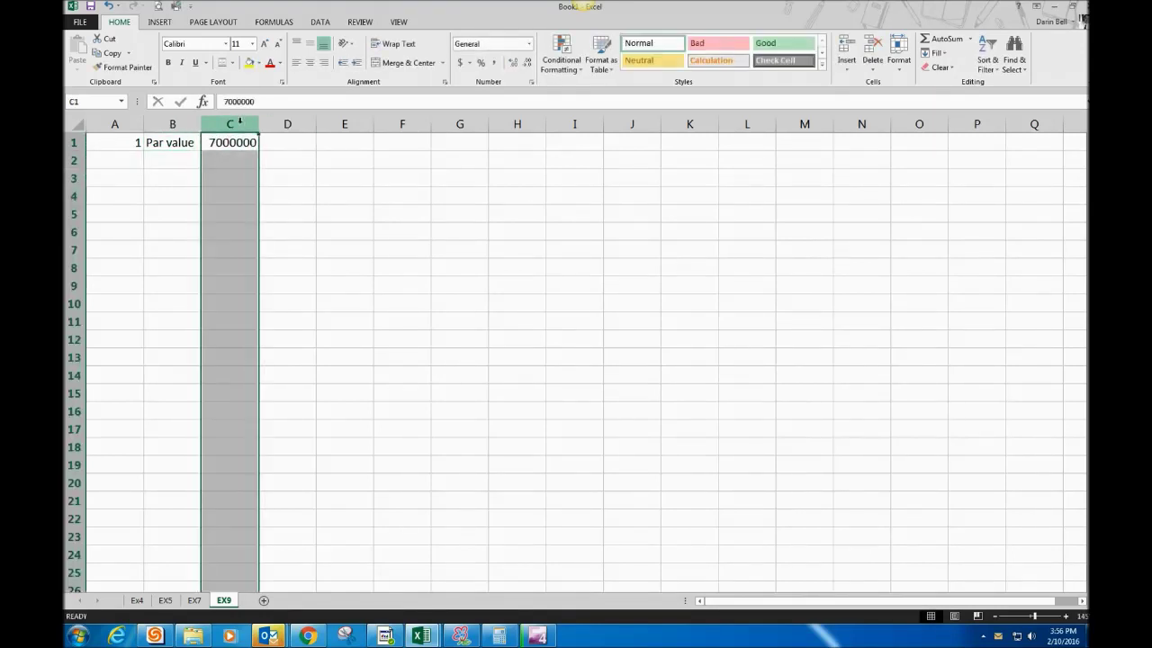
{"action": "left_click", "coordinate": [460, 62]}
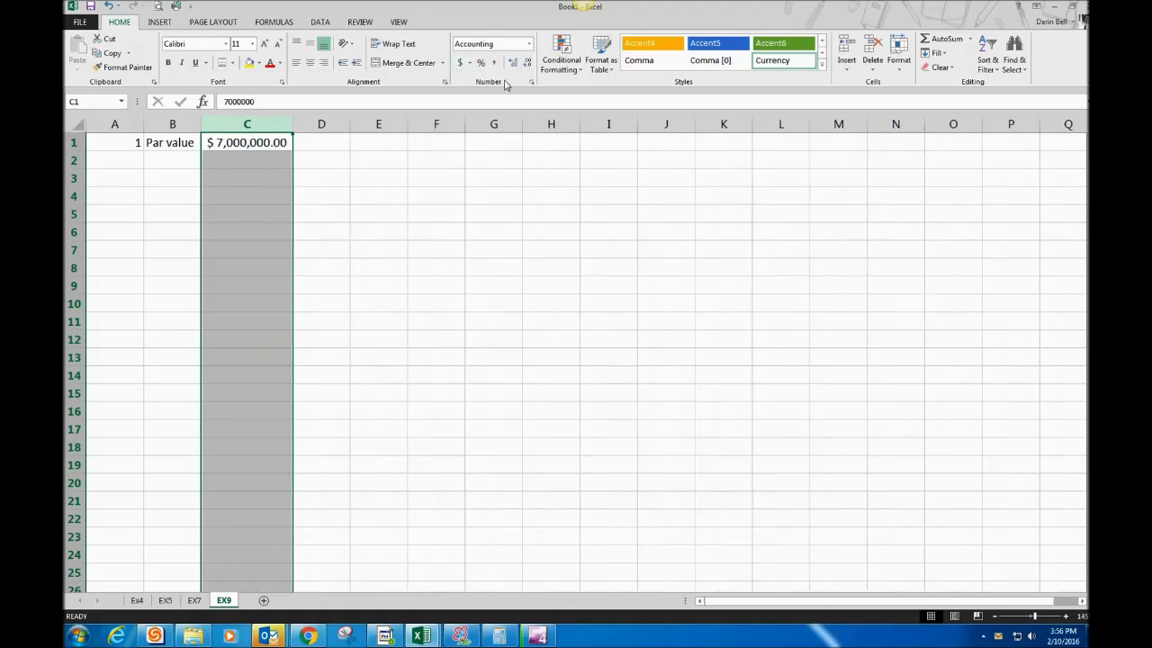
{"action": "left_click", "coordinate": [527, 62]}
{"action": "left_click", "coordinate": [527, 62]}
Step: Correct the par value in C1 to 700000
{"action": "left_click", "coordinate": [256, 144]}
{"action": "double_click", "coordinate": [255, 144]}
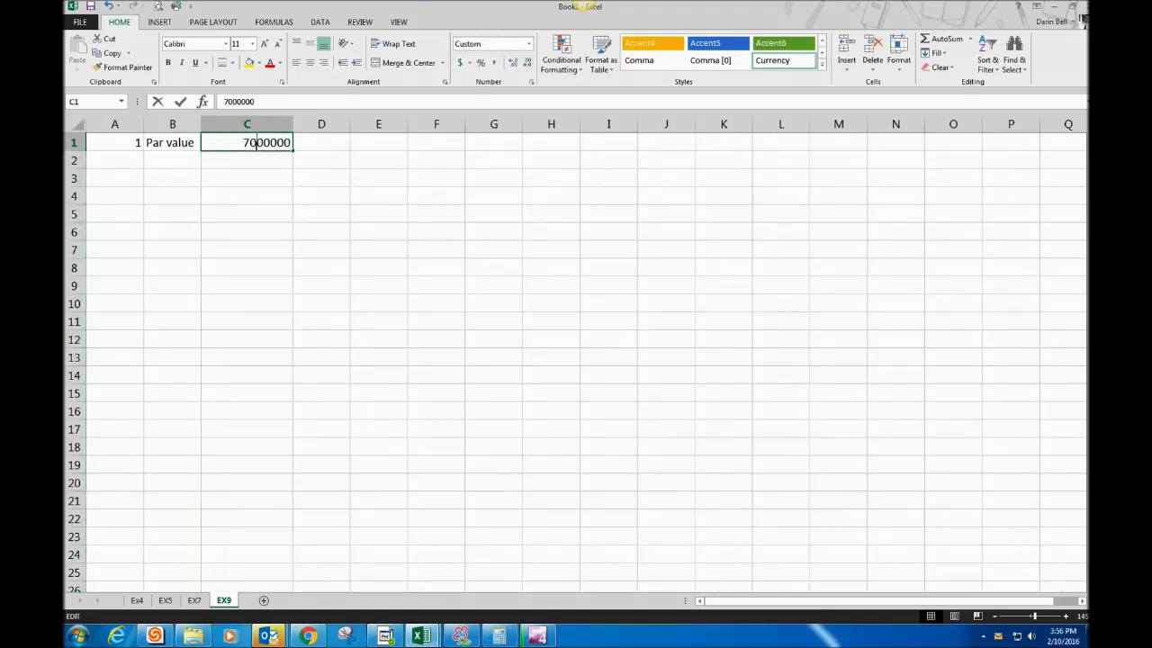
{"action": "key", "text": "Delete"}
{"action": "key", "text": "Return"}
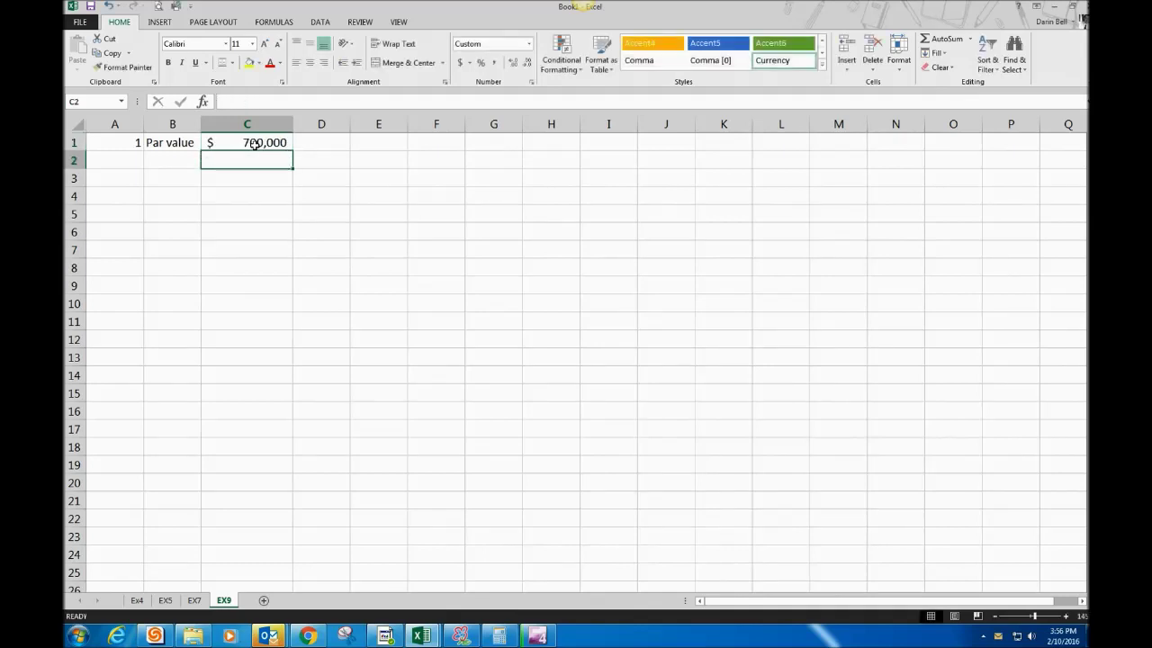
Step: Enter the label Discount % in B2 and .97.75 in C2
{"action": "left_click", "coordinate": [184, 156]}
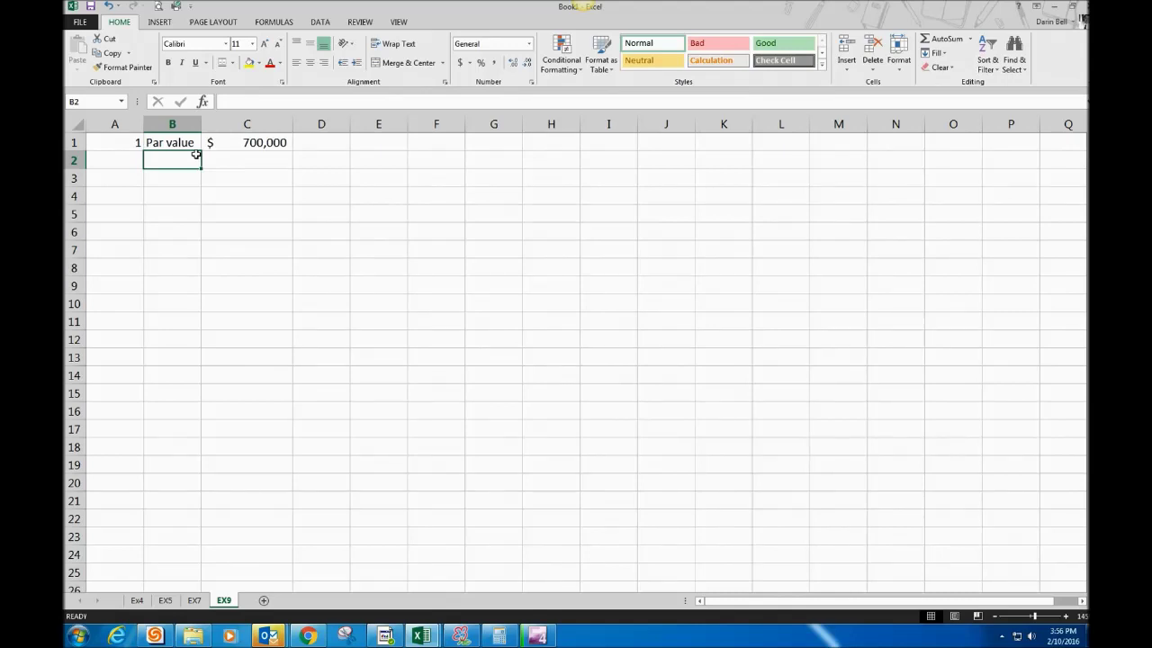
{"action": "type", "text": "Dis"}
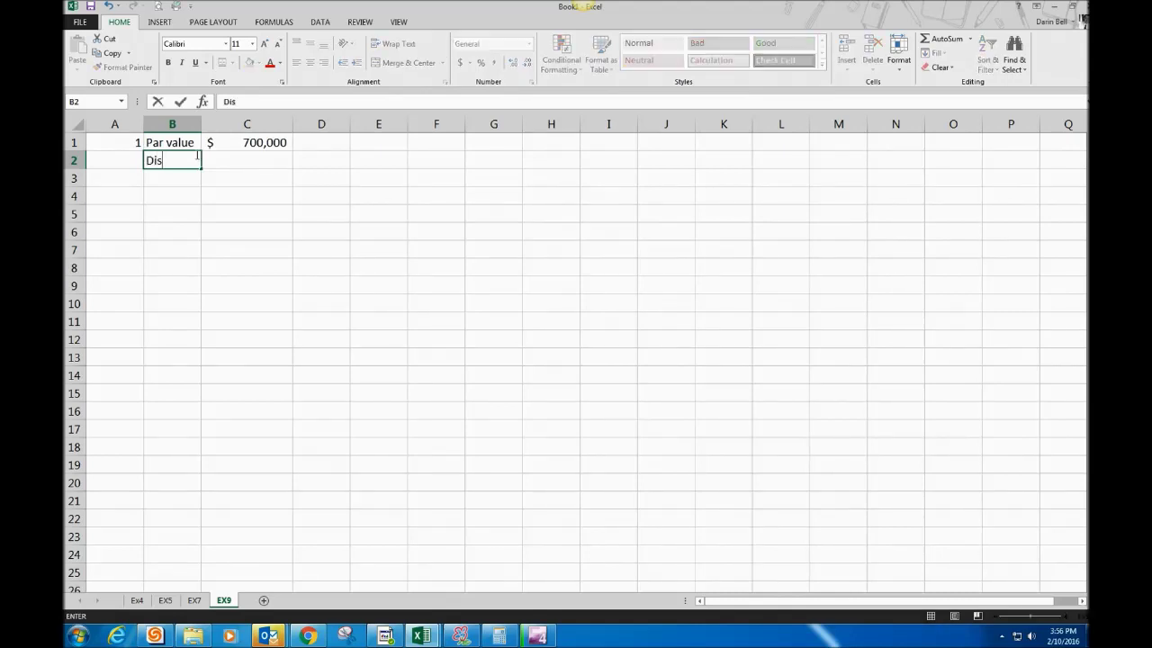
{"action": "type", "text": "count %"}
{"action": "key", "text": "Tab"}
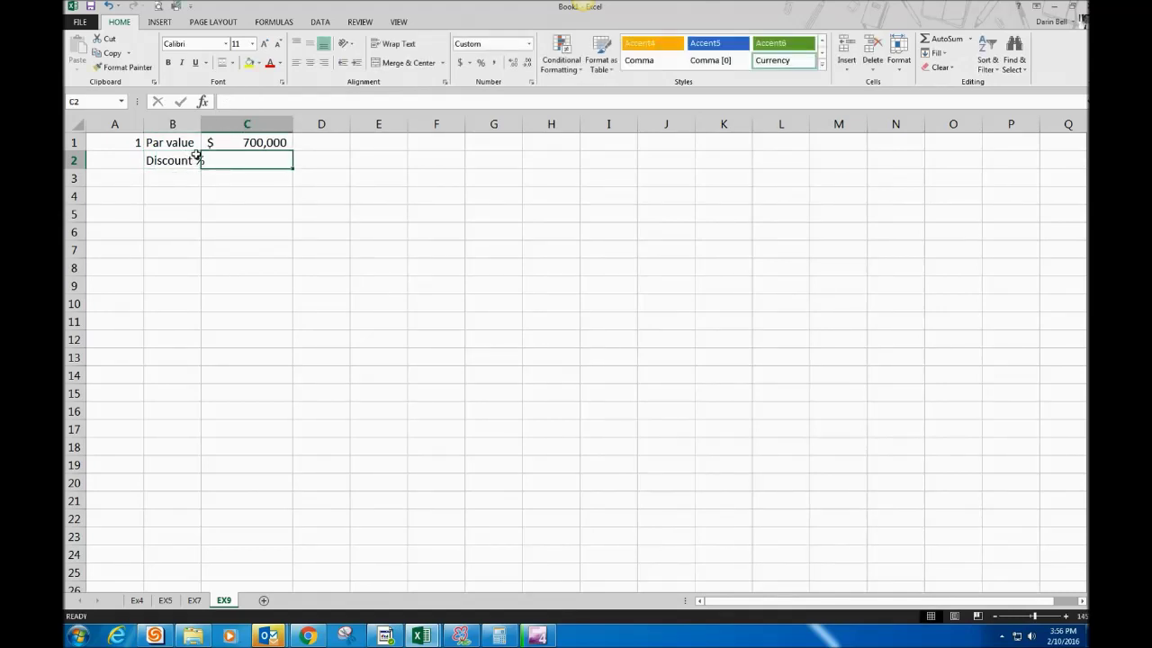
{"action": "type", "text": ".97.75"}
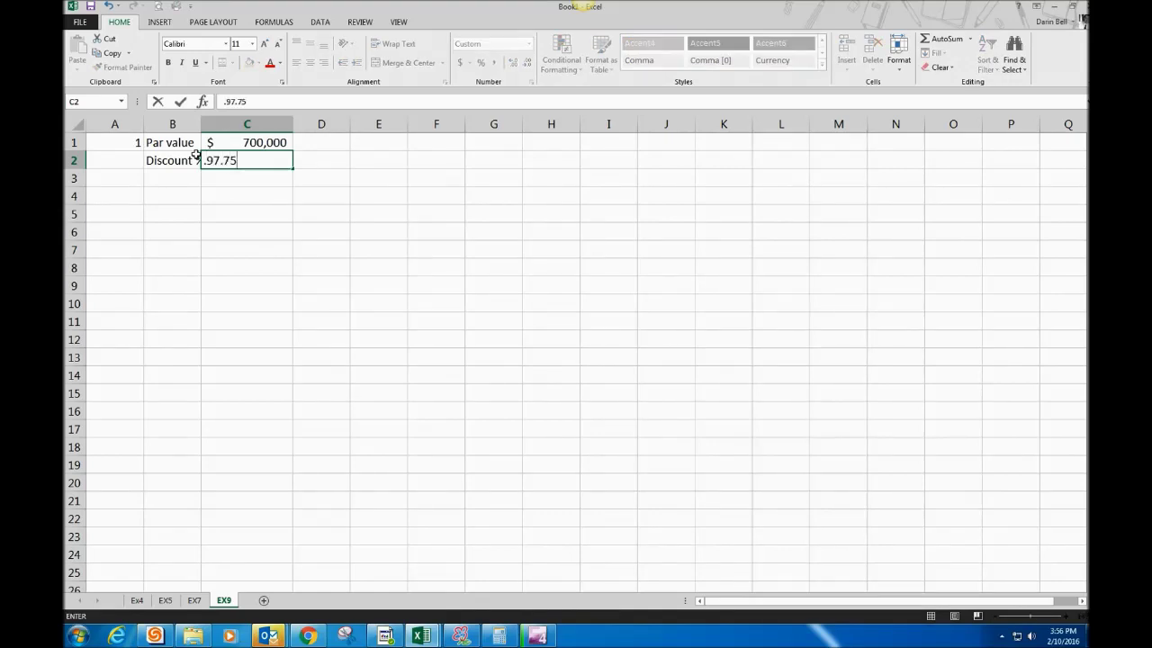
{"action": "key", "text": "Return"}
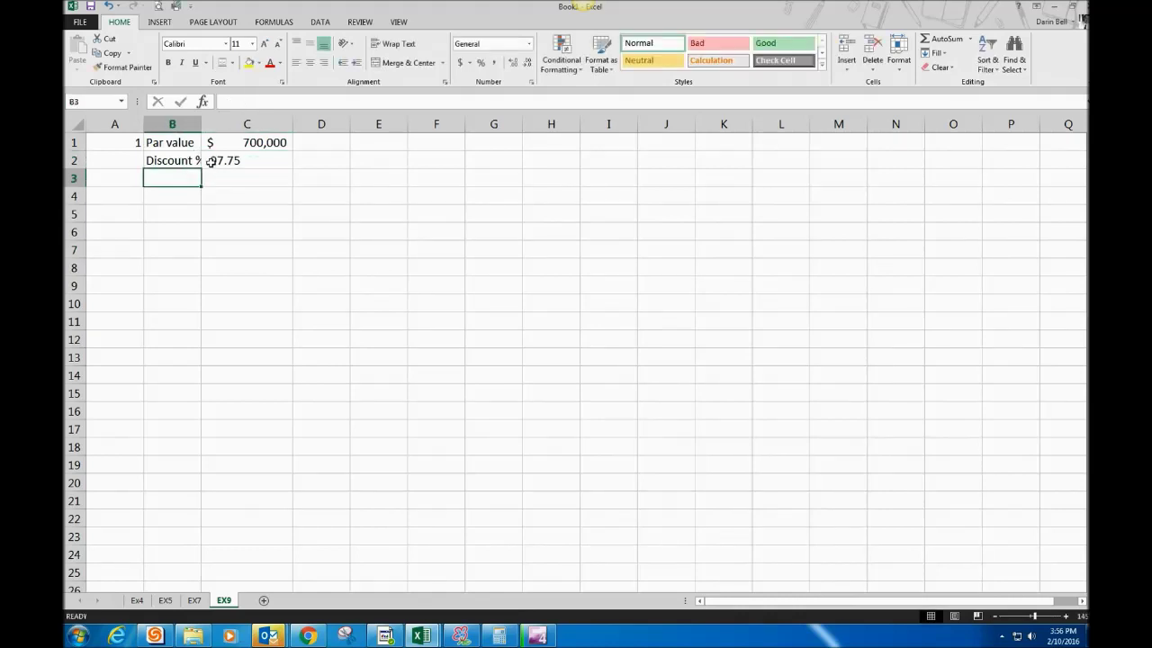
Step: Correct the discount entry in C2 to .9775
{"action": "double_click", "coordinate": [224, 160]}
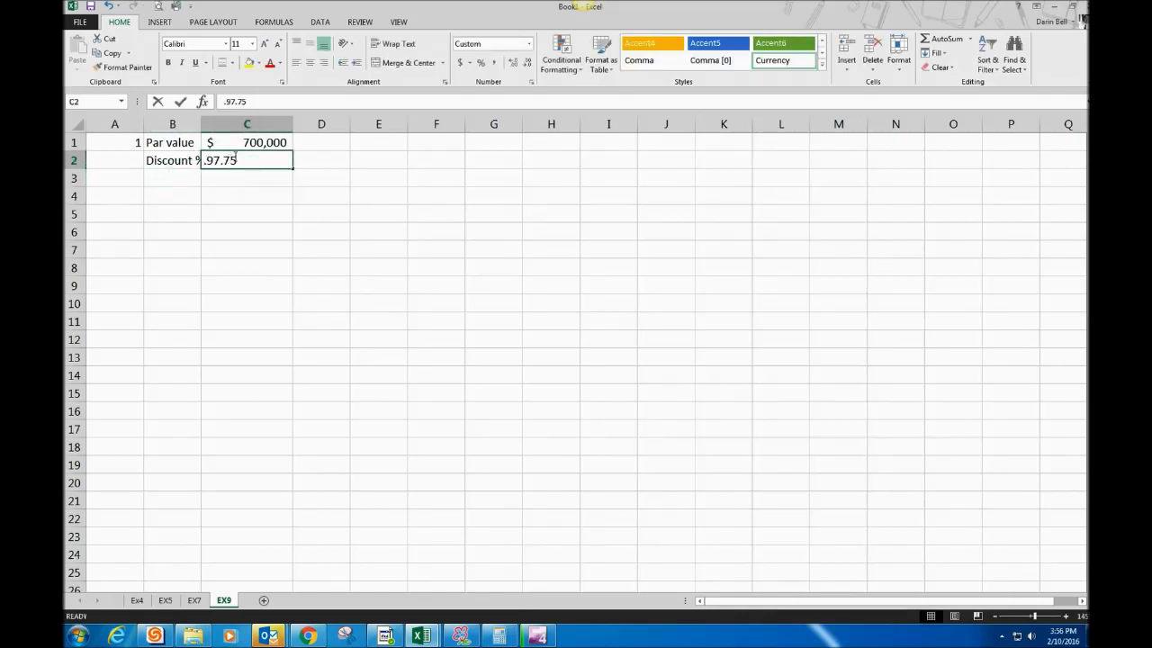
{"action": "key", "text": "Left"}
{"action": "key", "text": "BackSpace"}
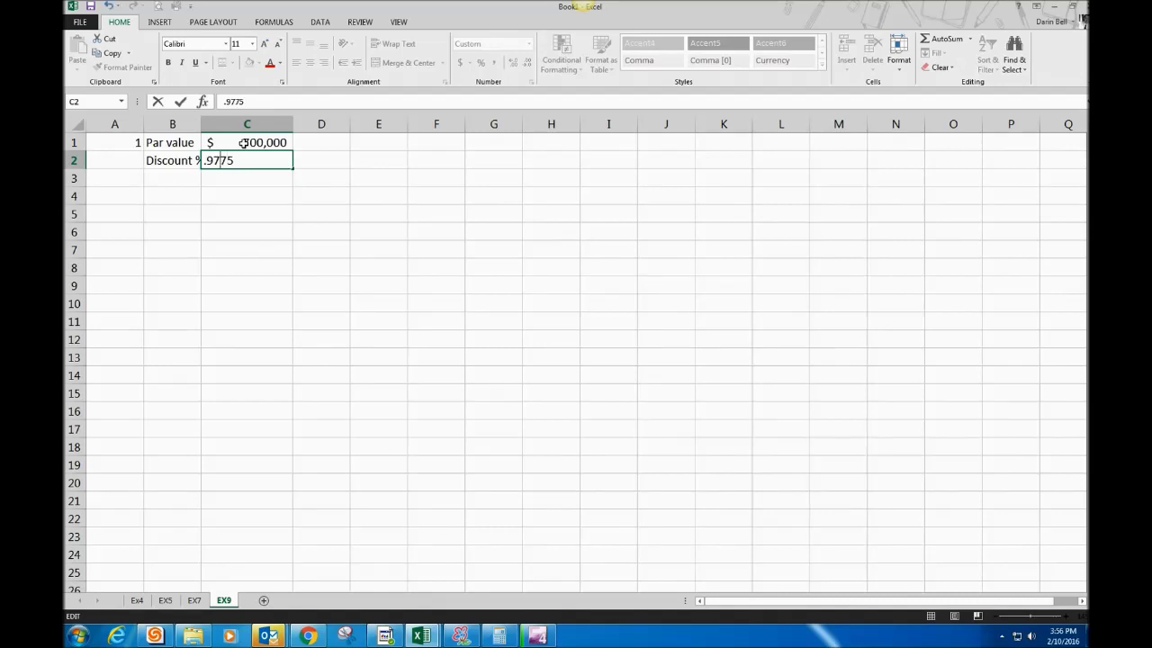
{"action": "left_click", "coordinate": [274, 196]}
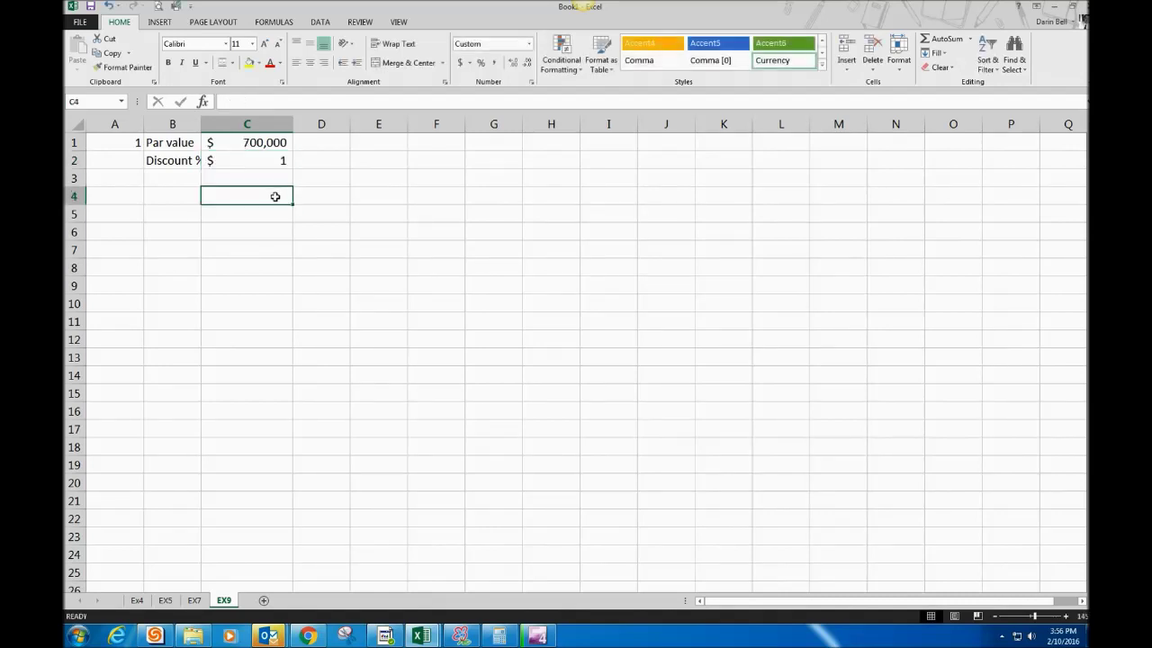
Step: Format C2 as a percentage with two decimal places and fit column B's width to its labels
{"action": "left_click", "coordinate": [263, 160]}
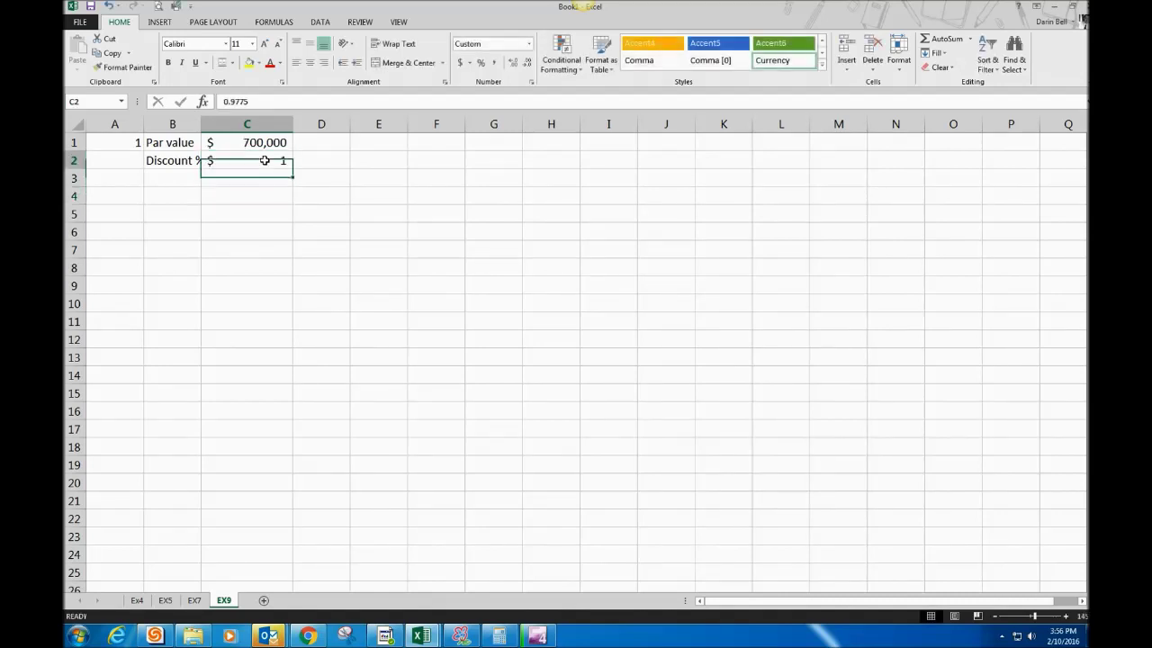
{"action": "left_click", "coordinate": [481, 63]}
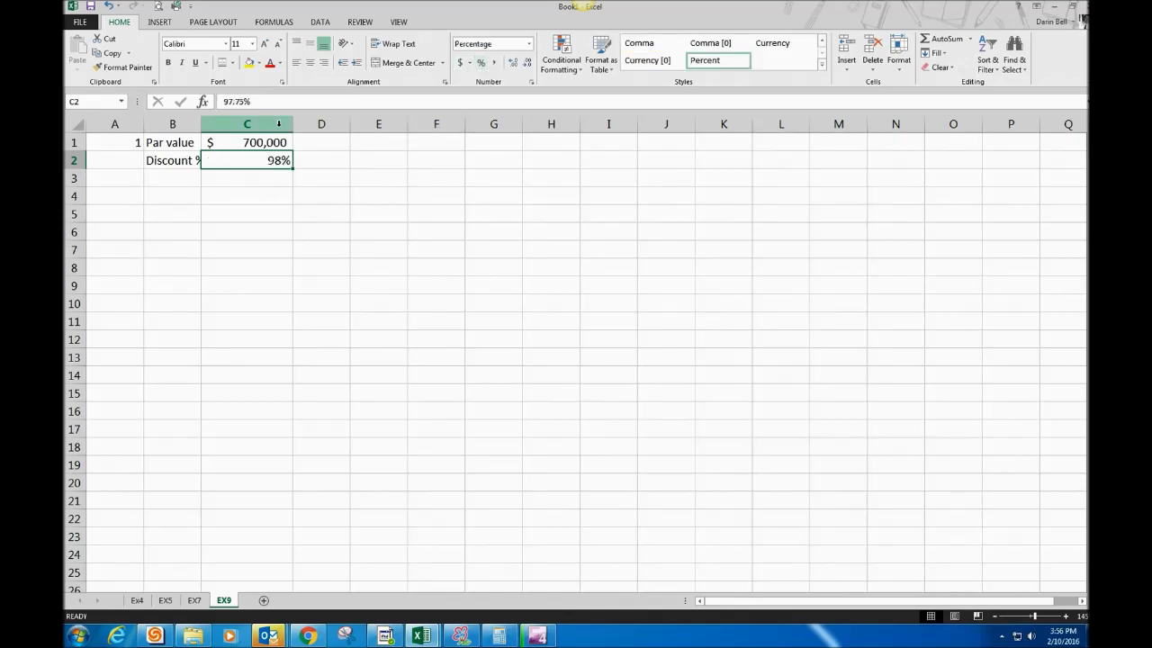
{"action": "left_click", "coordinate": [515, 63]}
{"action": "left_click", "coordinate": [515, 63]}
{"action": "left_click", "coordinate": [237, 176]}
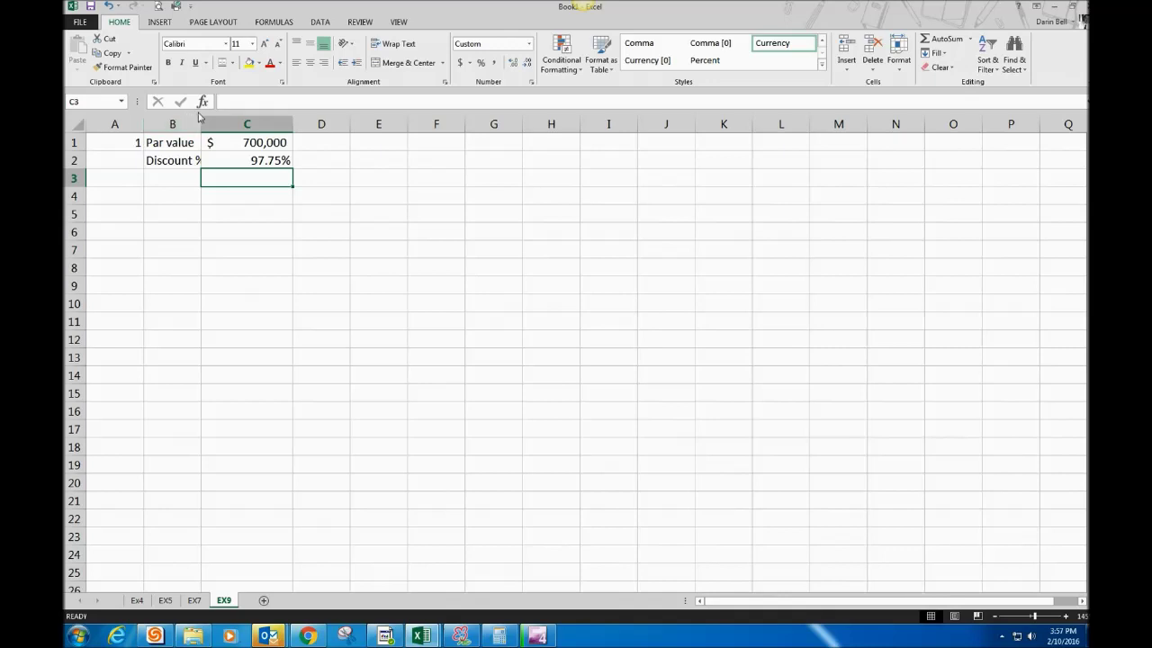
{"action": "double_click", "coordinate": [200, 121]}
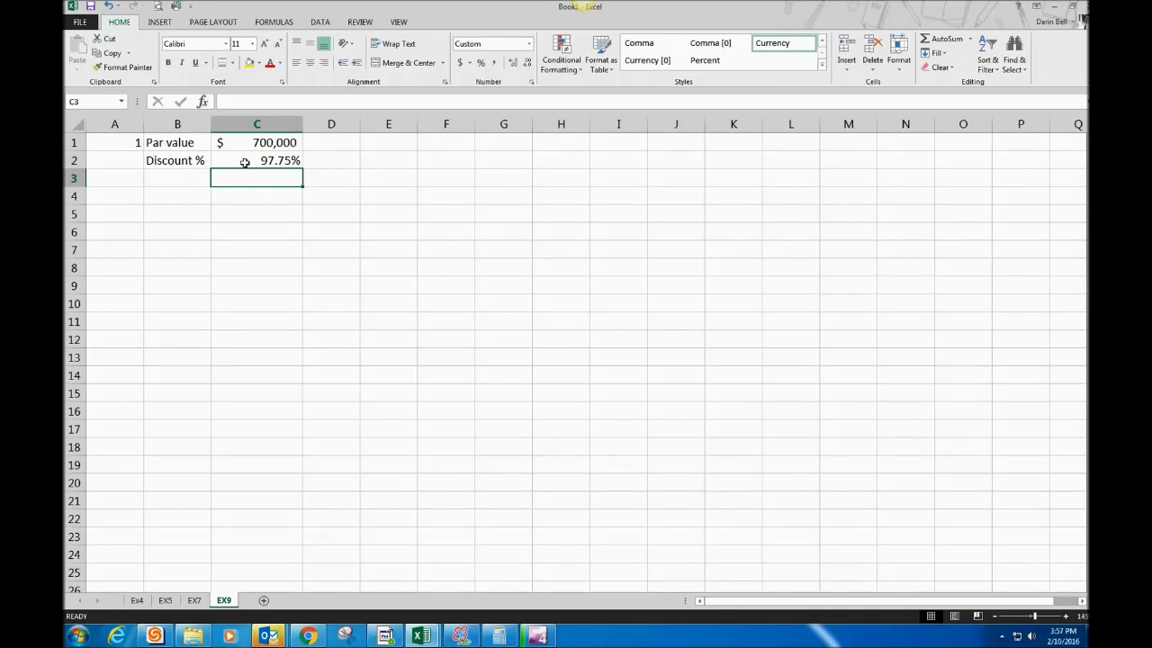
Step: Multiply the par value by the discount percentage in C3 with the formula =C1*C2
{"action": "type", "text": "="}
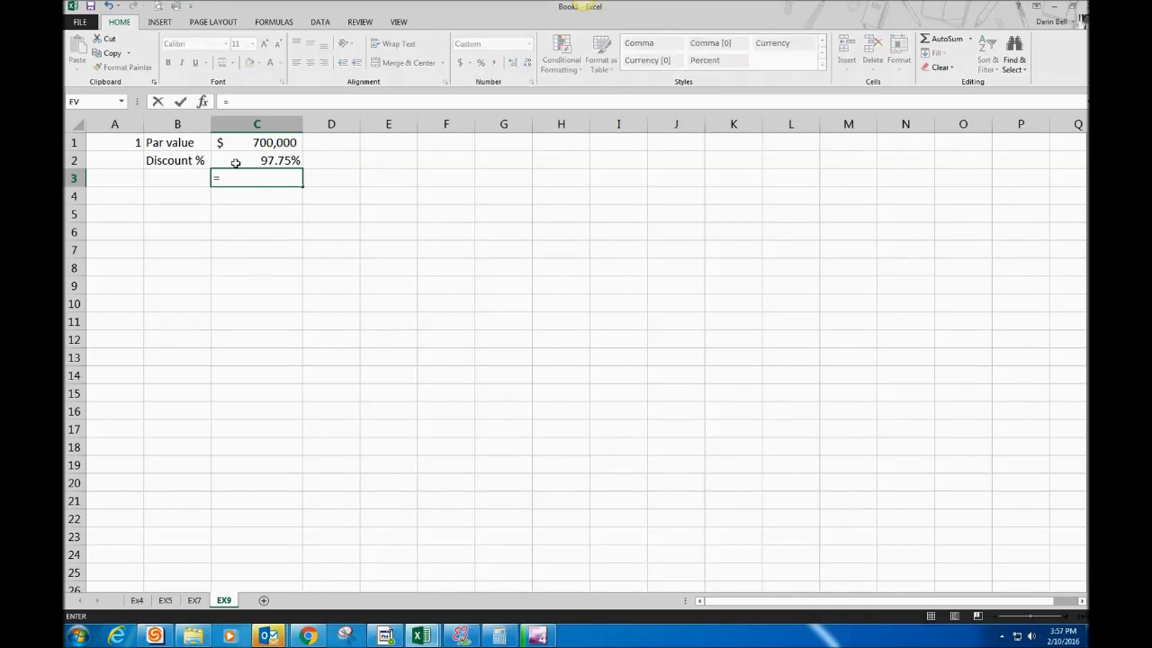
{"action": "left_click", "coordinate": [274, 143]}
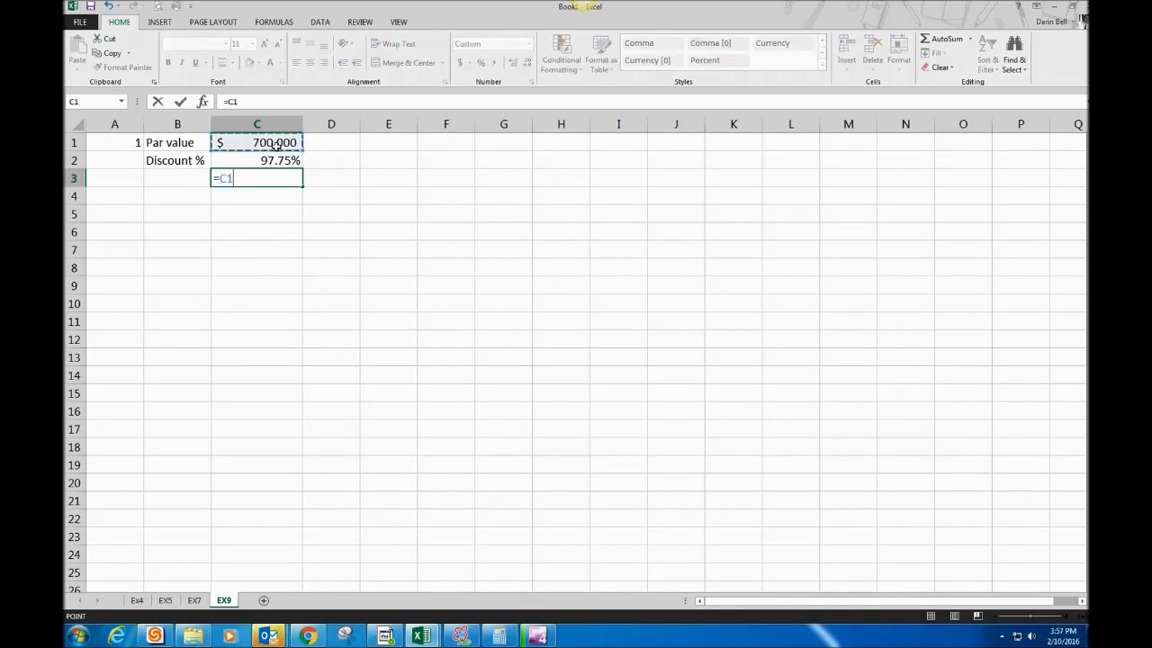
{"action": "type", "text": "*"}
{"action": "left_click", "coordinate": [276, 162]}
{"action": "key", "text": "Return"}
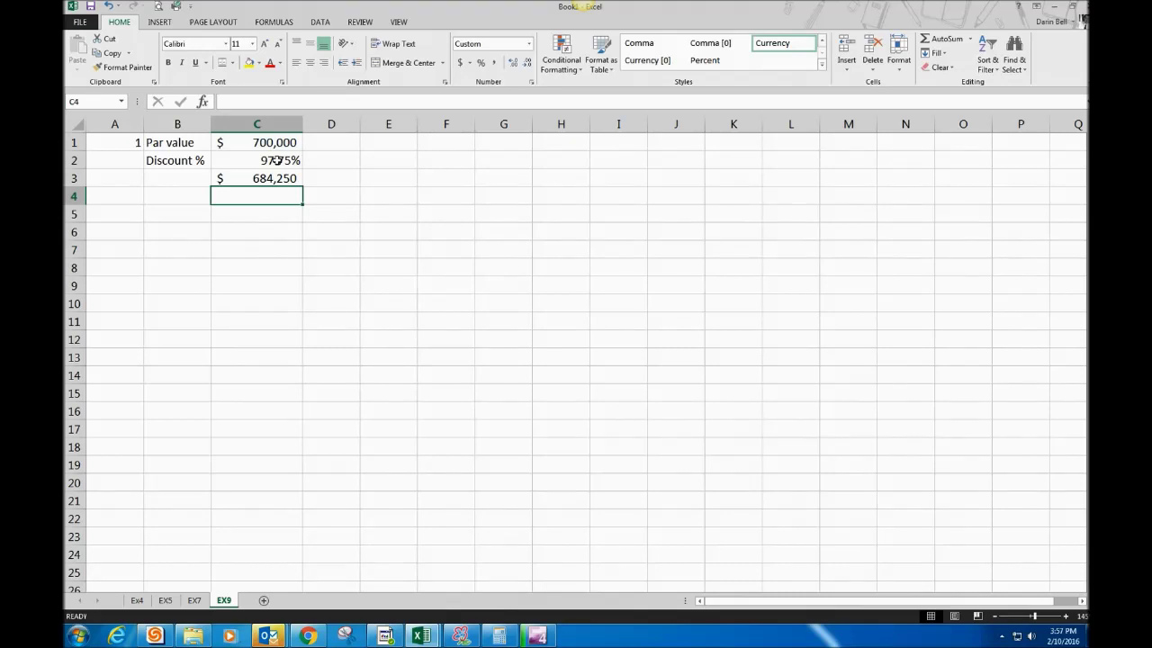
Step: Highlight the calculated result in C3 with a yellow fill
{"action": "left_click", "coordinate": [235, 179]}
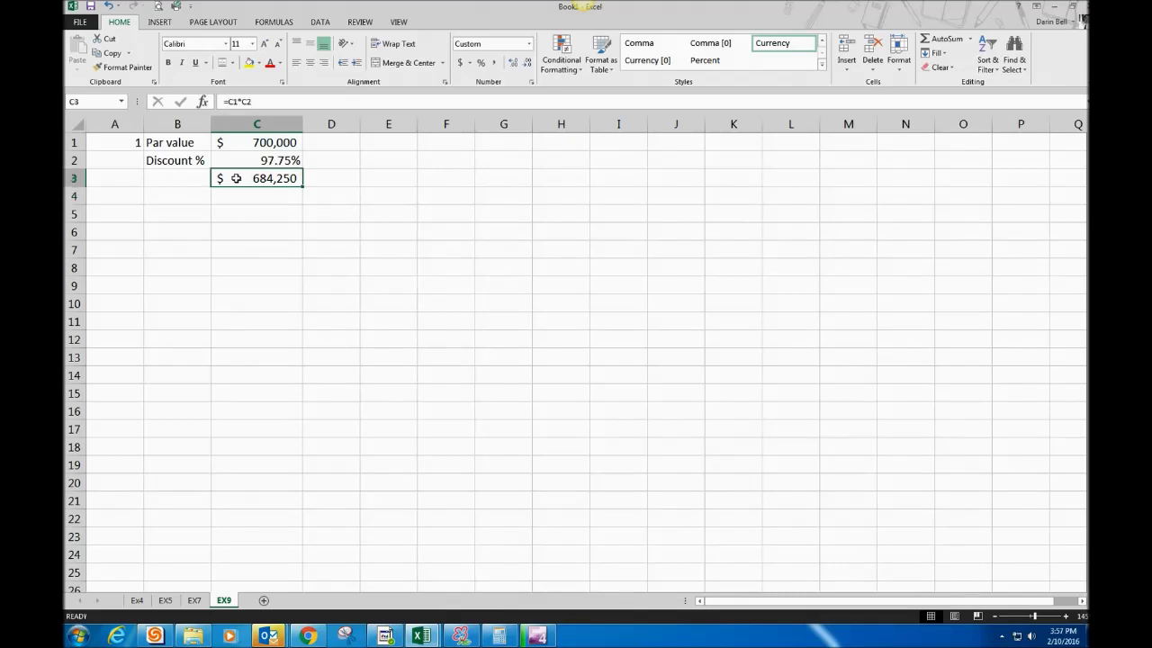
{"action": "left_click", "coordinate": [249, 62]}
{"action": "left_click", "coordinate": [283, 246]}
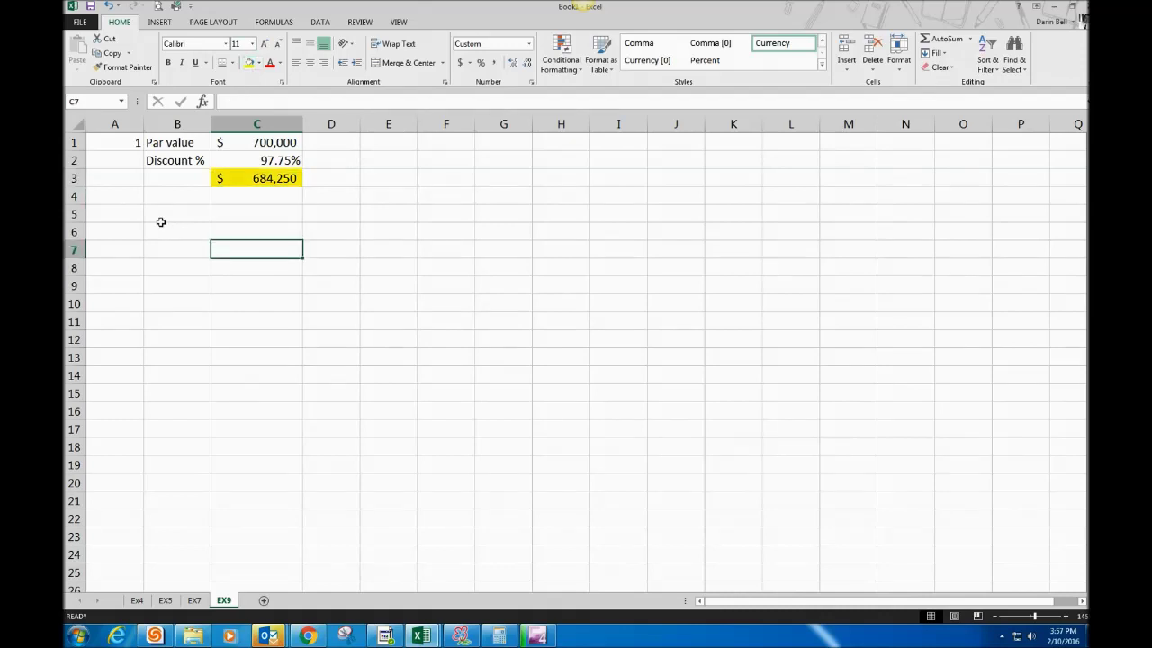
Step: Number the second problem by entering 2 in cell A5
{"action": "left_click", "coordinate": [125, 207]}
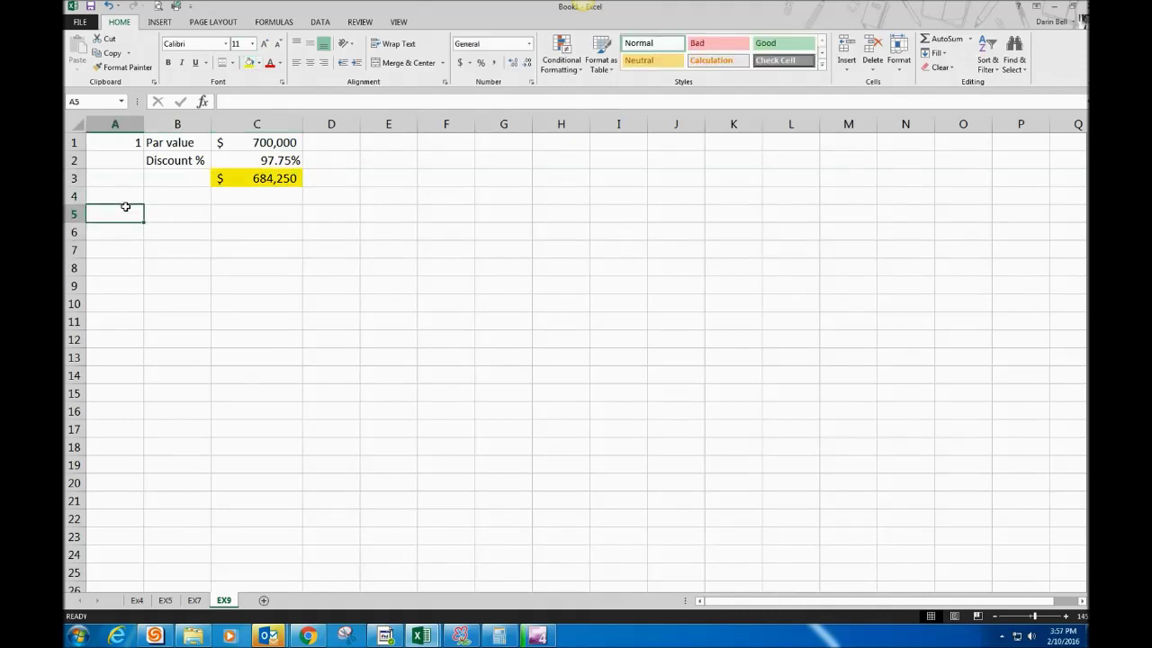
{"action": "type", "text": "2"}
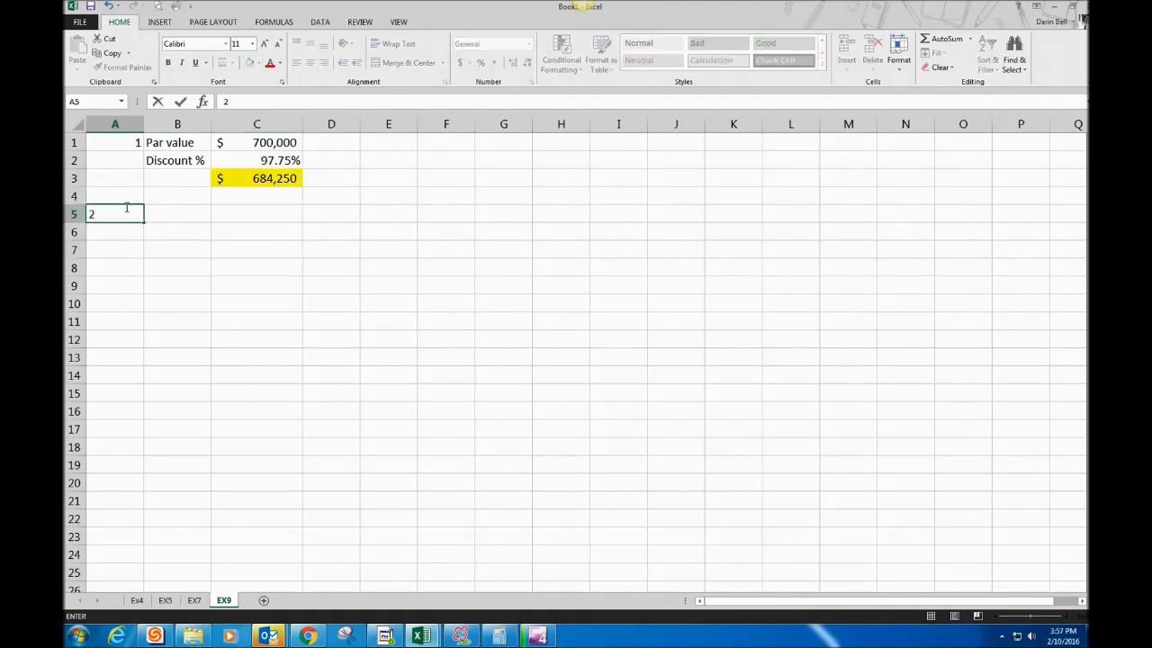
{"action": "key", "text": "Tab"}
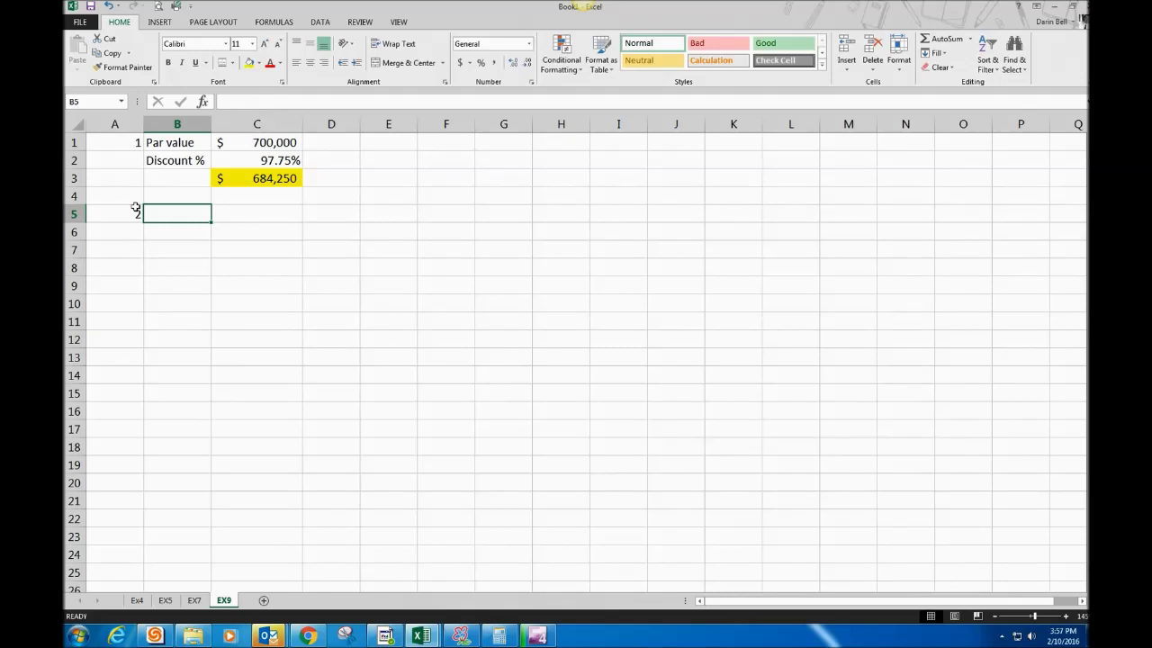
{"action": "type", "text": "Parvau"}
{"action": "key", "text": "BackSpace"}
{"action": "key", "text": "BackSpace"}
{"action": "key", "text": "BackSpace"}
Step: Copy the Par value label and its amount from B1:C1 to B5:C5
{"action": "left_click_drag", "start_coordinate": [173, 147], "coordinate": [256, 144]}
{"action": "key", "text": "ctrl+c"}
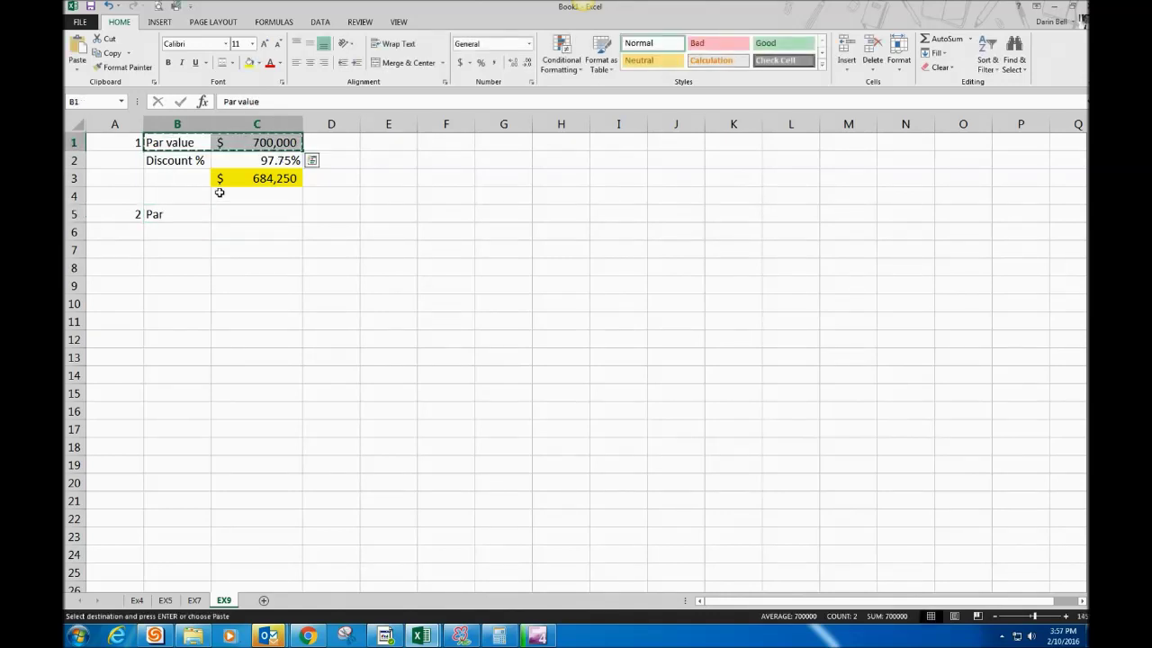
{"action": "left_click", "coordinate": [167, 214]}
{"action": "key", "text": "ctrl+v"}
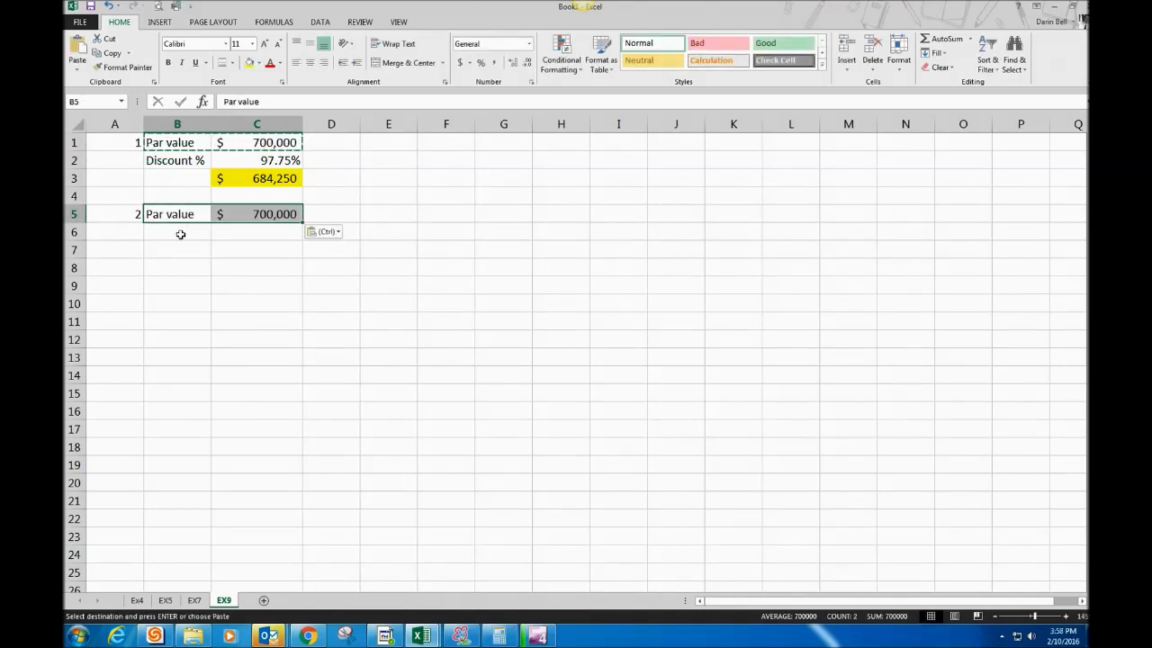
{"action": "left_click", "coordinate": [180, 233]}
Step: Label cell B6 "Cash Issue Price" and widen column B to fit its contents
{"action": "double_click", "coordinate": [195, 142]}
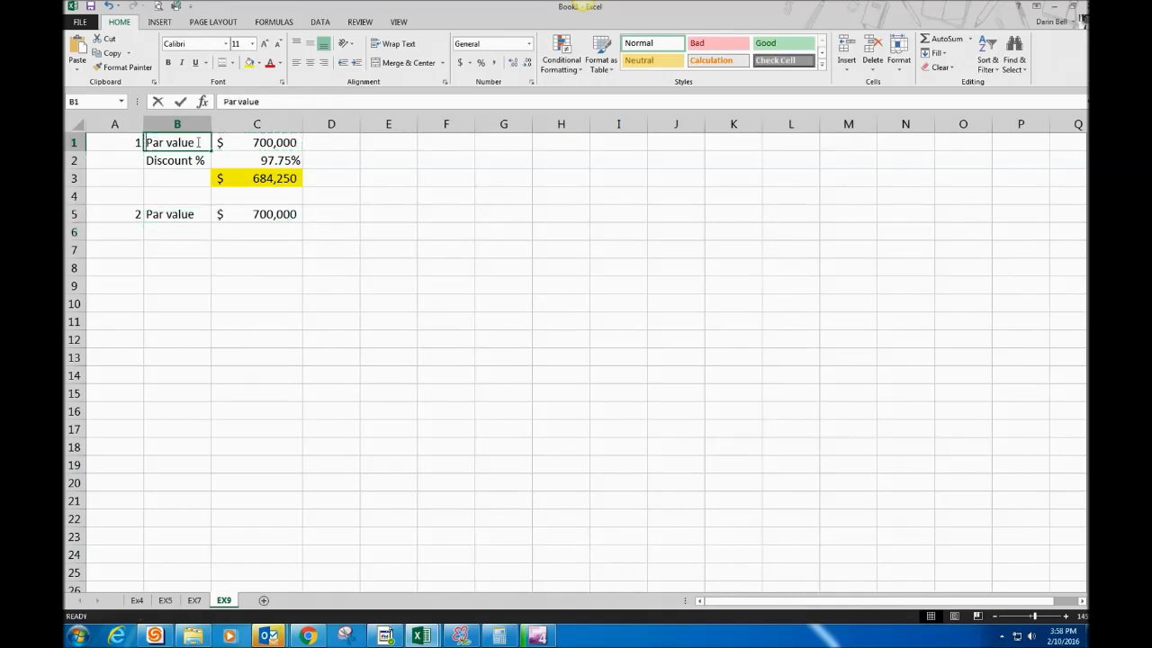
{"action": "left_click", "coordinate": [193, 234]}
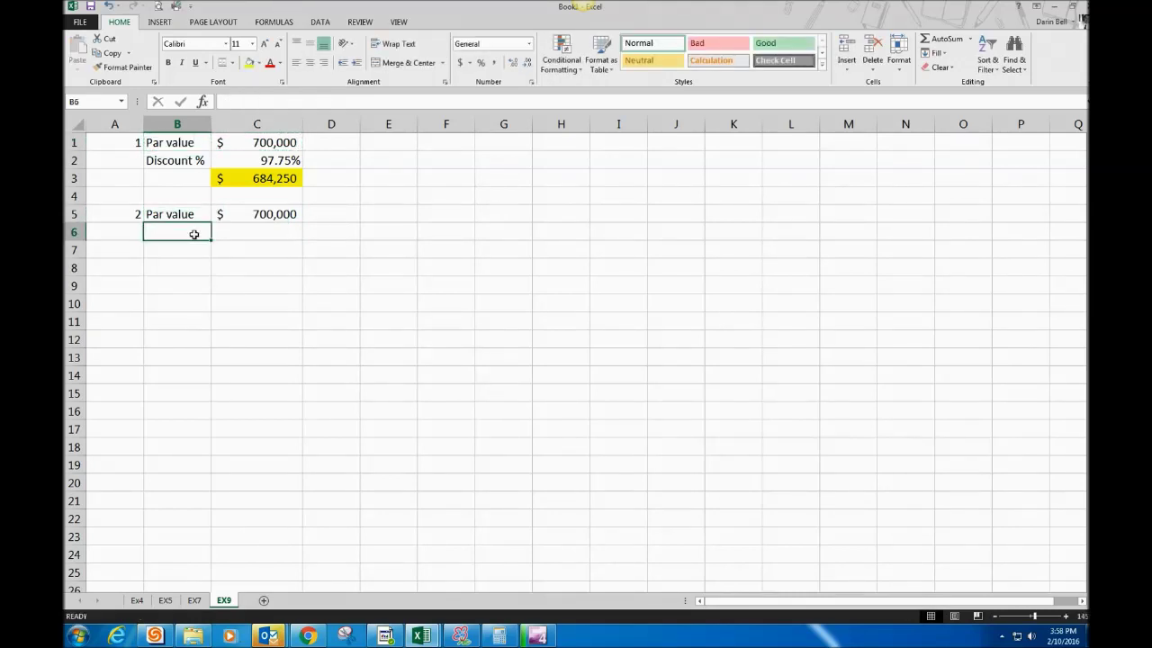
{"action": "type", "text": "Ca"}
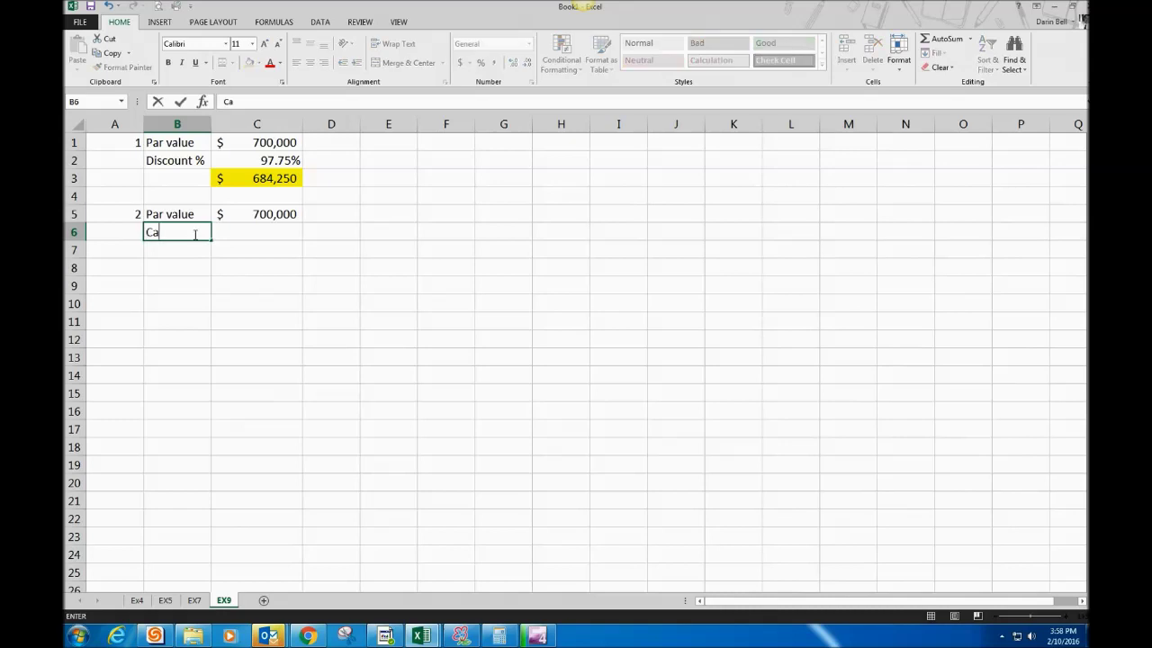
{"action": "type", "text": "sh Issue Price"}
{"action": "key", "text": "Return"}
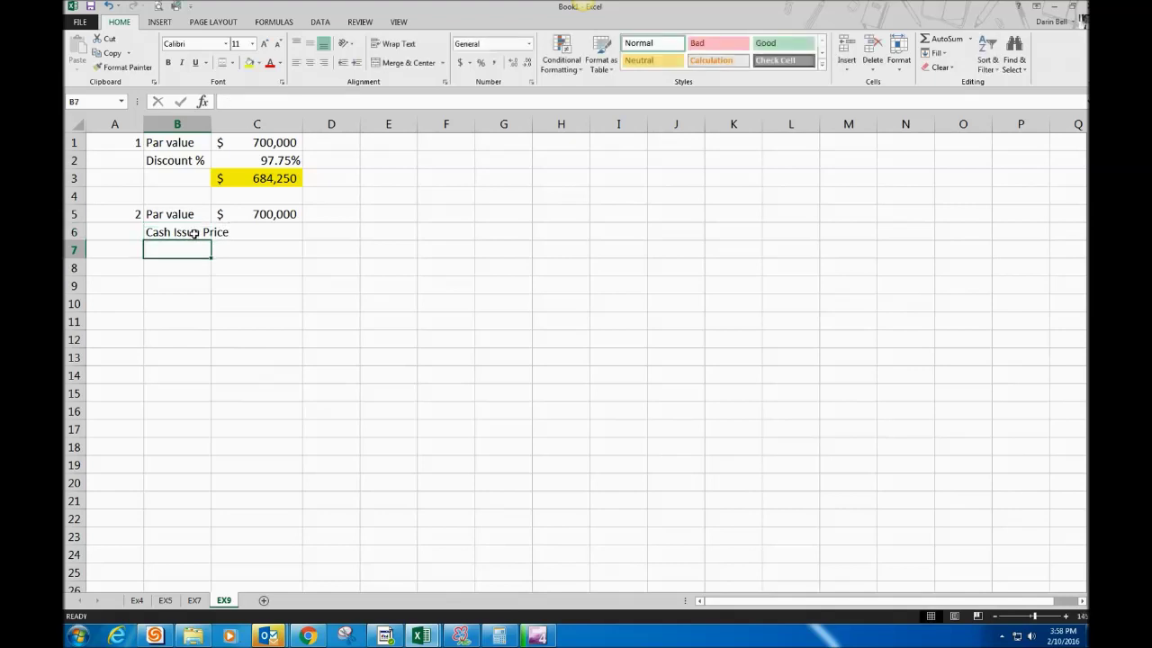
{"action": "double_click", "coordinate": [211, 123]}
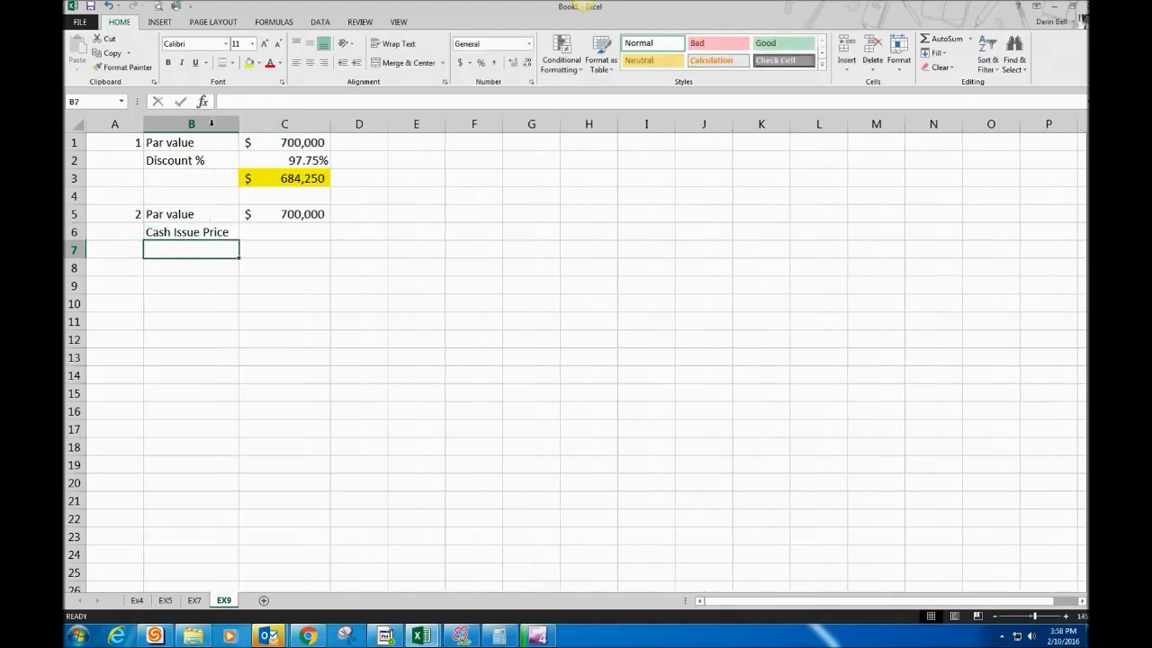
Step: Copy the calculated issue price from C3 into C6 as a plain value without its formula
{"action": "left_click", "coordinate": [265, 178]}
{"action": "key", "text": "ctrl+c"}
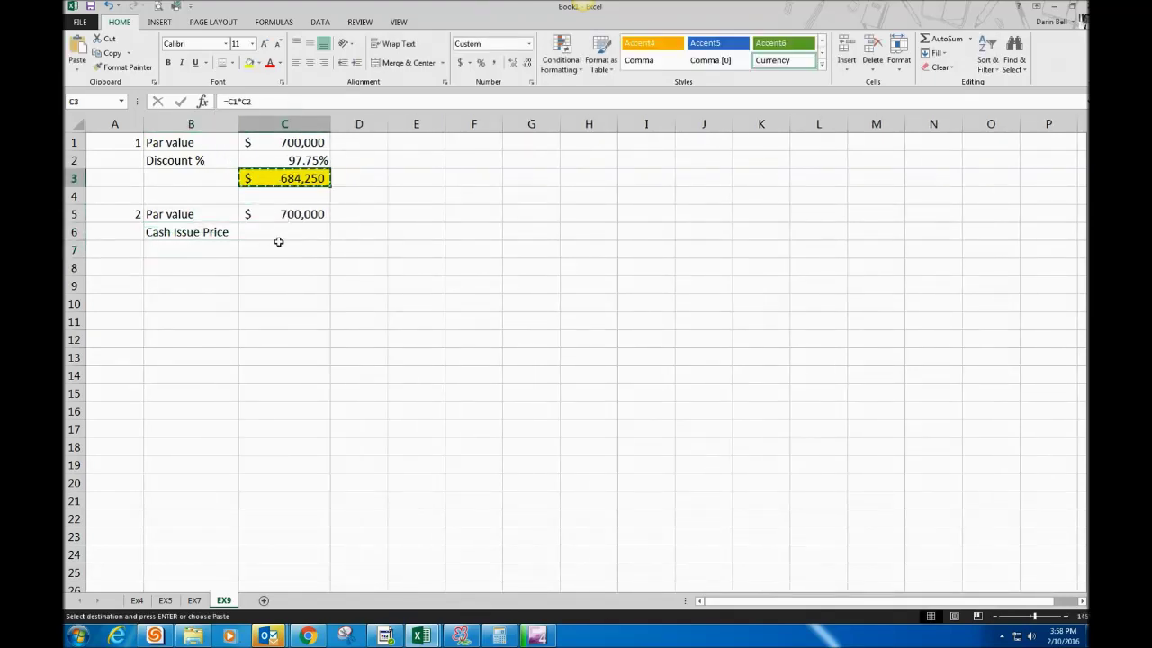
{"action": "left_click", "coordinate": [278, 234]}
{"action": "key", "text": "ctrl+v"}
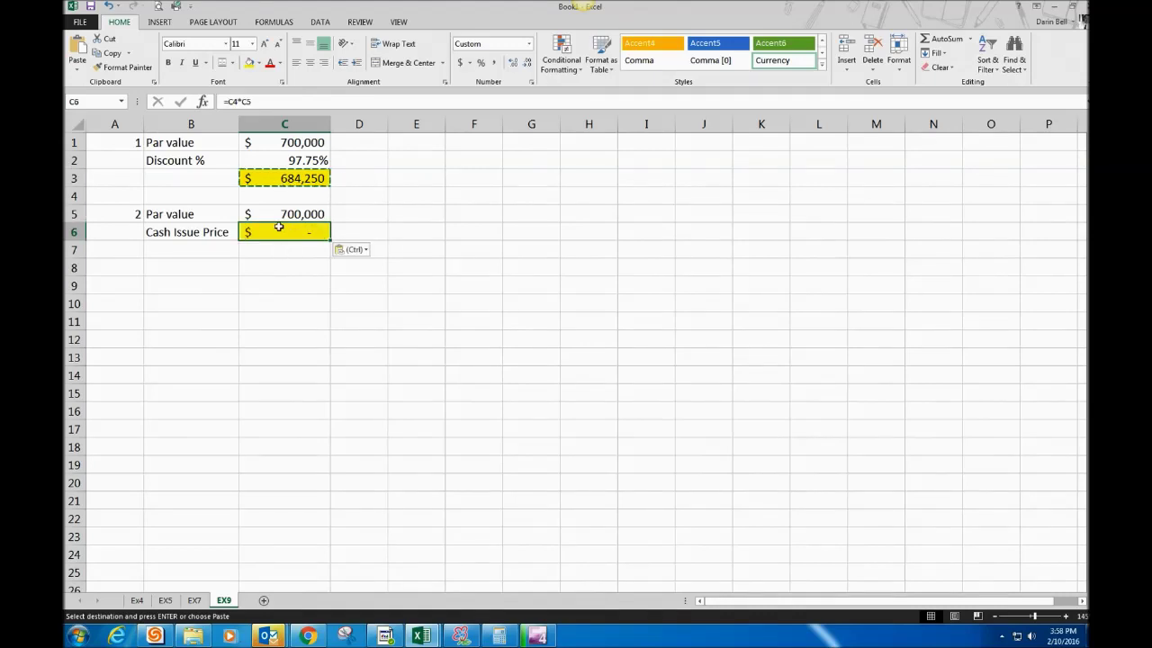
{"action": "right_click", "coordinate": [279, 231]}
{"action": "left_click", "coordinate": [326, 286]}
Step: Label cell B7 "Discount on Bond"
{"action": "left_click", "coordinate": [177, 246]}
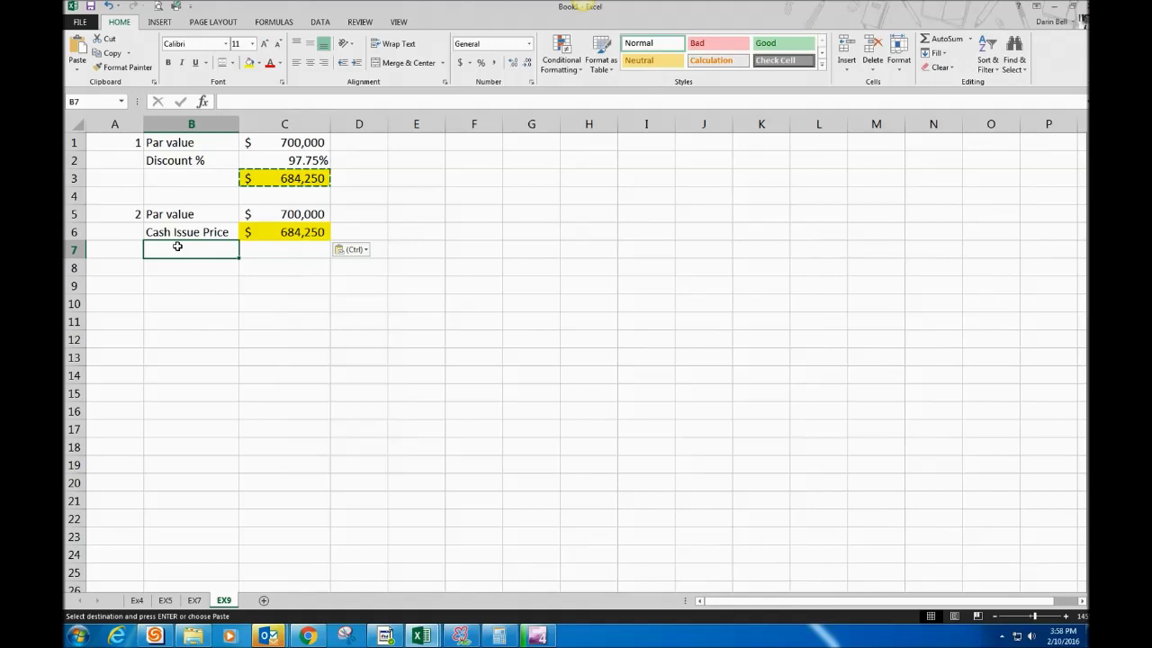
{"action": "key", "text": "Escape"}
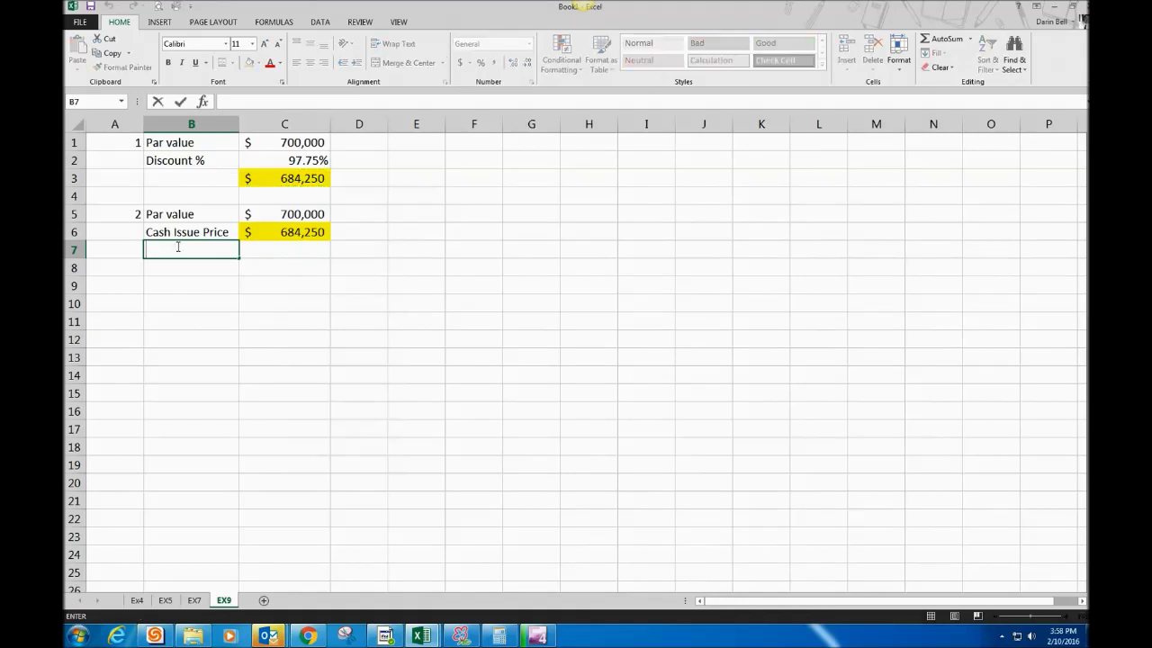
{"action": "type", "text": "Disco"}
{"action": "type", "text": "unt on "}
{"action": "type", "text": "Bond"}
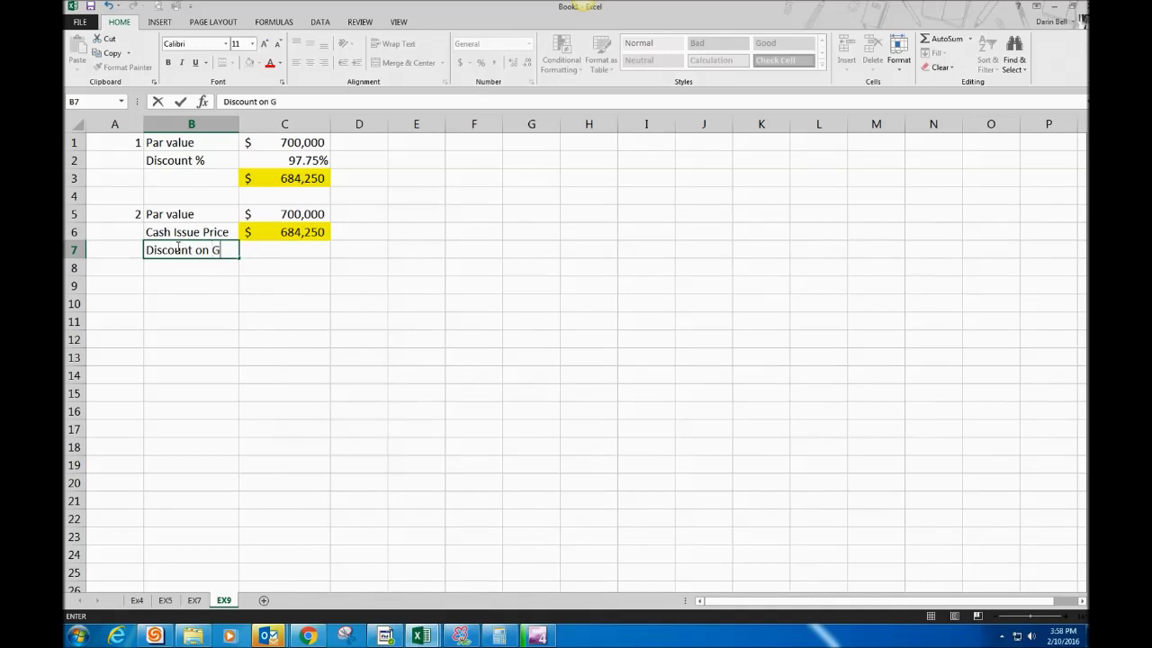
{"action": "key", "text": "ctrl+Return"}
{"action": "key", "text": "Tab"}
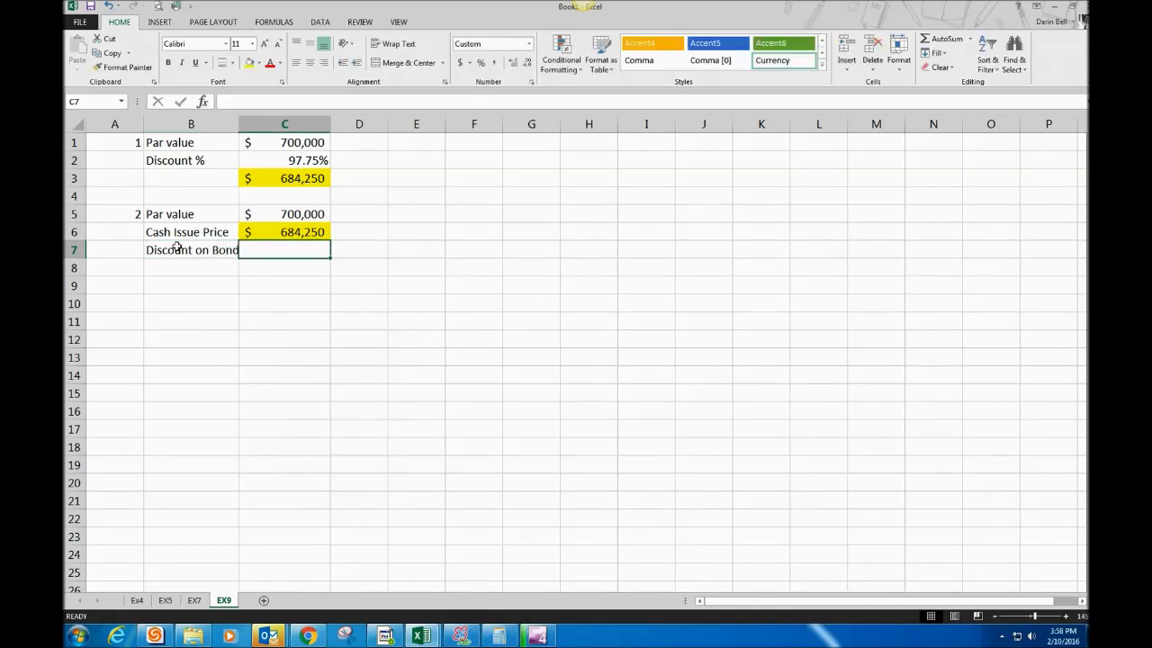
Step: Calculate the bond discount in C7 by subtracting the cash issue price from the par value with =C5-C6
{"action": "type", "text": "="}
{"action": "left_click", "coordinate": [263, 210]}
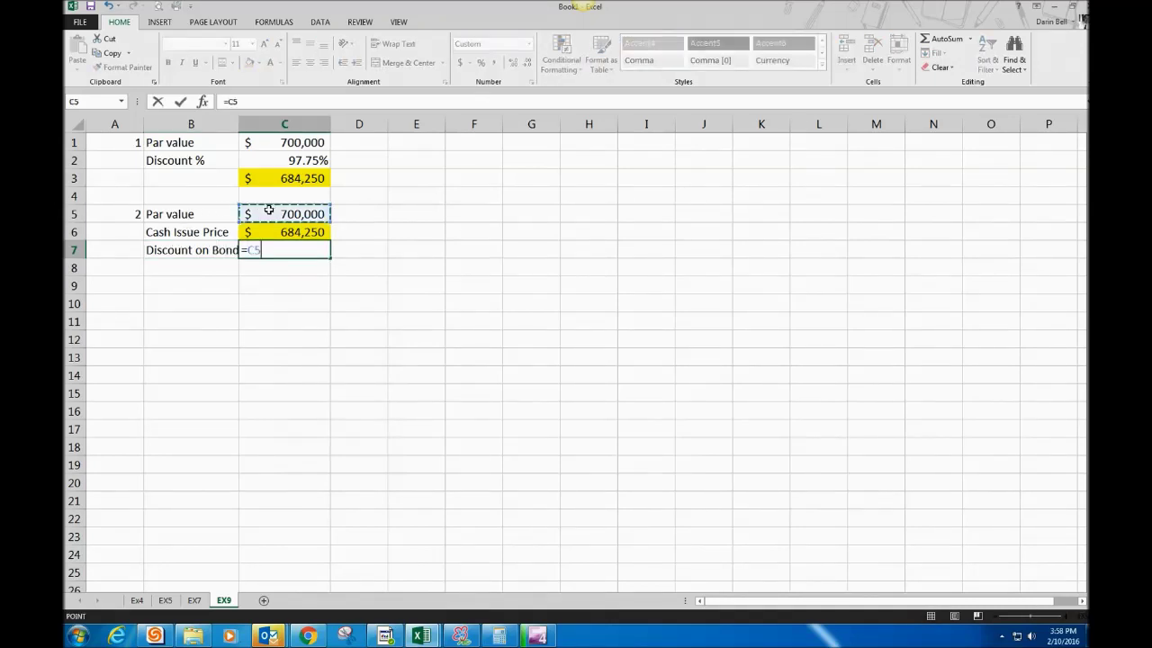
{"action": "type", "text": "-"}
{"action": "left_click", "coordinate": [291, 228]}
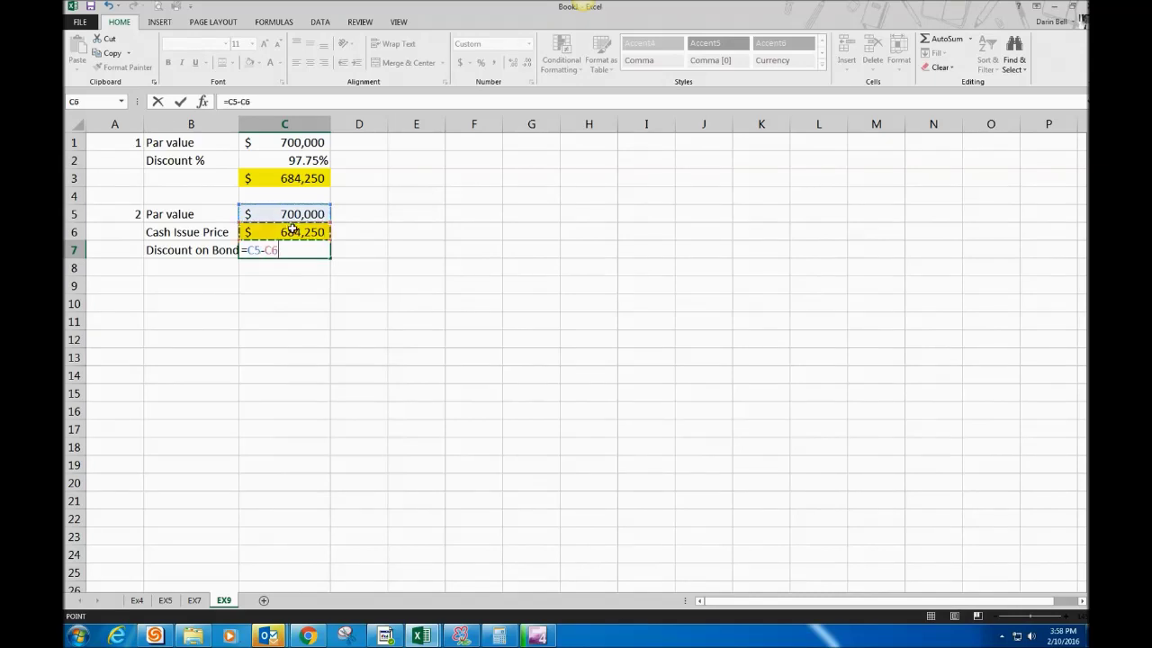
{"action": "key", "text": "Return"}
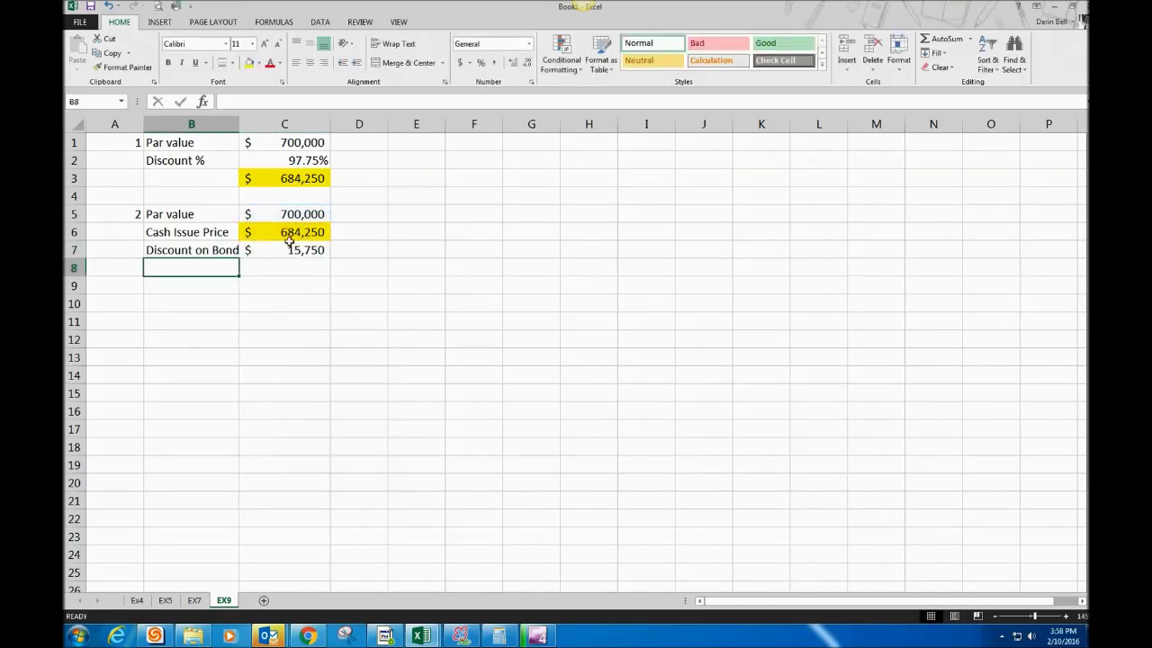
Step: Remove the yellow fill from the cash issue price in C6
{"action": "left_click", "coordinate": [304, 231]}
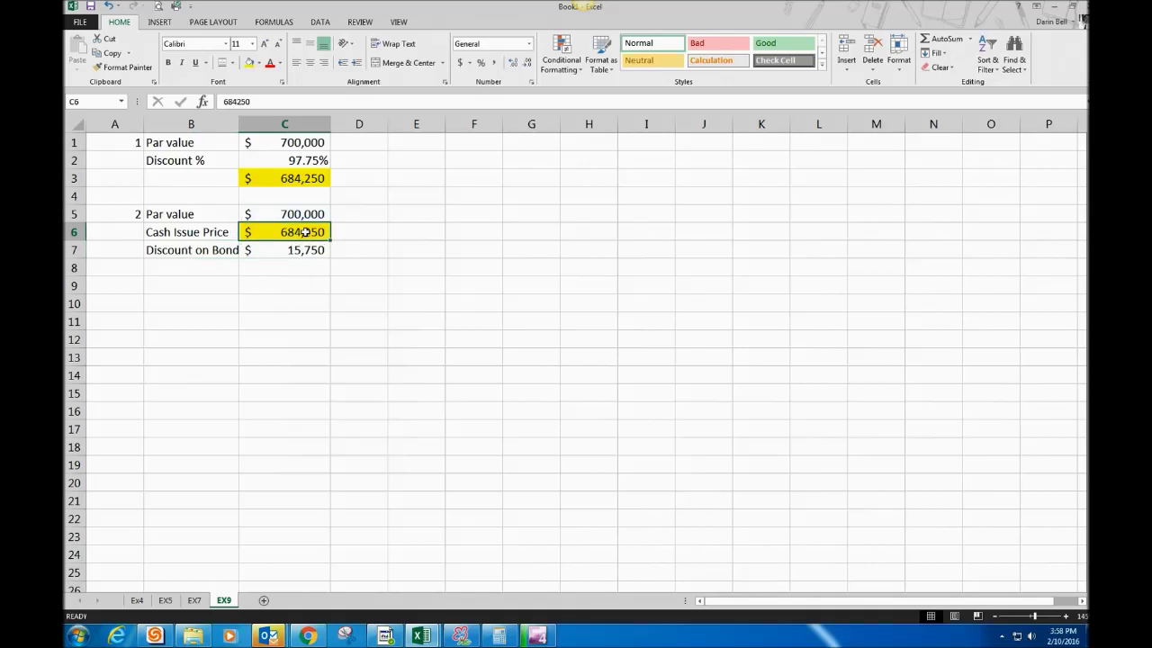
{"action": "left_click", "coordinate": [260, 63]}
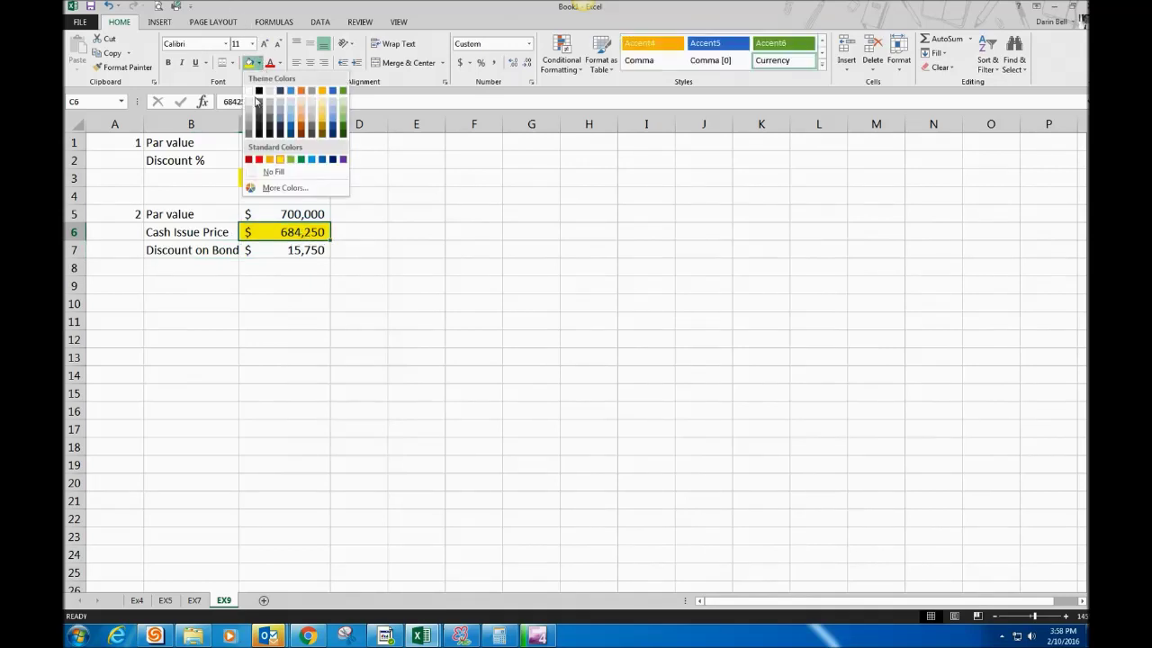
{"action": "left_click", "coordinate": [254, 170]}
{"action": "left_click", "coordinate": [295, 253]}
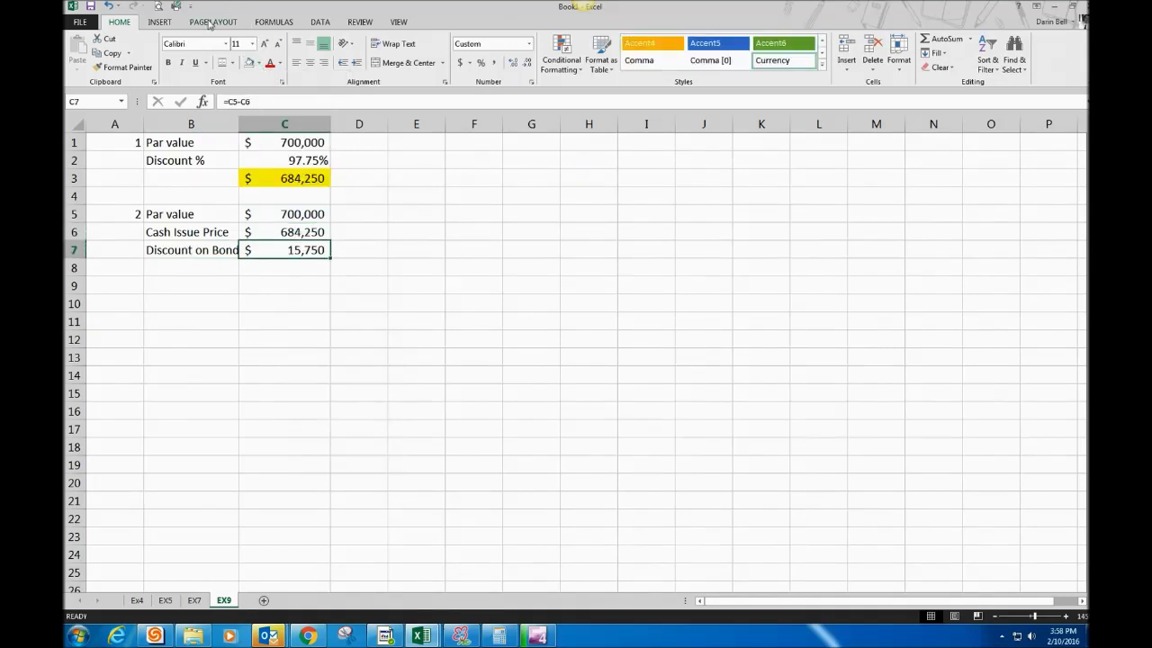
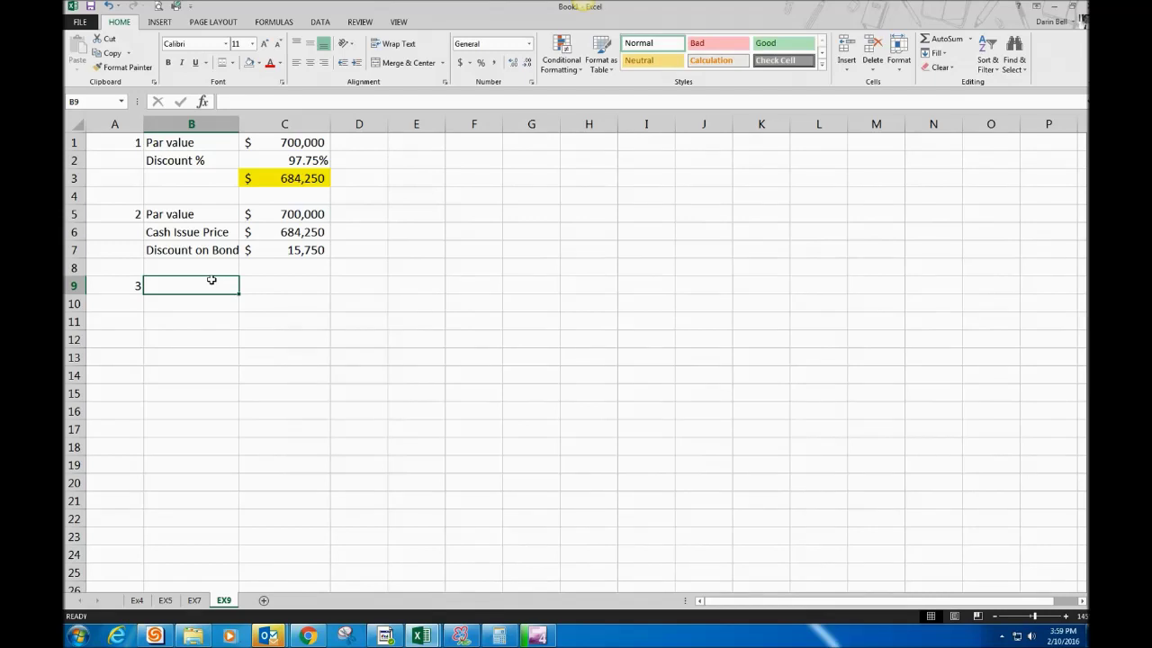
Step: Enter the label "% of total" in B9 and calculate the fraction in C9 with =6/15
{"action": "type", "text": "% of total"}
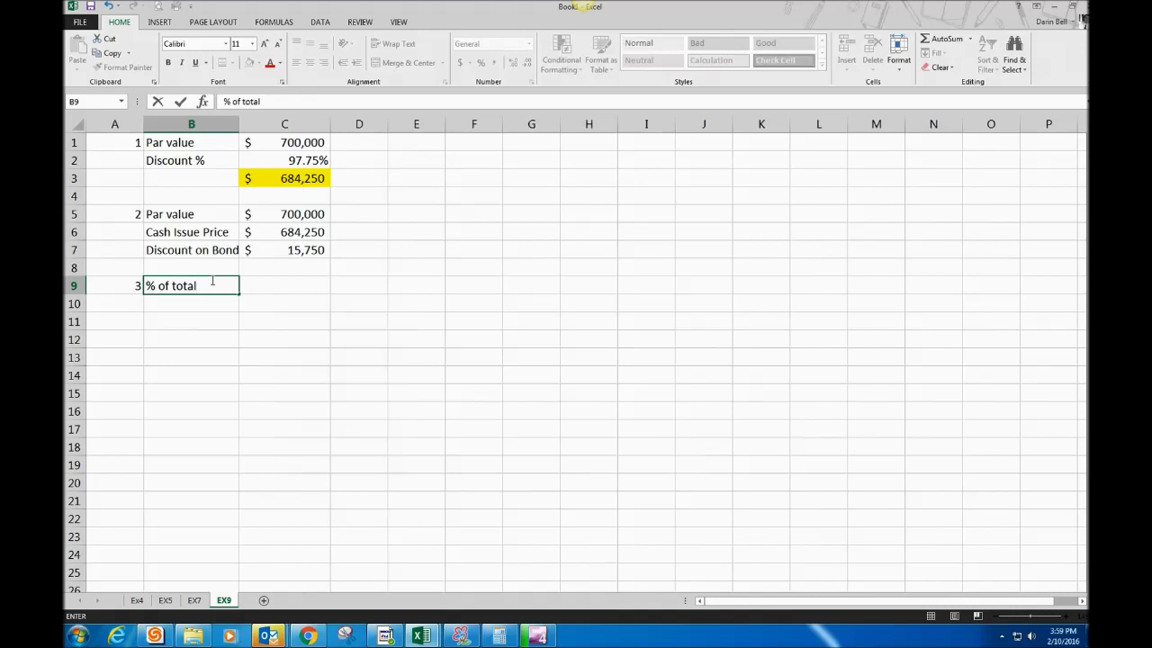
{"action": "key", "text": "Tab"}
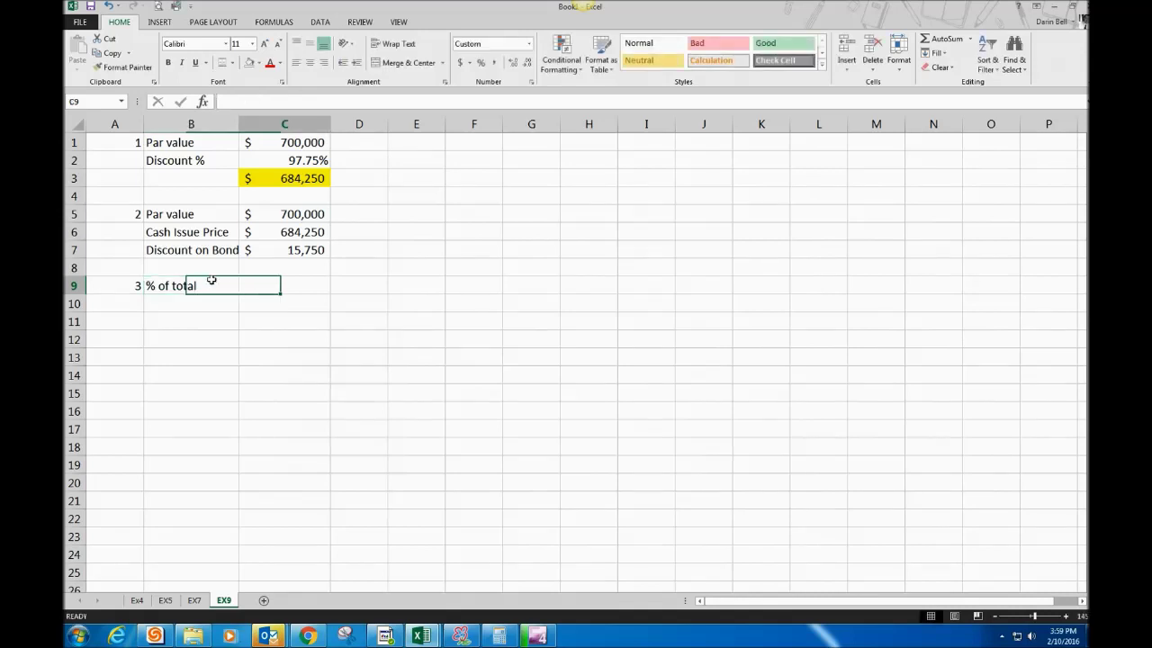
{"action": "type", "text": "=6/"}
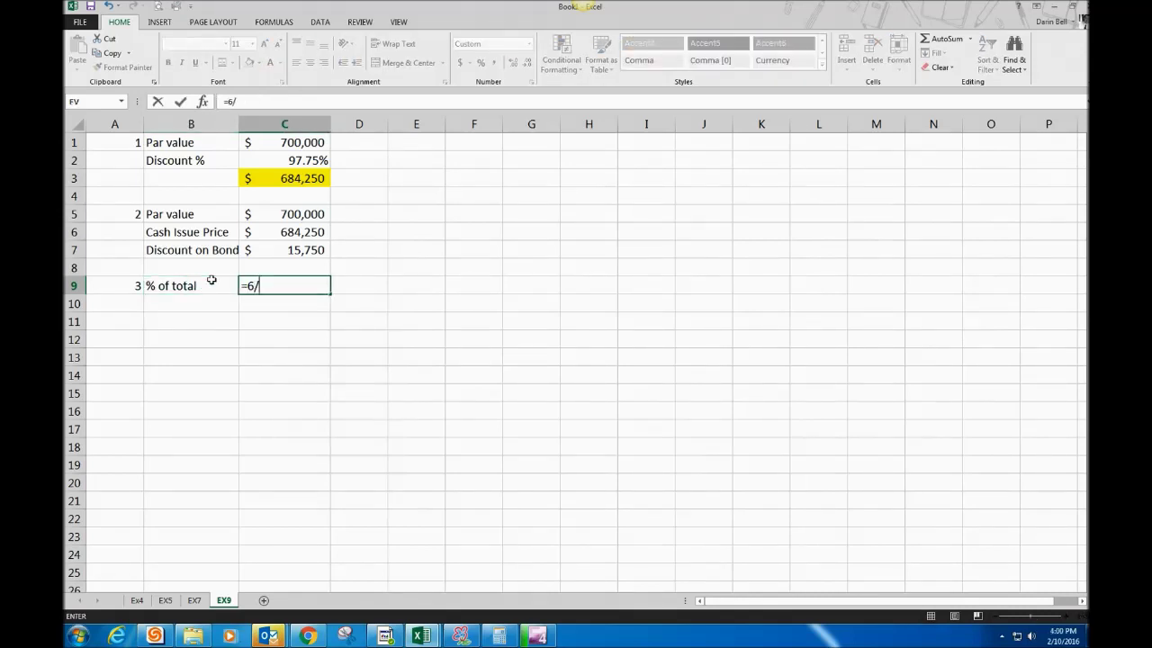
{"action": "type", "text": "c3"}
{"action": "key", "text": "Return"}
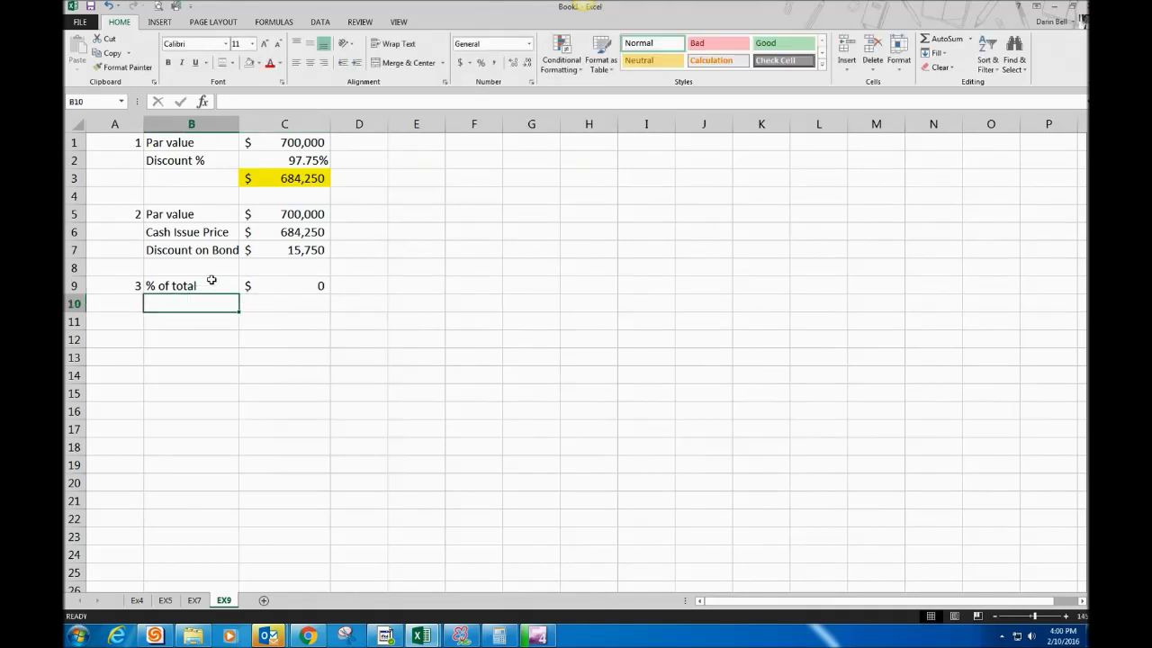
Step: Format the result in C9 as a percentage
{"action": "left_click", "coordinate": [310, 286]}
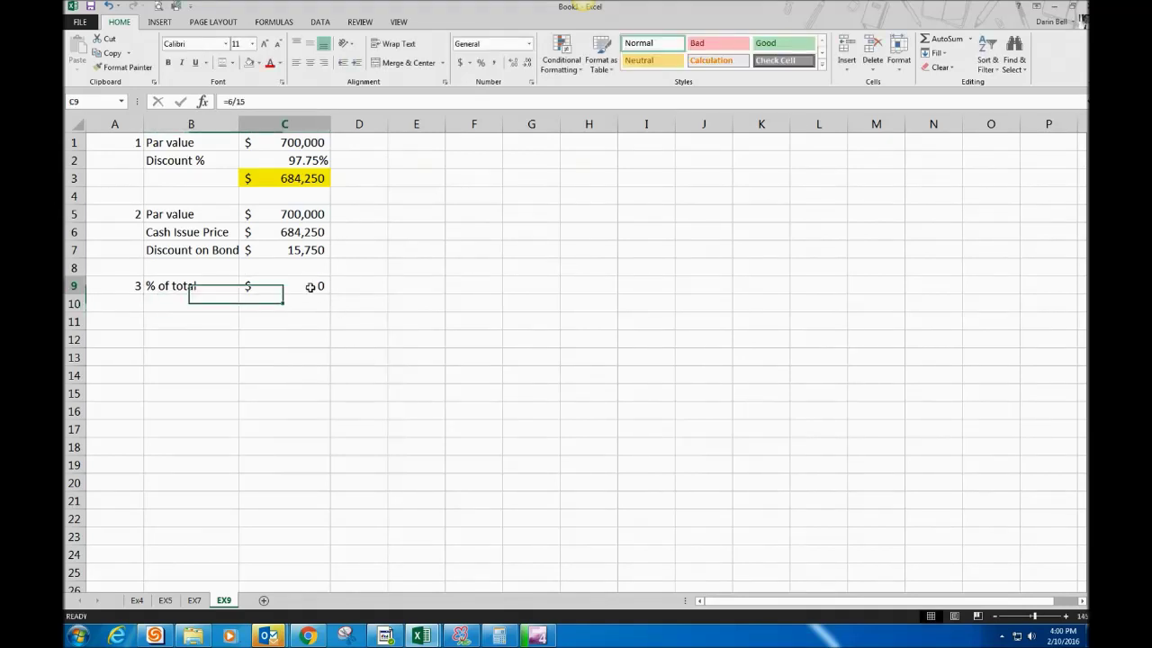
{"action": "left_click", "coordinate": [459, 62]}
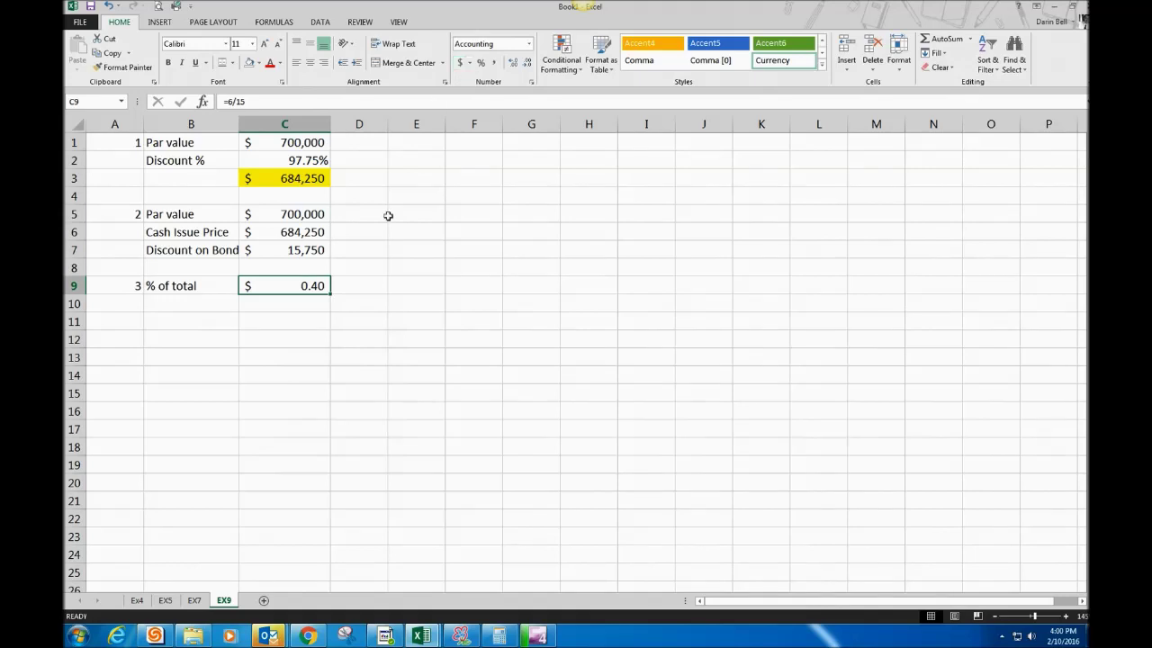
{"action": "left_click", "coordinate": [484, 64]}
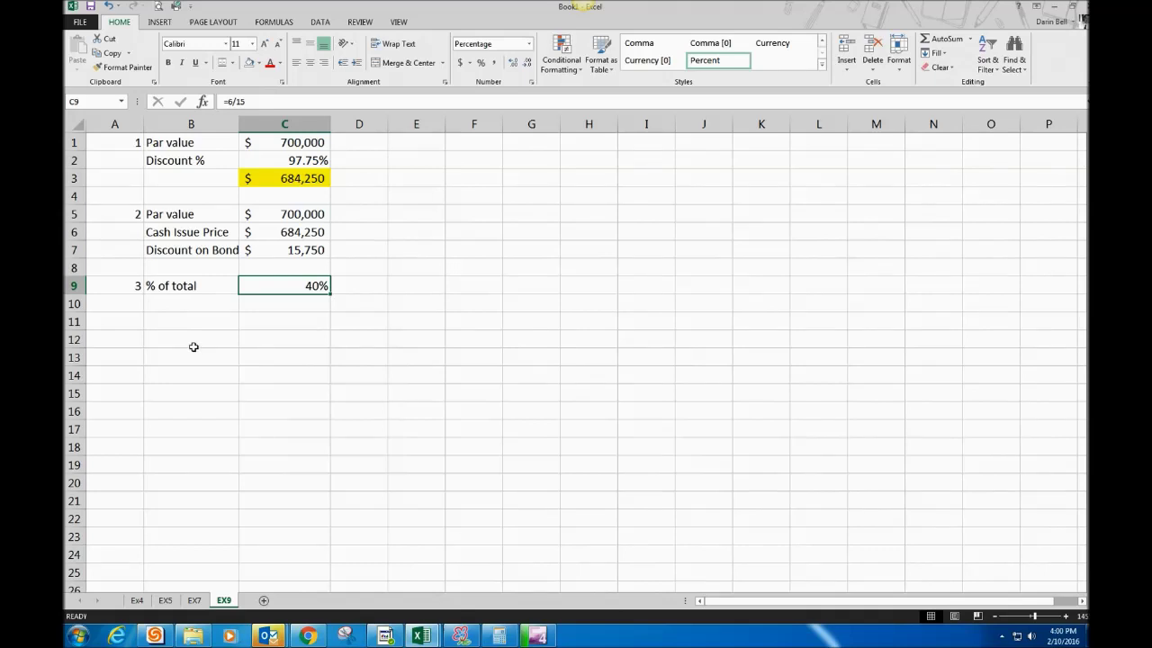
Step: Enter the label "Dicount ammortized for first 6 year." in cell B10
{"action": "left_click", "coordinate": [194, 304]}
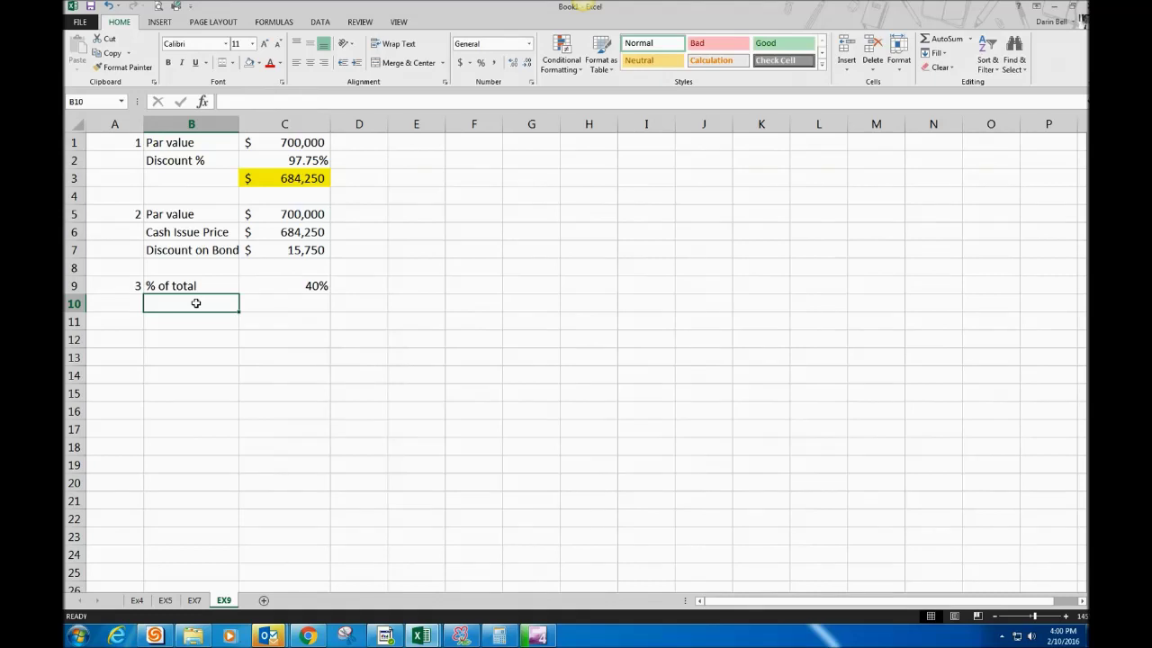
{"action": "type", "text": "Dico"}
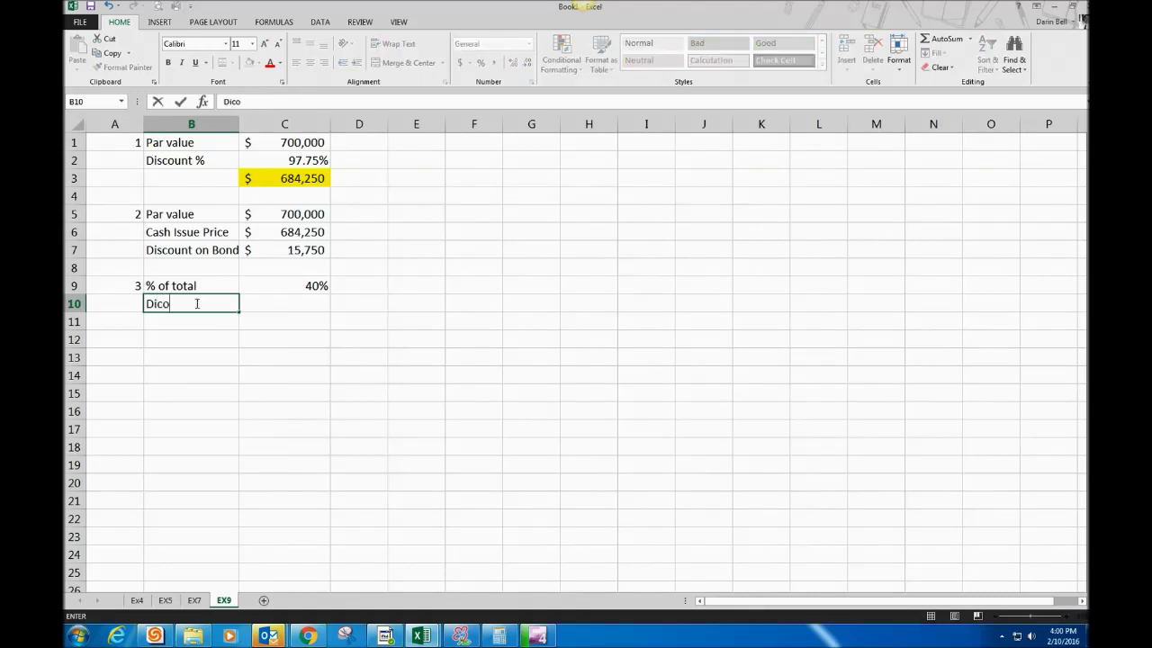
{"action": "type", "text": "unt ammortizes"}
{"action": "key", "text": "BackSpace"}
{"action": "type", "text": "d "}
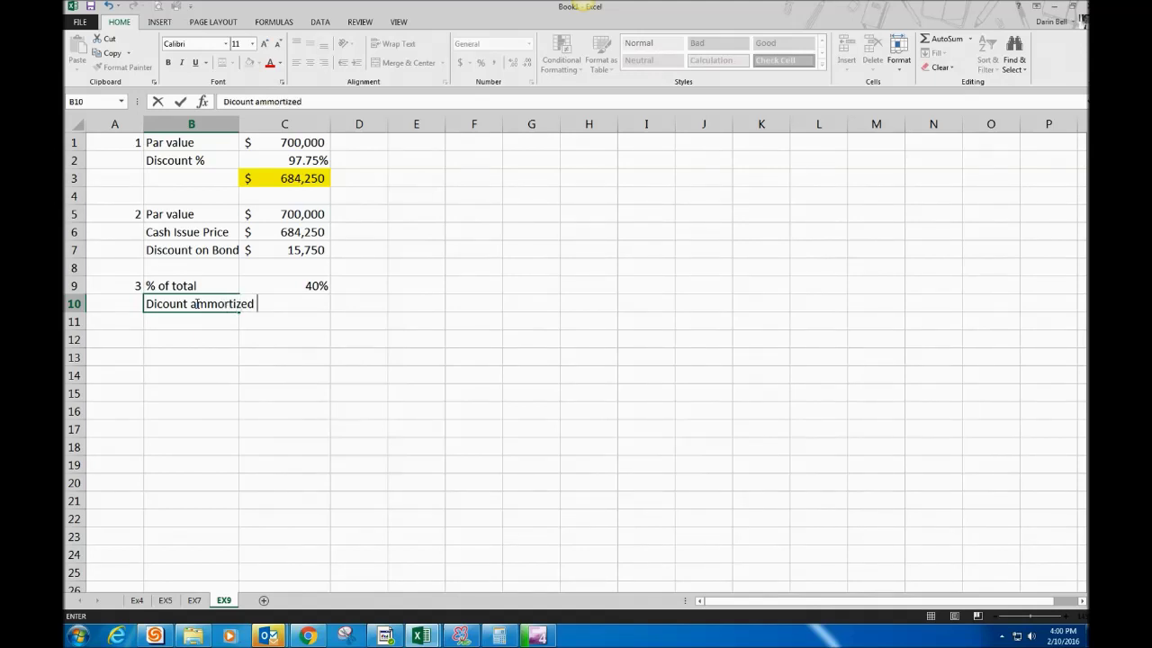
{"action": "type", "text": "for first 6 year."}
{"action": "key", "text": "Return"}
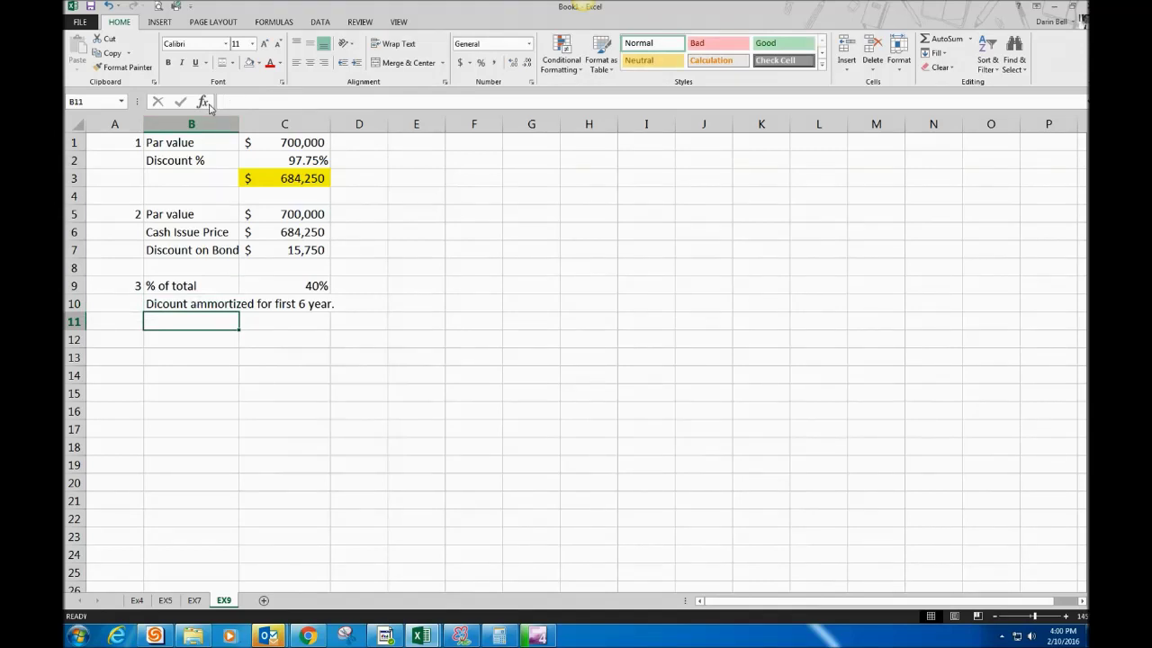
Step: Correct the final word of the label in B10 to the plural "years."
{"action": "left_click", "coordinate": [204, 299]}
{"action": "left_click", "coordinate": [359, 101]}
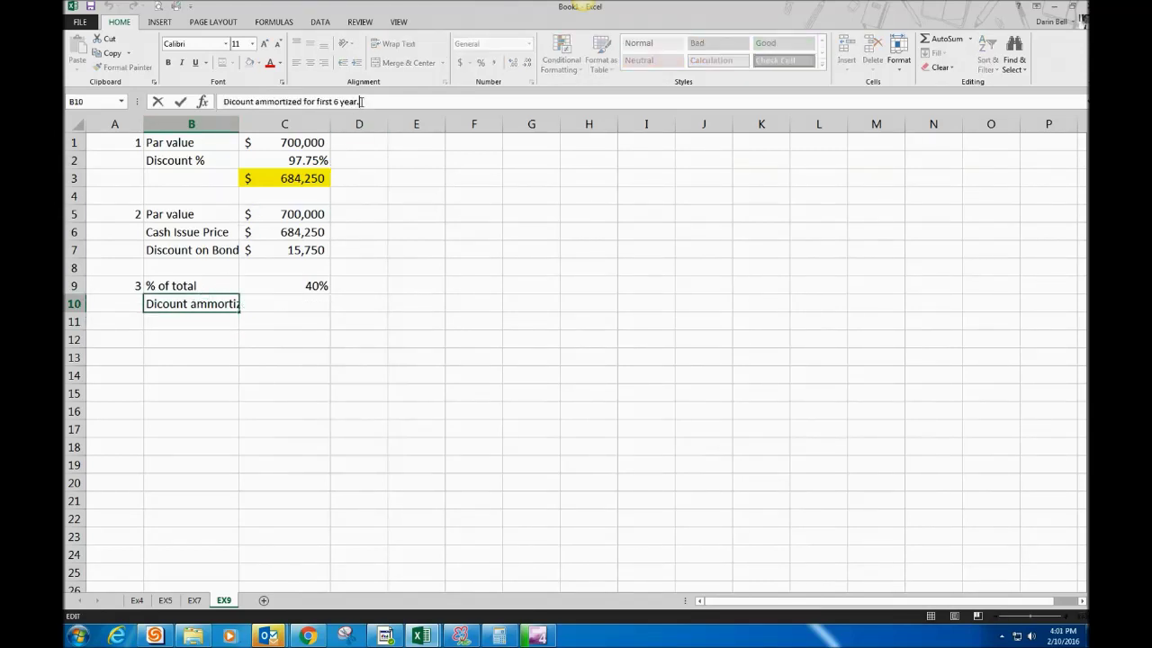
{"action": "key", "text": "BackSpace"}
{"action": "type", "text": "s."}
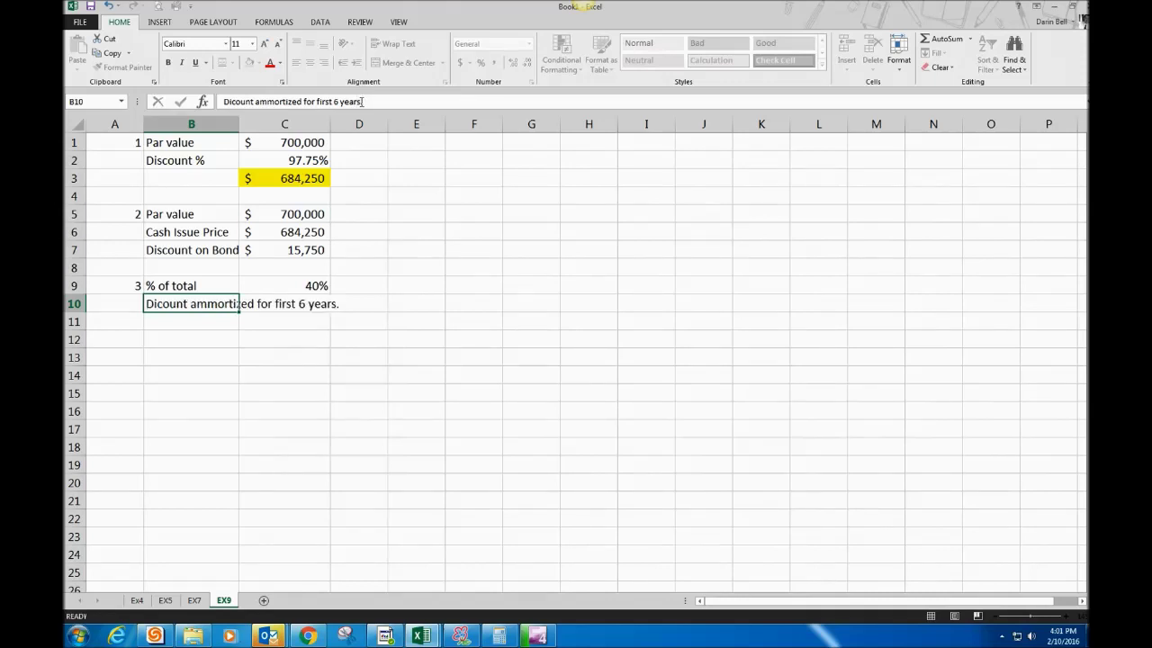
{"action": "key", "text": "Return"}
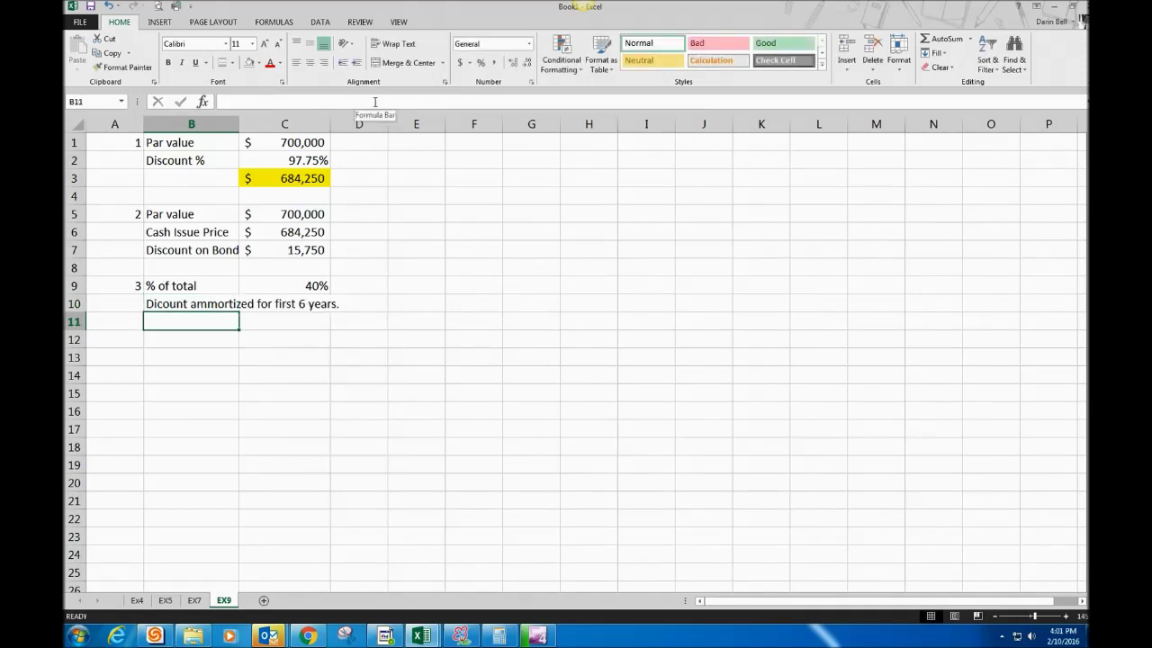
Step: Calculate the discount amortized over the first 6 years in C11 with the formula =C7*C9
{"action": "left_click", "coordinate": [289, 317]}
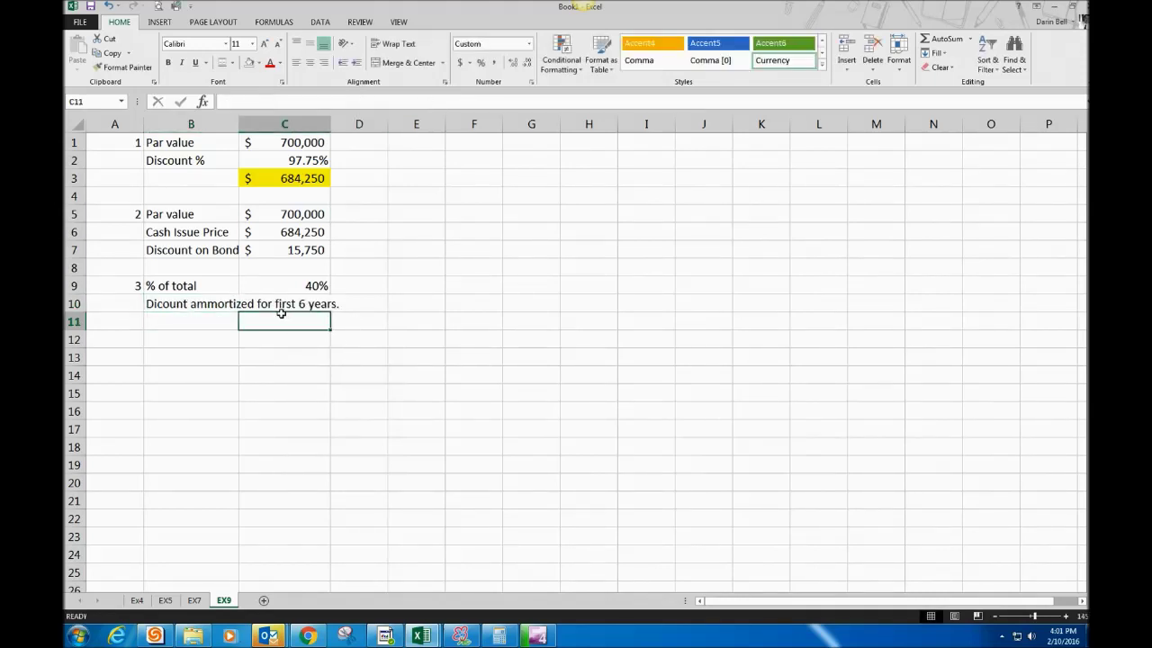
{"action": "type", "text": "="}
{"action": "left_click", "coordinate": [302, 250]}
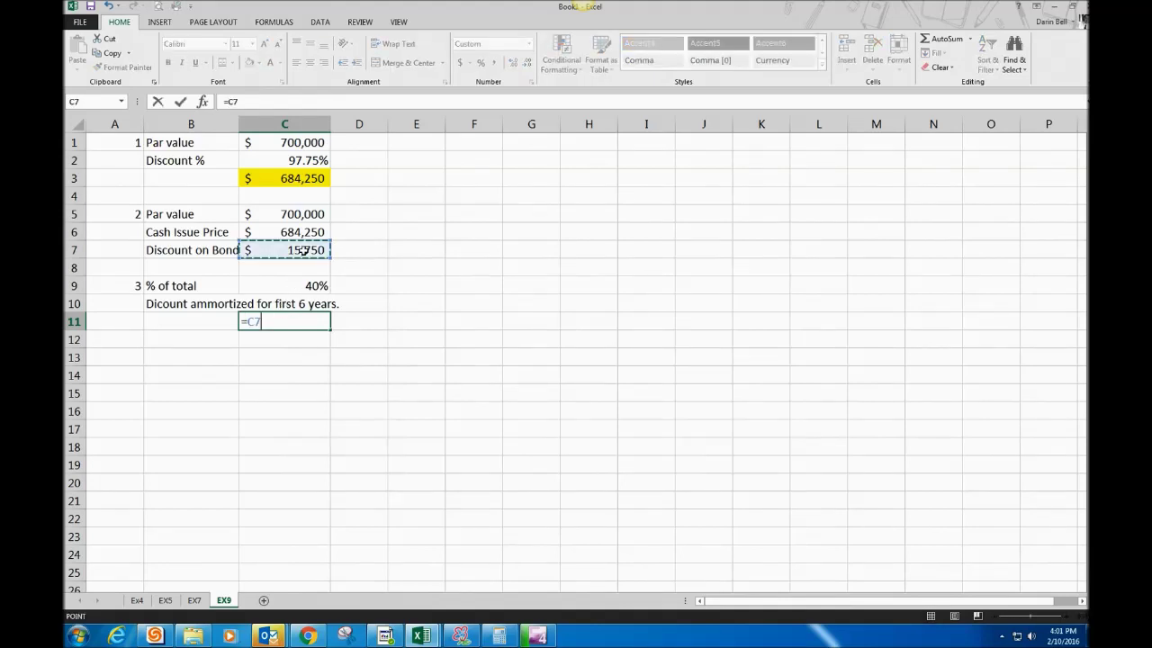
{"action": "type", "text": "*"}
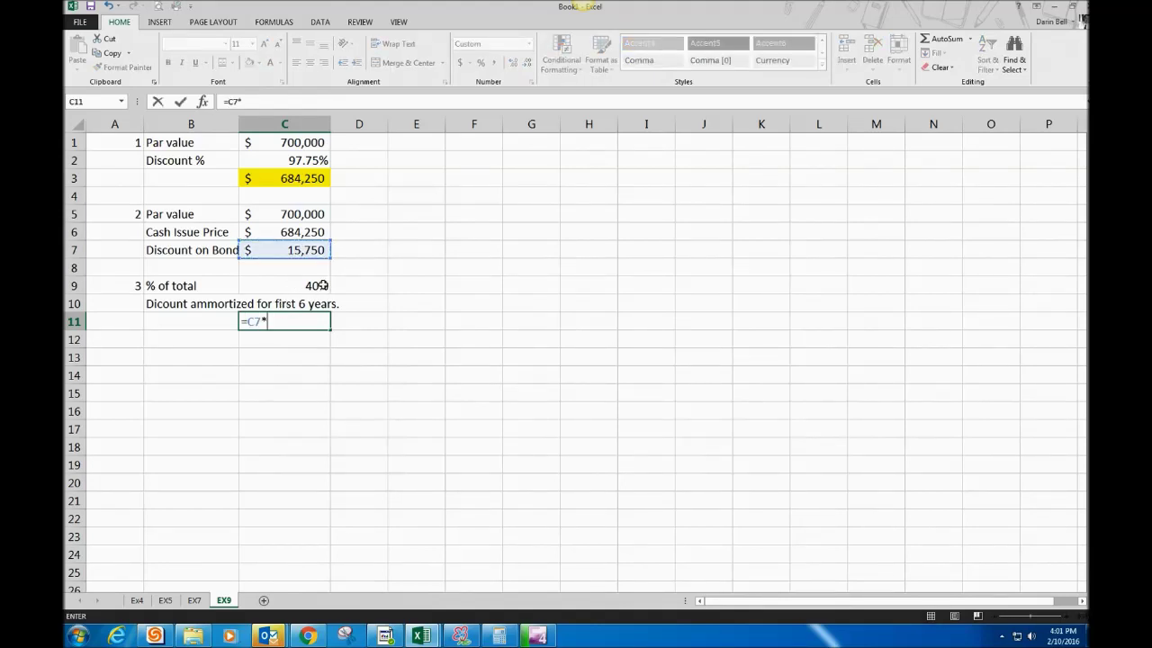
{"action": "left_click", "coordinate": [316, 285]}
{"action": "key", "text": "Return"}
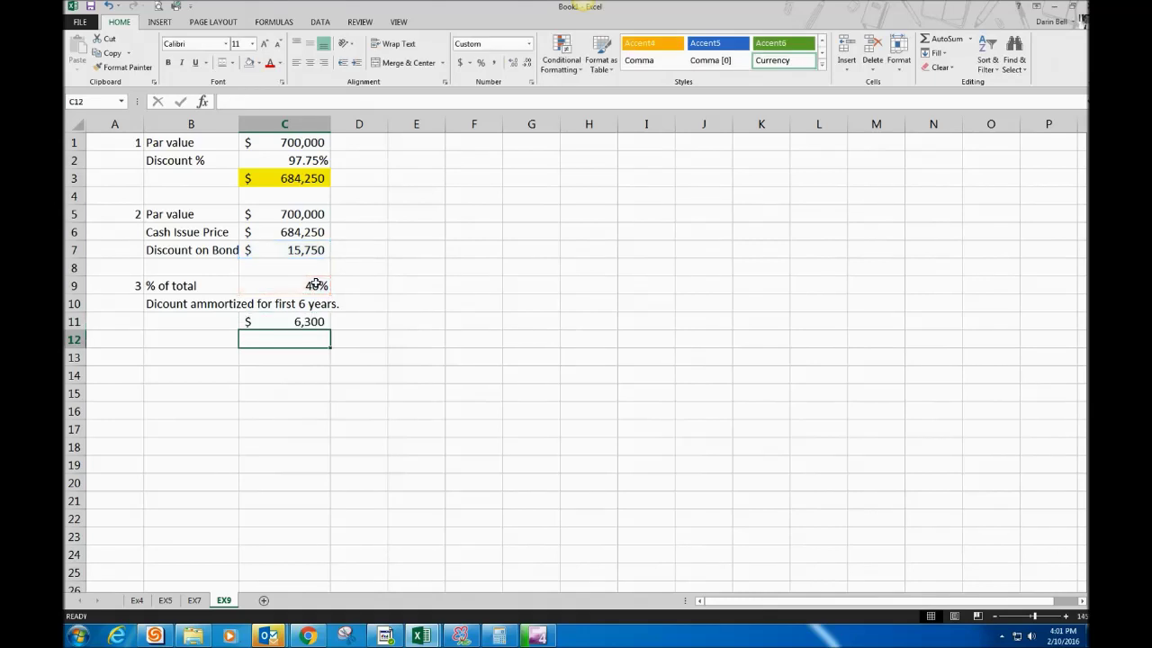
Step: Highlight the amortized discount in C11 and the discount on bond in C7 with a yellow fill
{"action": "left_click", "coordinate": [303, 321]}
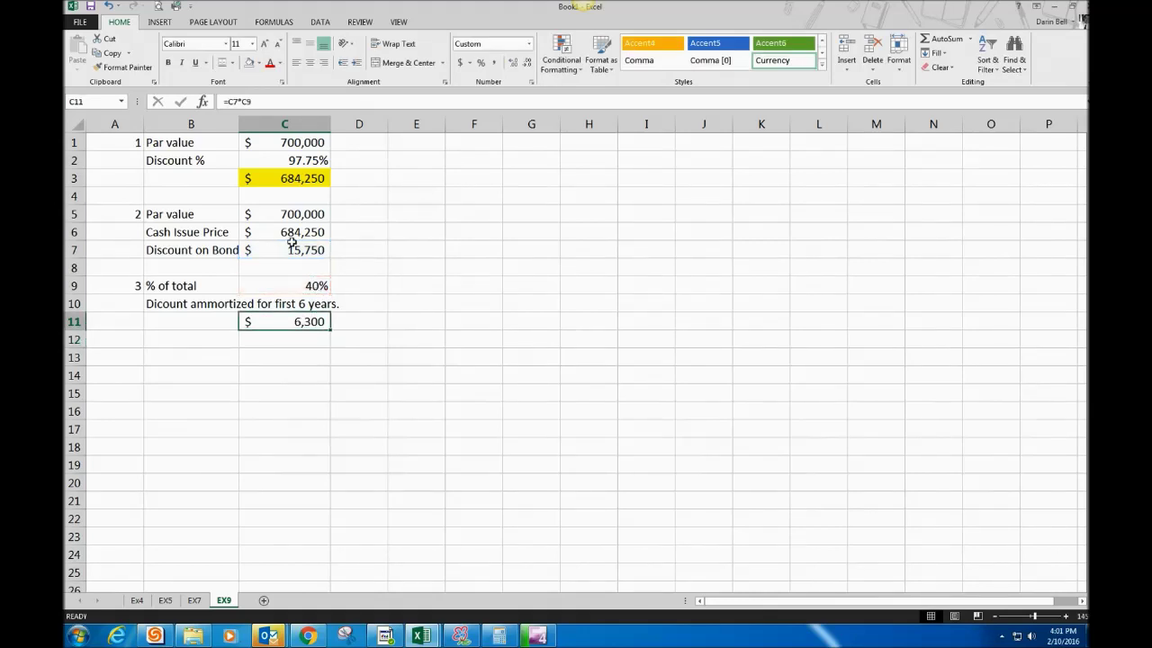
{"action": "left_click", "coordinate": [258, 63]}
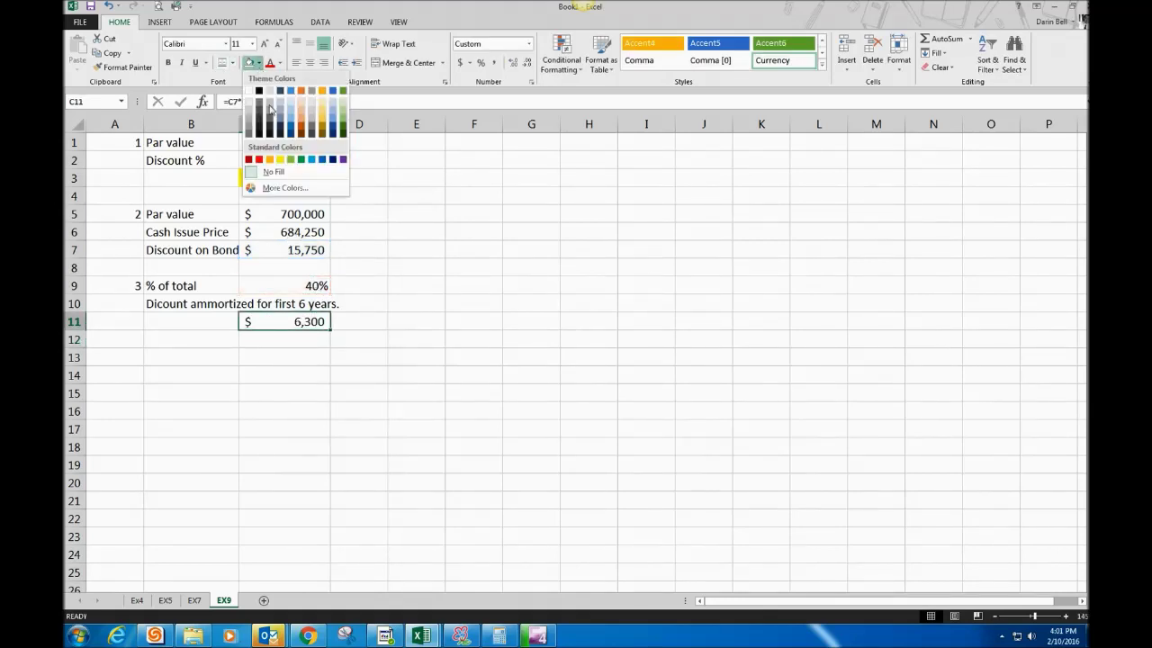
{"action": "left_click", "coordinate": [279, 159]}
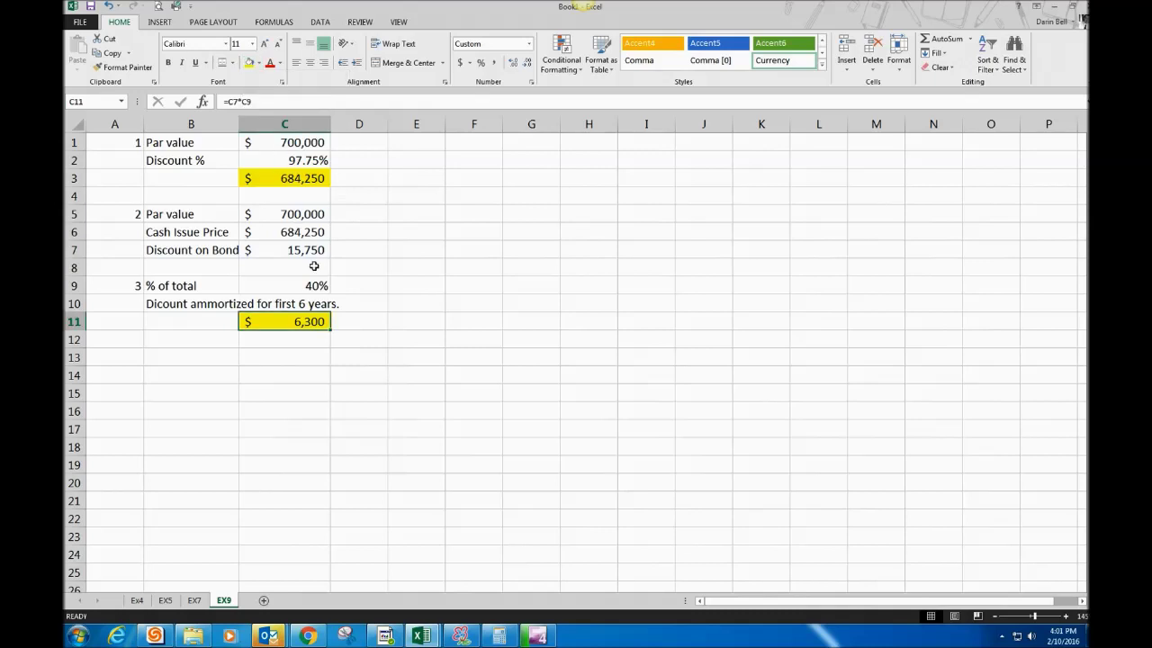
{"action": "left_click", "coordinate": [299, 245]}
{"action": "left_click", "coordinate": [249, 63]}
{"action": "left_click", "coordinate": [198, 411]}
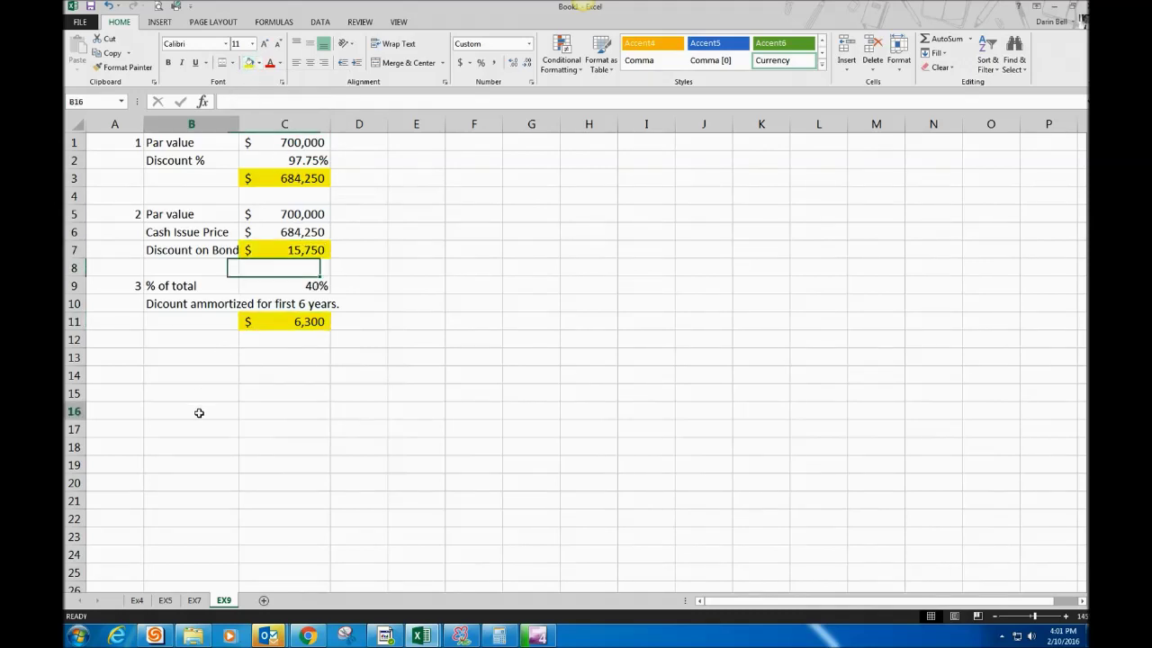
Step: Enter the part number 4 in cell A13
{"action": "left_click", "coordinate": [117, 357]}
{"action": "type", "text": "4"}
{"action": "key", "text": "Return"}
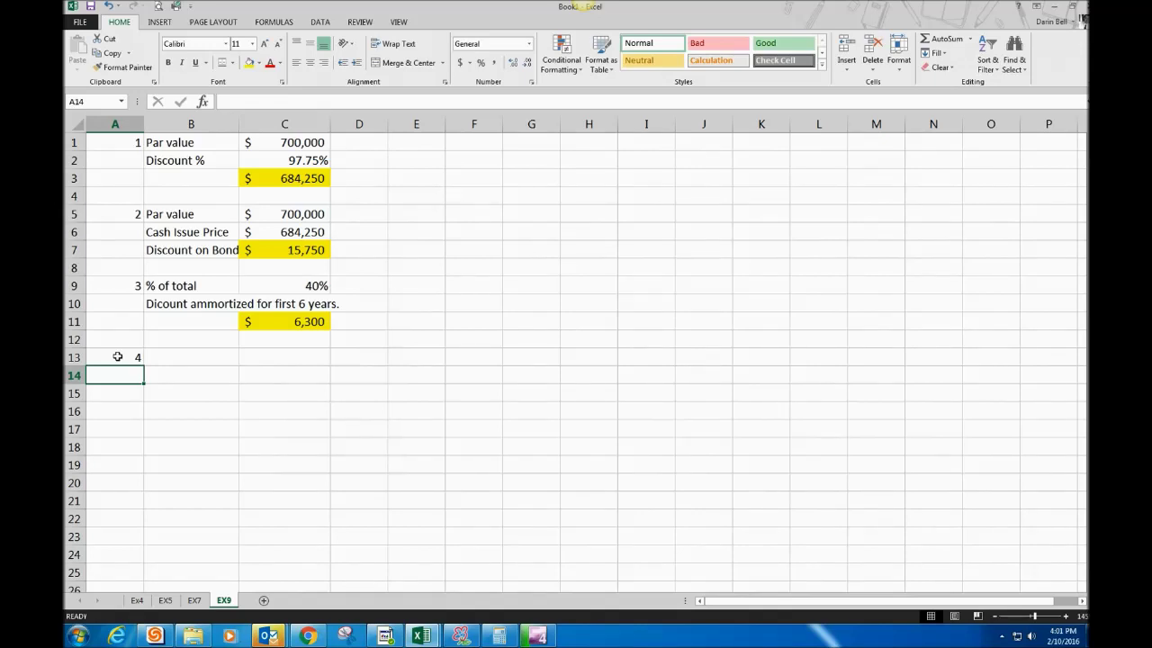
{"action": "left_click", "coordinate": [190, 360]}
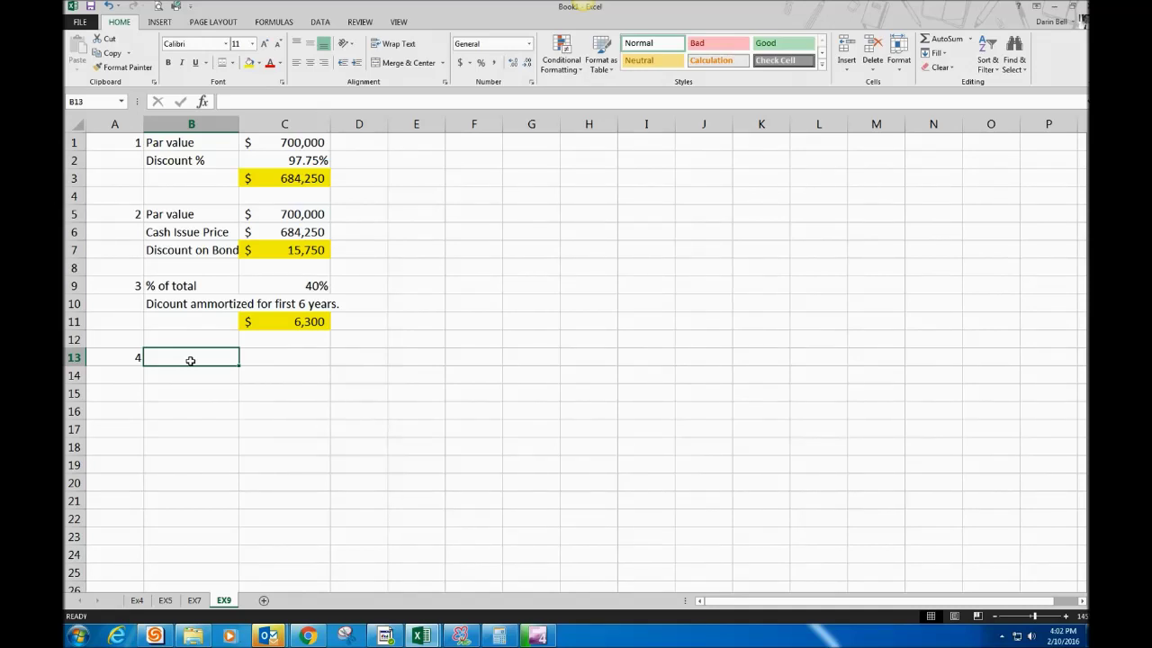
Step: Correct the spelling of the first word of the label in B10 to "Discount"
{"action": "double_click", "coordinate": [165, 302]}
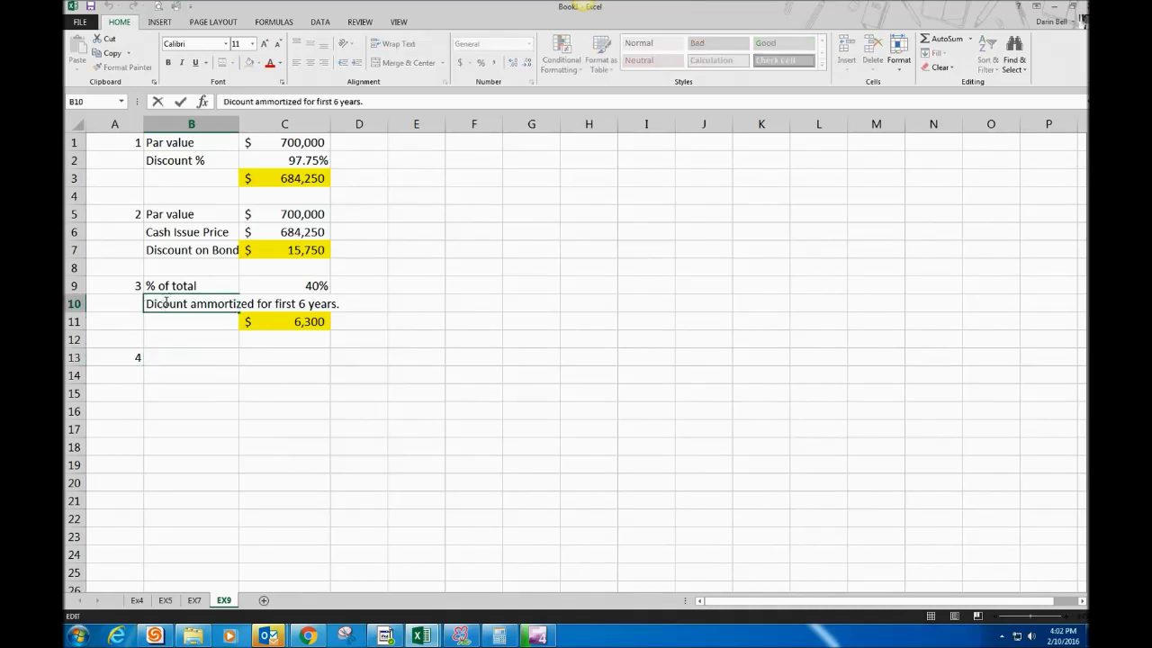
{"action": "type", "text": "s"}
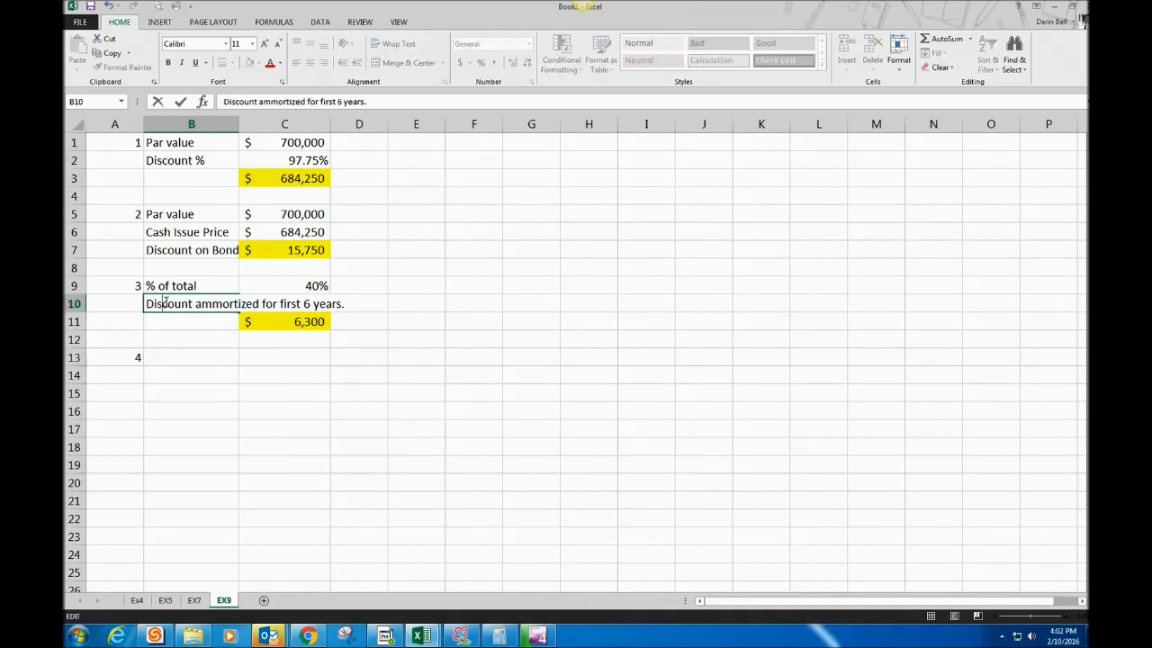
{"action": "left_click", "coordinate": [210, 373]}
Step: Enter the label "Discount at issuance" in B13 and widen column B just enough to fit it
{"action": "left_click", "coordinate": [210, 358]}
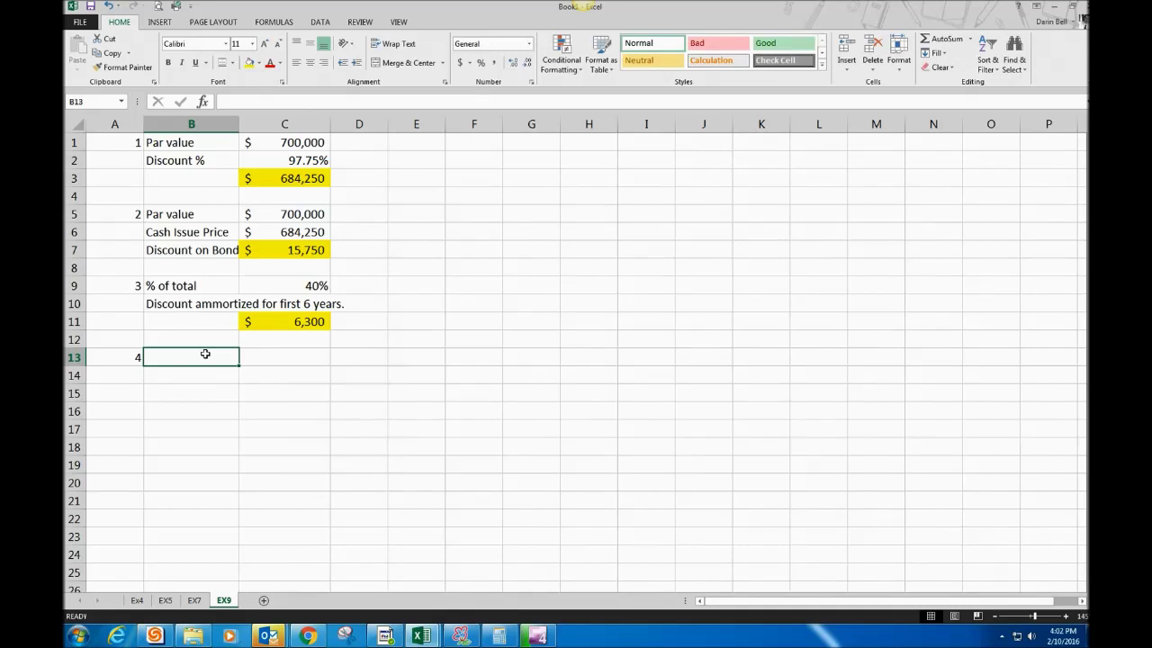
{"action": "type", "text": "Discount"}
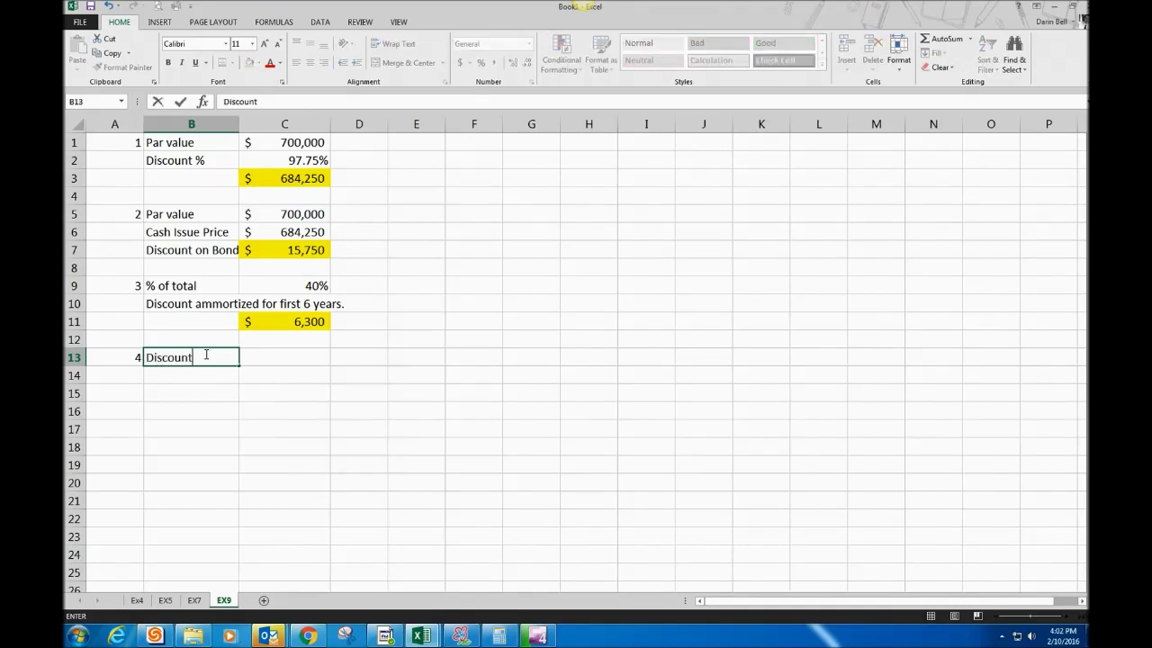
{"action": "type", "text": " at isuance"}
{"action": "key", "text": "Return"}
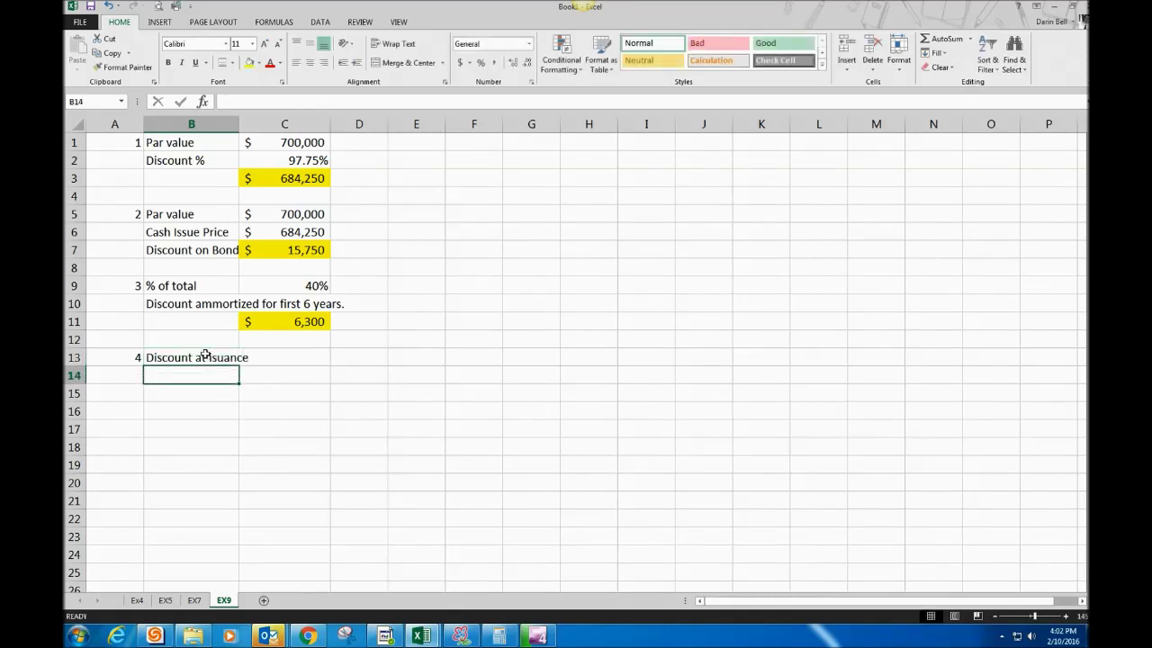
{"action": "double_click", "coordinate": [212, 358]}
{"action": "type", "text": "s"}
{"action": "key", "text": "Return"}
{"action": "double_click", "coordinate": [239, 126]}
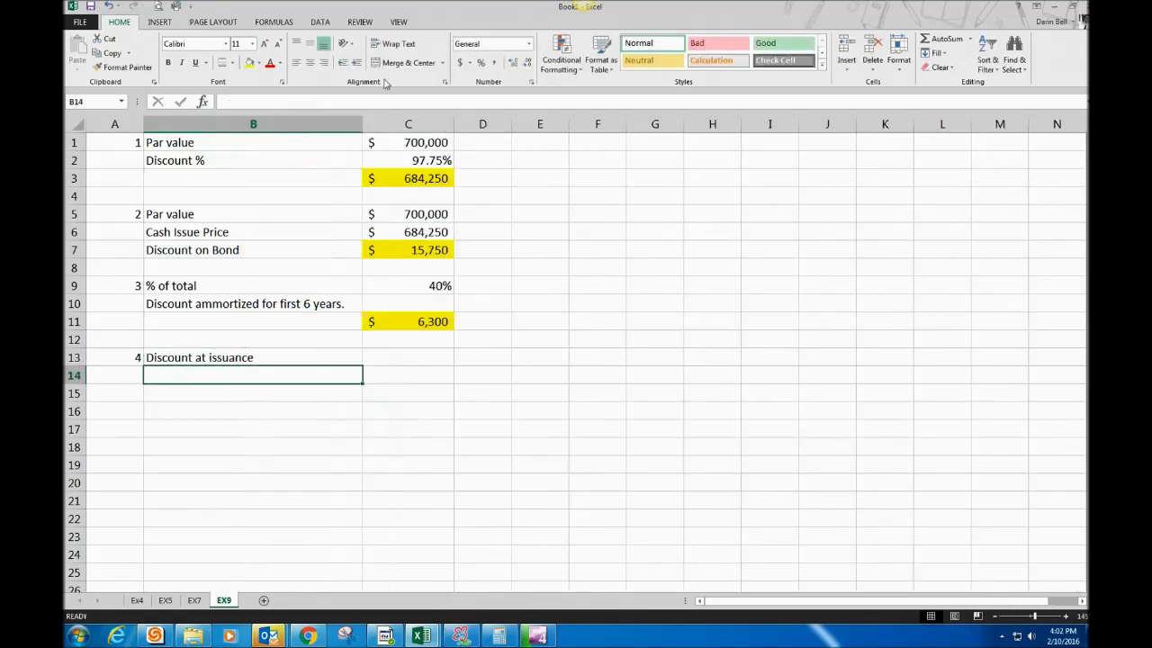
{"action": "left_click_drag", "start_coordinate": [363, 125], "coordinate": [261, 125]}
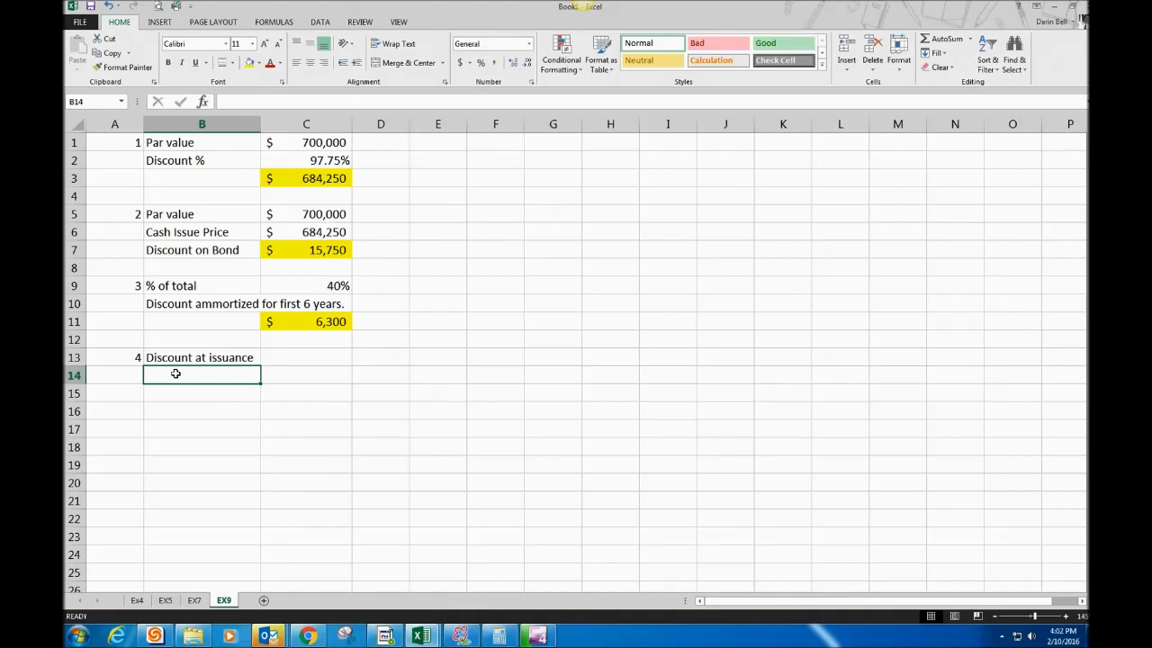
Step: Enter the label "Less ammortization" in cell B14
{"action": "type", "text": "Less "}
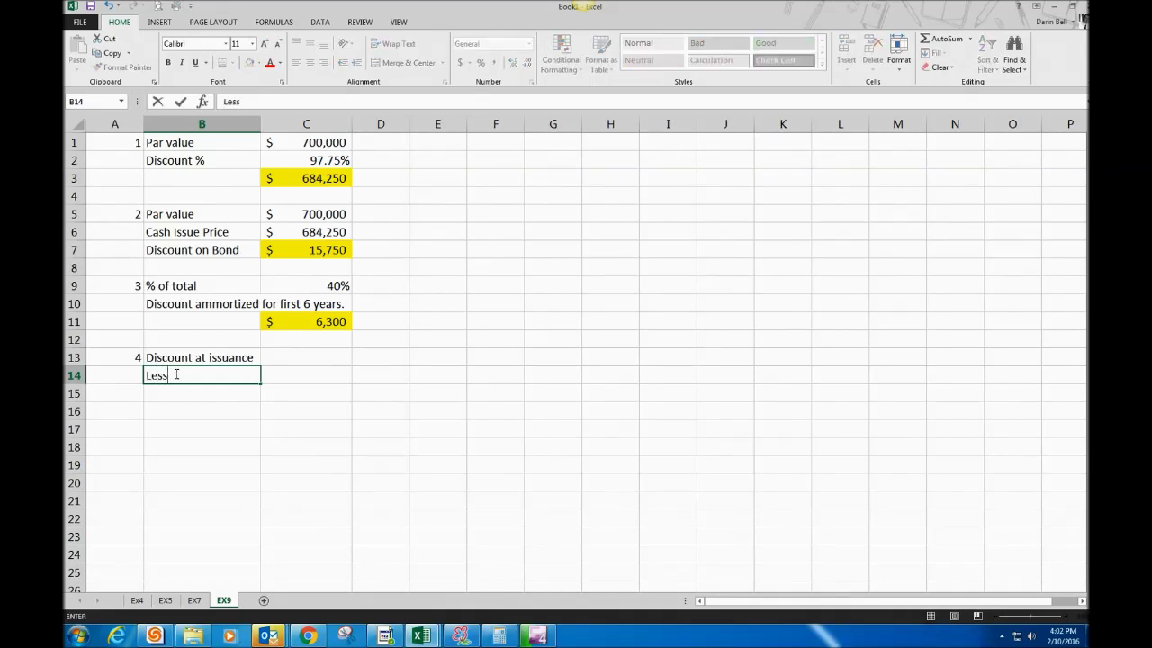
{"action": "type", "text": "ammortization"}
{"action": "key", "text": "Tab"}
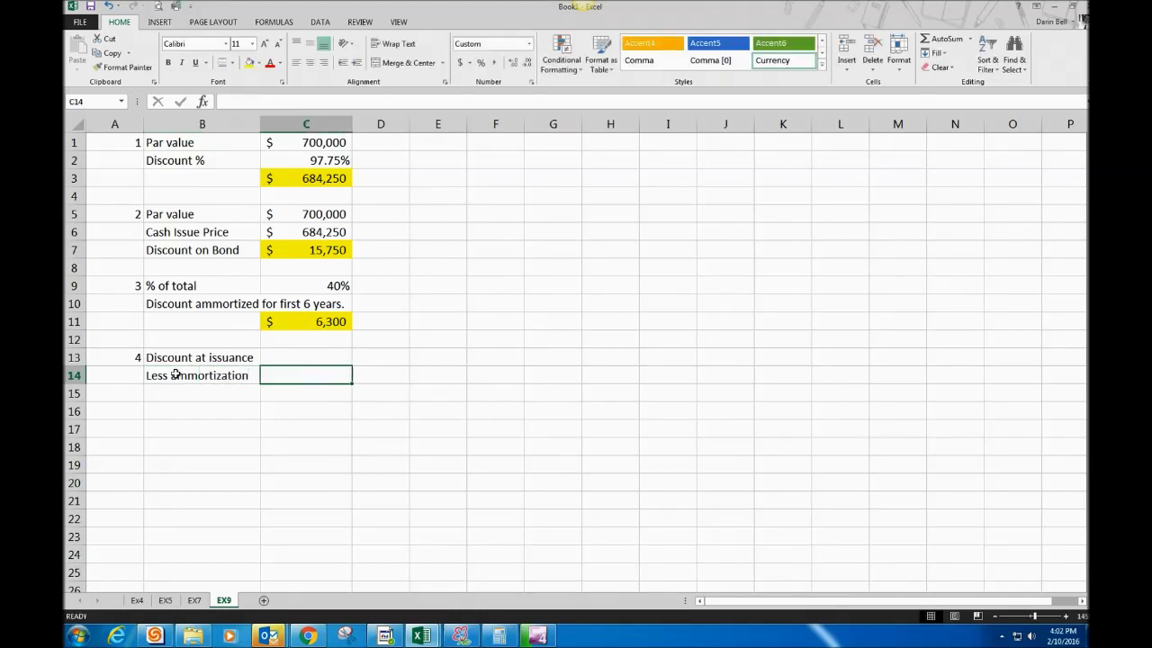
Step: Link C13 to the discount on bond with =C7 and C14 to the amortized amount with =C11
{"action": "left_click", "coordinate": [284, 357]}
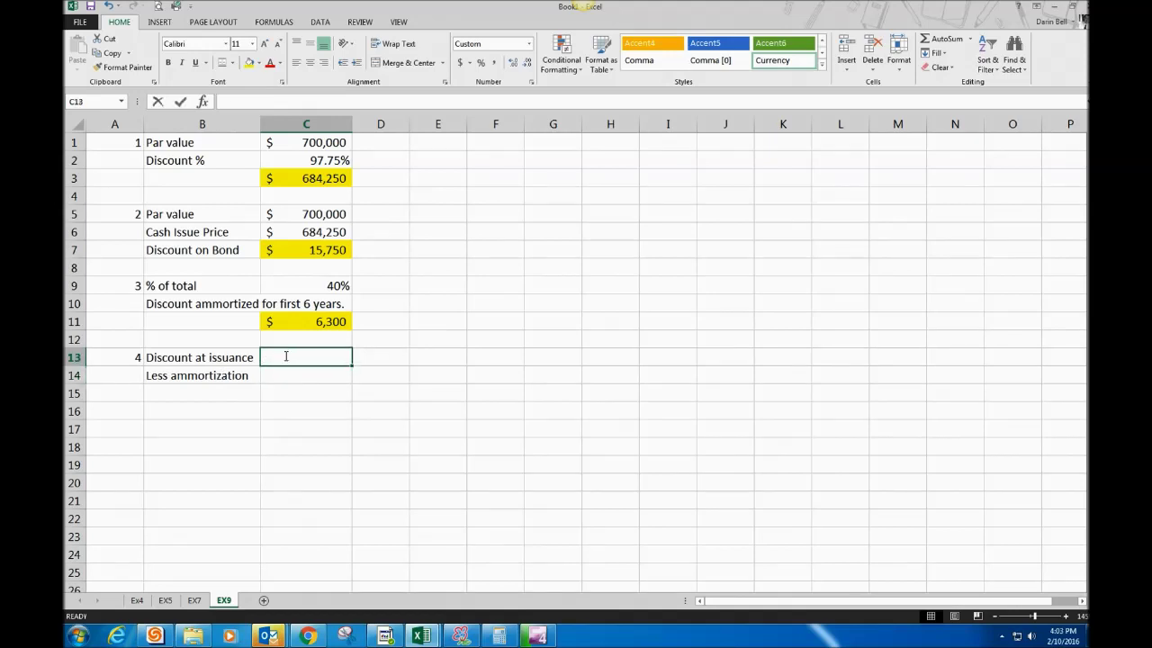
{"action": "type", "text": "="}
{"action": "left_click", "coordinate": [327, 249]}
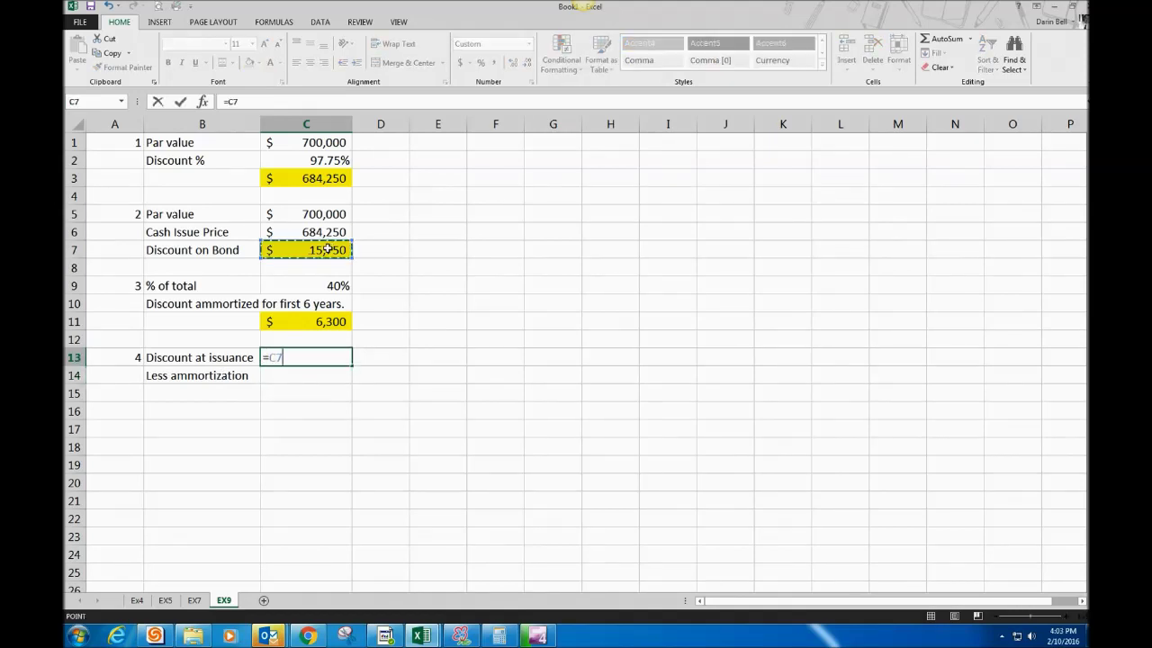
{"action": "key", "text": "Return"}
{"action": "type", "text": "="}
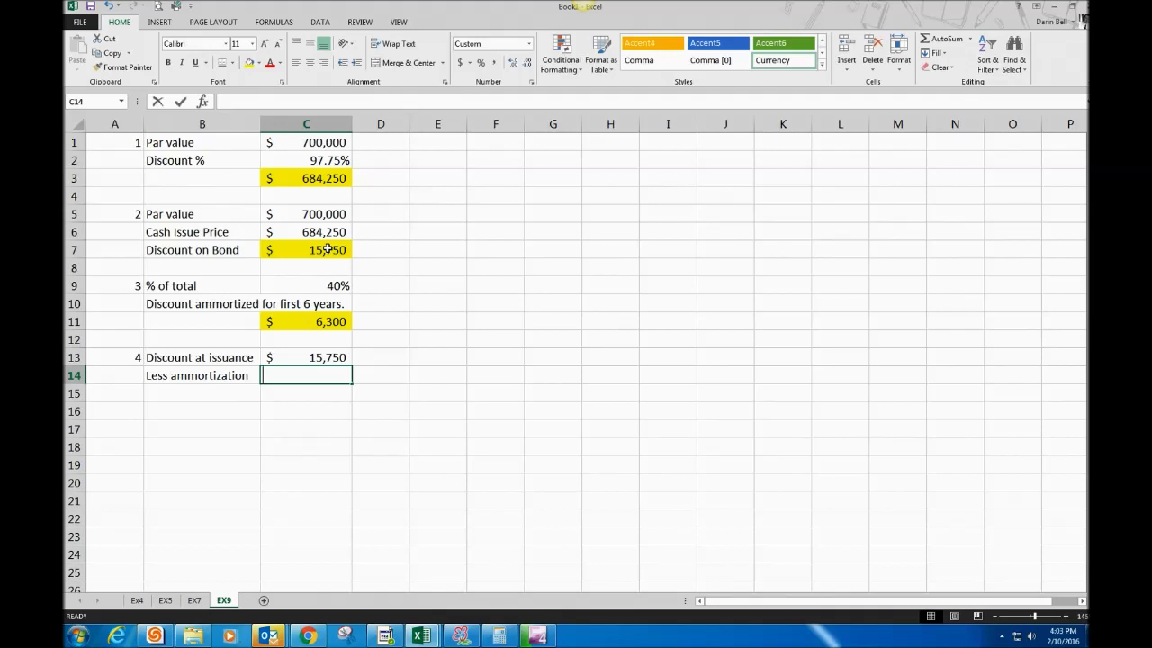
{"action": "left_click", "coordinate": [302, 317]}
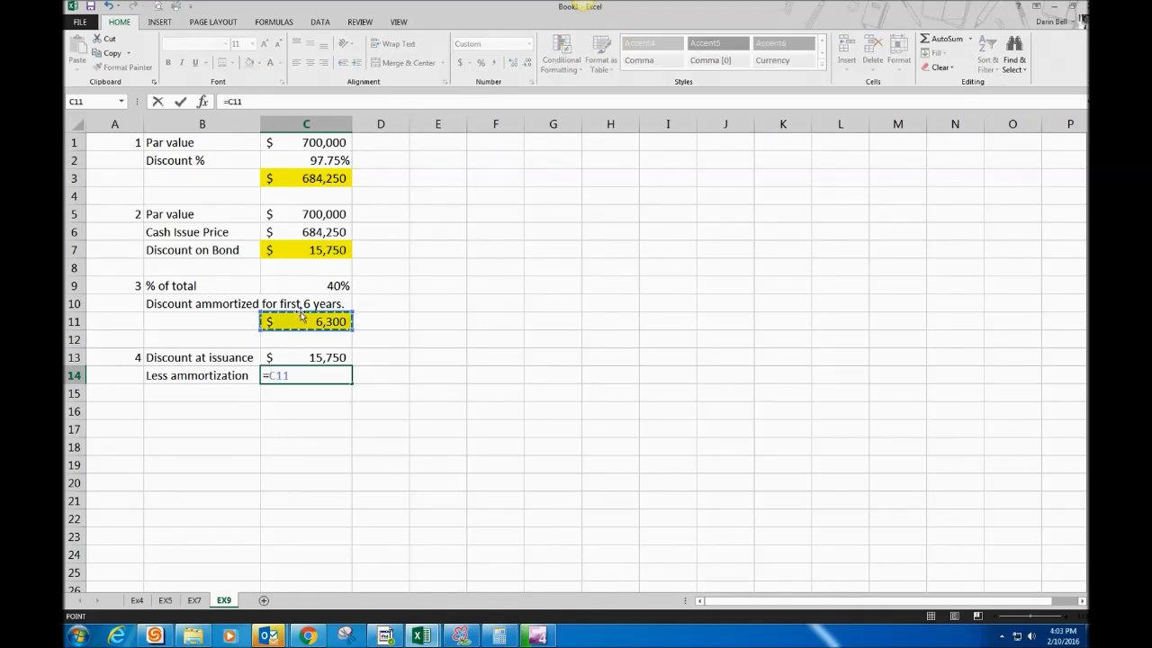
{"action": "key", "text": "Return"}
Step: Enter the label "Remaining Discount" in cell B15
{"action": "left_click", "coordinate": [214, 389]}
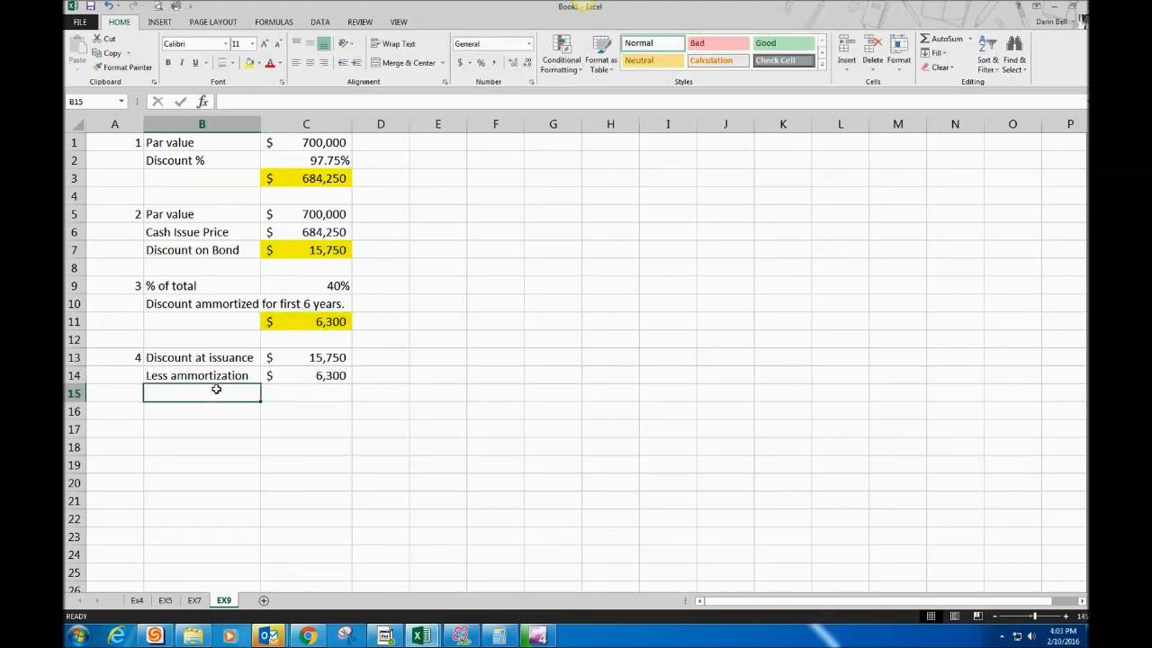
{"action": "type", "text": "DRe"}
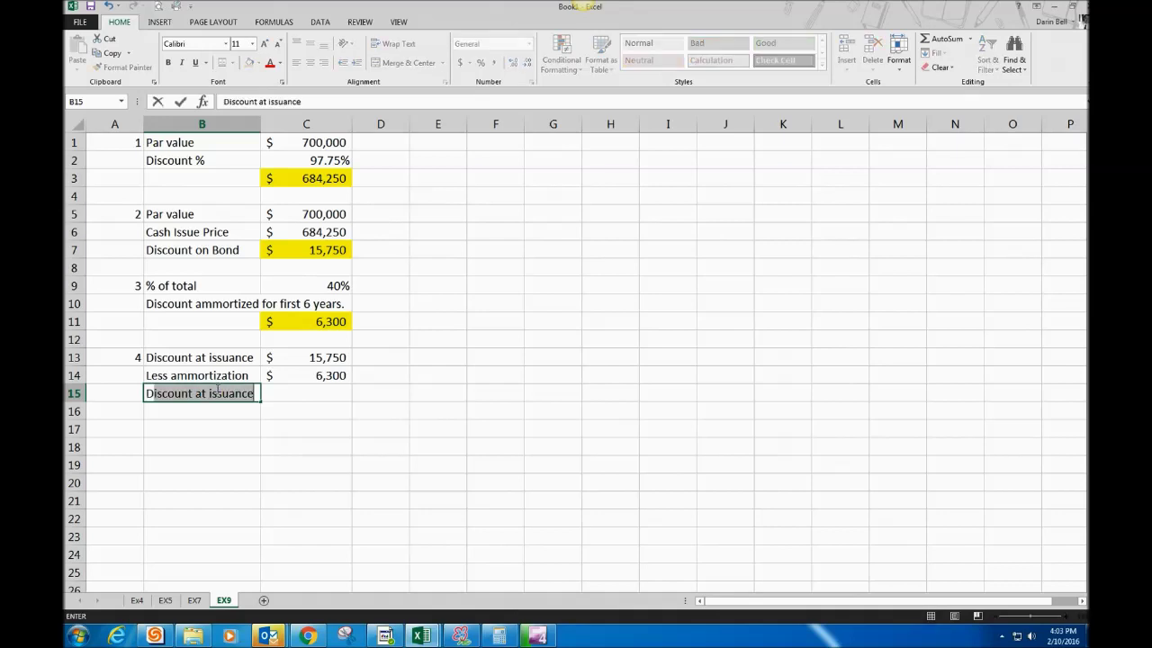
{"action": "key", "text": "BackSpace"}
{"action": "key", "text": "BackSpace"}
{"action": "key", "text": "BackSpace"}
{"action": "type", "text": "Remaining"}
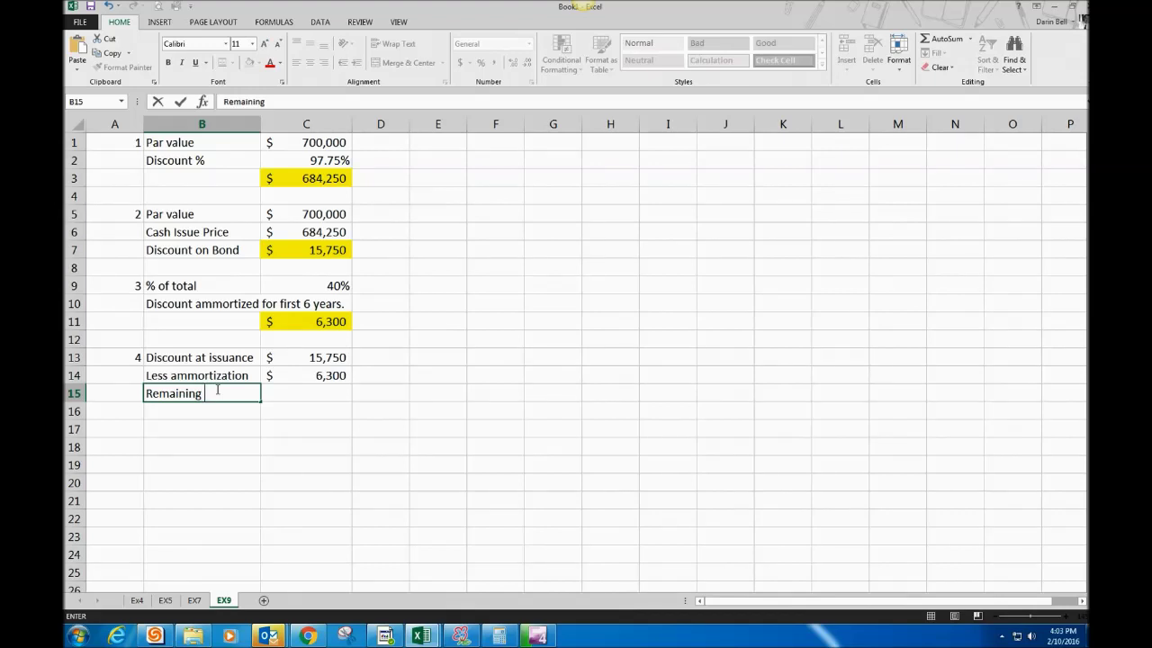
{"action": "type", "text": " Discount"}
Step: Calculate the remaining discount in C15 with the formula =C13-C14
{"action": "left_click", "coordinate": [322, 398]}
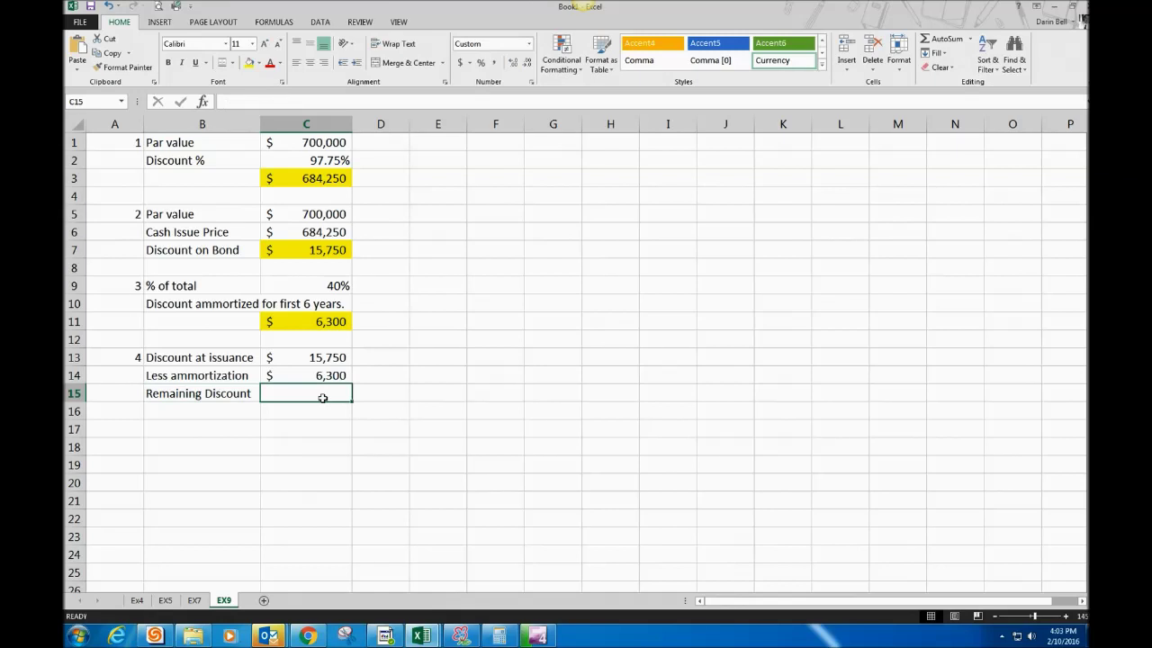
{"action": "type", "text": "="}
{"action": "left_click", "coordinate": [334, 361]}
{"action": "type", "text": "-"}
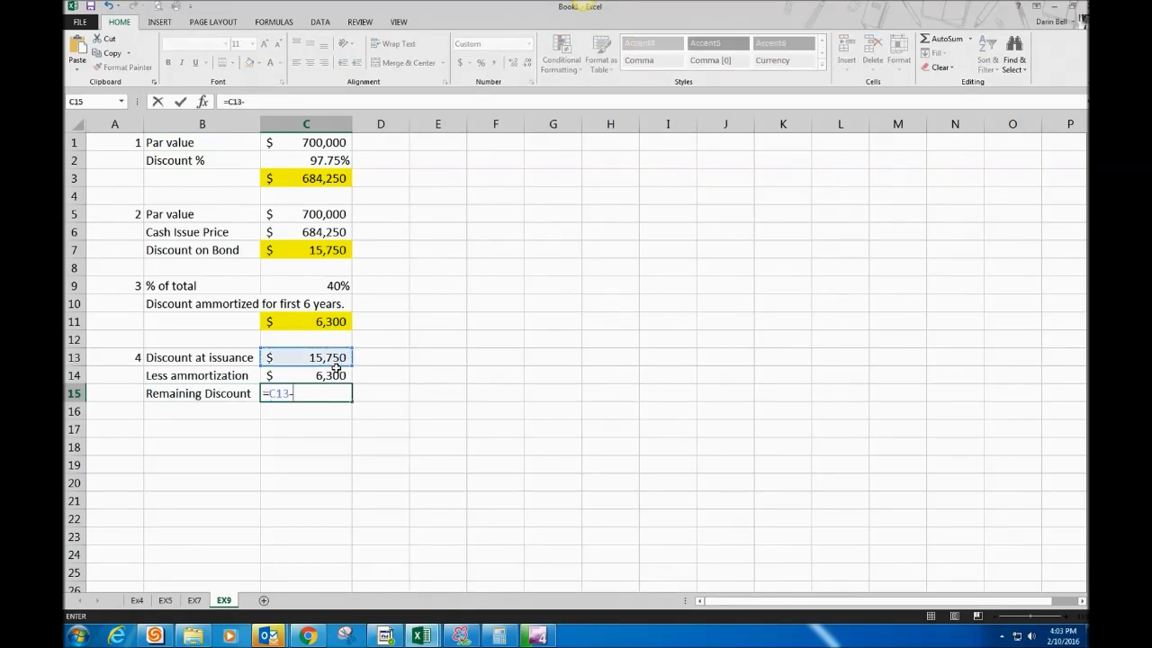
{"action": "left_click", "coordinate": [333, 374]}
{"action": "key", "text": "Return"}
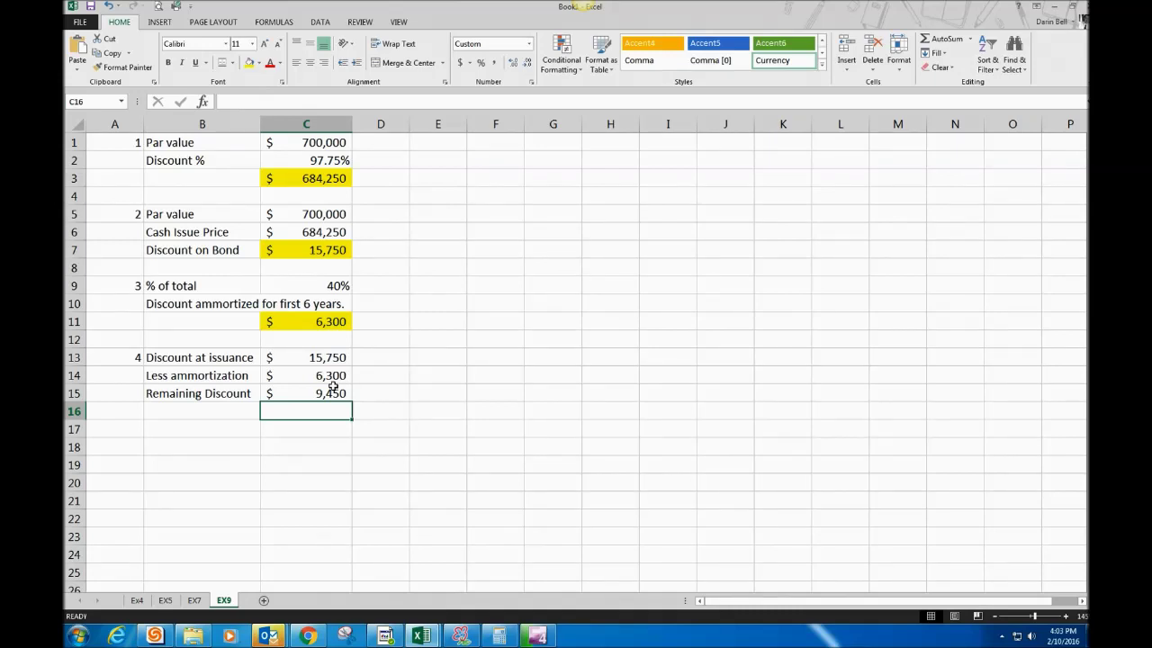
Step: Enter the label "Par Vaule" in cell B17
{"action": "left_click", "coordinate": [166, 431]}
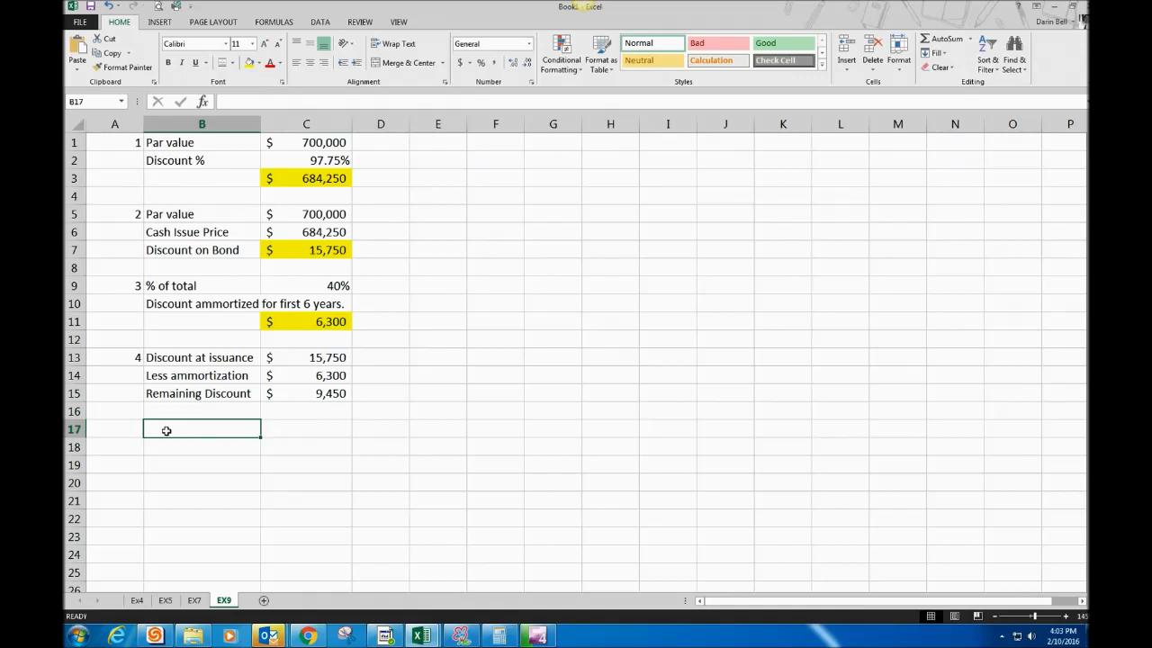
{"action": "type", "text": "Pa"}
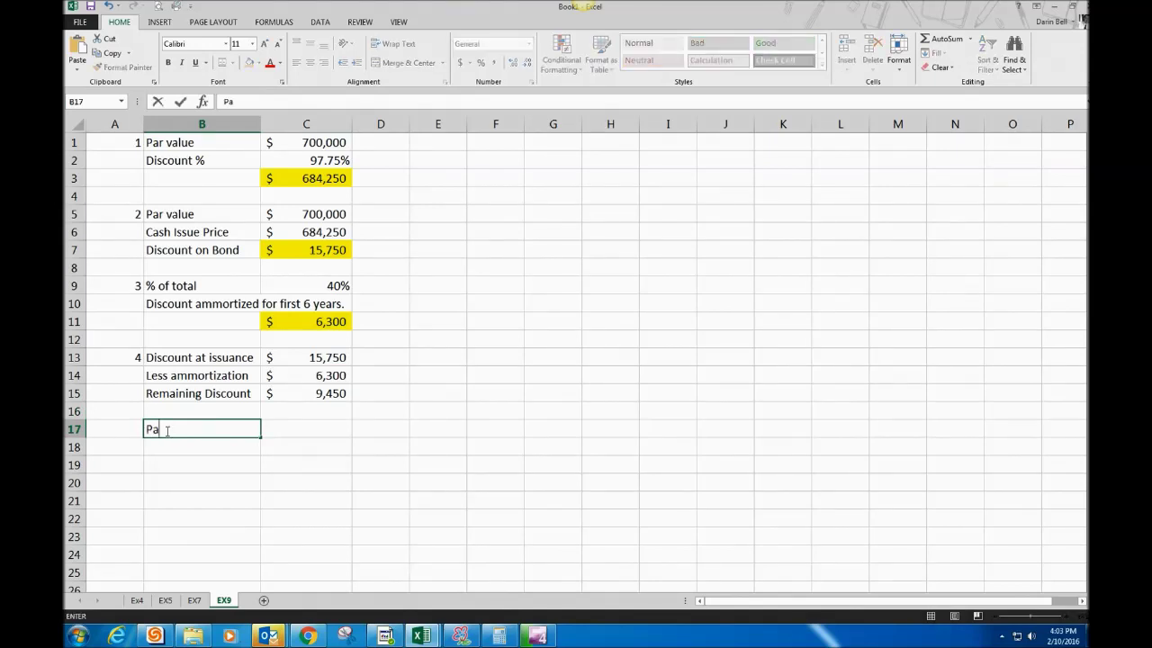
{"action": "type", "text": "r Vaule"}
{"action": "key", "text": "Tab"}
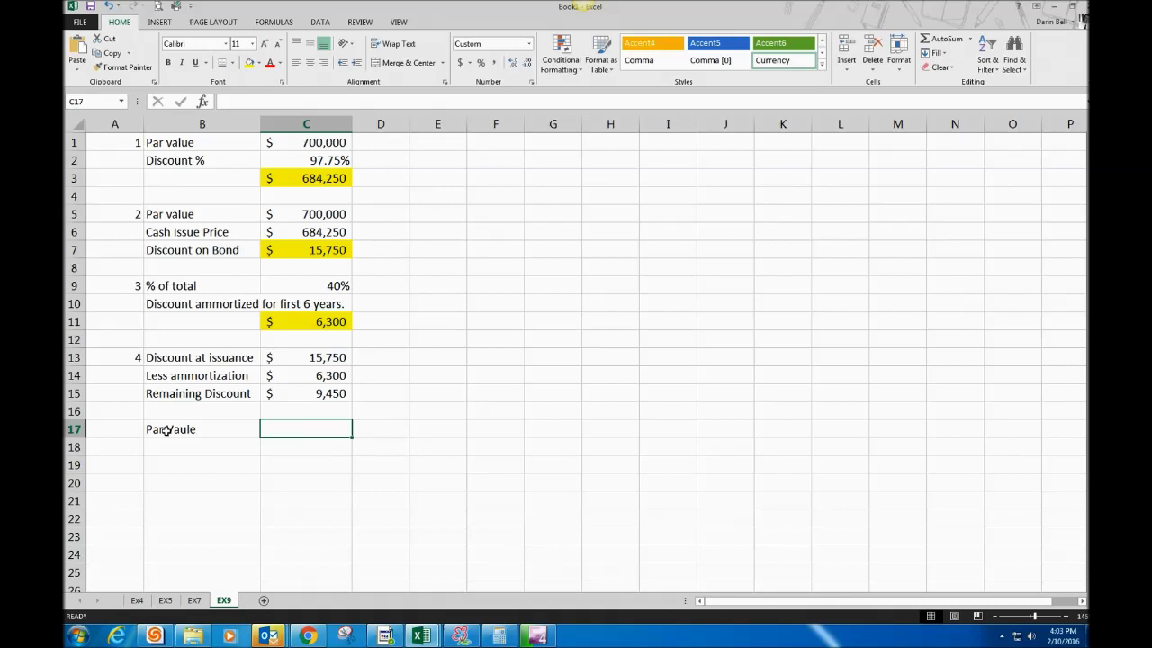
{"action": "double_click", "coordinate": [166, 431]}
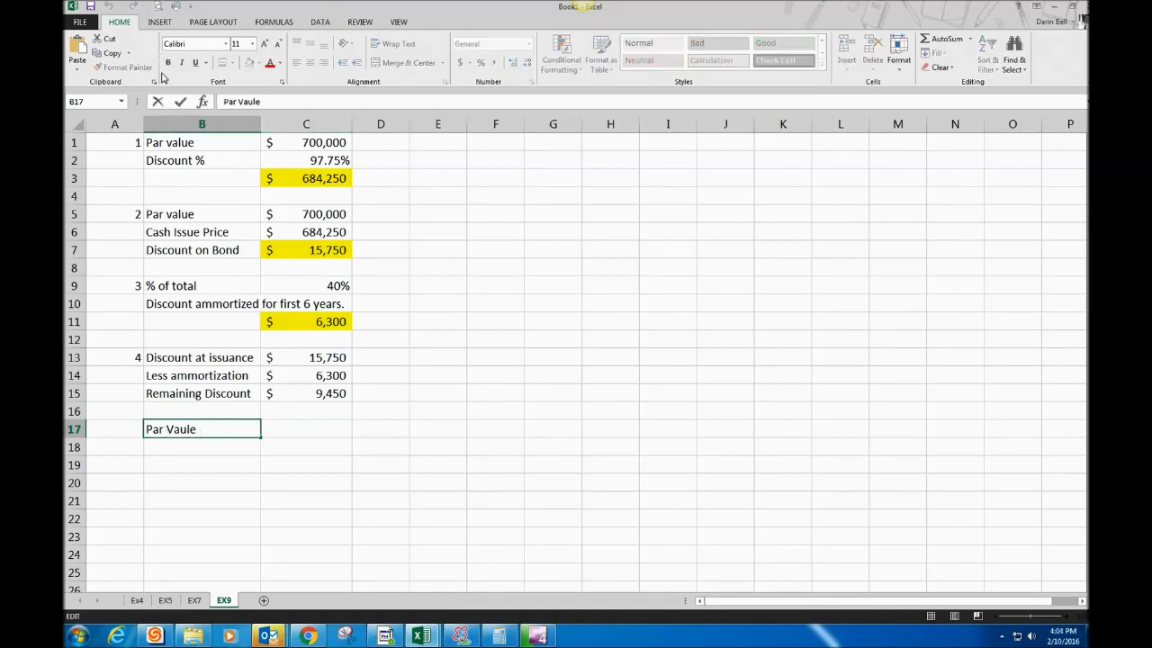
Step: Copy the par value label and amount from B1:C1 into B17:C17, replacing the misspelled label
{"action": "left_click_drag", "start_coordinate": [179, 142], "coordinate": [300, 142]}
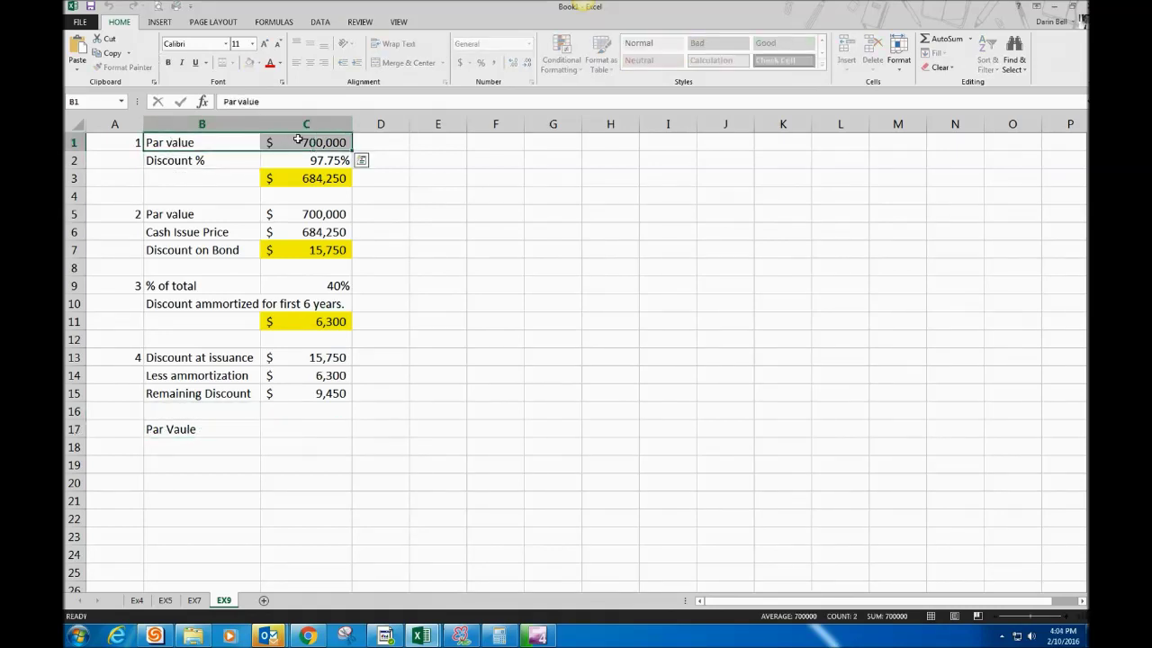
{"action": "key", "text": "ctrl+c"}
{"action": "right_click", "coordinate": [180, 429]}
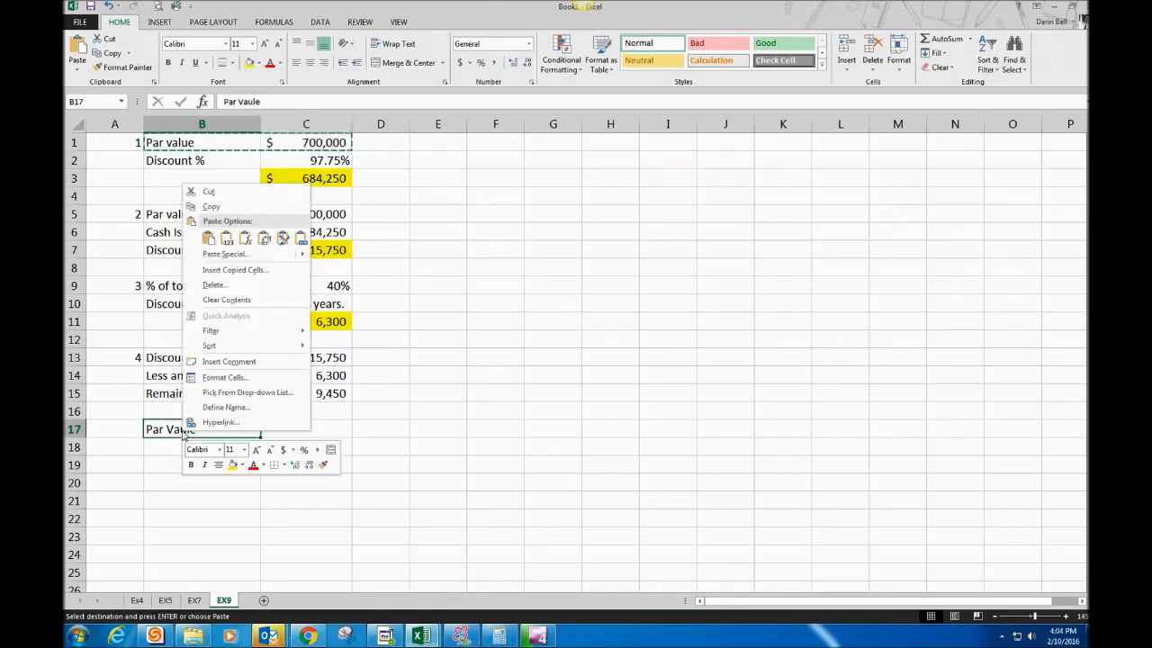
{"action": "left_click", "coordinate": [208, 237]}
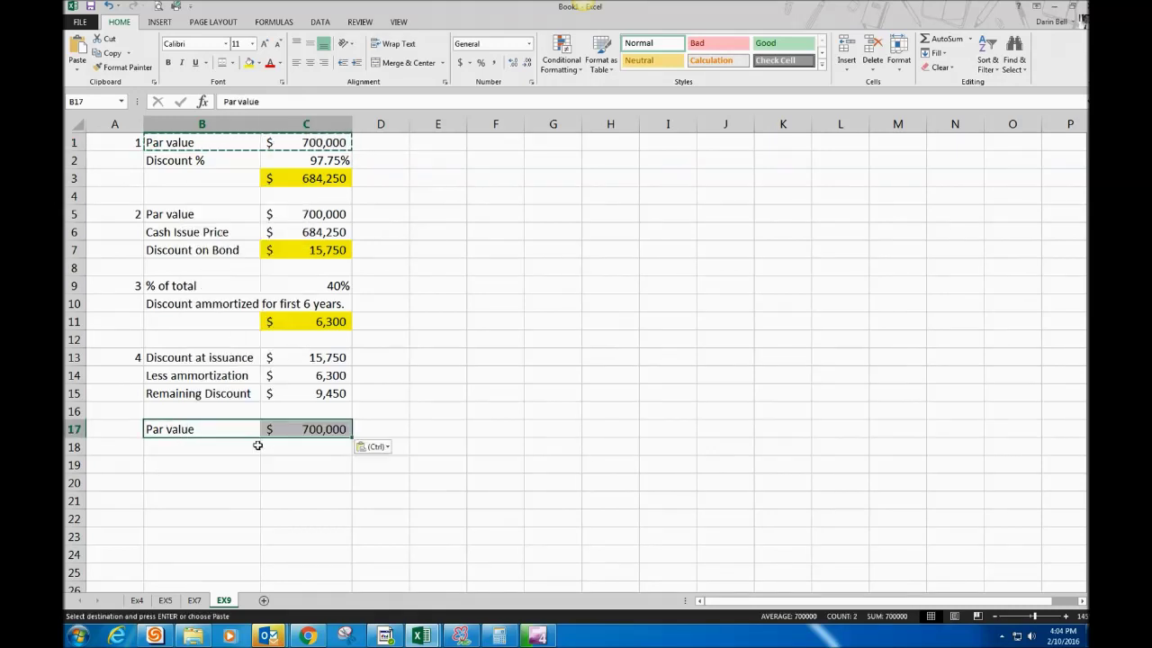
Step: Copy the Remaining Discount label and amount from B15:C15 into B18:C18, pasting them as values only
{"action": "left_click", "coordinate": [257, 445]}
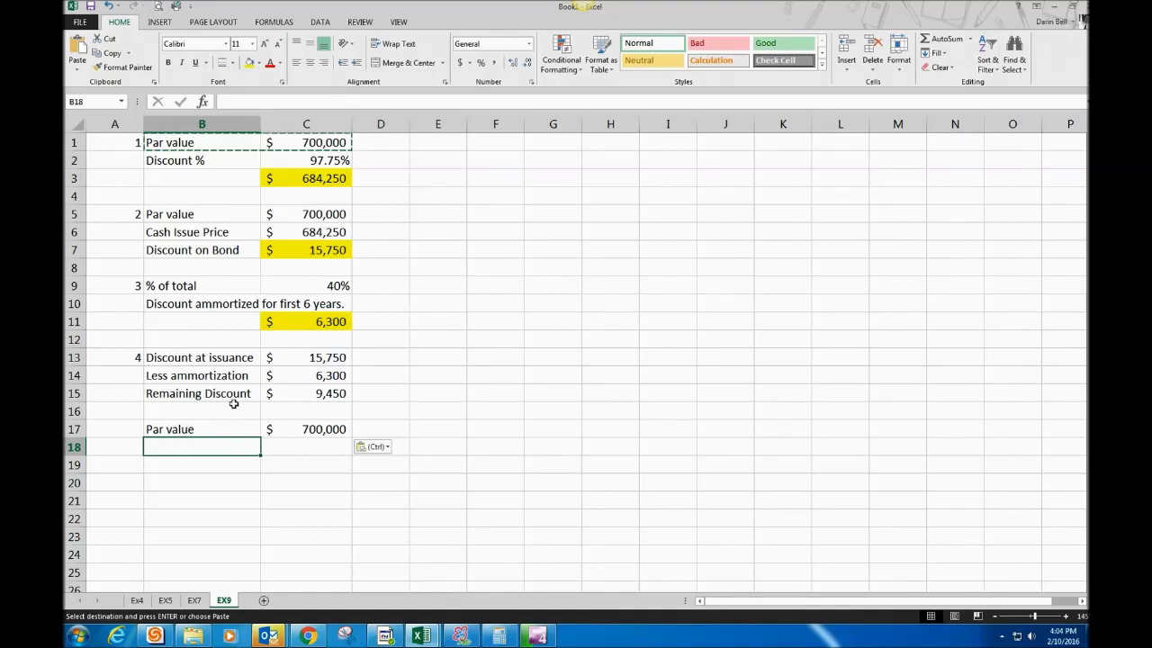
{"action": "left_click_drag", "start_coordinate": [221, 393], "coordinate": [311, 393]}
{"action": "key", "text": "ctrl+c"}
{"action": "left_click", "coordinate": [238, 447]}
{"action": "key", "text": "ctrl+v"}
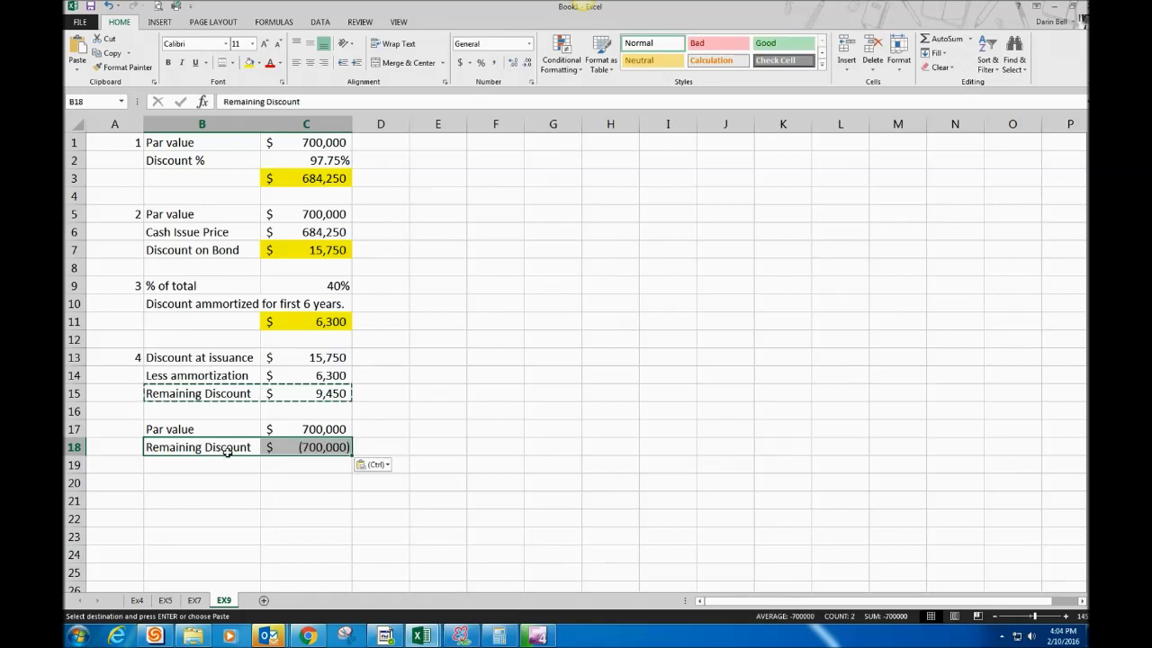
{"action": "right_click", "coordinate": [221, 447]}
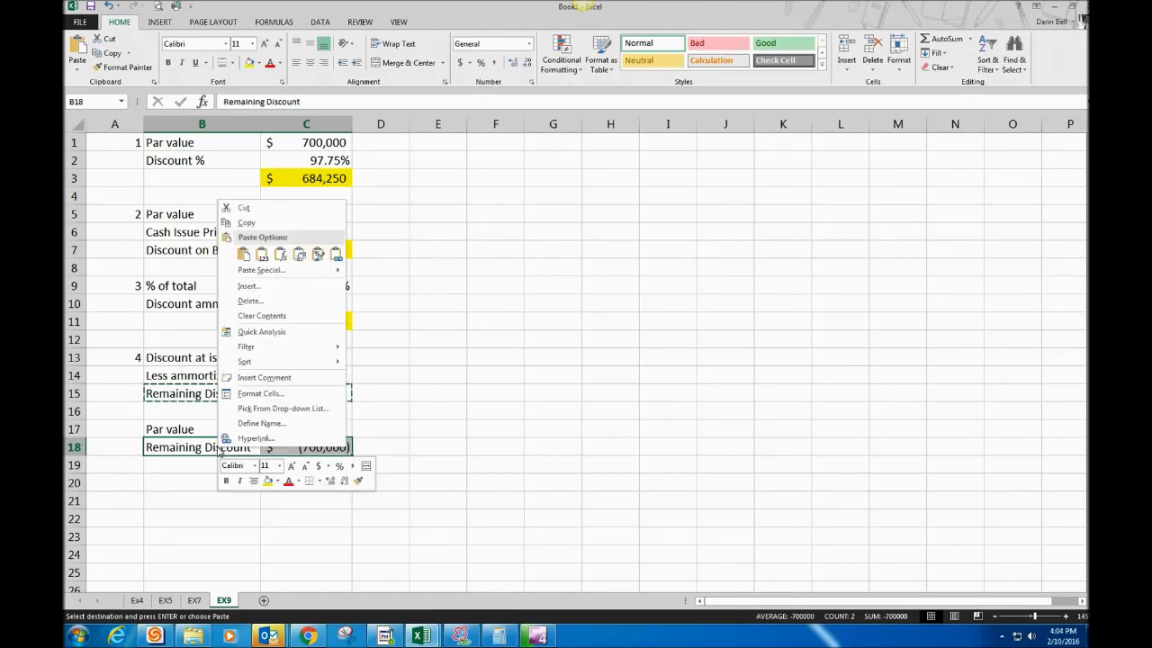
{"action": "left_click", "coordinate": [261, 255]}
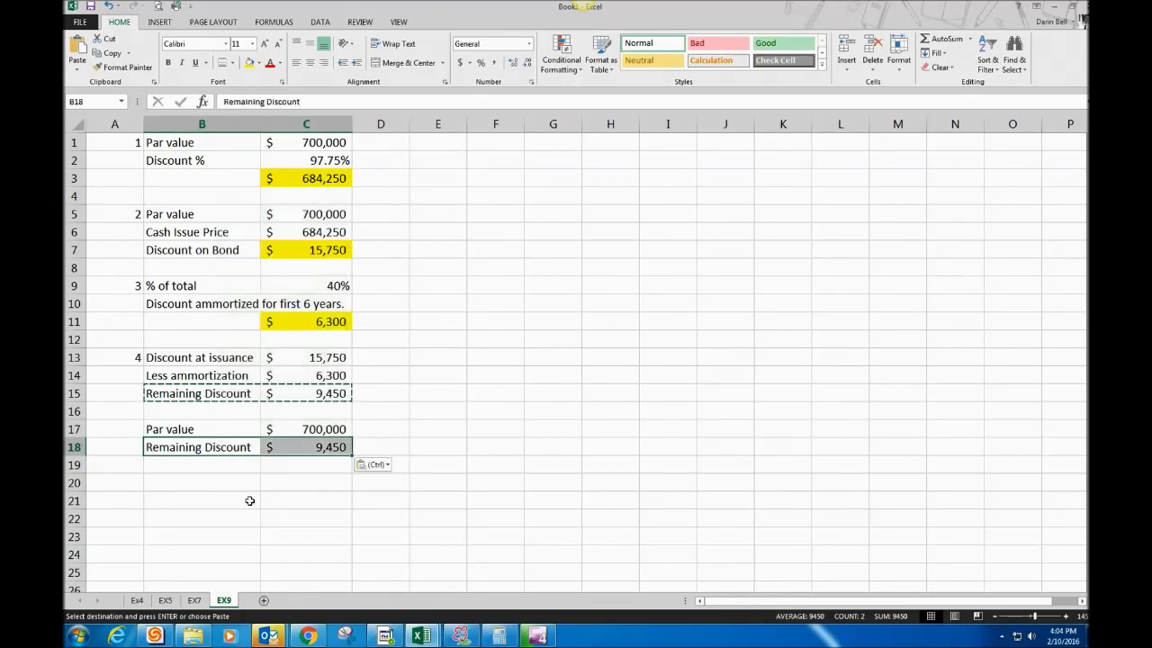
{"action": "left_click", "coordinate": [250, 501]}
{"action": "key", "text": "Escape"}
Step: Change the label in B18 to "Less Remaining Discount" and widen column B to fit it
{"action": "left_click", "coordinate": [281, 460]}
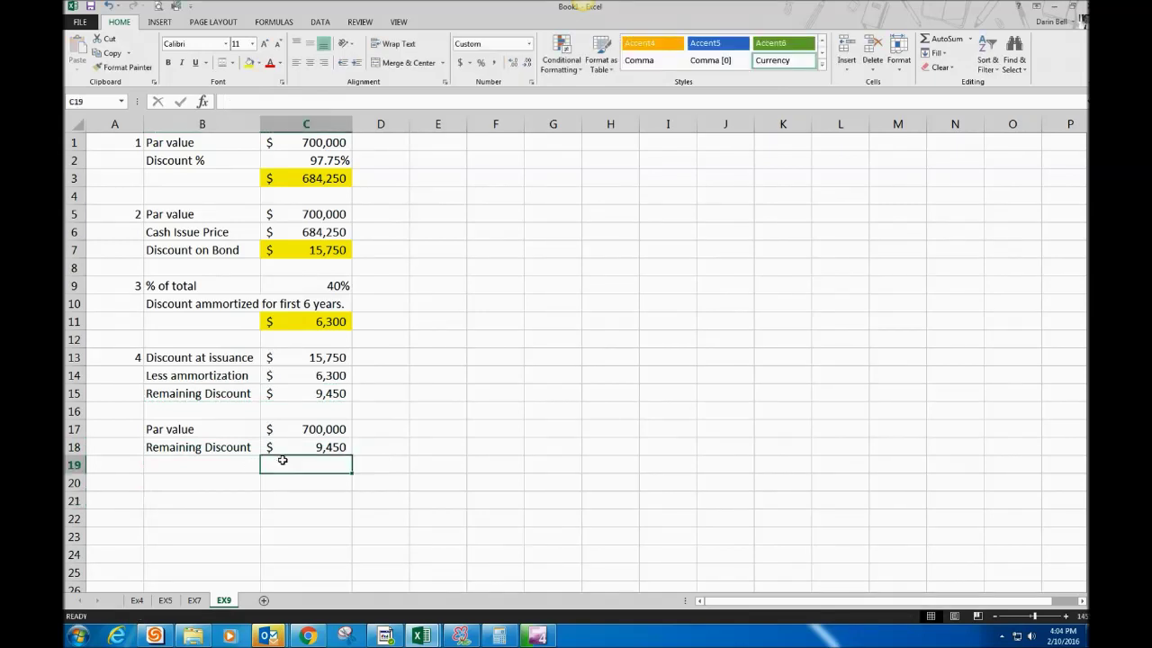
{"action": "left_click", "coordinate": [152, 447]}
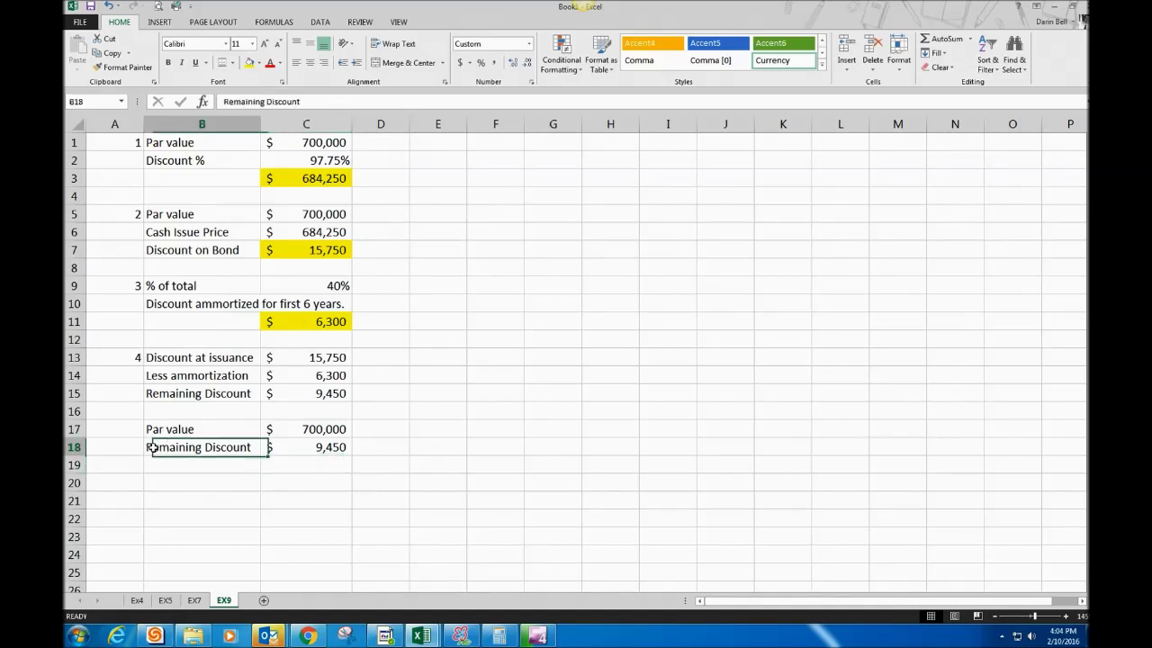
{"action": "left_click", "coordinate": [223, 101]}
{"action": "type", "text": "Less"}
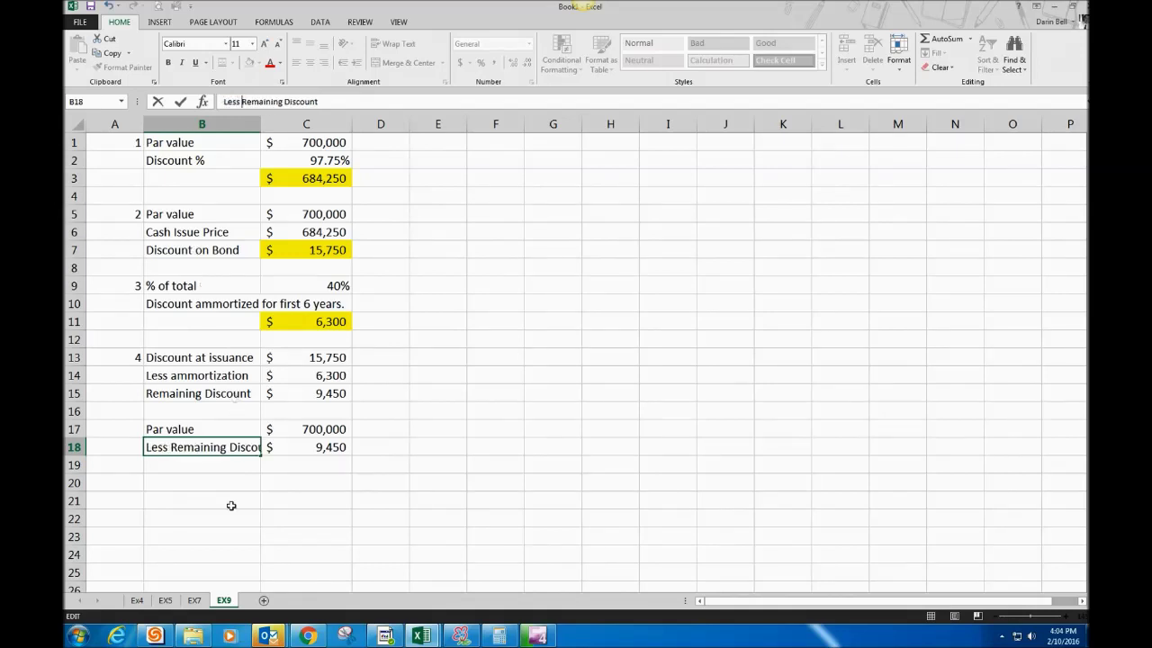
{"action": "left_click", "coordinate": [234, 469]}
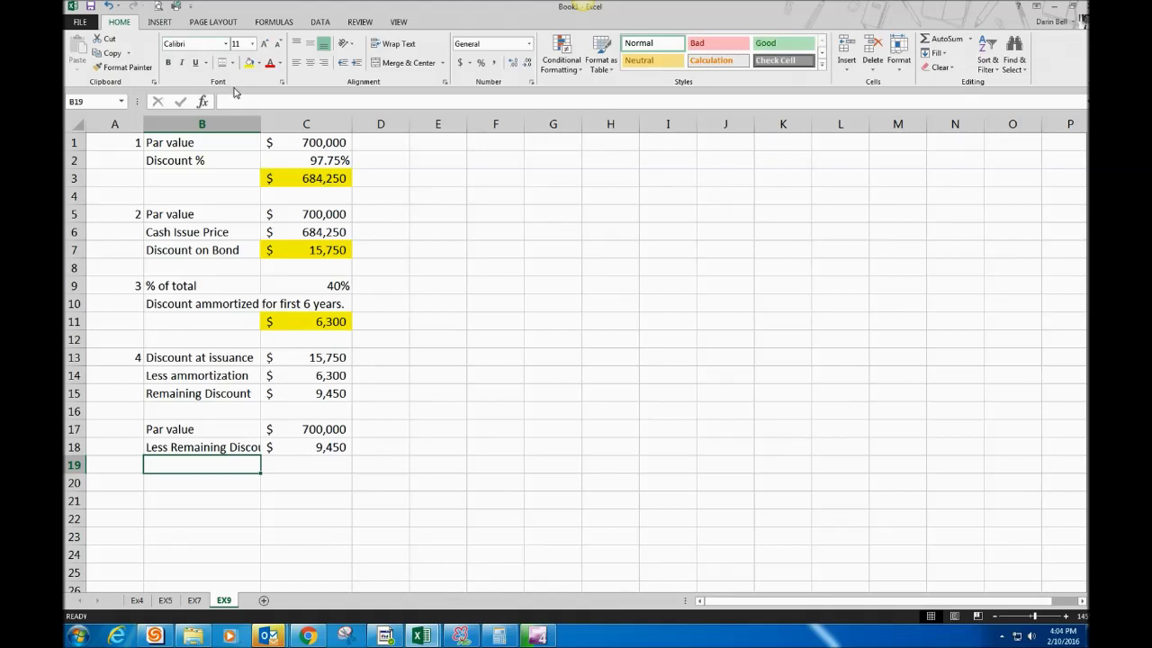
{"action": "left_click_drag", "start_coordinate": [261, 127], "coordinate": [287, 127]}
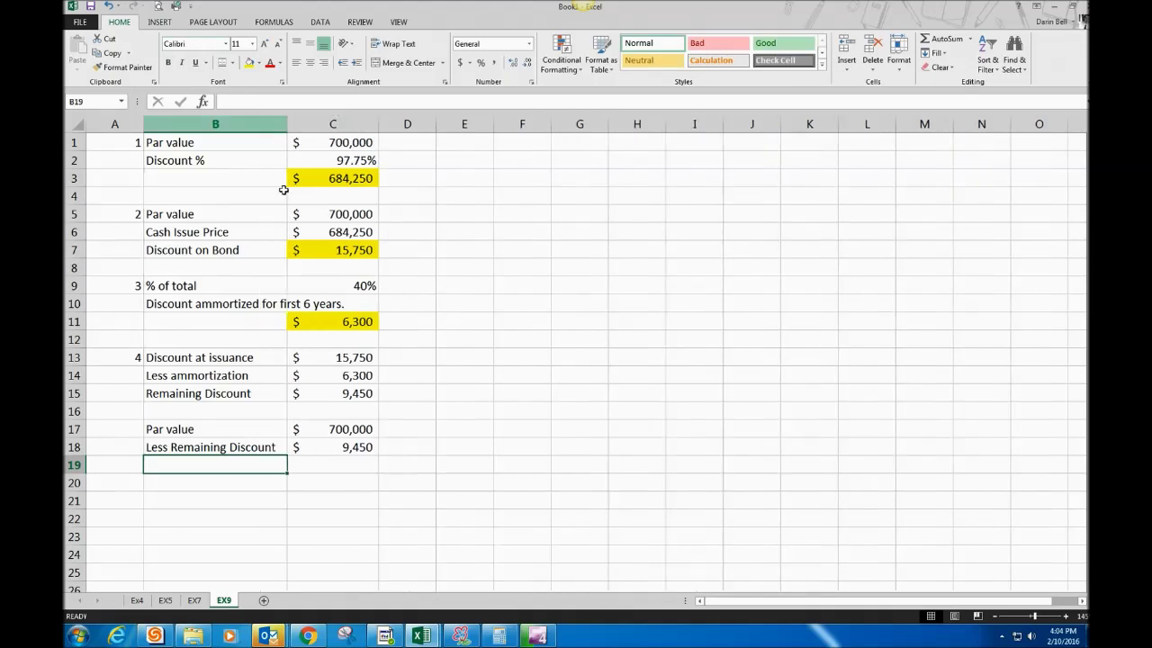
Step: Enter the label "Carrying Value" in cell B19
{"action": "left_click", "coordinate": [354, 464]}
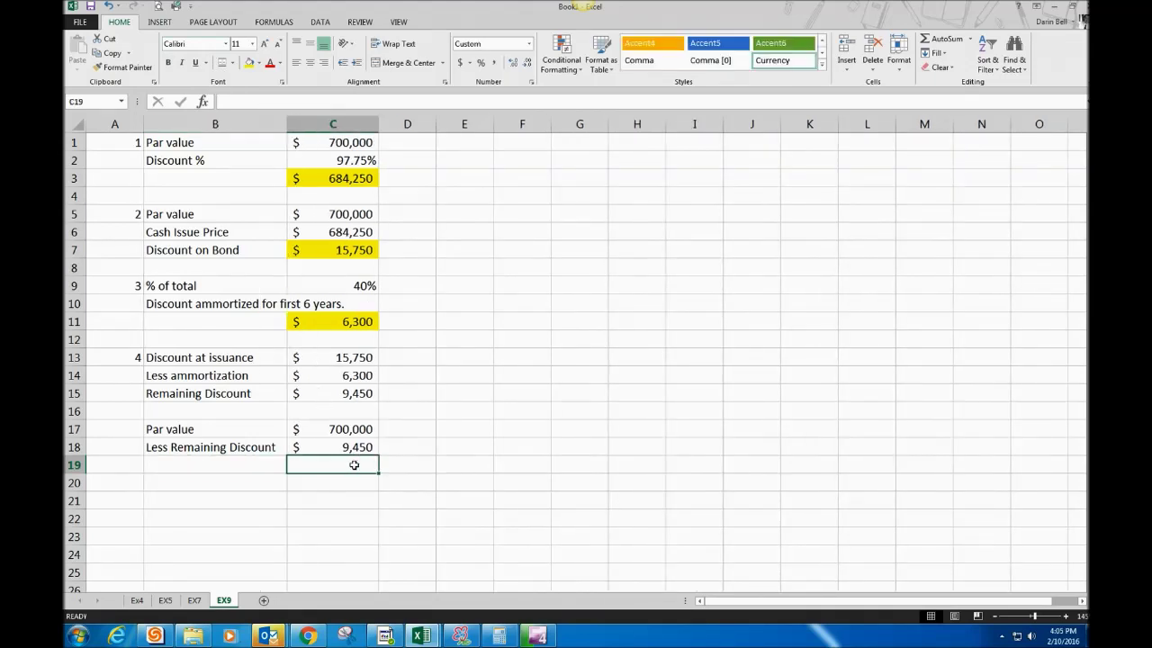
{"action": "left_click", "coordinate": [231, 467]}
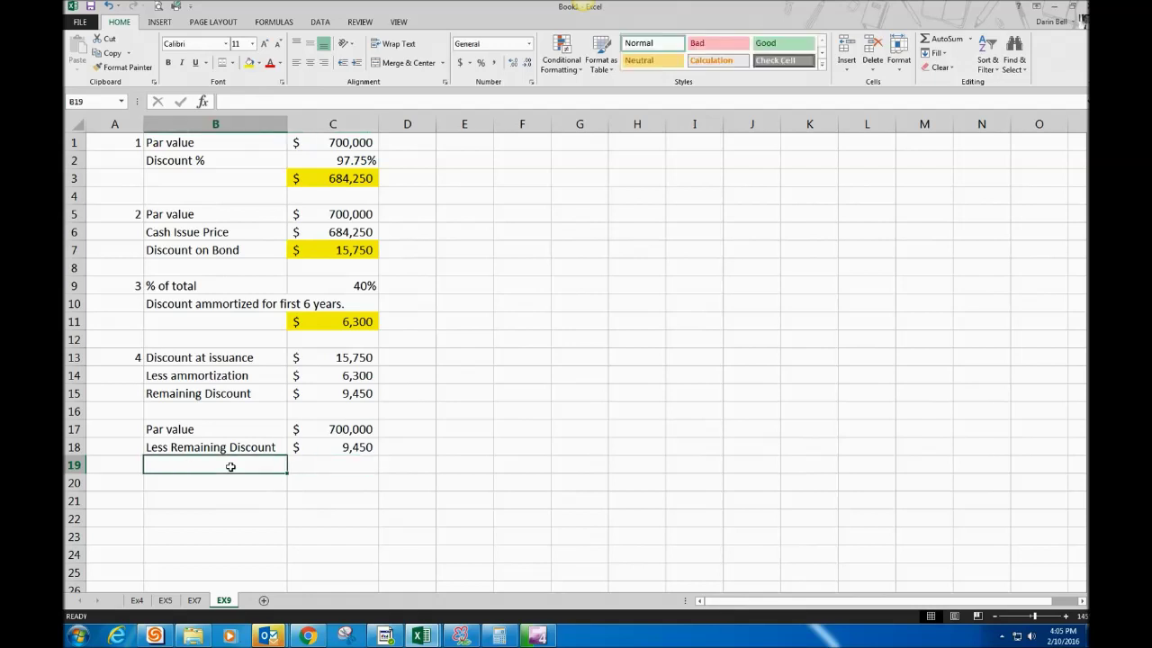
{"action": "type", "text": "Carrying "}
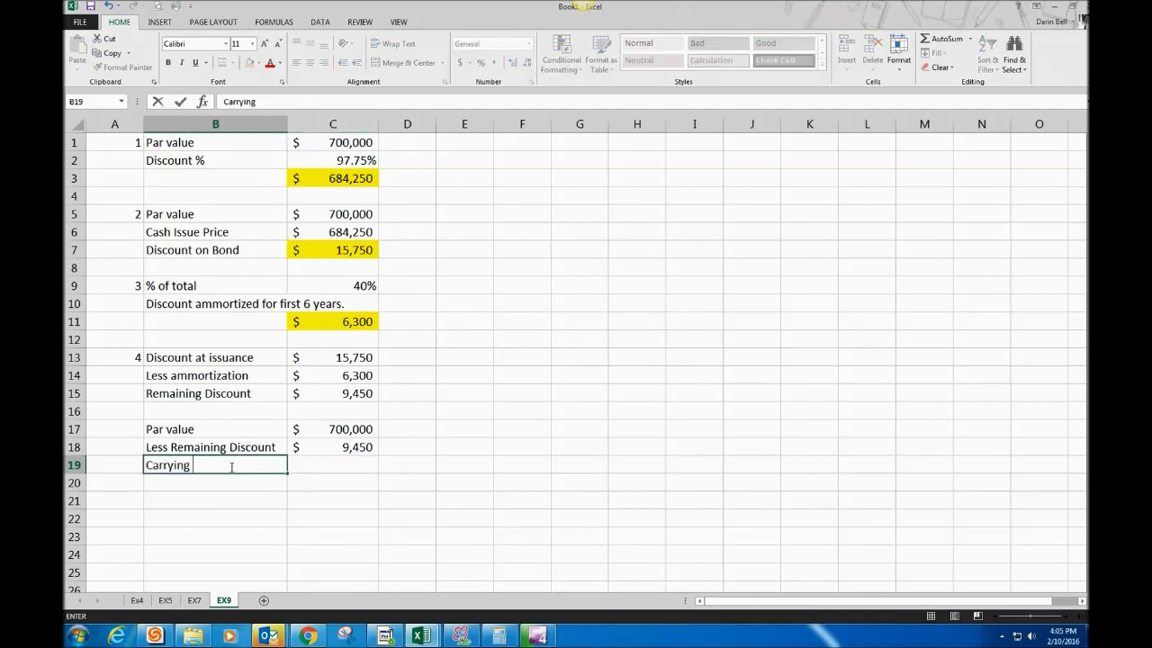
{"action": "type", "text": "Value"}
Step: Calculate the carrying value in C19 with the formula =C17-C18
{"action": "left_click", "coordinate": [369, 460]}
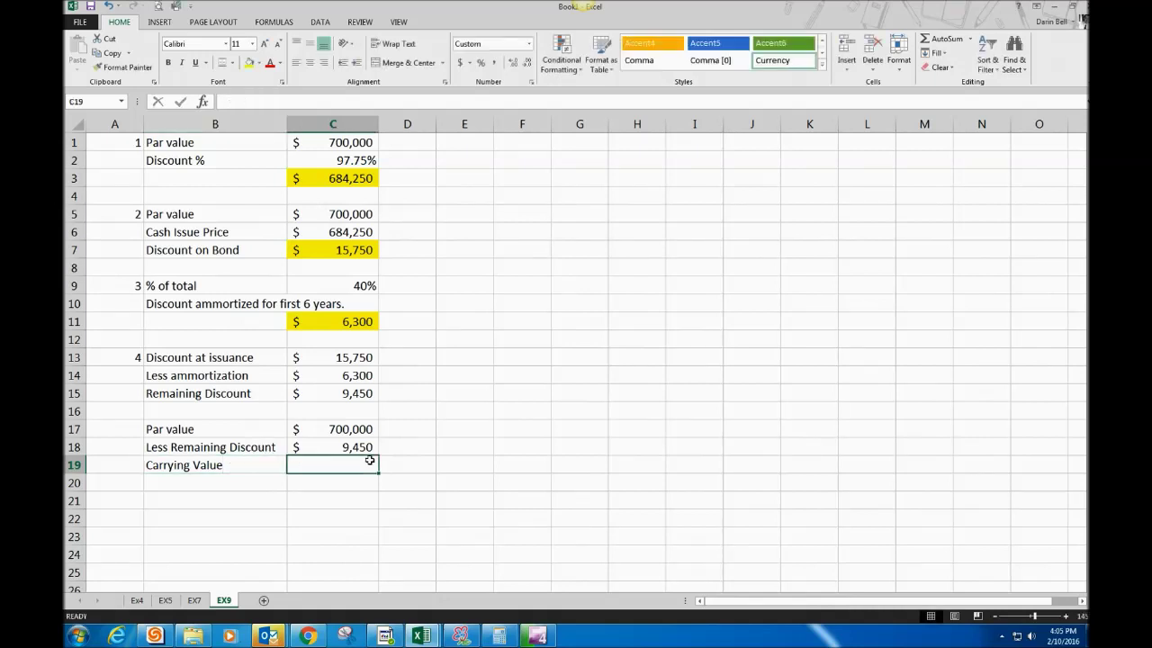
{"action": "type", "text": "="}
{"action": "left_click", "coordinate": [356, 430]}
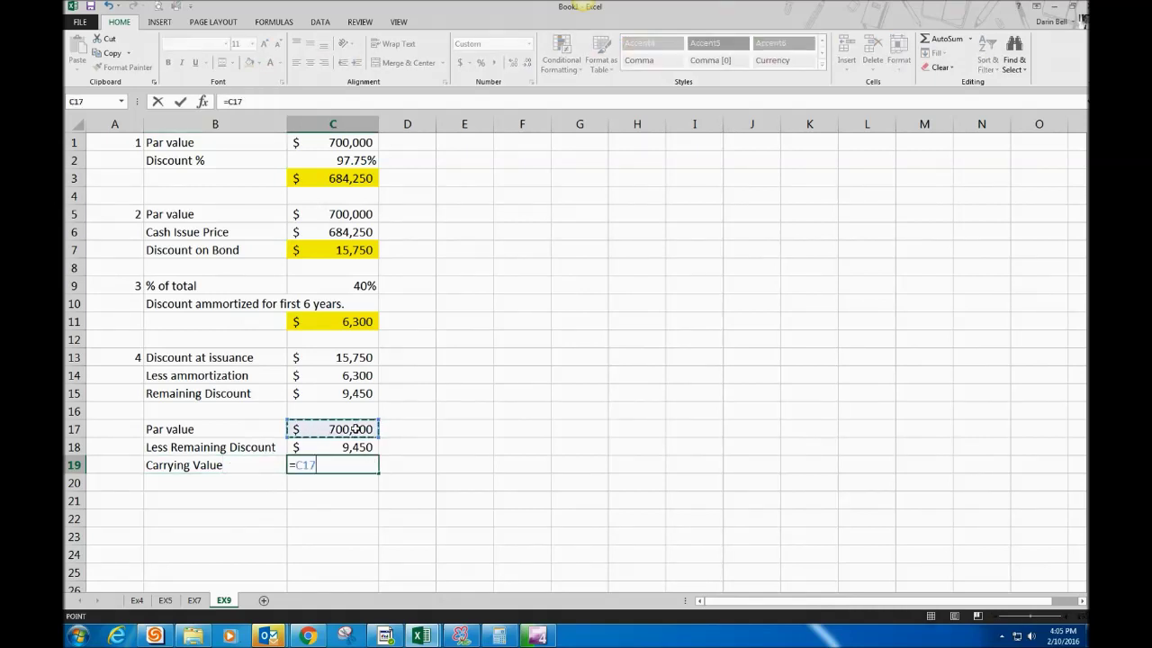
{"action": "type", "text": "-"}
{"action": "left_click", "coordinate": [353, 447]}
{"action": "key", "text": "Return"}
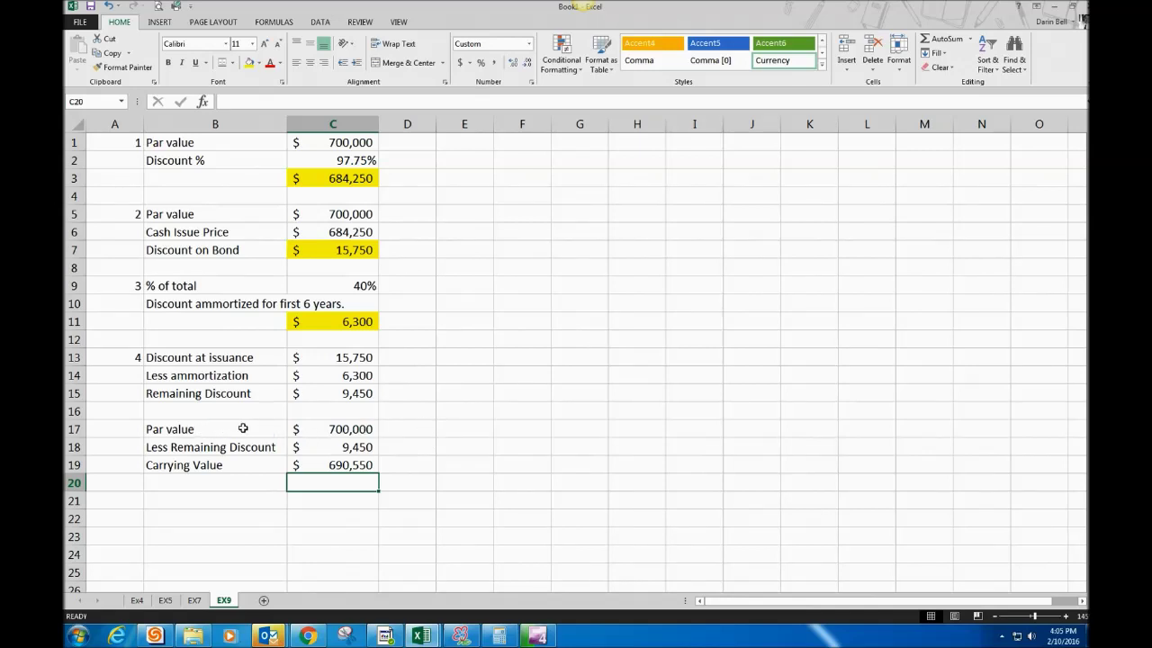
Step: Enter the heading "20% of bonds" in cell E16
{"action": "left_click", "coordinate": [414, 428]}
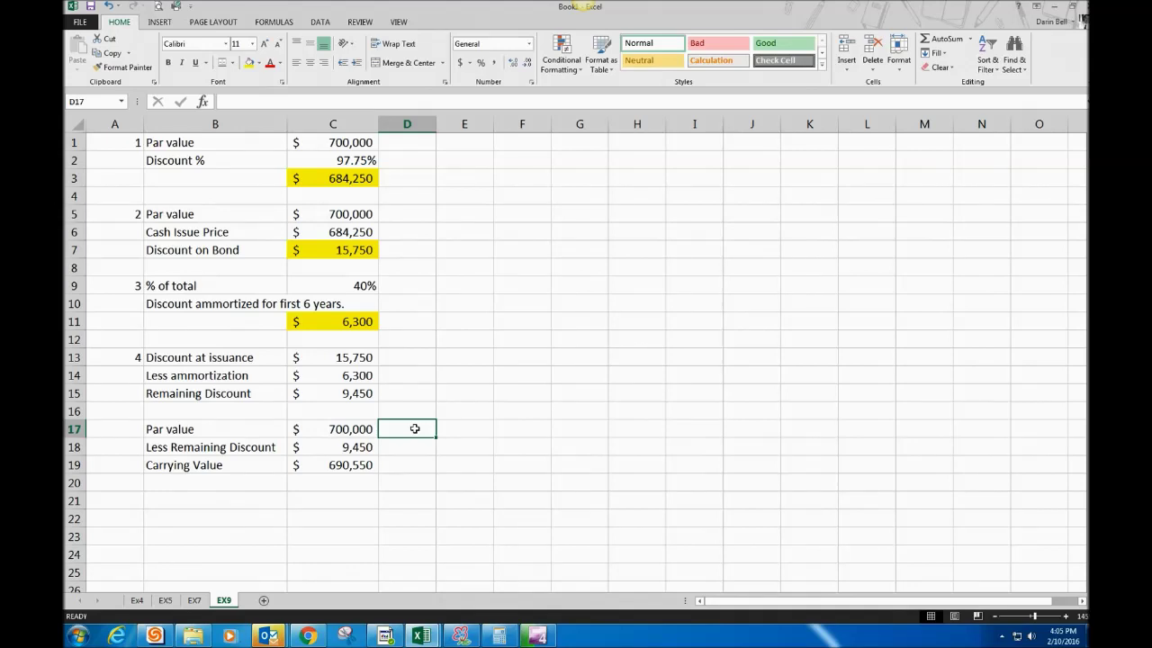
{"action": "left_click", "coordinate": [412, 415]}
{"action": "left_click", "coordinate": [411, 434]}
{"action": "left_click", "coordinate": [464, 412]}
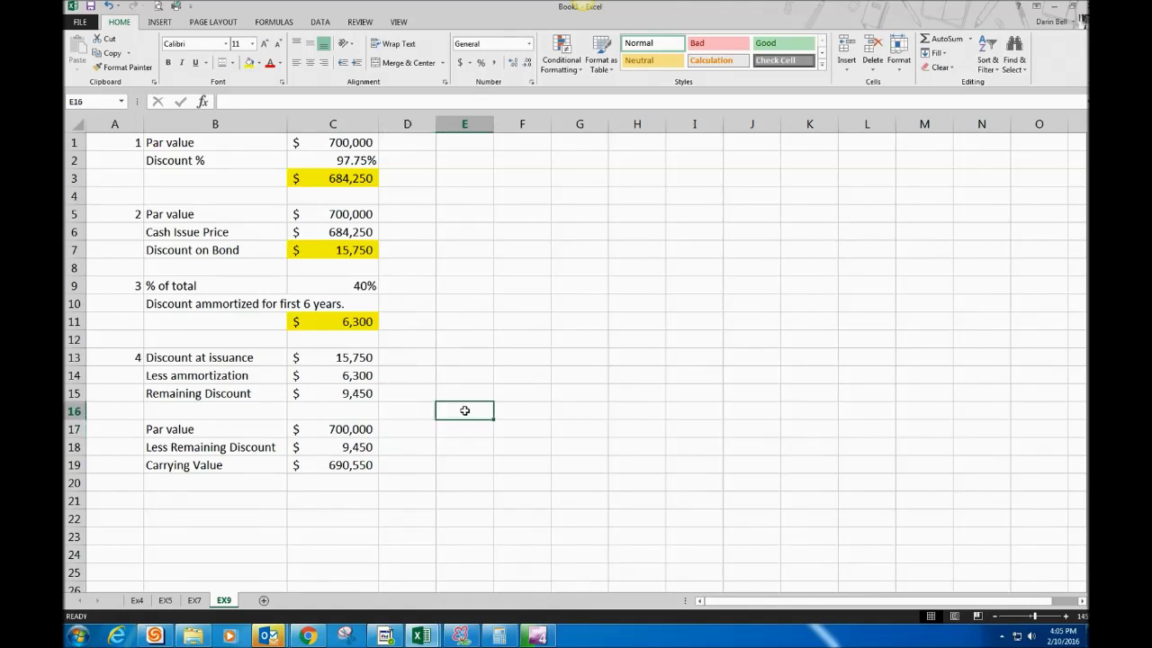
{"action": "type", "text": "20$"}
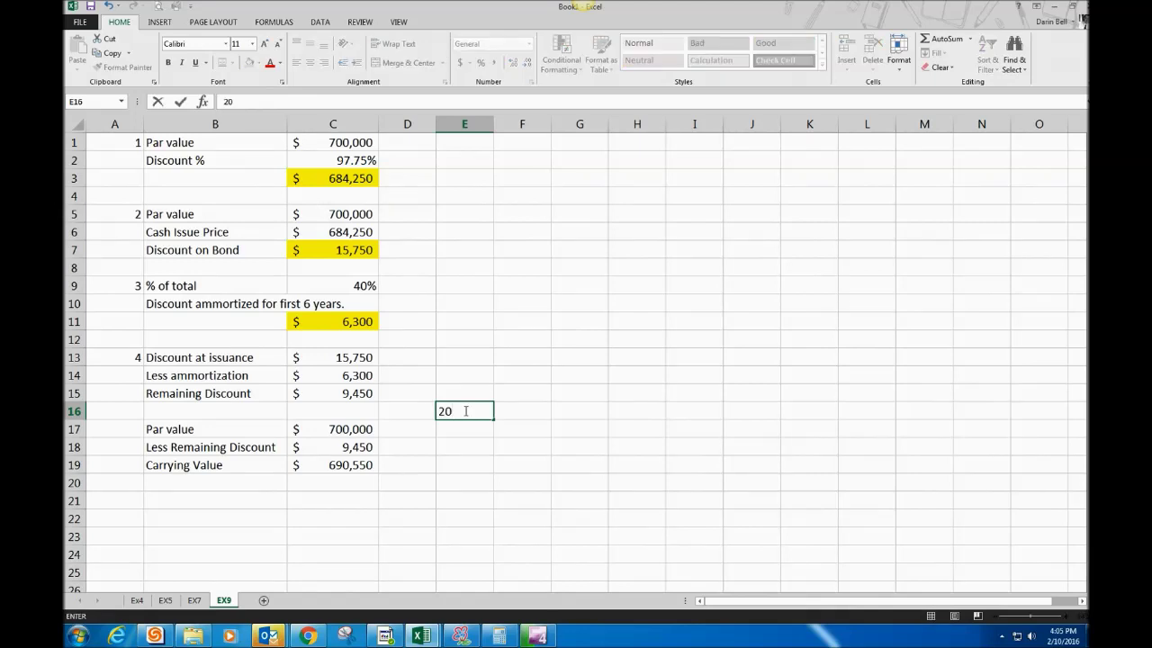
{"action": "key", "text": "BackSpace"}
{"action": "type", "text": "of bonad"}
{"action": "key", "text": "BackSpace"}
{"action": "key", "text": "BackSpace"}
{"action": "type", "text": "s"}
{"action": "key", "text": "BackSpace"}
{"action": "type", "text": "ds"}
{"action": "key", "text": "Return"}
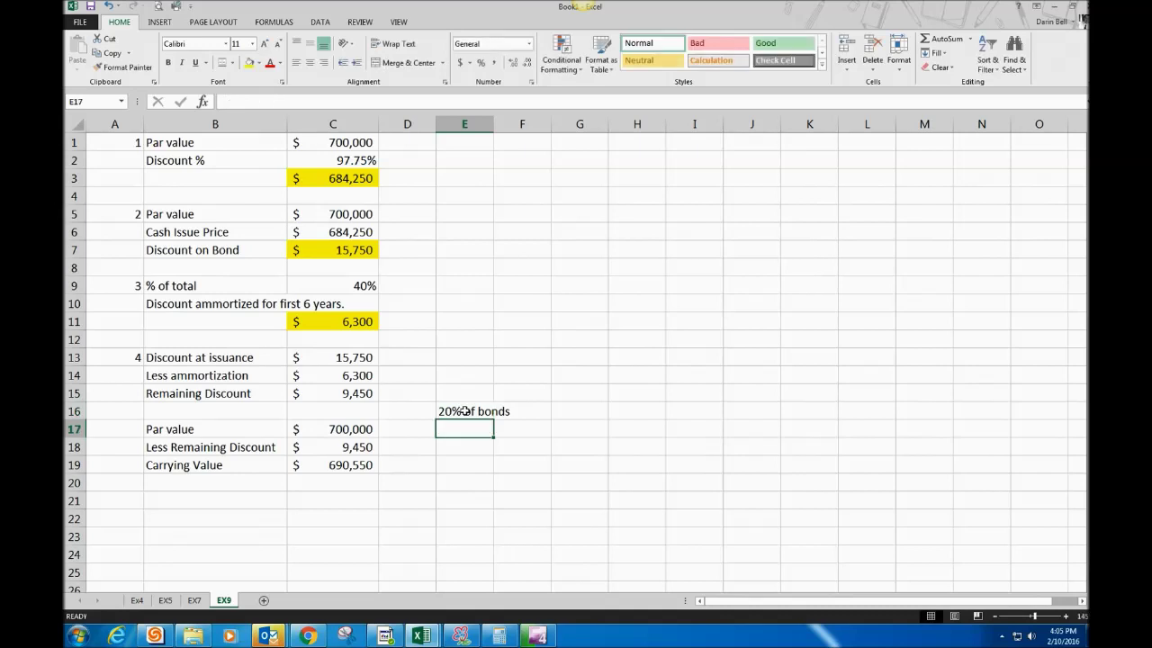
Step: Calculate 20% of the par value in E17 with =C17*.2 and of the remaining discount in E18 with =C18*.2
{"action": "type", "text": "="}
{"action": "left_click", "coordinate": [351, 429]}
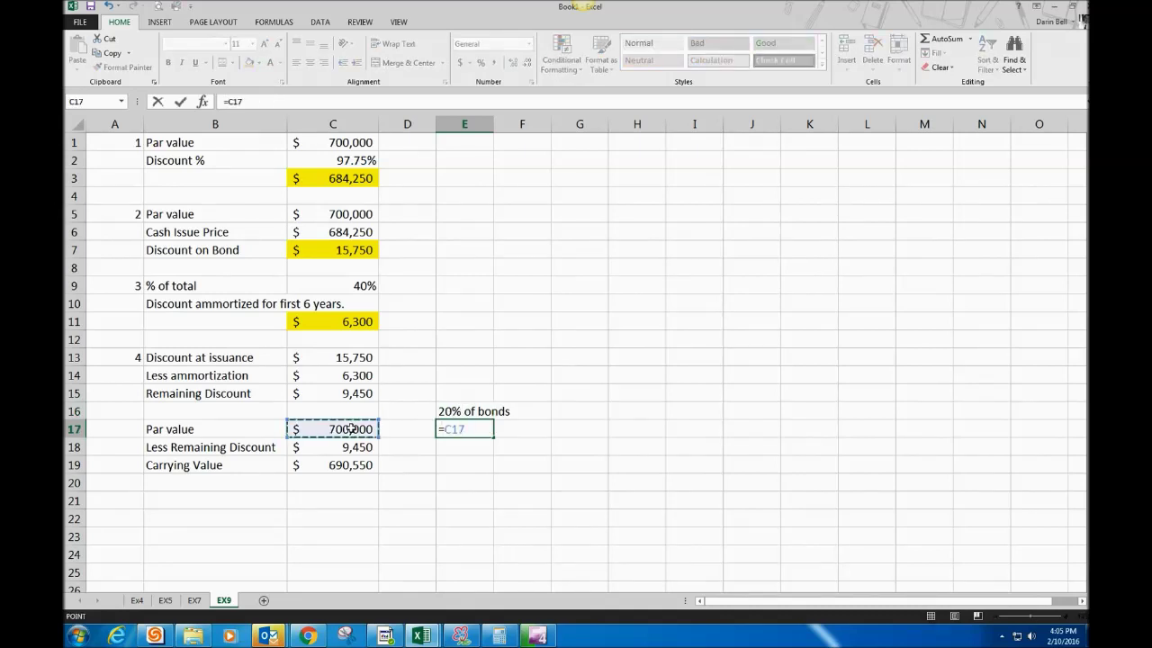
{"action": "type", "text": "*.2"}
{"action": "key", "text": "Return"}
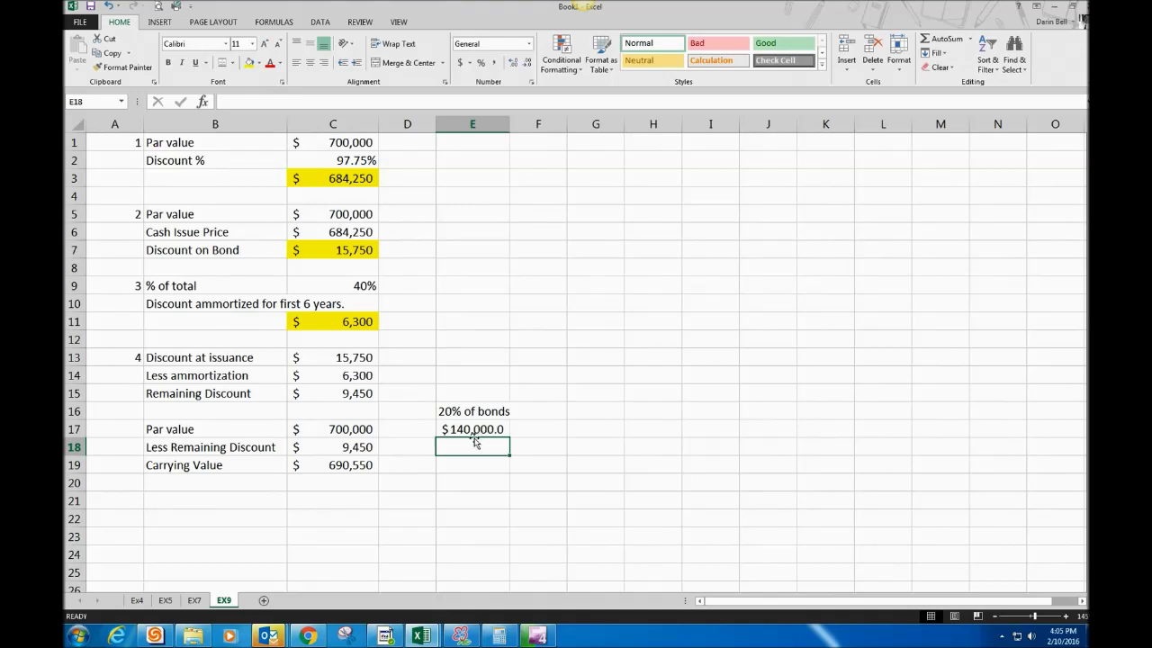
{"action": "type", "text": "="}
{"action": "left_click", "coordinate": [344, 445]}
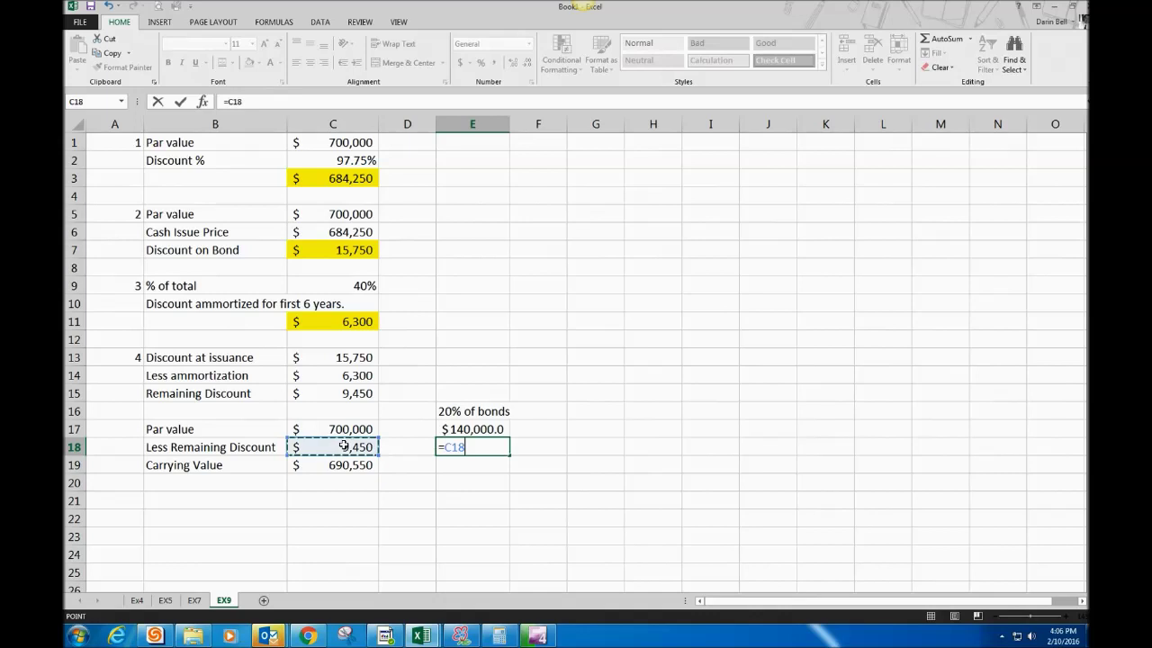
{"action": "type", "text": "*.2"}
{"action": "key", "text": "Return"}
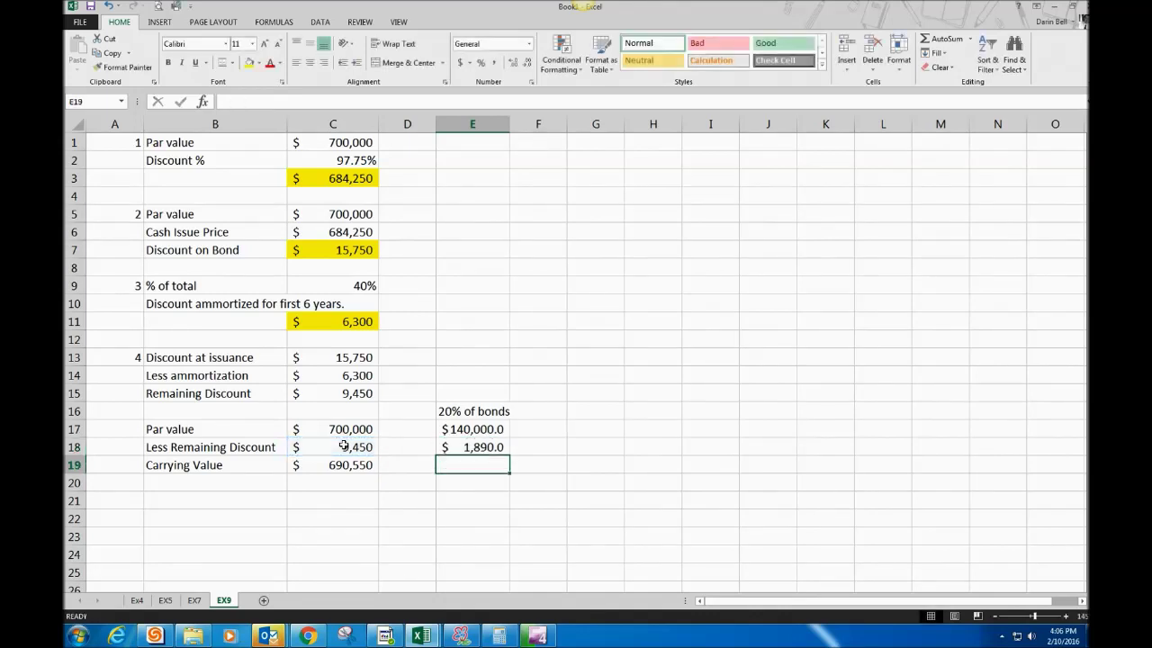
Step: Calculate 20% of the carrying value in E19 with the formula =C19*20%
{"action": "left_click", "coordinate": [474, 429]}
{"action": "left_click", "coordinate": [476, 466]}
{"action": "type", "text": "="}
{"action": "left_click", "coordinate": [360, 460]}
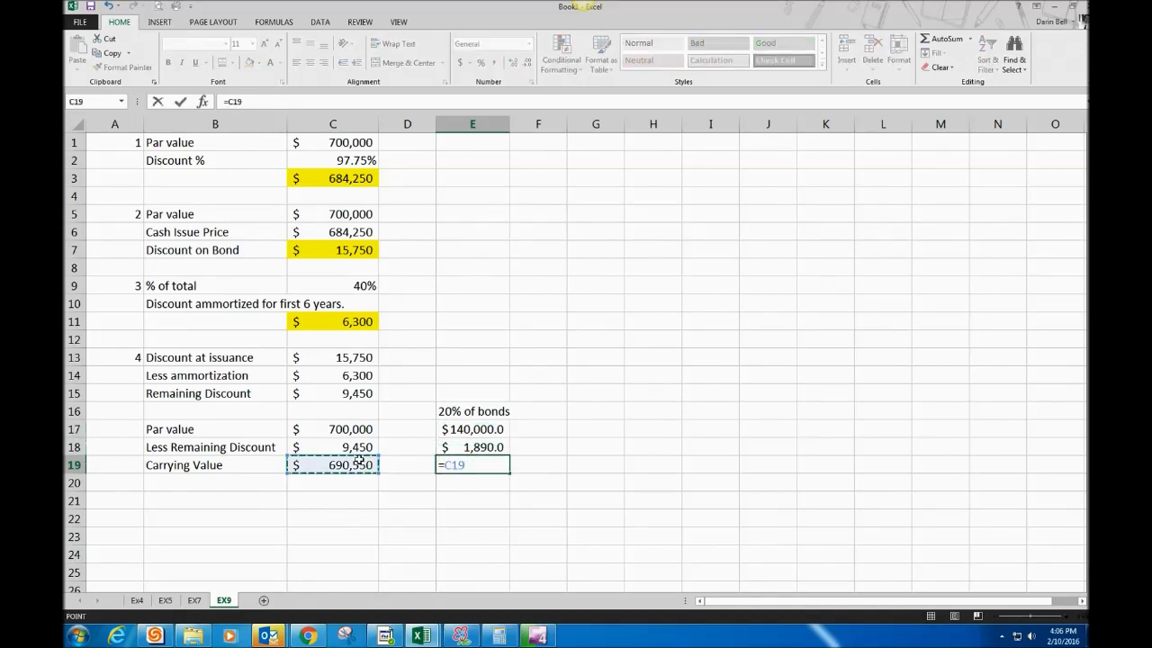
{"action": "type", "text": "*20%"}
{"action": "key", "text": "Return"}
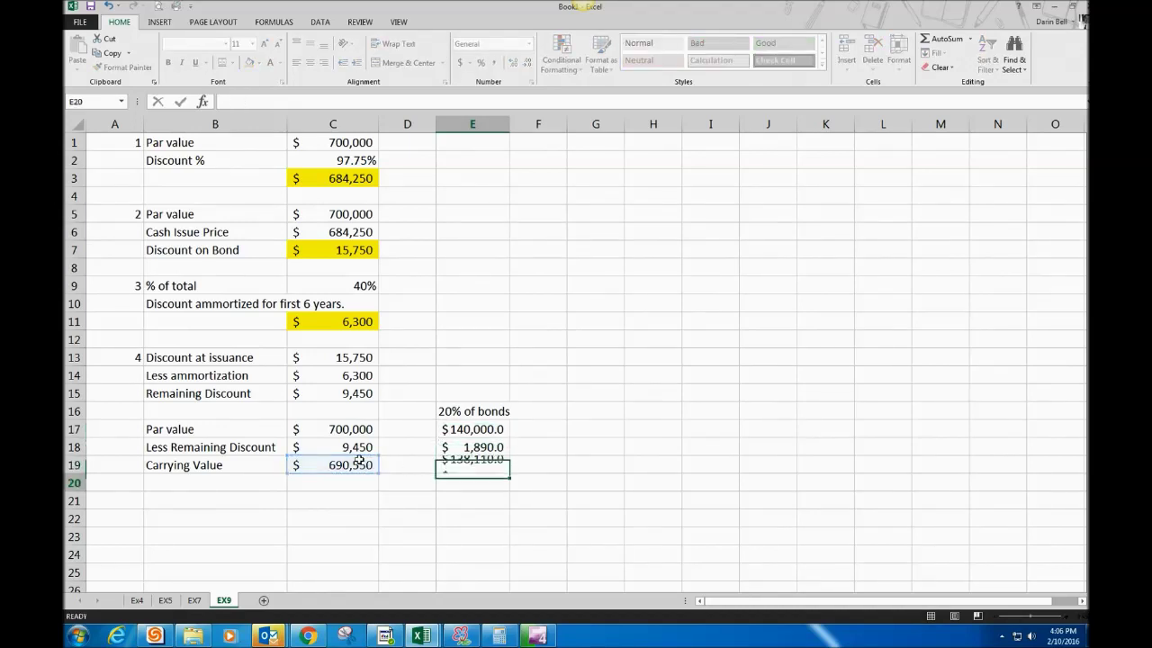
Step: Show the amounts in E17:E19 without decimals and widen column E slightly
{"action": "left_click_drag", "start_coordinate": [486, 428], "coordinate": [491, 465]}
{"action": "left_click", "coordinate": [528, 63]}
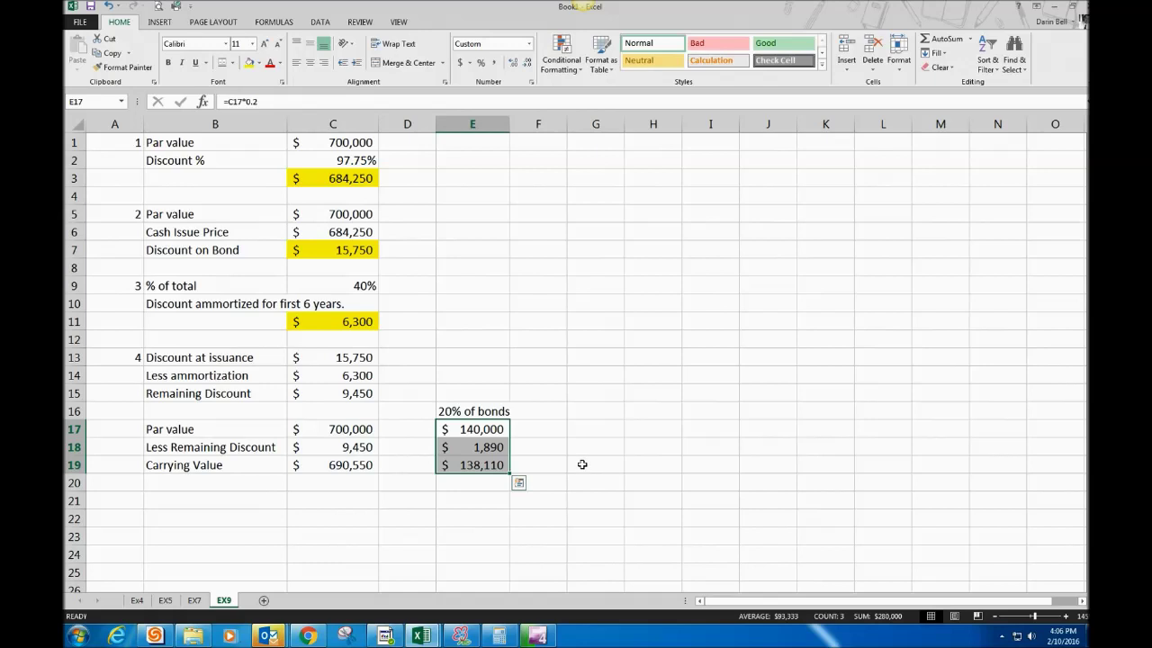
{"action": "left_click", "coordinate": [531, 470]}
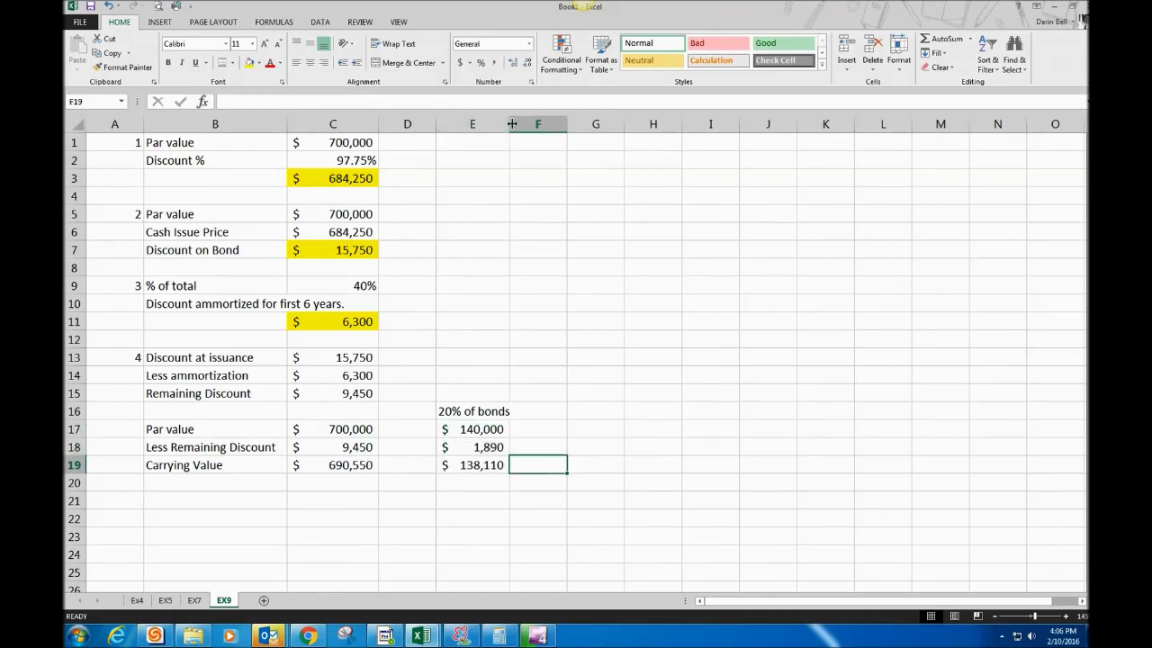
{"action": "left_click_drag", "start_coordinate": [512, 123], "coordinate": [518, 123]}
Step: Enter the part number 5 in cell A21
{"action": "left_click", "coordinate": [200, 490]}
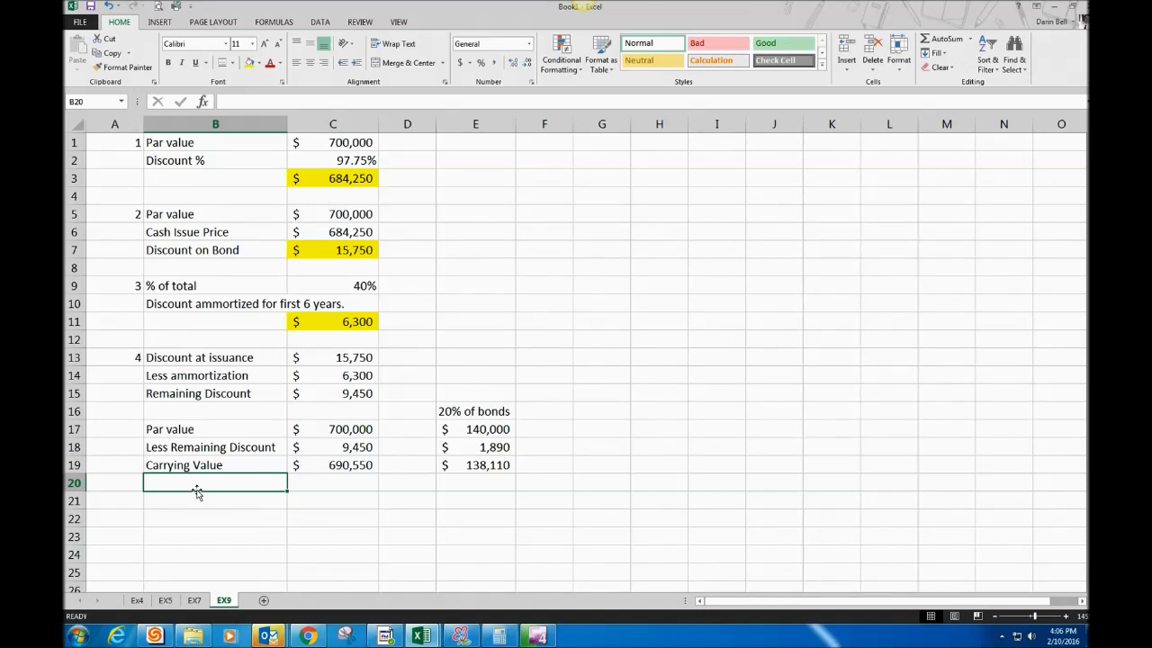
{"action": "left_click", "coordinate": [131, 497]}
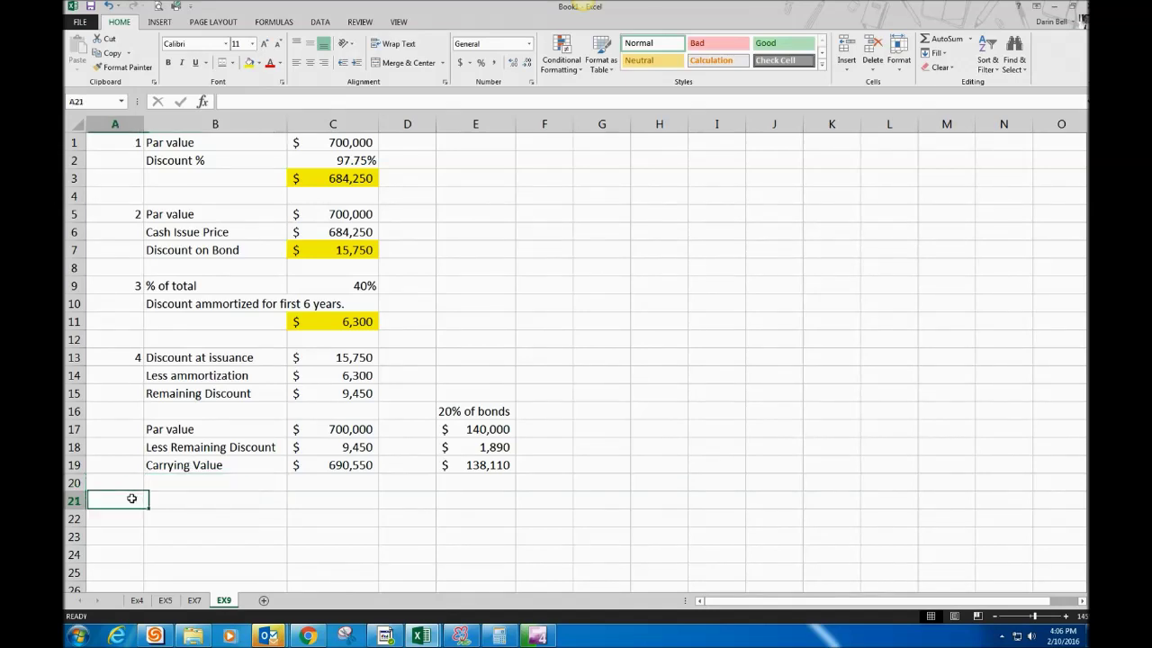
{"action": "type", "text": "5"}
{"action": "key", "text": "Return"}
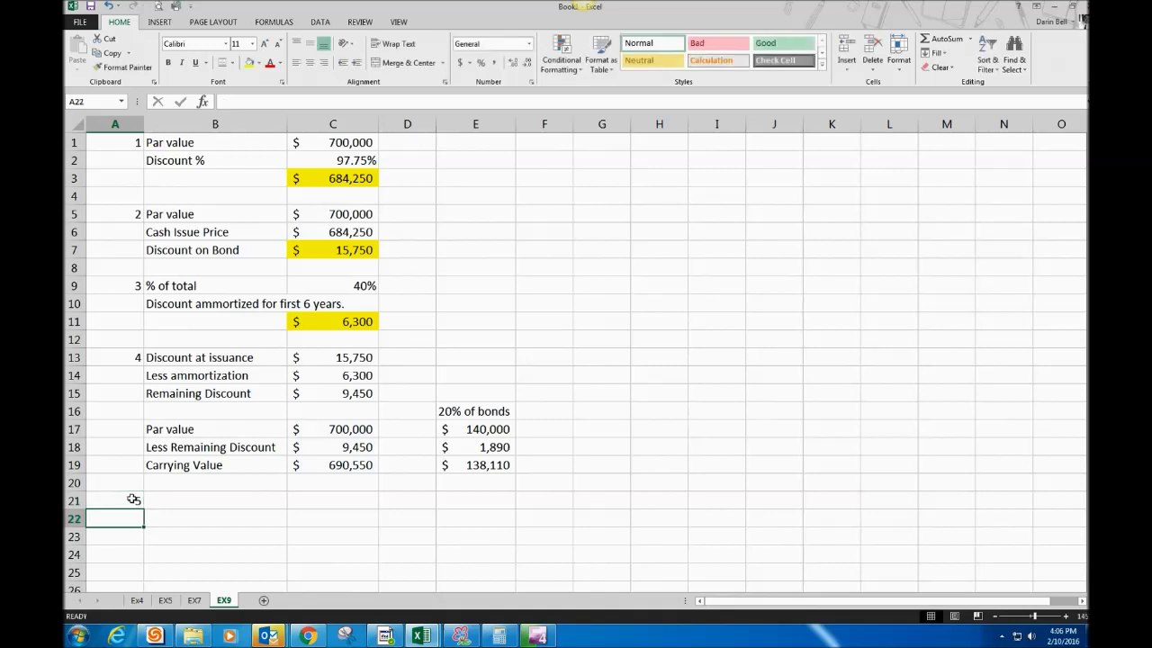
Step: Write the part 5 calculation as text in B21: ($700,000 x 20%) x 104.5% = $146,300
{"action": "left_click", "coordinate": [179, 502]}
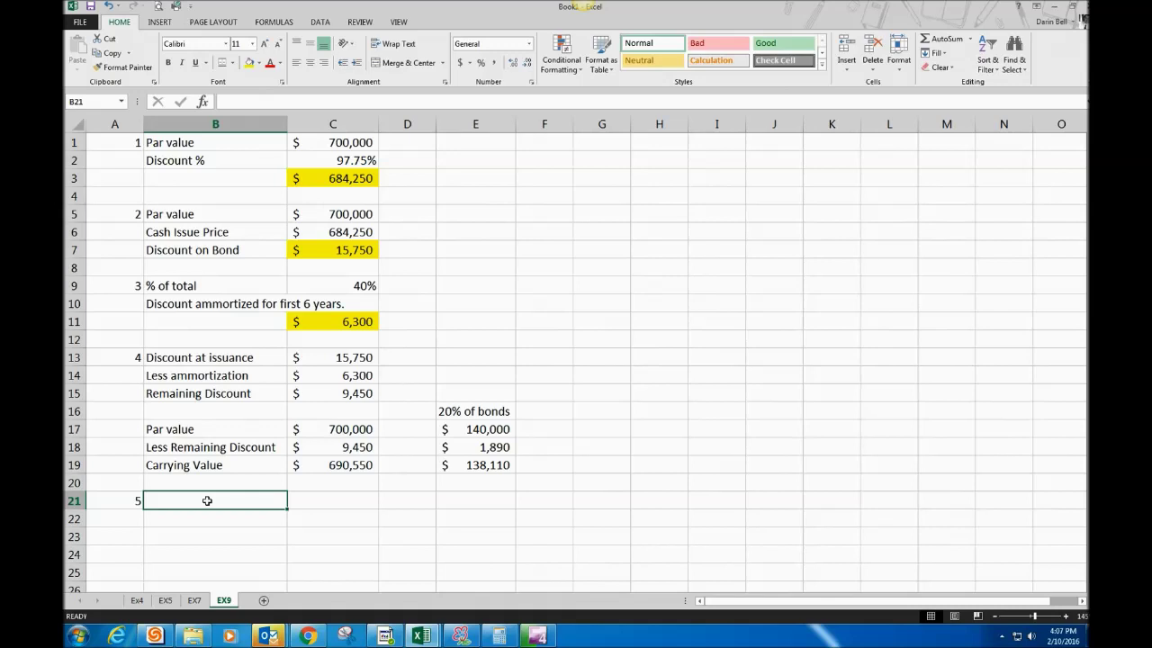
{"action": "type", "text": "("}
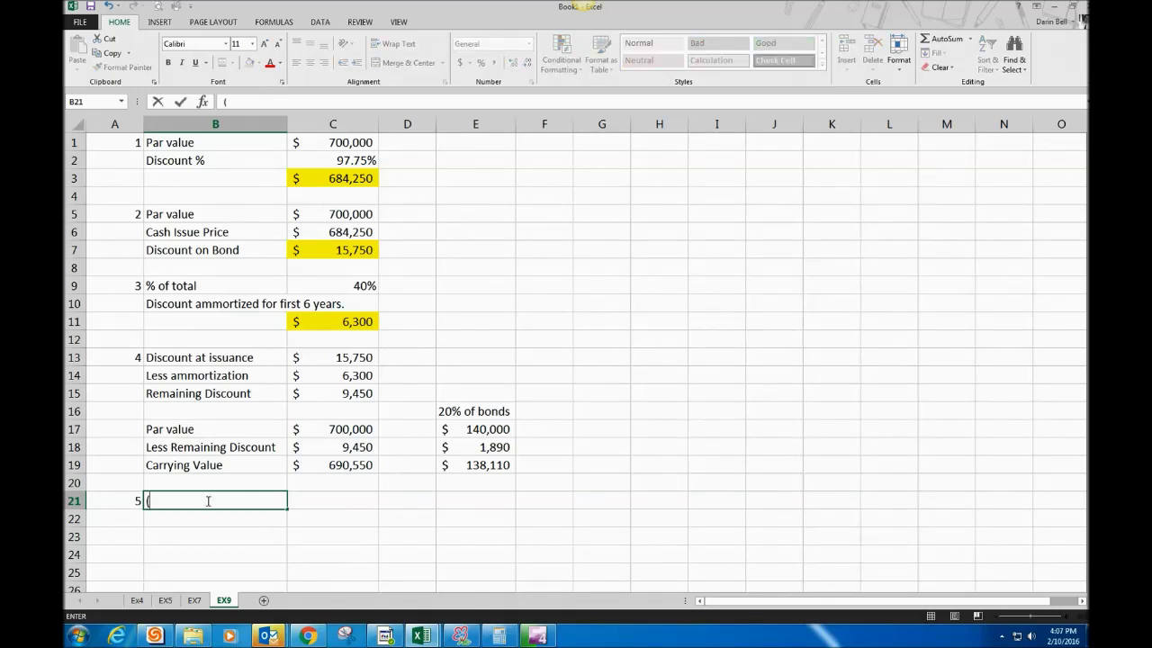
{"action": "type", "text": "$7000"}
{"action": "key", "text": "BackSpace"}
{"action": "type", "text": ",0000"}
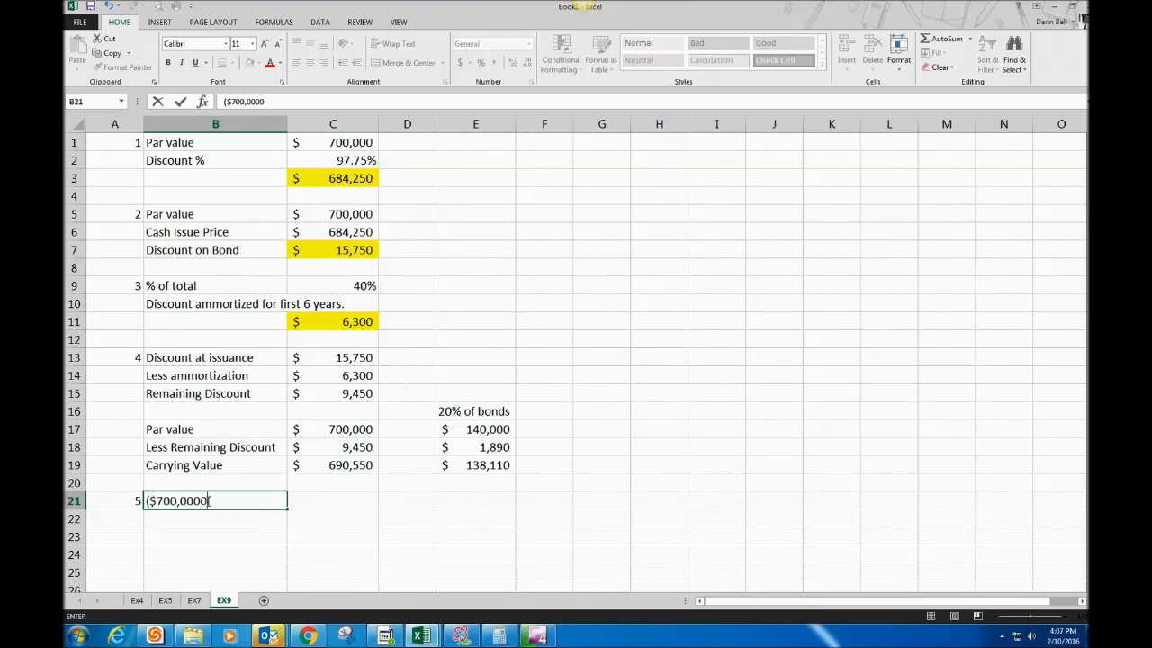
{"action": "key", "text": "BackSpace"}
{"action": "type", "text": "x"}
{"action": "type", "text": " .2"}
{"action": "key", "text": "BackSpace"}
{"action": "key", "text": "BackSpace"}
{"action": "type", "text": "20%) x 104"}
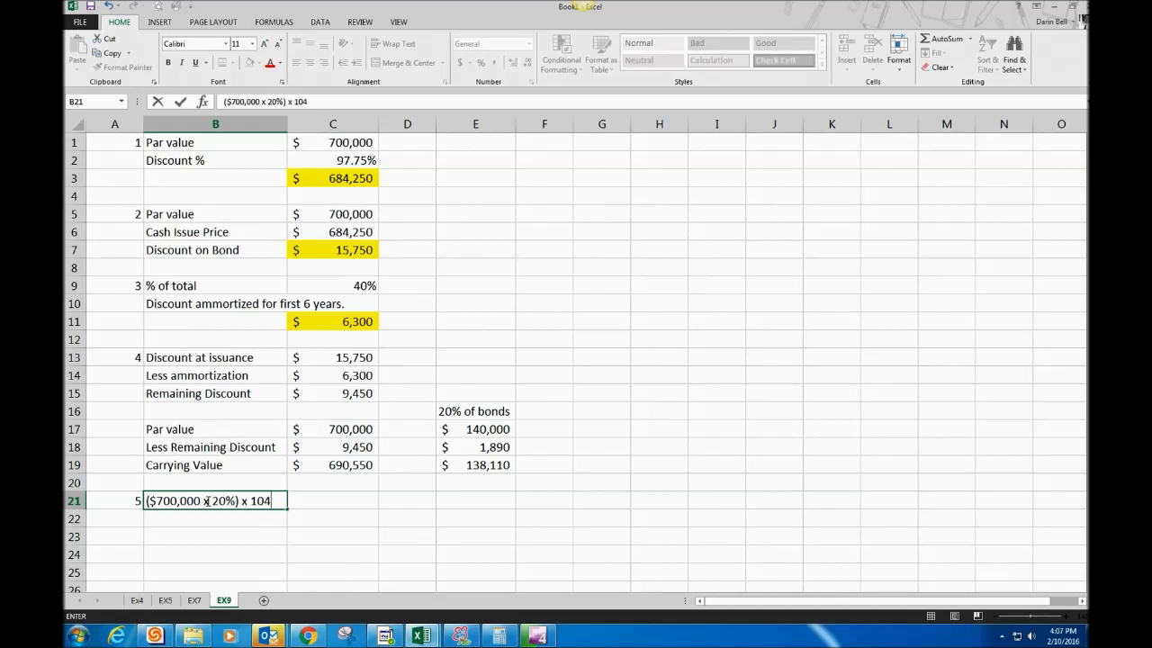
{"action": "type", "text": ".5% ="}
{"action": "type", "text": "$146.300"}
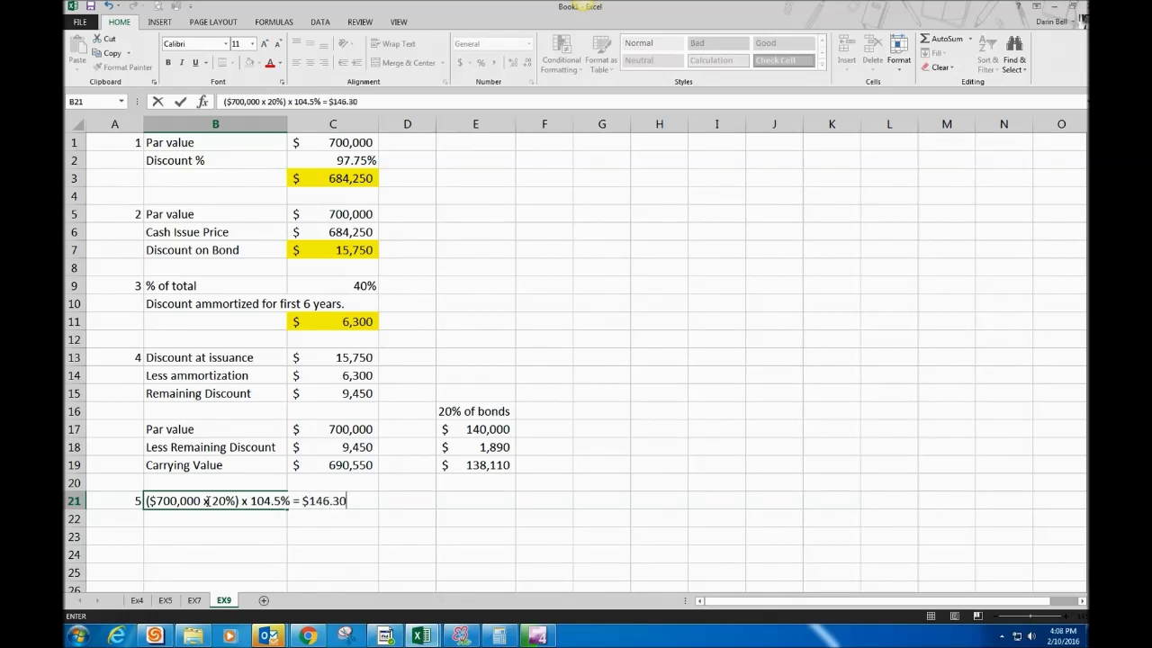
{"action": "key", "text": "BackSpace"}
{"action": "key", "text": "BackSpace"}
{"action": "key", "text": "BackSpace"}
{"action": "key", "text": "BackSpace"}
{"action": "type", "text": ",300"}
{"action": "key", "text": "Return"}
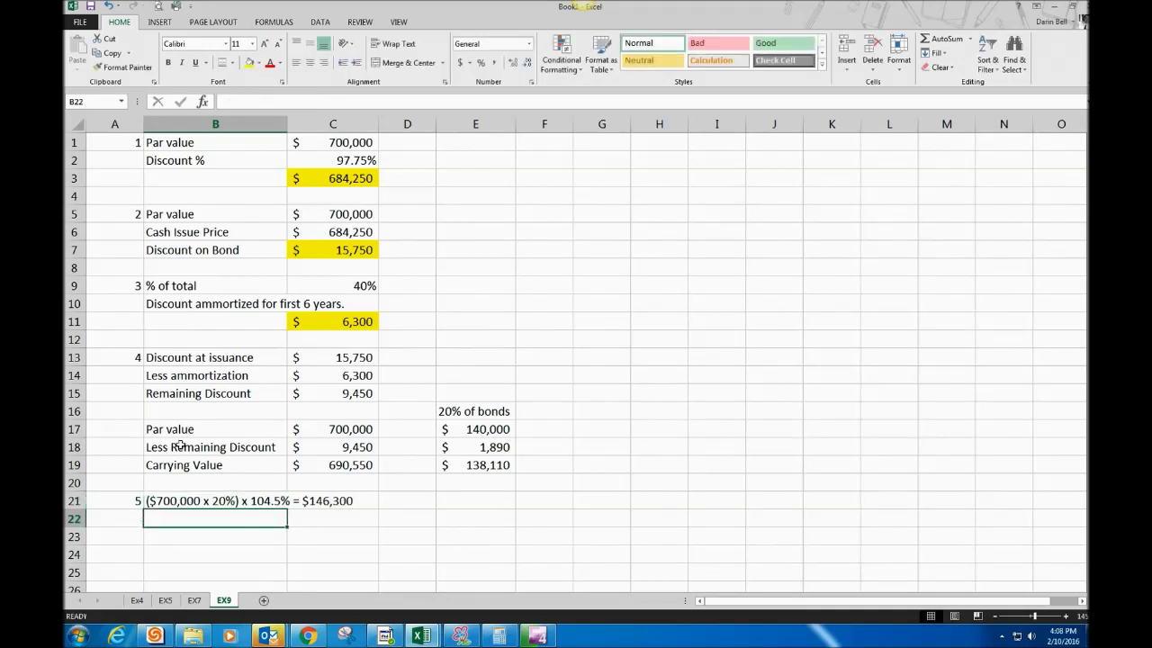
Step: Enter the part number 6 in cell A23
{"action": "left_click", "coordinate": [123, 539]}
{"action": "type", "text": "6"}
{"action": "key", "text": "Return"}
{"action": "scroll", "coordinate": [156, 429], "scroll_direction": "down", "scroll_amount": 4}
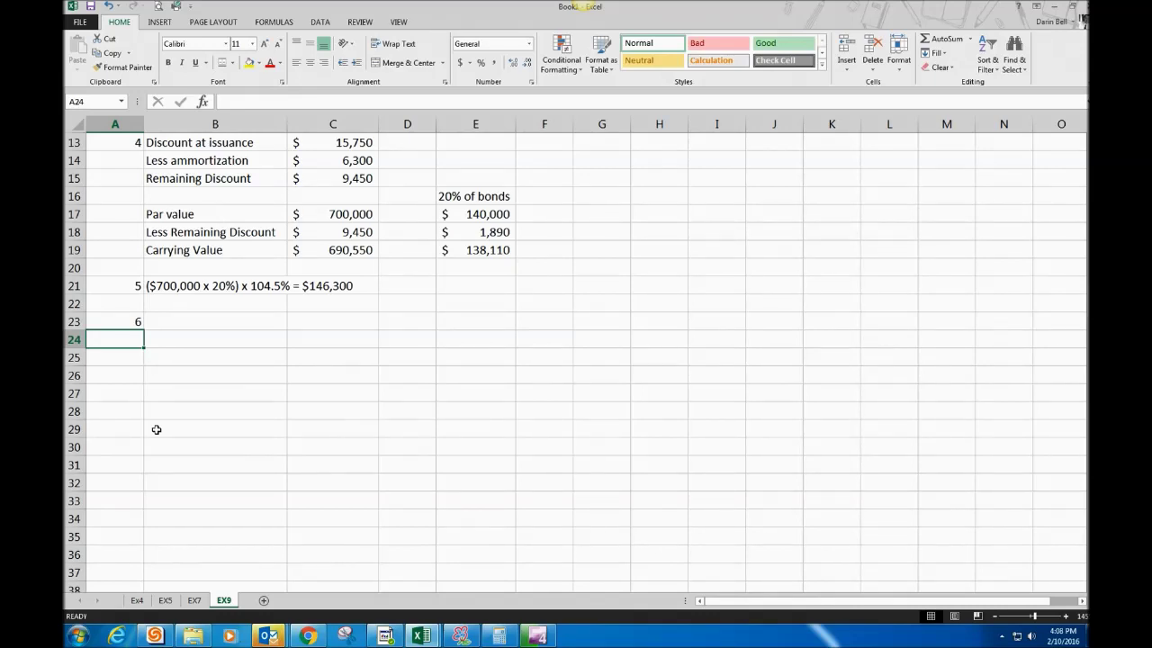
Step: Label B23 as Cash Paid and enter the amount 146,300 in C23
{"action": "left_click", "coordinate": [473, 251]}
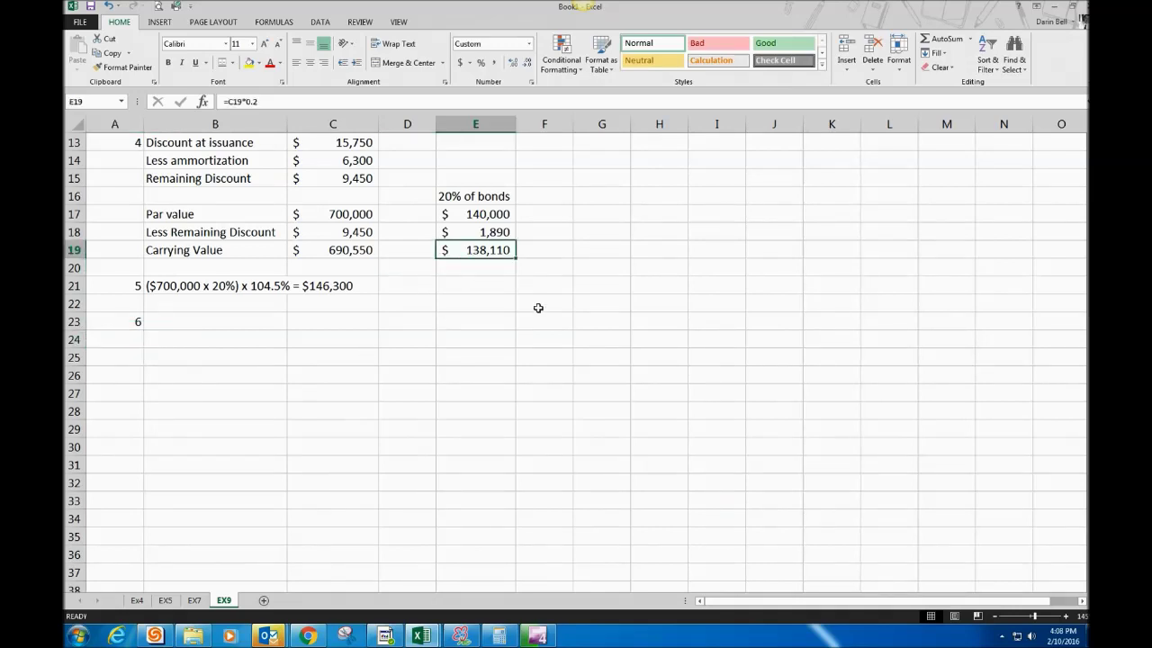
{"action": "left_click", "coordinate": [333, 286]}
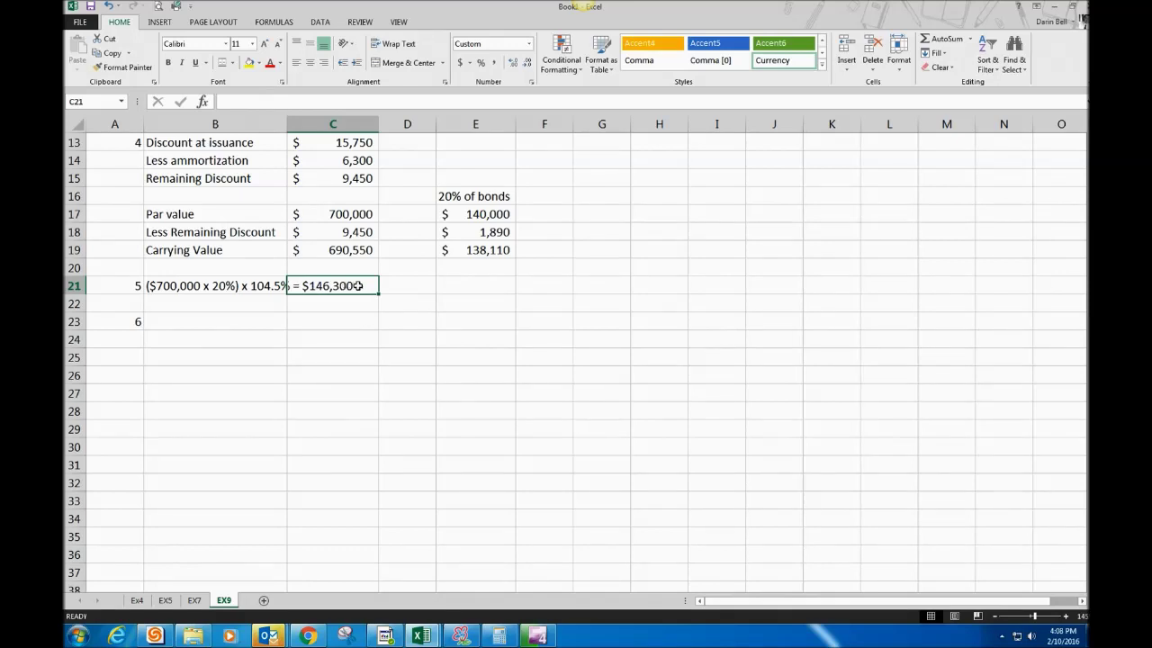
{"action": "left_click", "coordinate": [482, 250]}
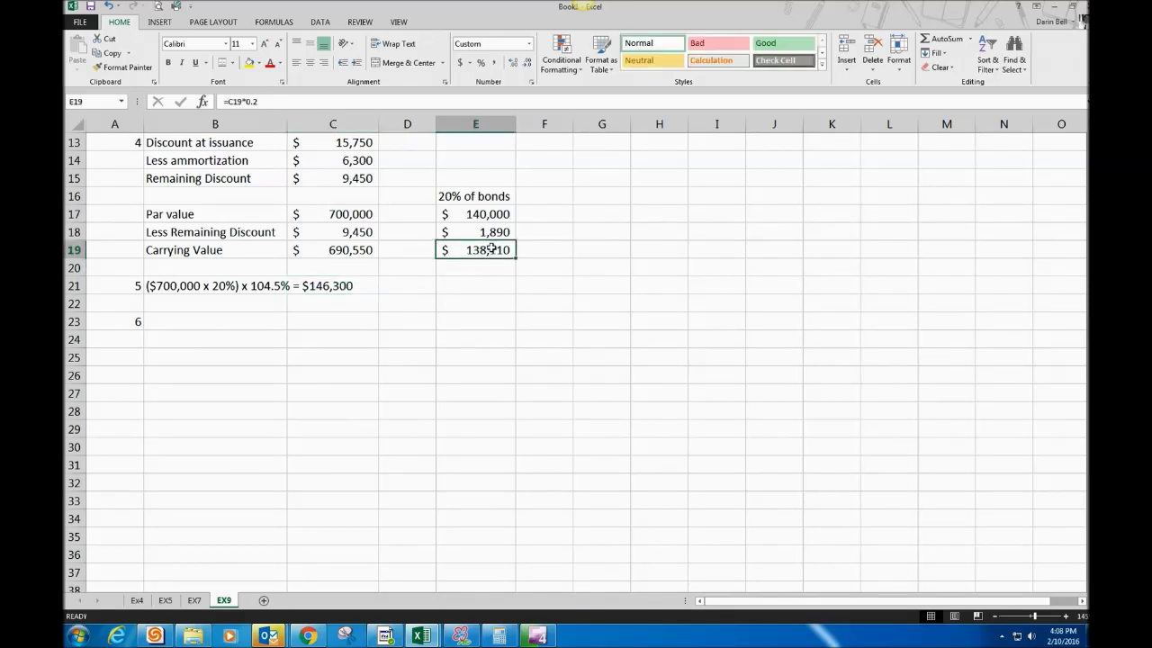
{"action": "left_click", "coordinate": [196, 324]}
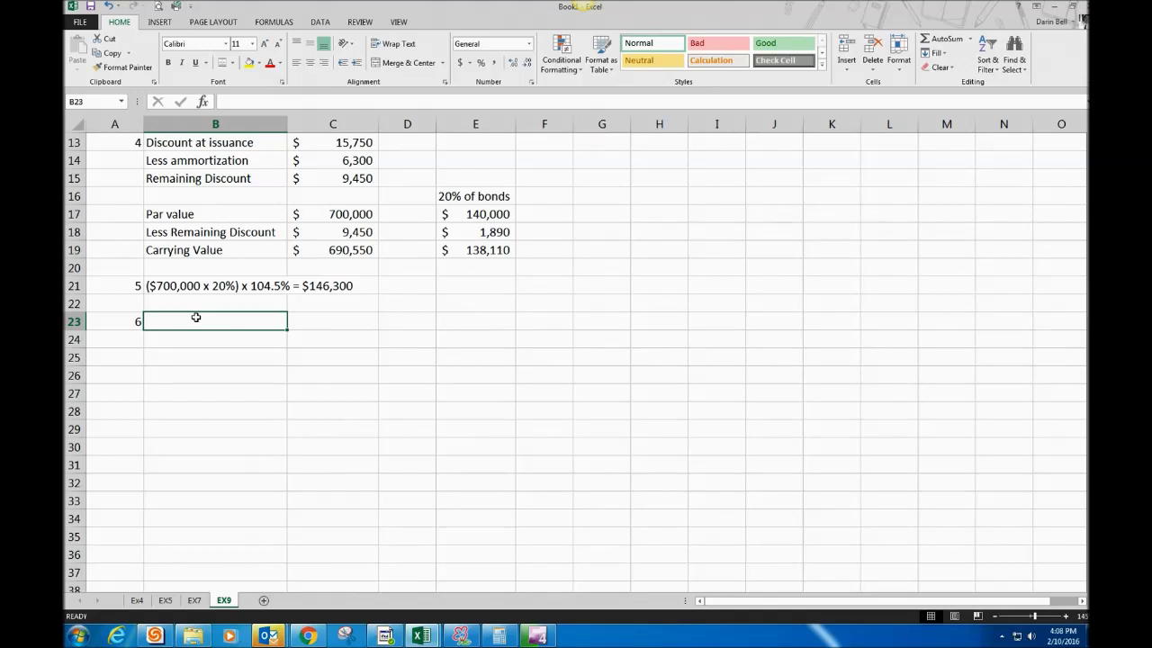
{"action": "type", "text": "Cash"}
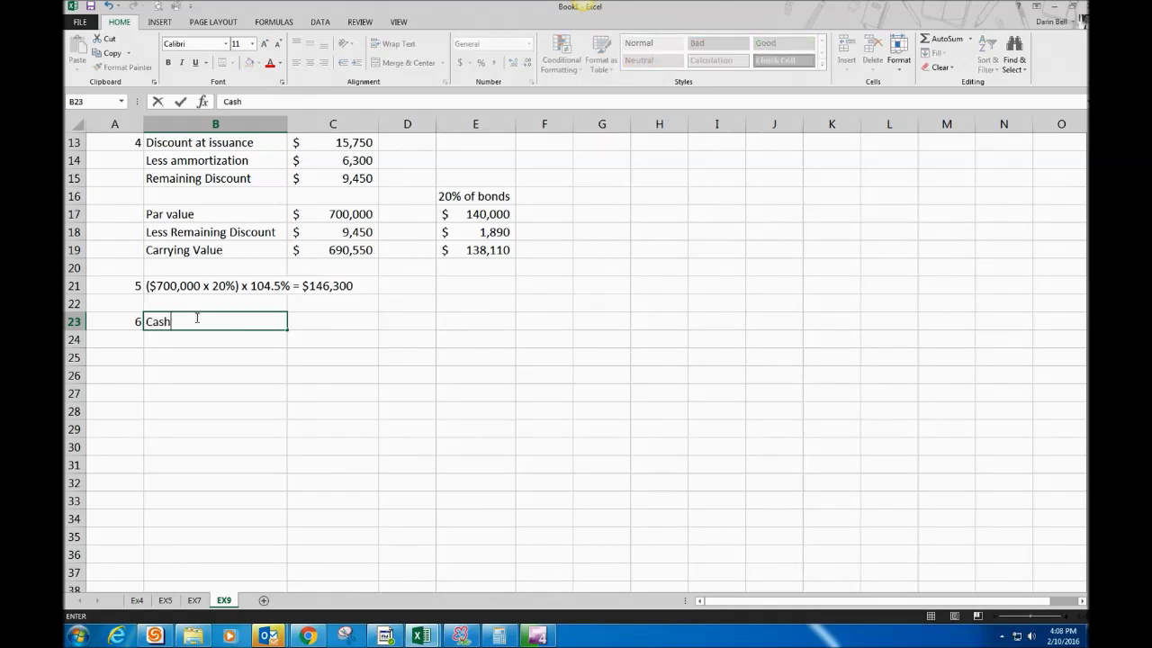
{"action": "type", "text": " Paid"}
{"action": "key", "text": "Tab"}
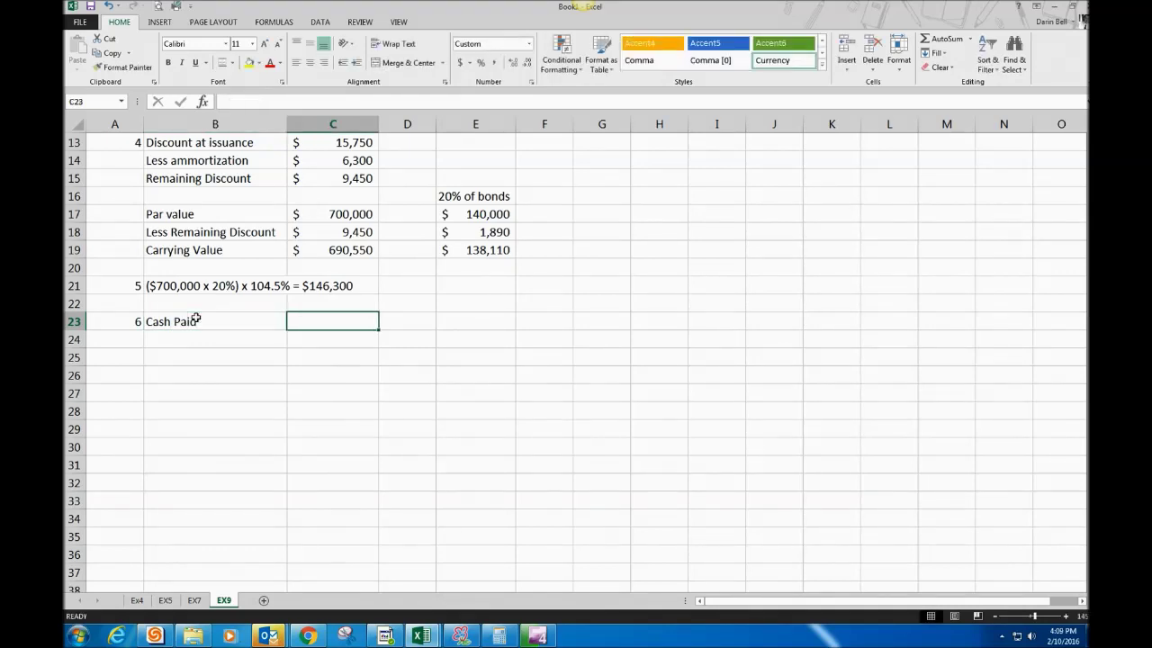
{"action": "type", "text": "146"}
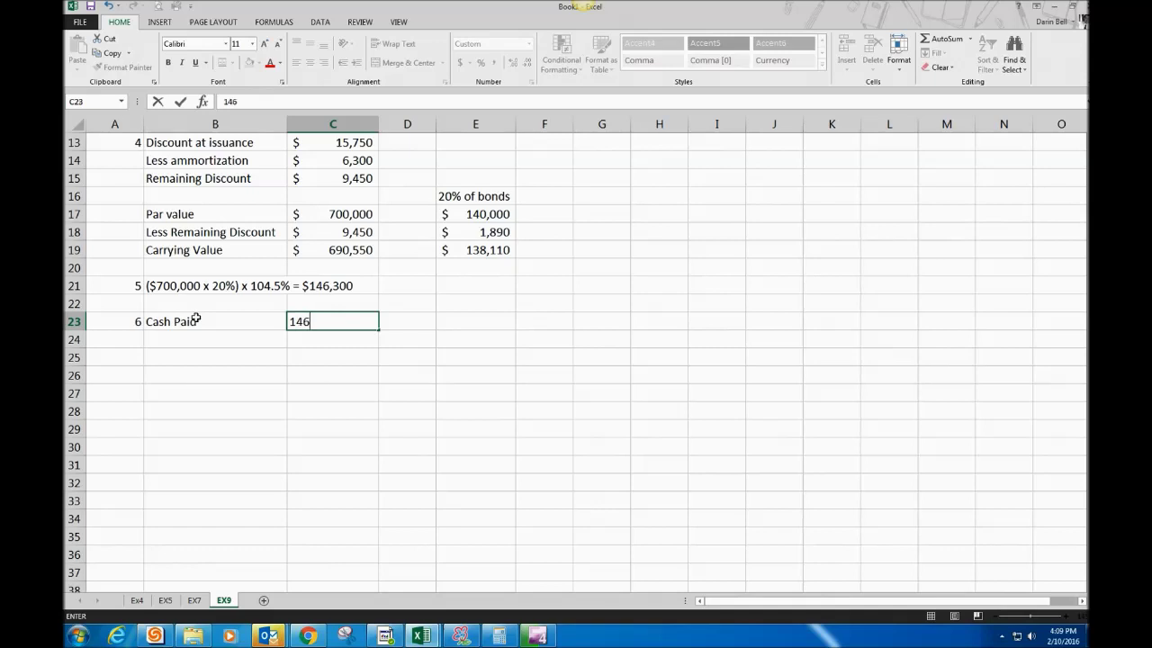
{"action": "type", "text": "00"}
{"action": "key", "text": "Return"}
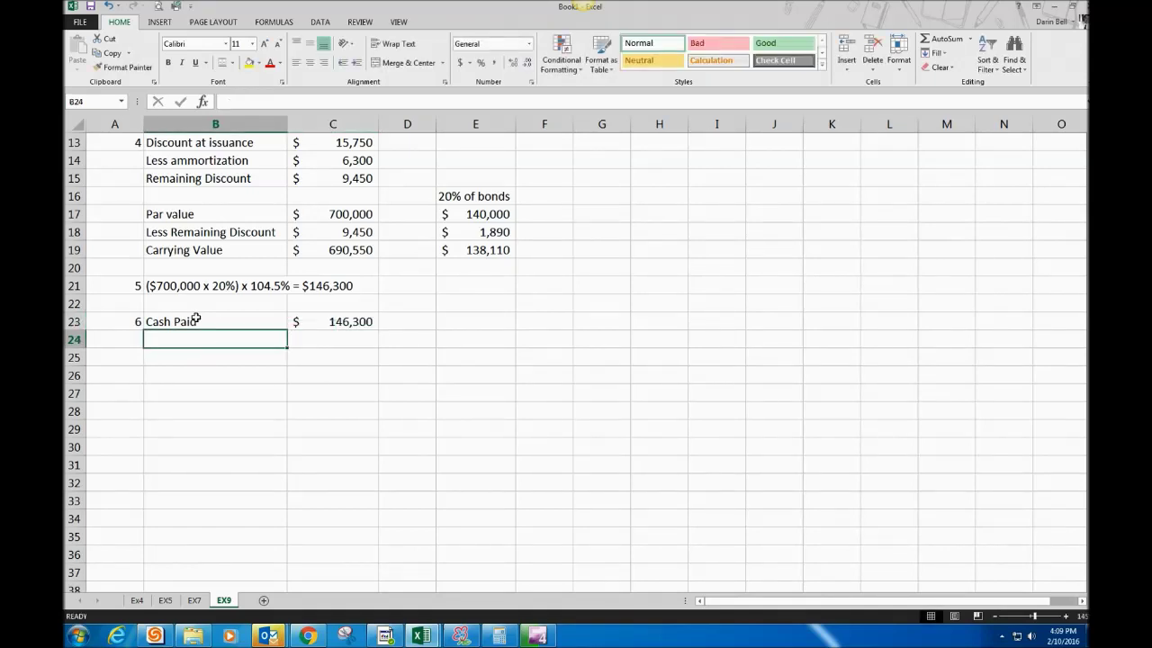
Step: Label B24 as Carrying Value and link C24 to the 20% carrying value with =E19
{"action": "type", "text": "Ca"}
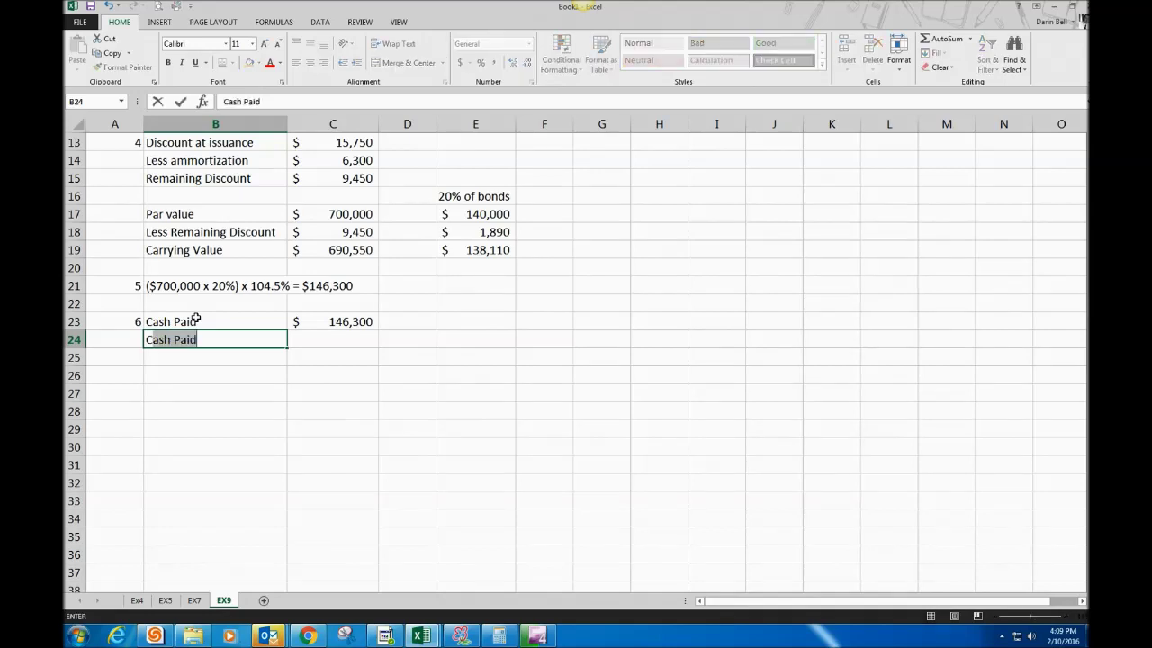
{"action": "type", "text": "rys"}
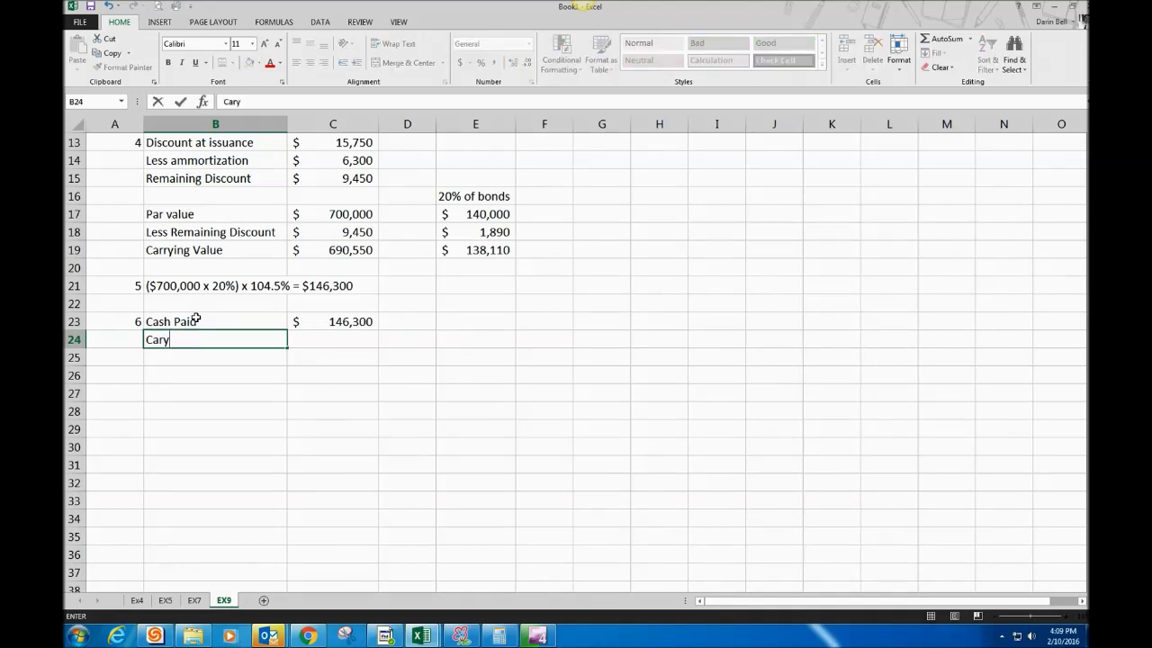
{"action": "key", "text": "BackSpace"}
{"action": "key", "text": "BackSpace"}
{"action": "type", "text": "ryik"}
{"action": "key", "text": "BackSpace"}
{"action": "type", "text": "ng Value"}
{"action": "key", "text": "ctrl+Return"}
{"action": "key", "text": "Tab"}
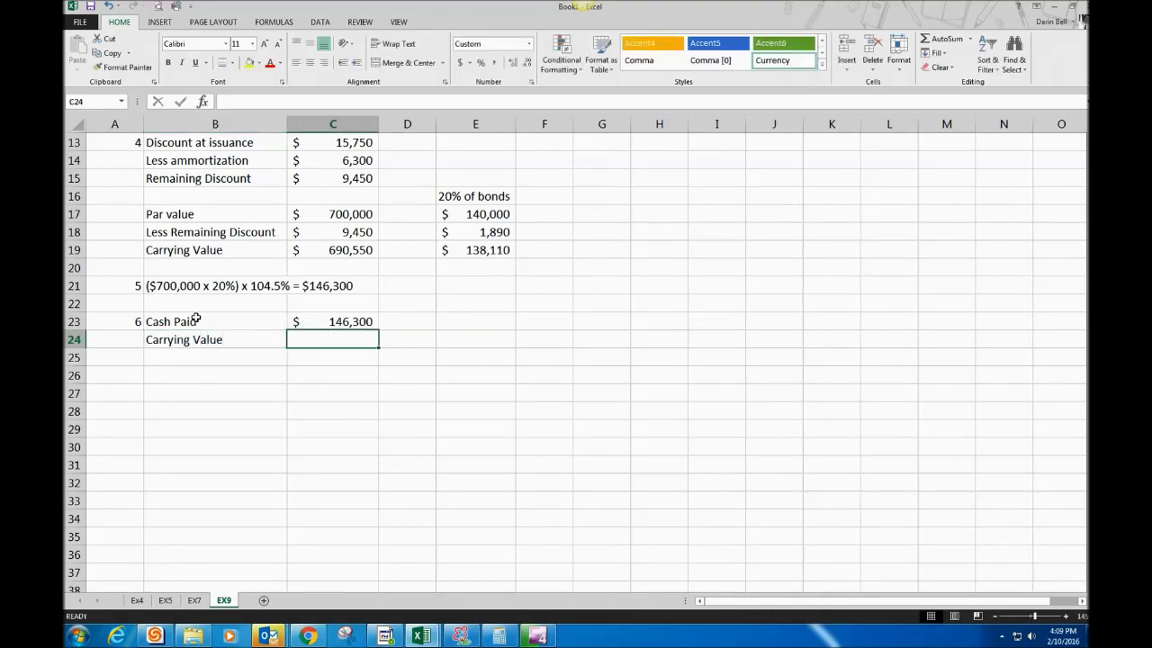
{"action": "type", "text": "="}
{"action": "left_click", "coordinate": [480, 251]}
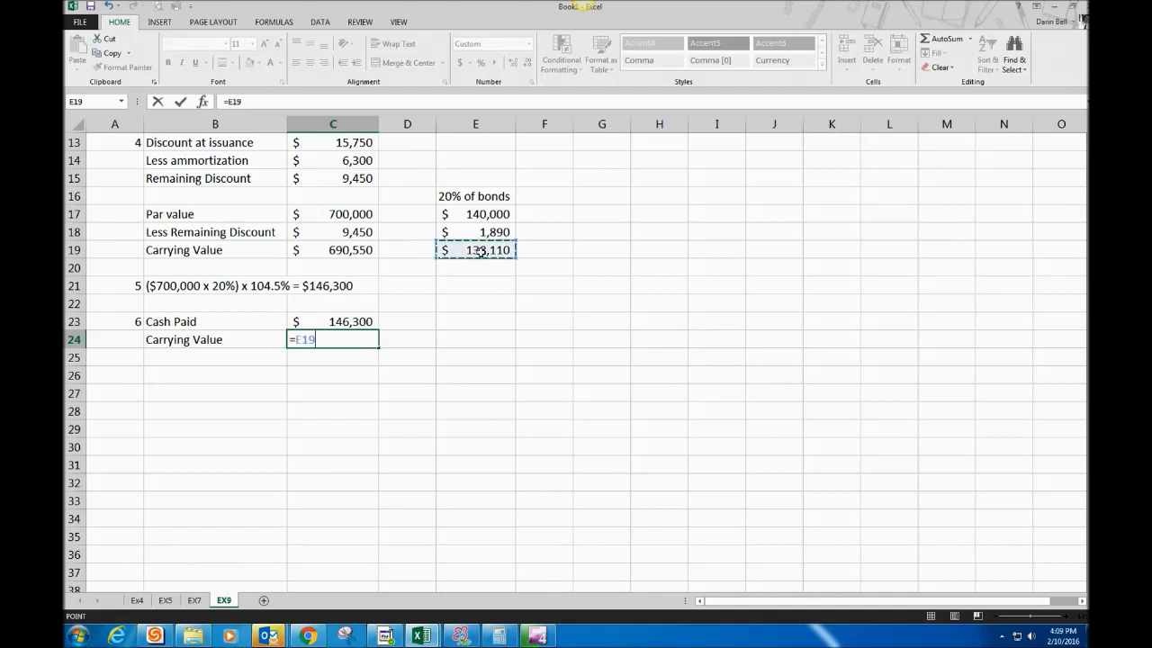
{"action": "key", "text": "Return"}
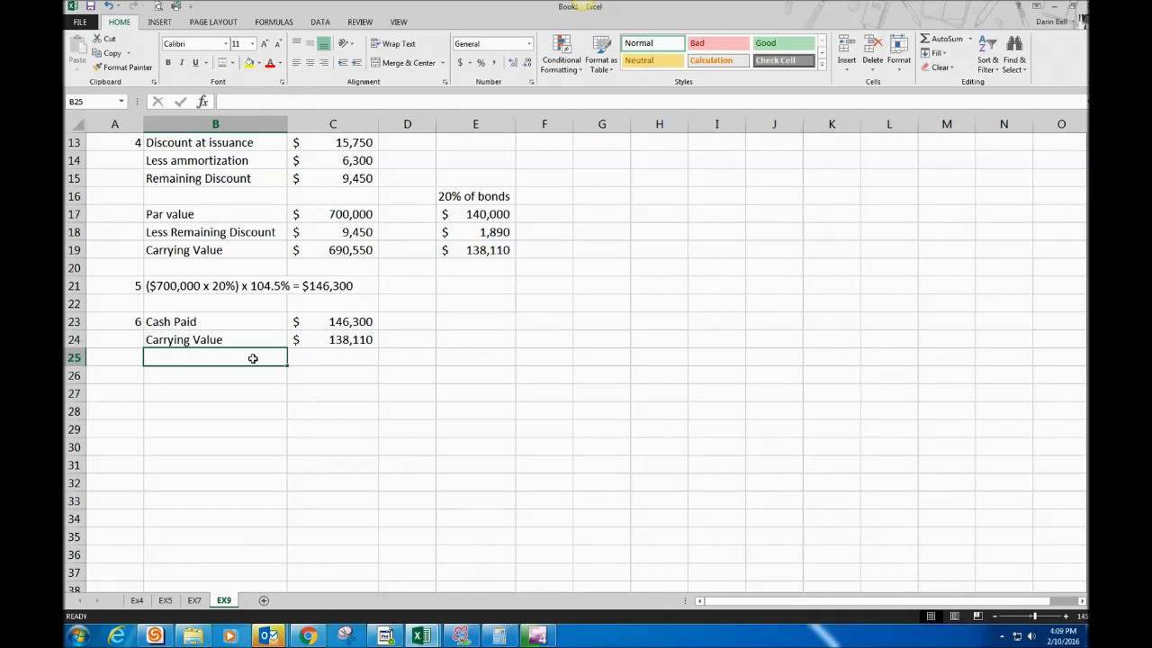
Step: Label B25 as Loss on retirement and calculate it in C25 with the formula =C23-C24
{"action": "type", "text": "Loss"}
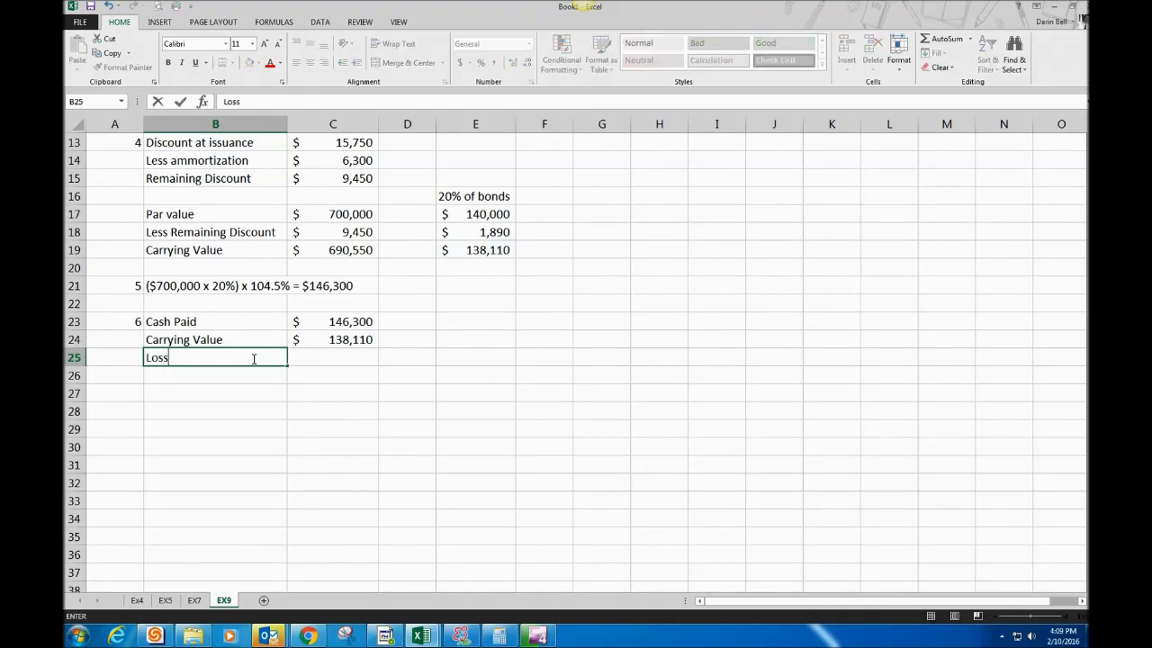
{"action": "type", "text": " on retirement"}
{"action": "key", "text": "Tab"}
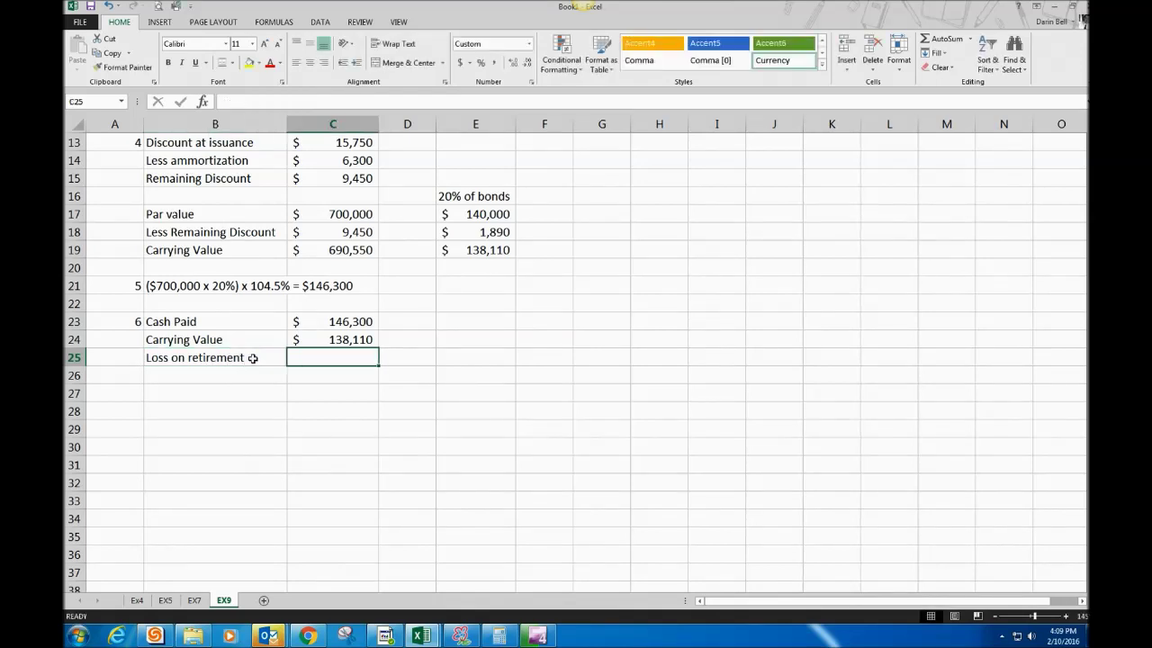
{"action": "type", "text": "="}
{"action": "left_click", "coordinate": [342, 321]}
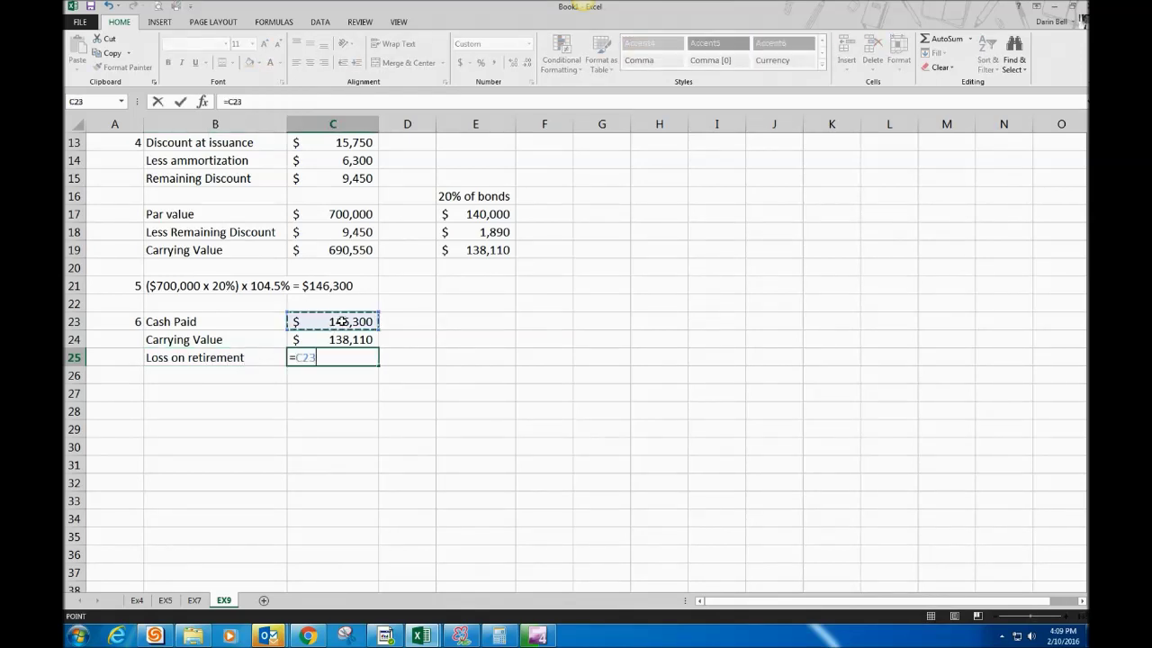
{"action": "type", "text": "-"}
{"action": "left_click", "coordinate": [343, 340]}
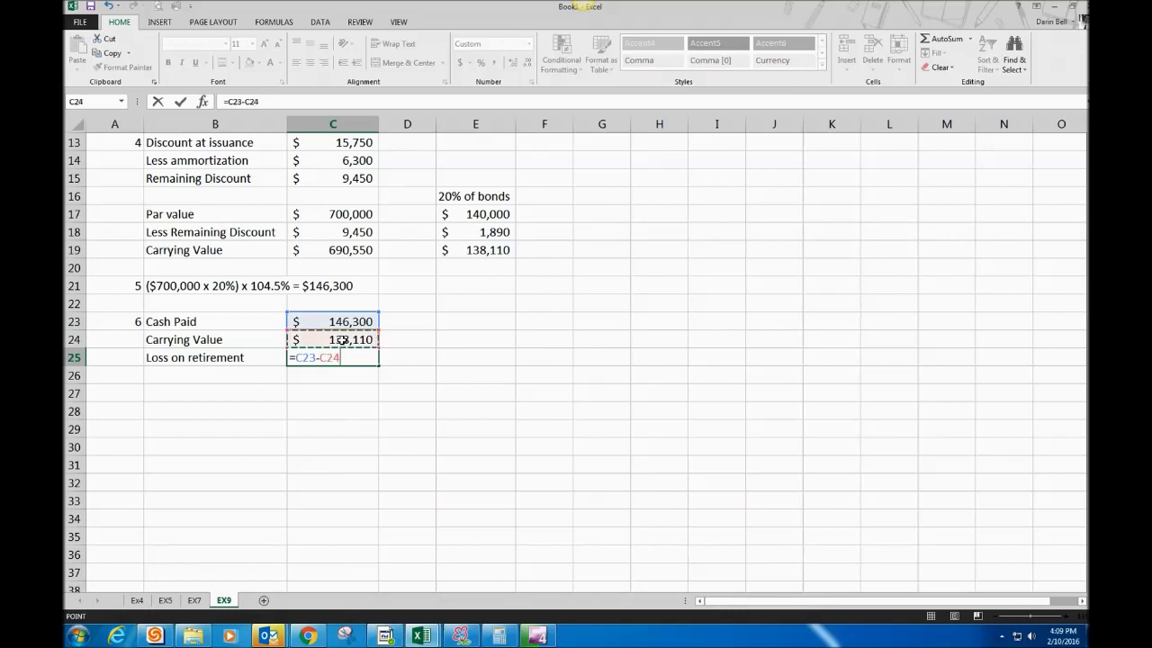
{"action": "key", "text": "Return"}
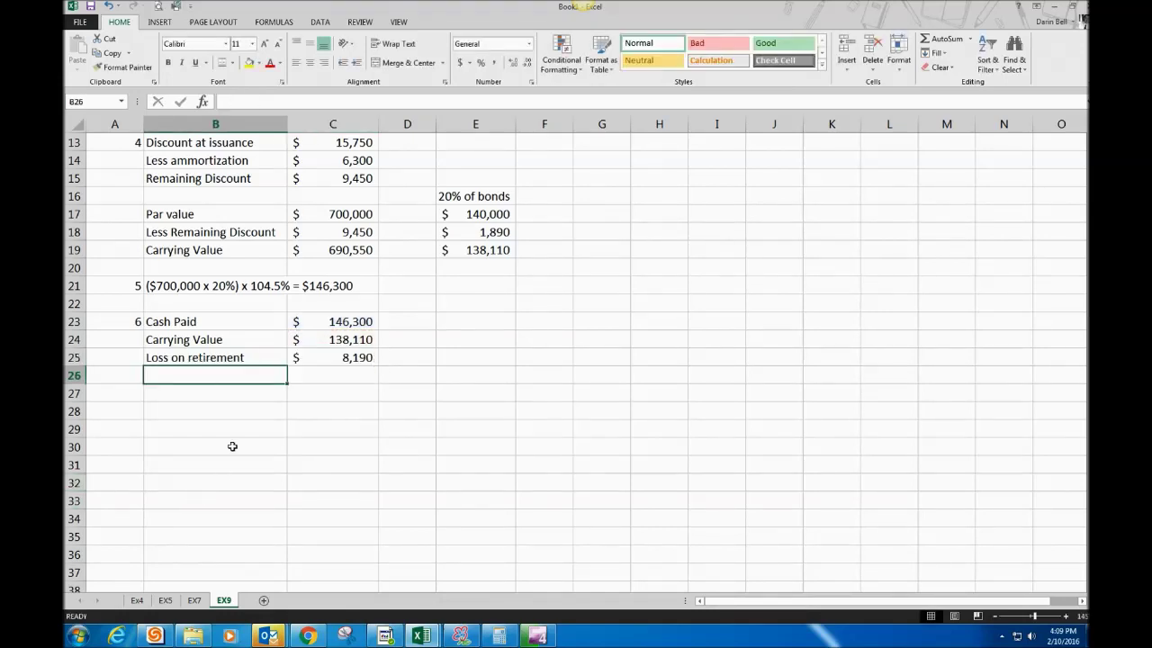
Step: Enter the part number 7 in A28 and the journal headings Account in B28, Debit in D28 and Credit in E28
{"action": "left_click", "coordinate": [130, 409]}
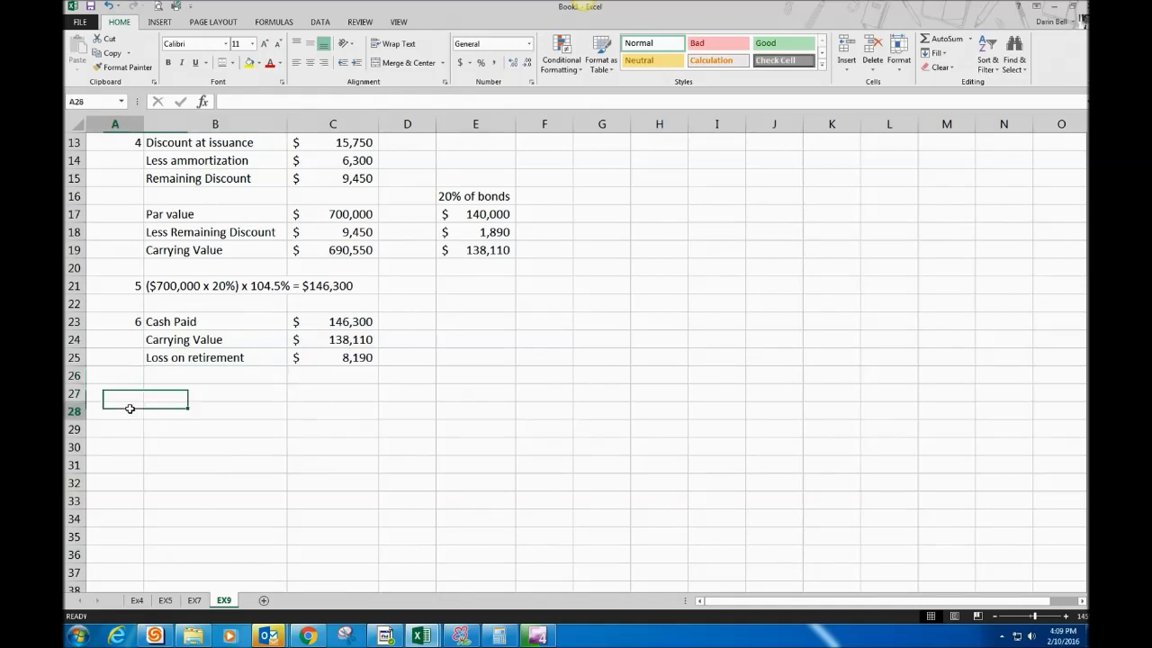
{"action": "type", "text": "7"}
{"action": "key", "text": "Return"}
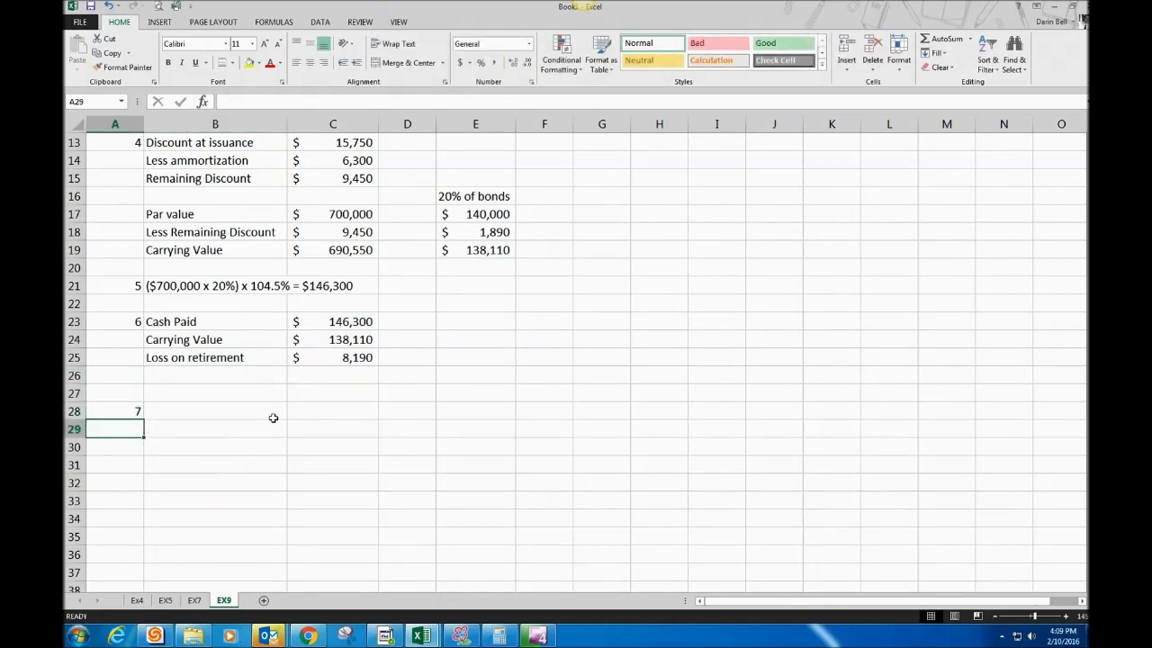
{"action": "left_click", "coordinate": [183, 412]}
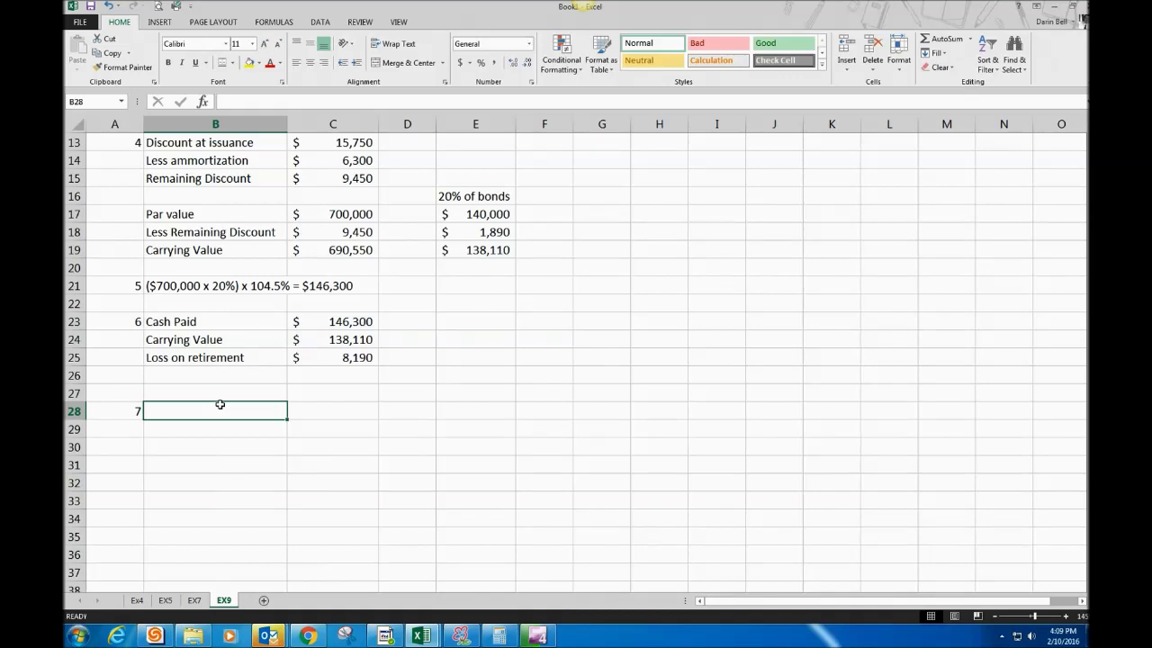
{"action": "type", "text": "Account"}
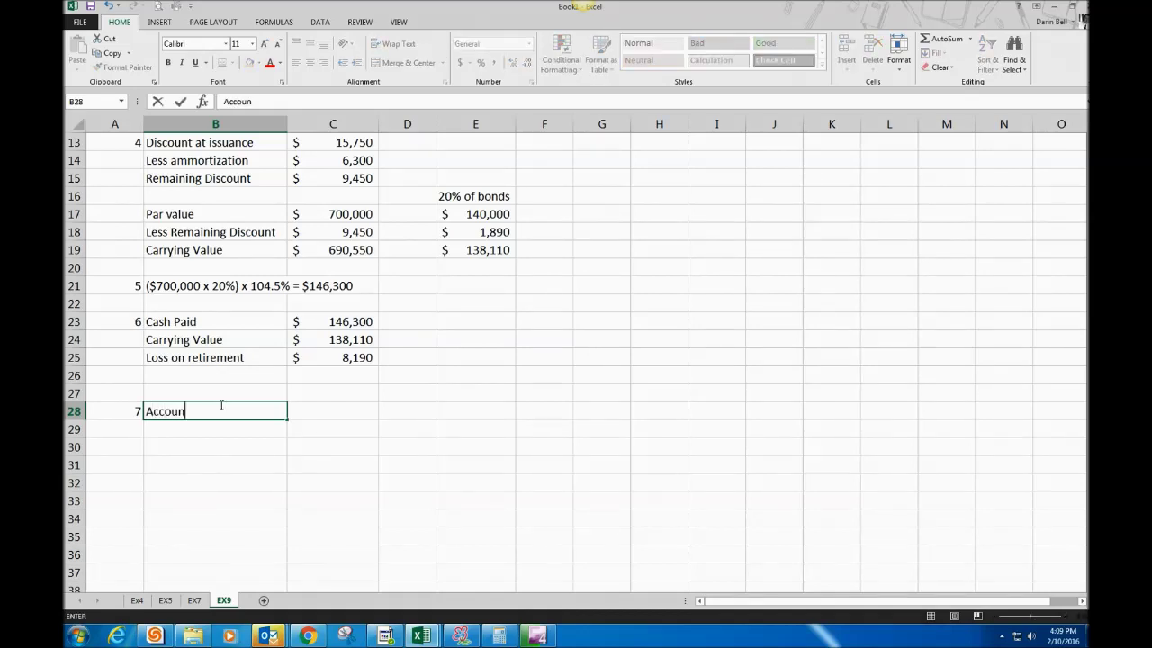
{"action": "key", "text": "Tab"}
{"action": "key", "text": "Tab"}
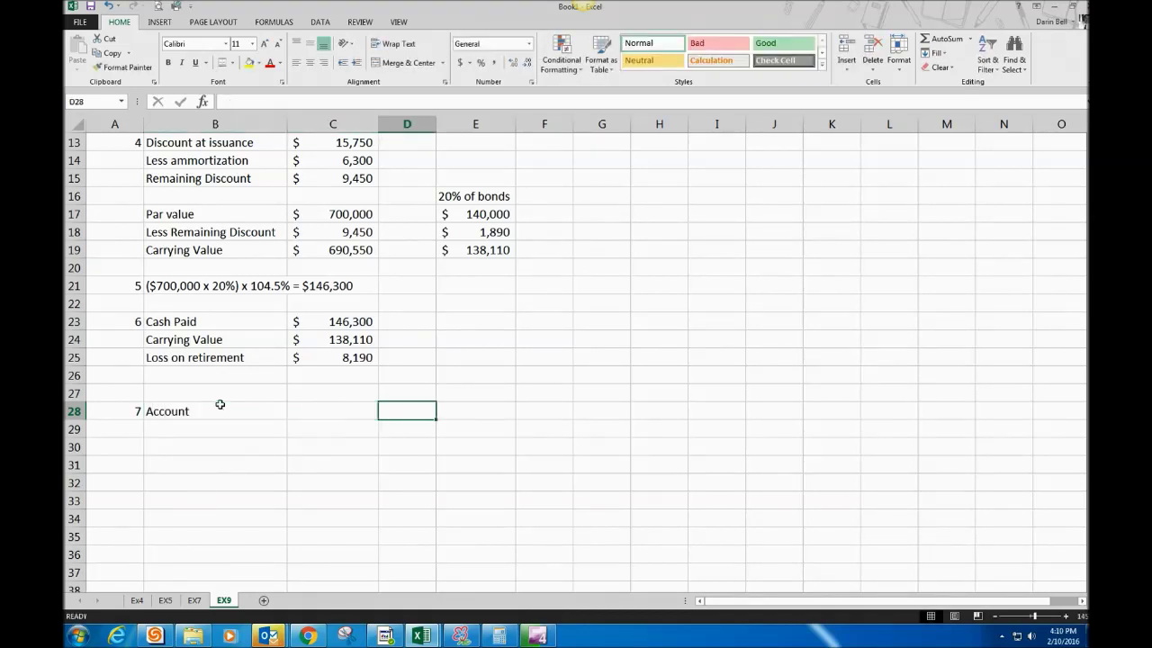
{"action": "type", "text": "Debit"}
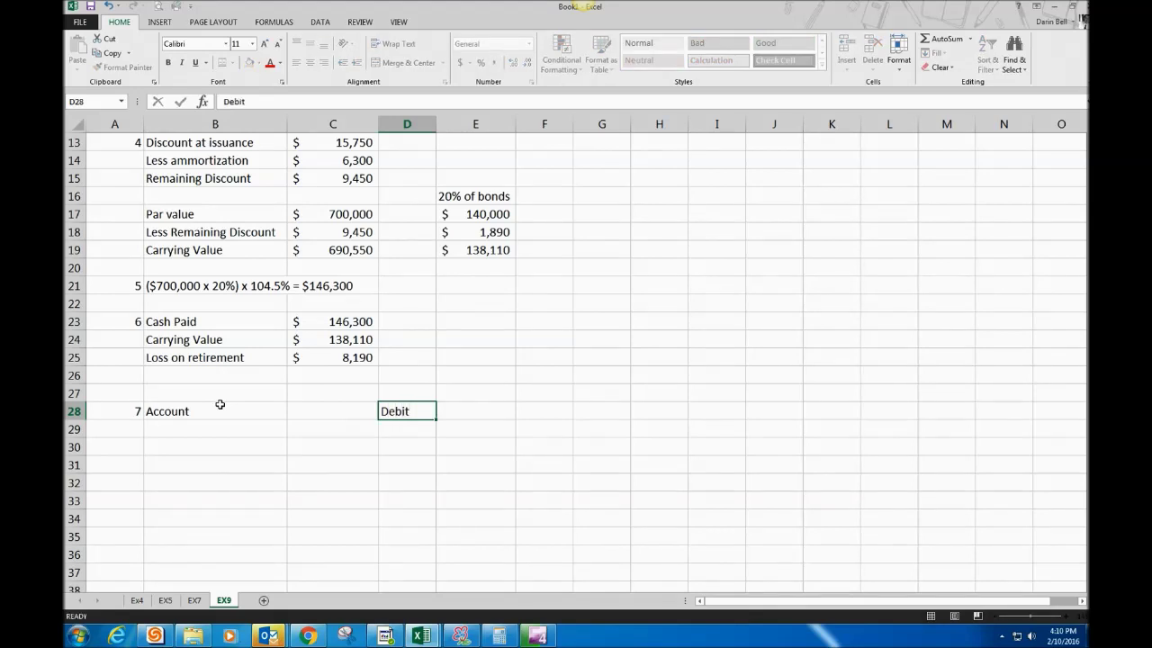
{"action": "key", "text": "Tab"}
{"action": "type", "text": "Credit"}
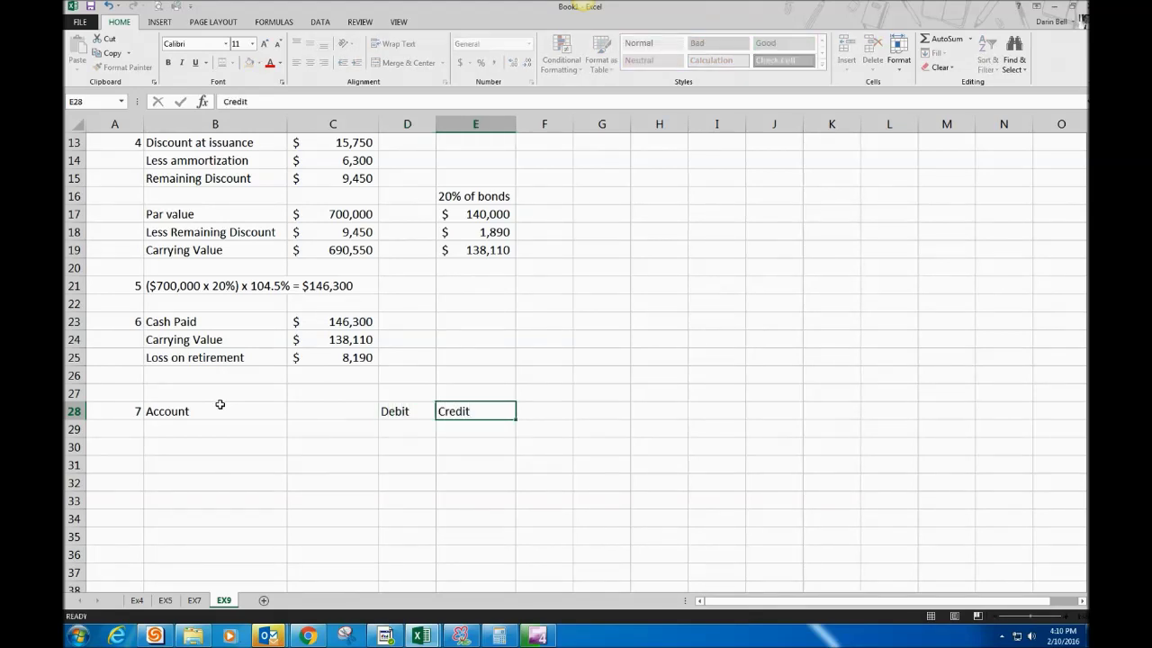
{"action": "key", "text": "Return"}
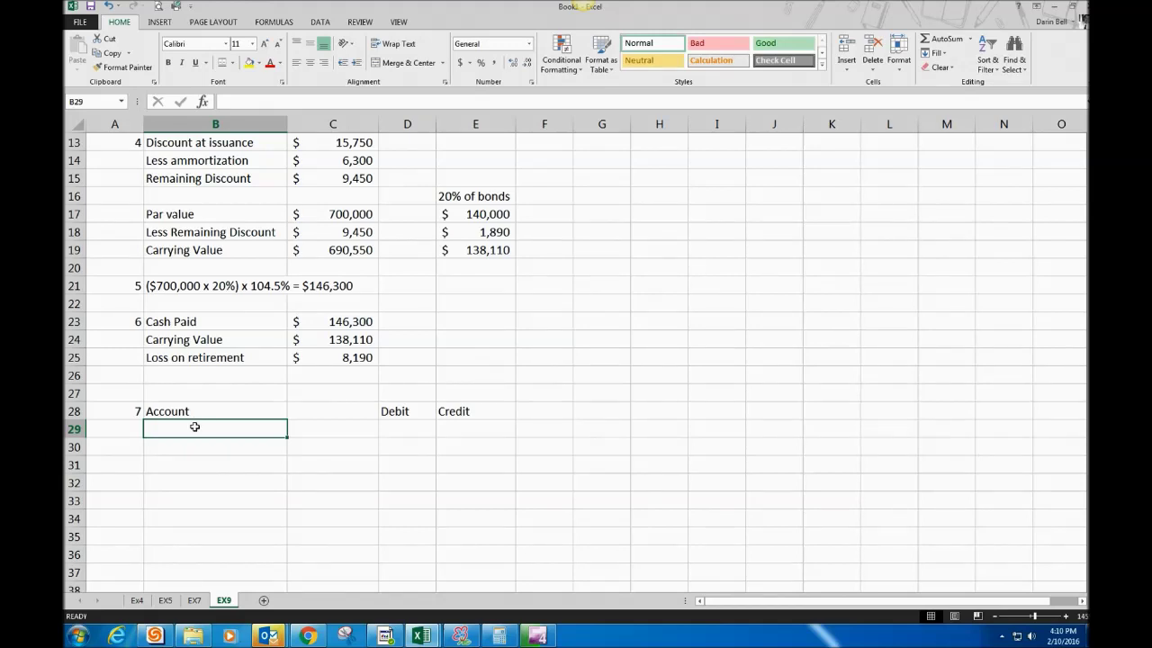
Step: Enter Bonds Payable as the first journal entry account in B29
{"action": "type", "text": "Bonds"}
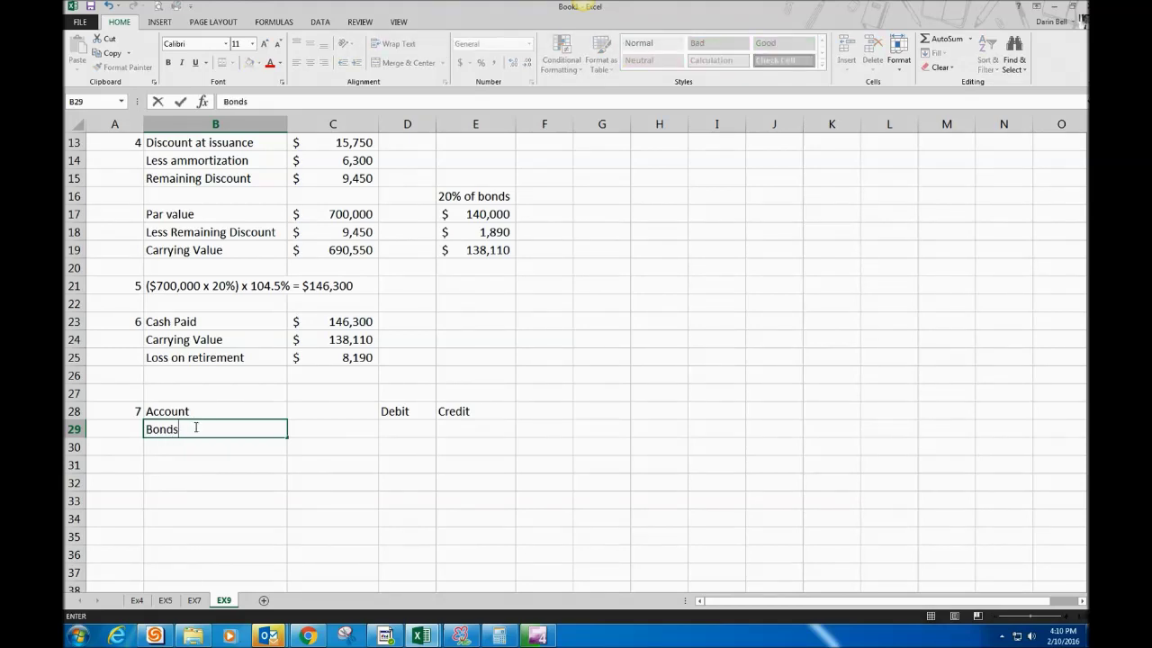
{"action": "key", "text": "BackSpace"}
{"action": "type", "text": "s Payable"}
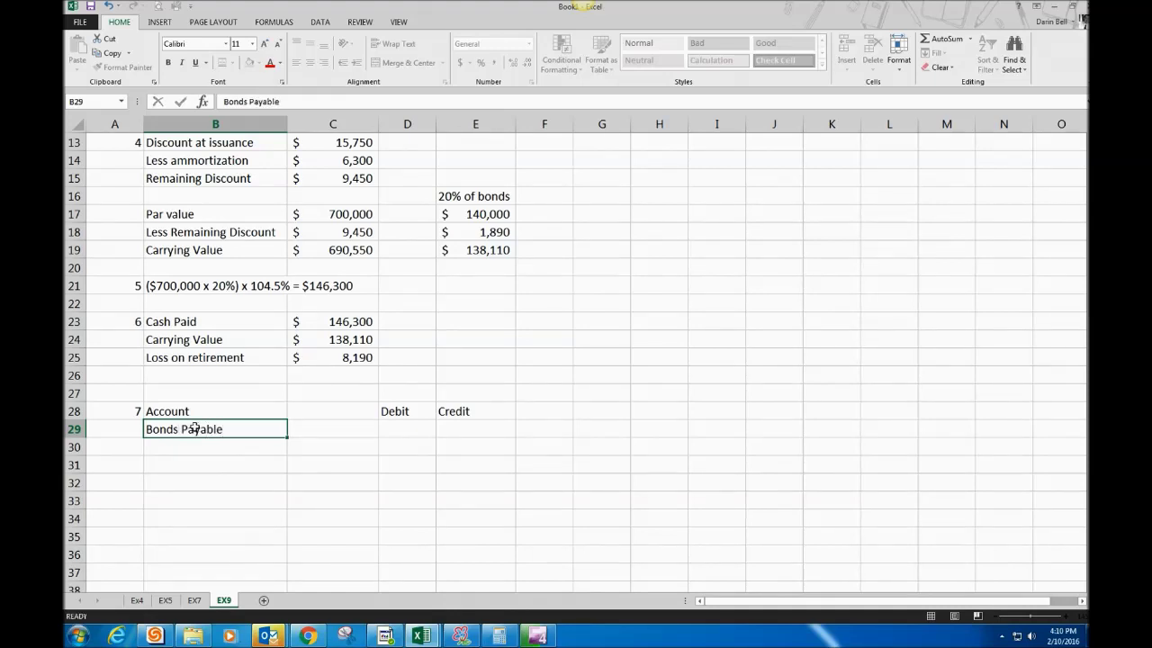
Step: Enter the 20% par value, 140000, in D29 as the debit for Bonds Payable
{"action": "key", "text": "Tab"}
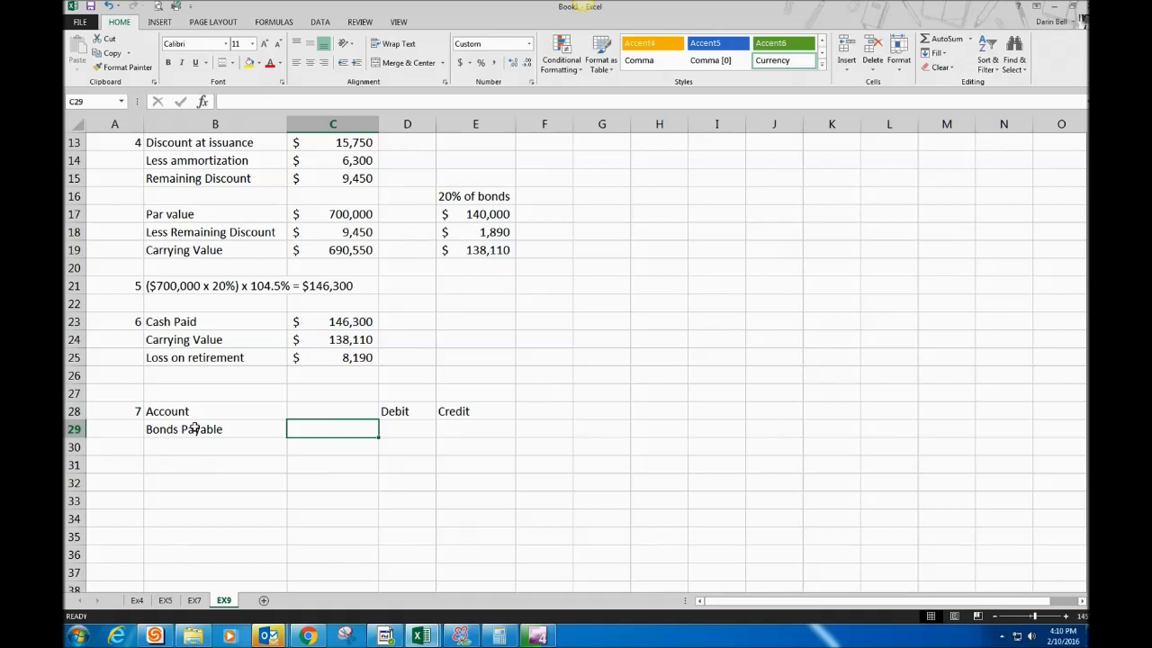
{"action": "left_click", "coordinate": [493, 214]}
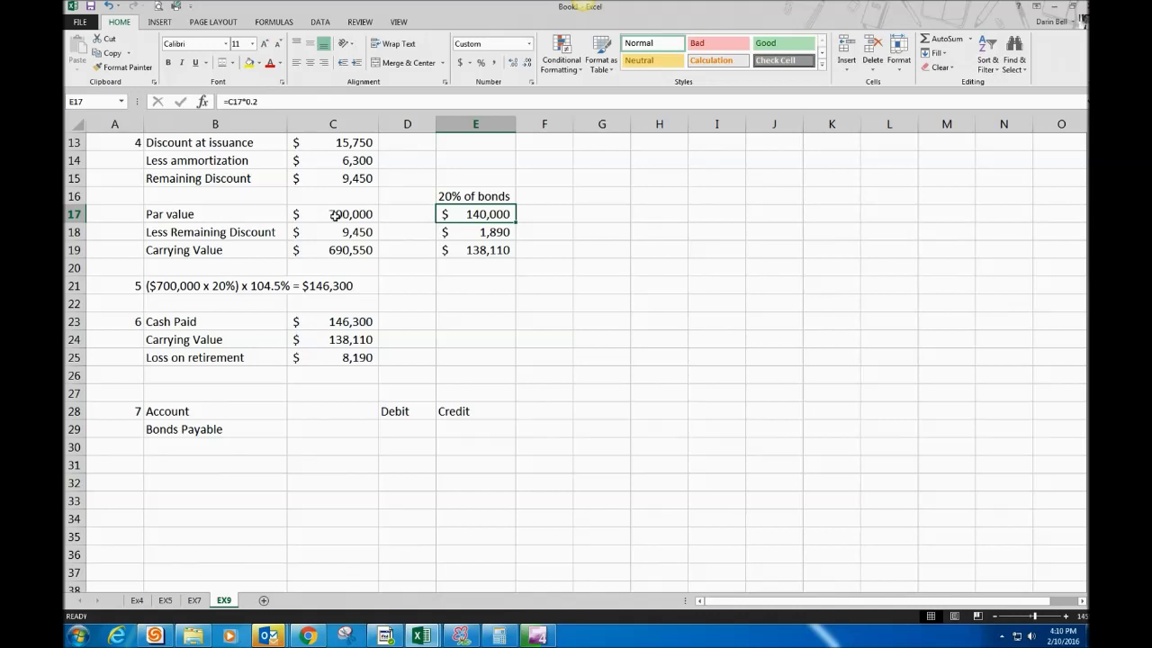
{"action": "left_click", "coordinate": [409, 426]}
{"action": "type", "text": "140000"}
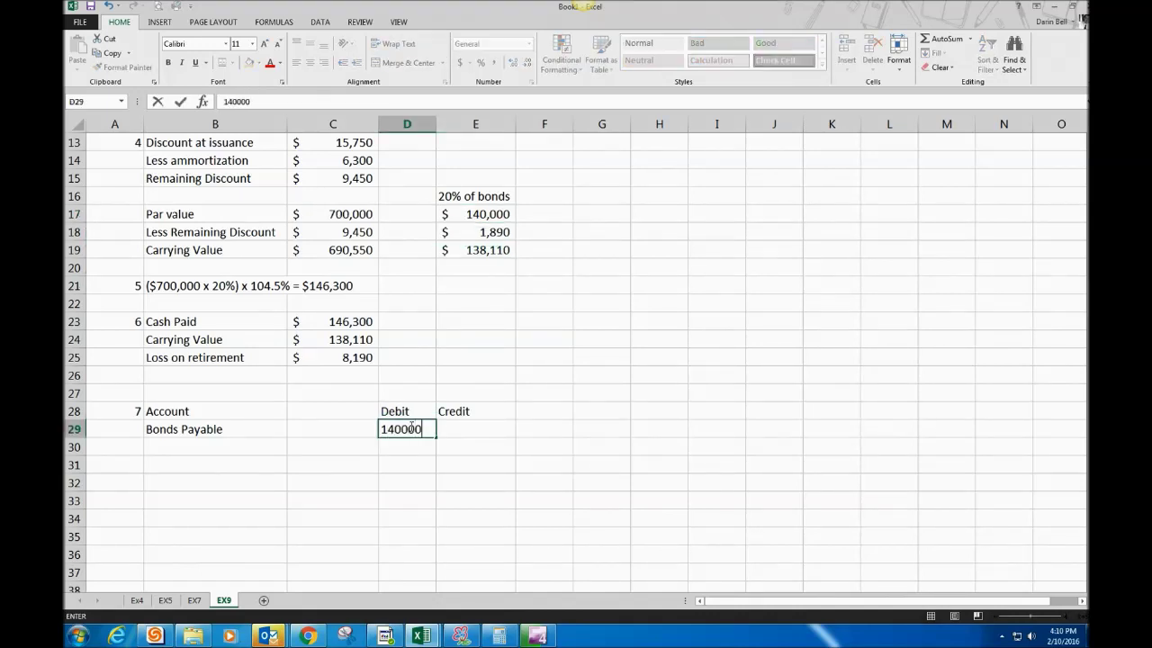
{"action": "key", "text": "Return"}
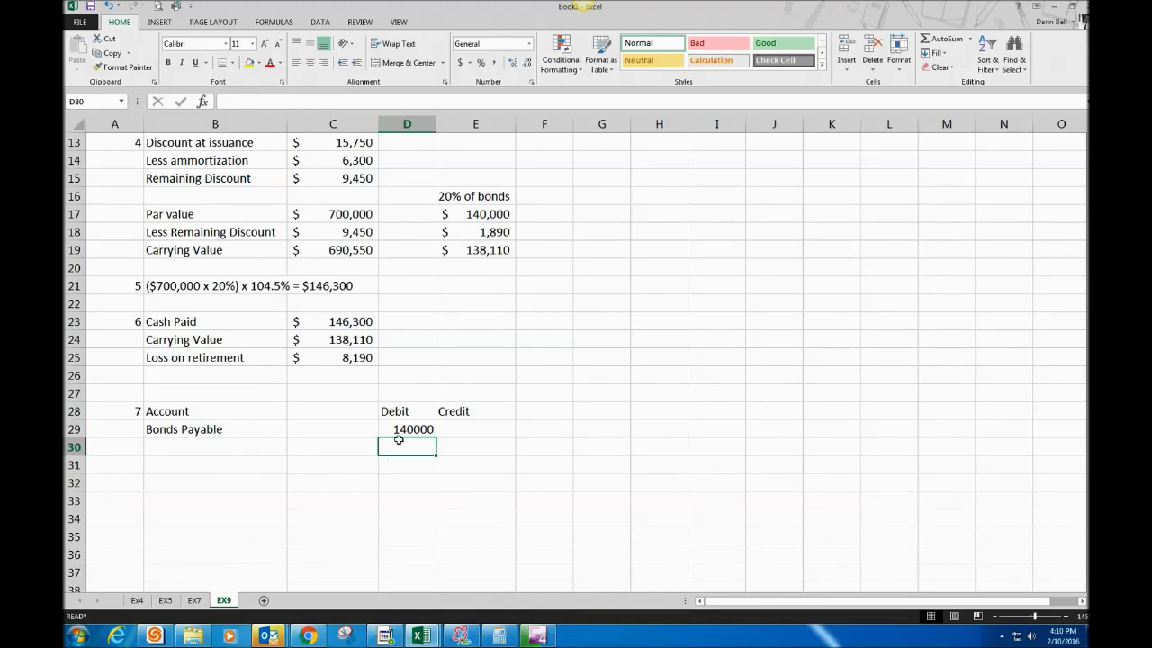
Step: Add Loss on Retirement as an account in B30 and link its debit in D30 to the calculated loss with =C25
{"action": "left_click", "coordinate": [314, 447]}
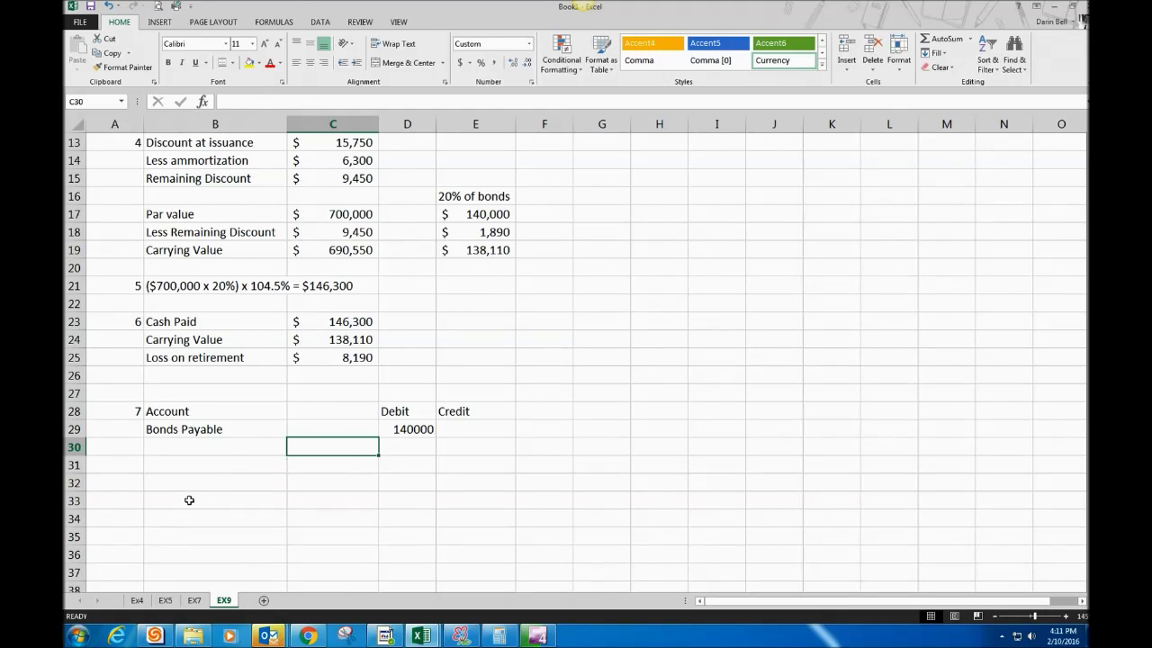
{"action": "left_click", "coordinate": [231, 446]}
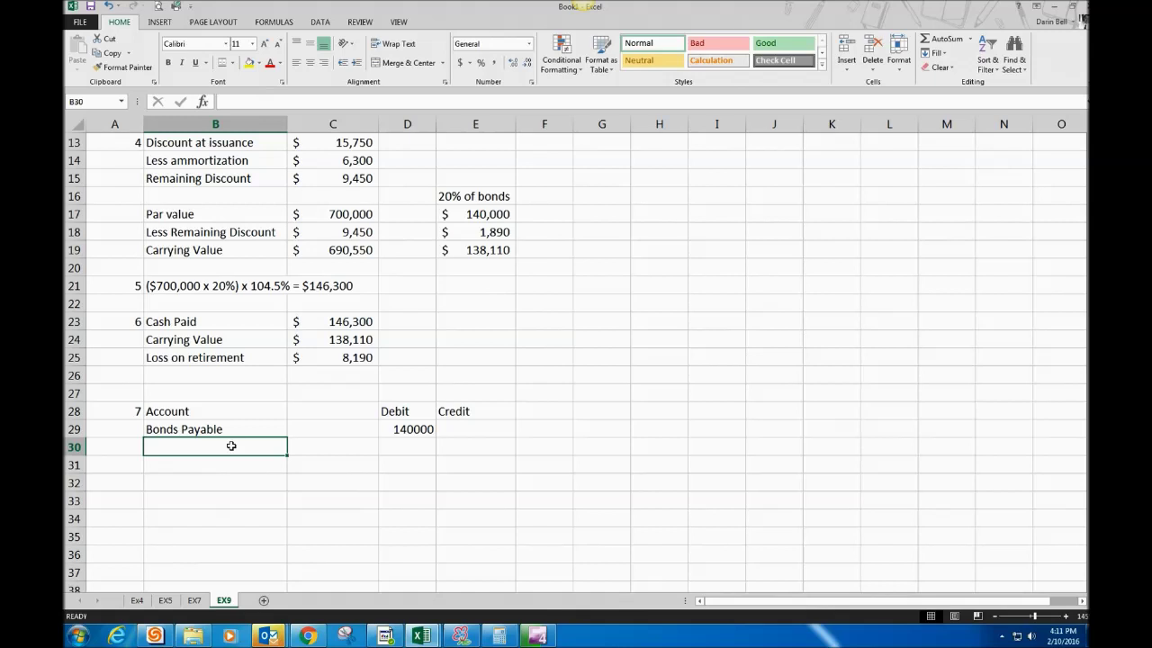
{"action": "type", "text": "Loss o"}
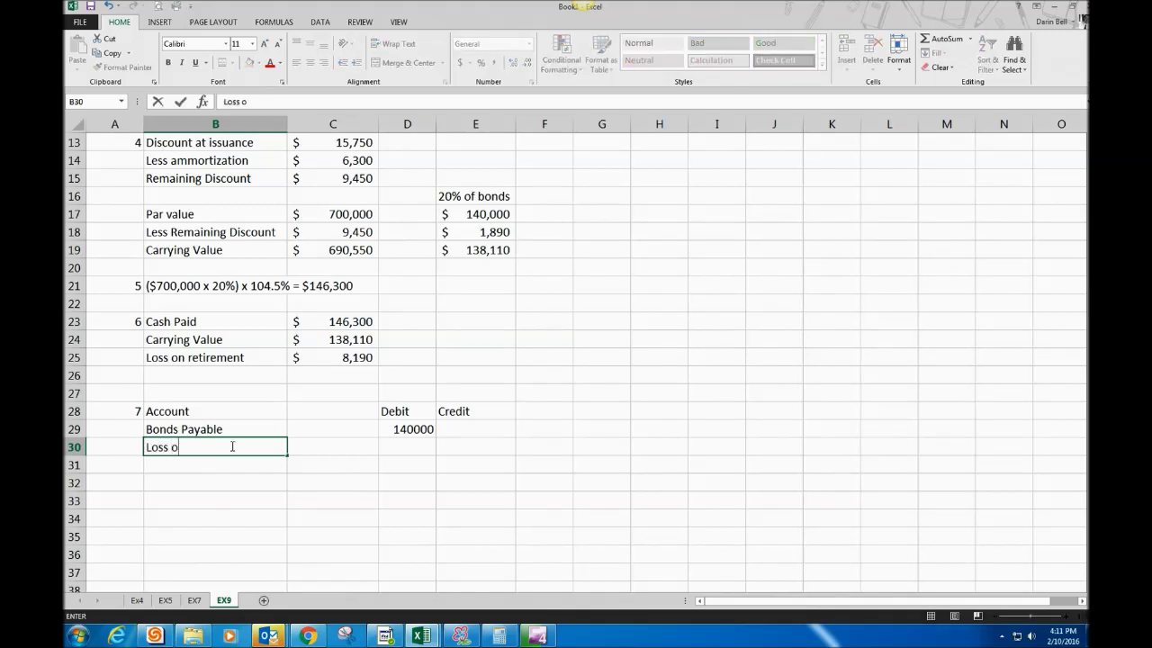
{"action": "type", "text": "n Retirement"}
{"action": "key", "text": "Tab"}
{"action": "key", "text": "Tab"}
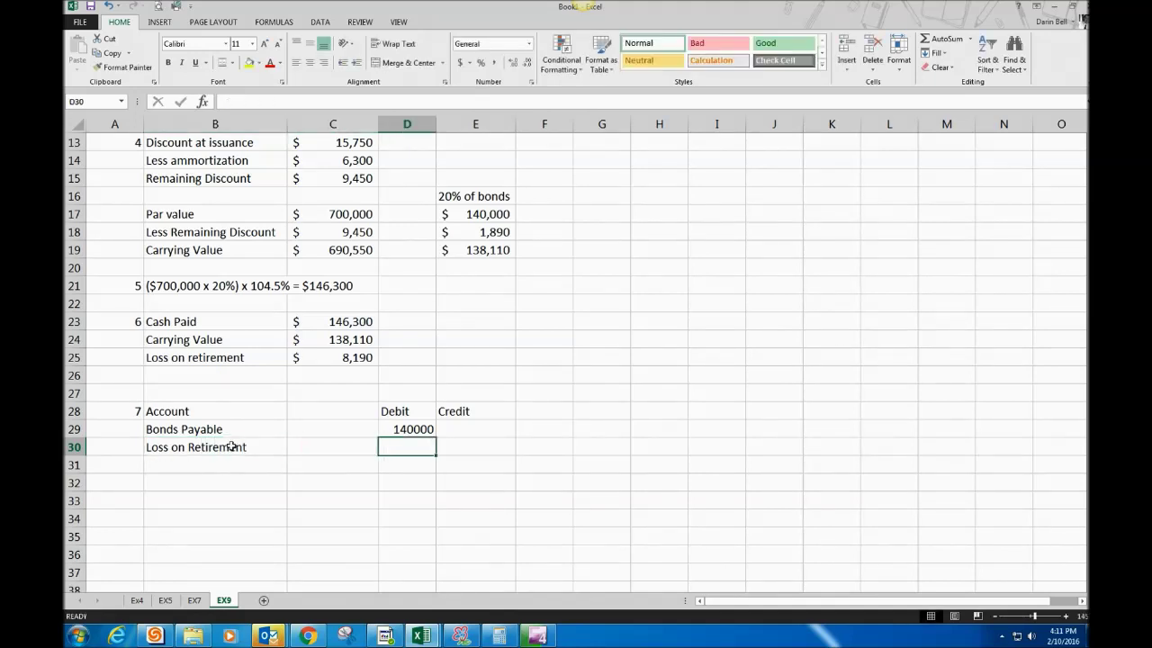
{"action": "type", "text": "="}
{"action": "left_click", "coordinate": [343, 358]}
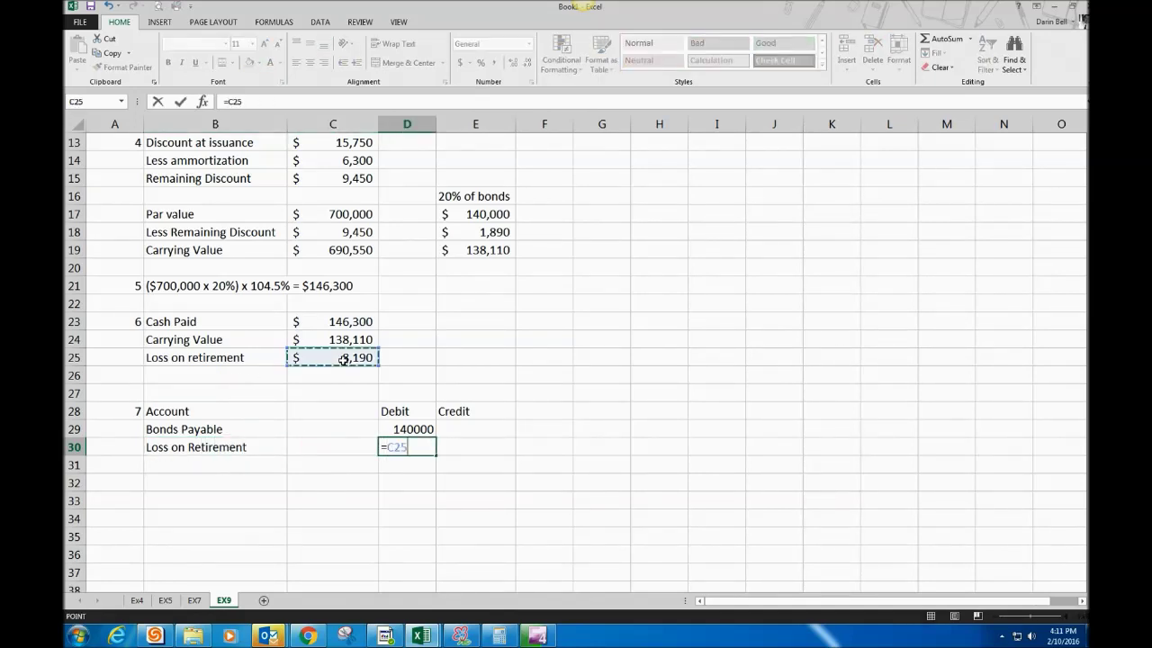
{"action": "key", "text": "Return"}
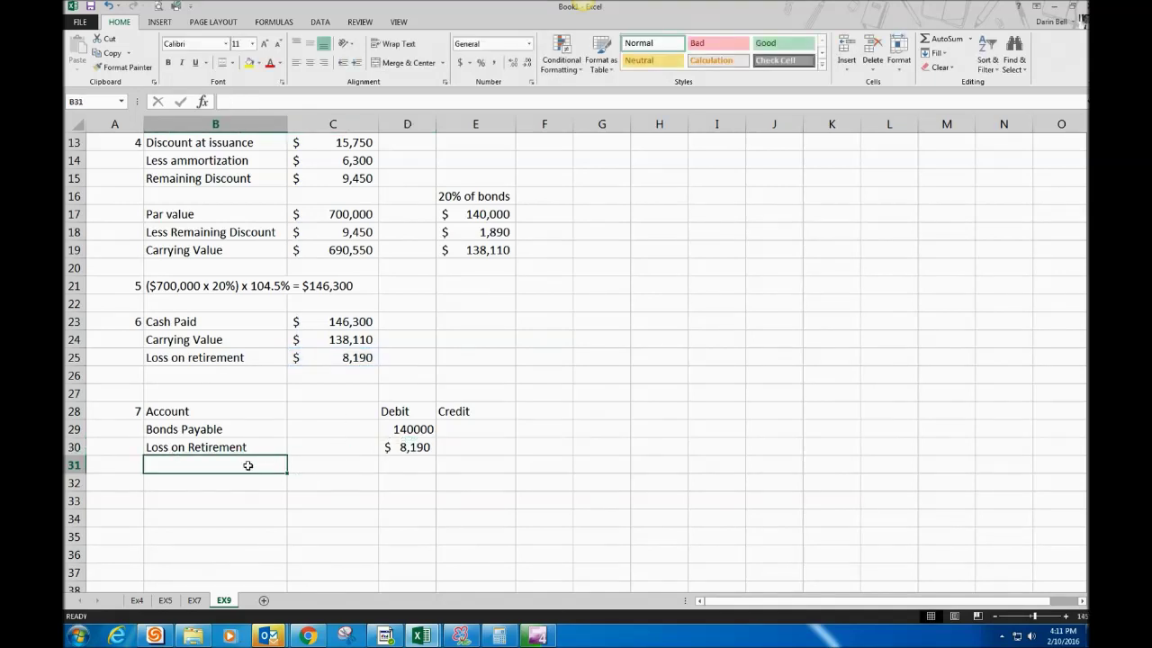
Step: Enter Discount on Bond as a credited account in C31 and link its credit in E31 to the 20% remaining discount with =E18
{"action": "left_click", "coordinate": [312, 463]}
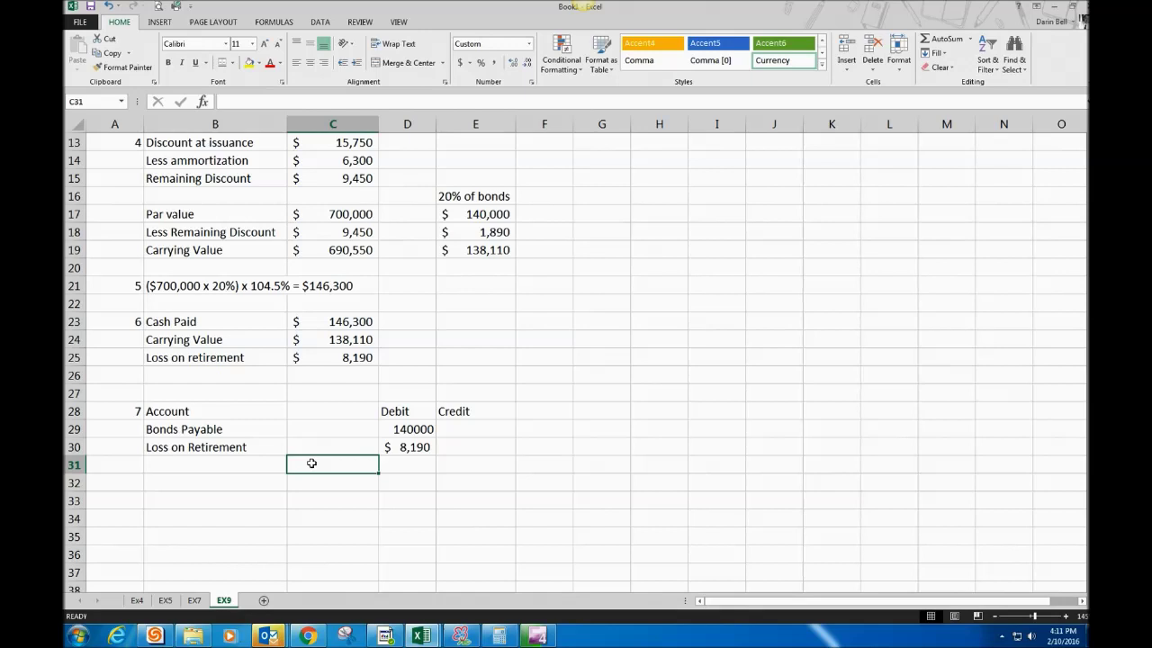
{"action": "type", "text": "Discount on Bond"}
{"action": "key", "text": "Tab"}
{"action": "key", "text": "Tab"}
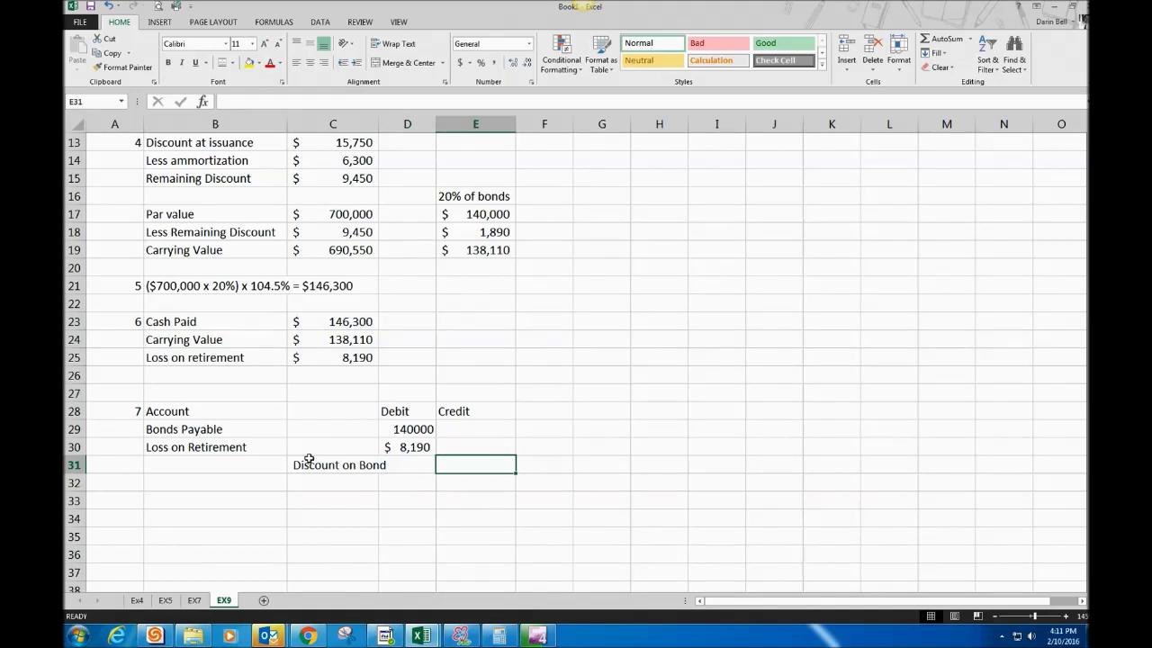
{"action": "type", "text": "="}
{"action": "left_click", "coordinate": [508, 233]}
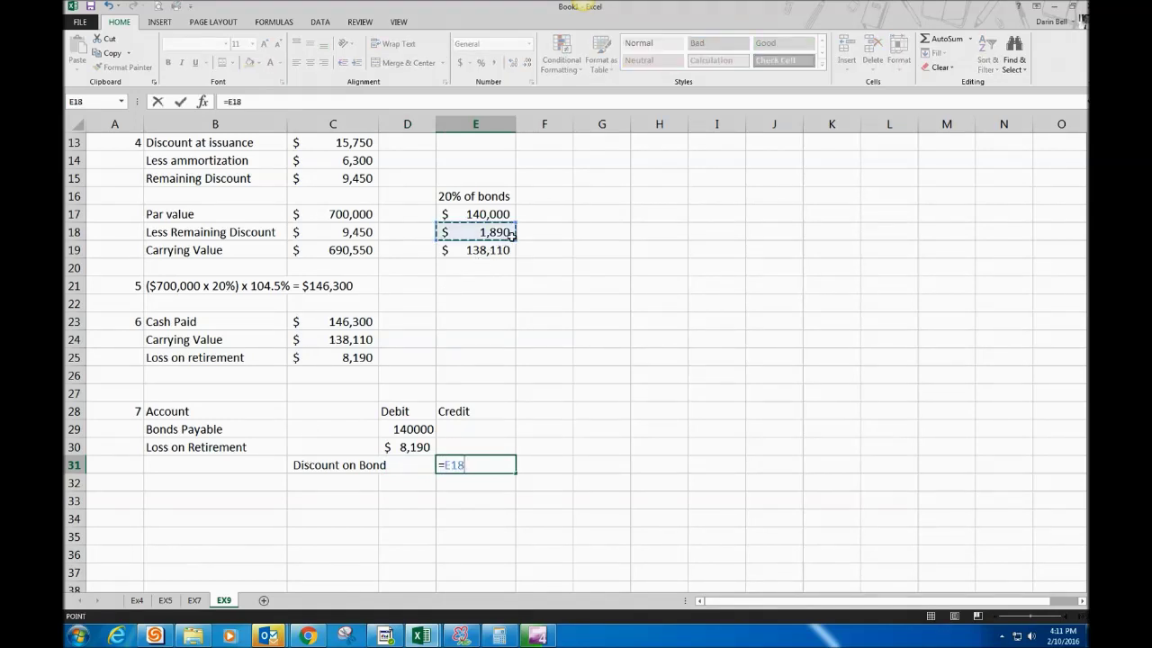
Step: Enter Cash as a credited account in C32 and link its credit in E32 to the cash paid with =C23
{"action": "left_click", "coordinate": [338, 483]}
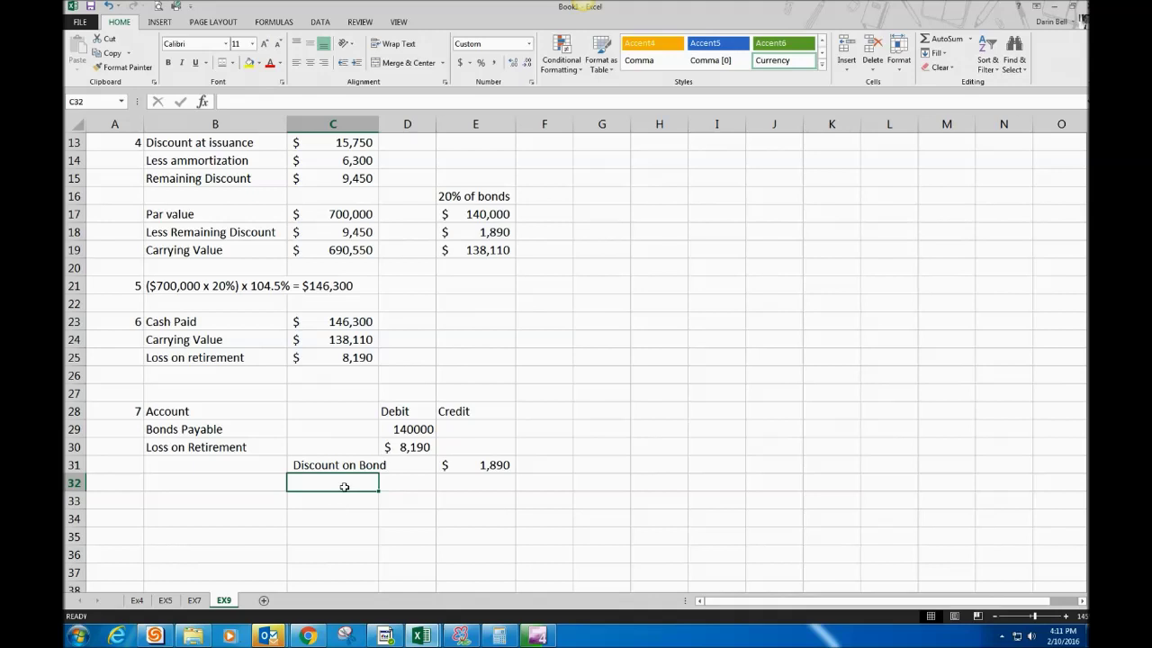
{"action": "type", "text": "Cash"}
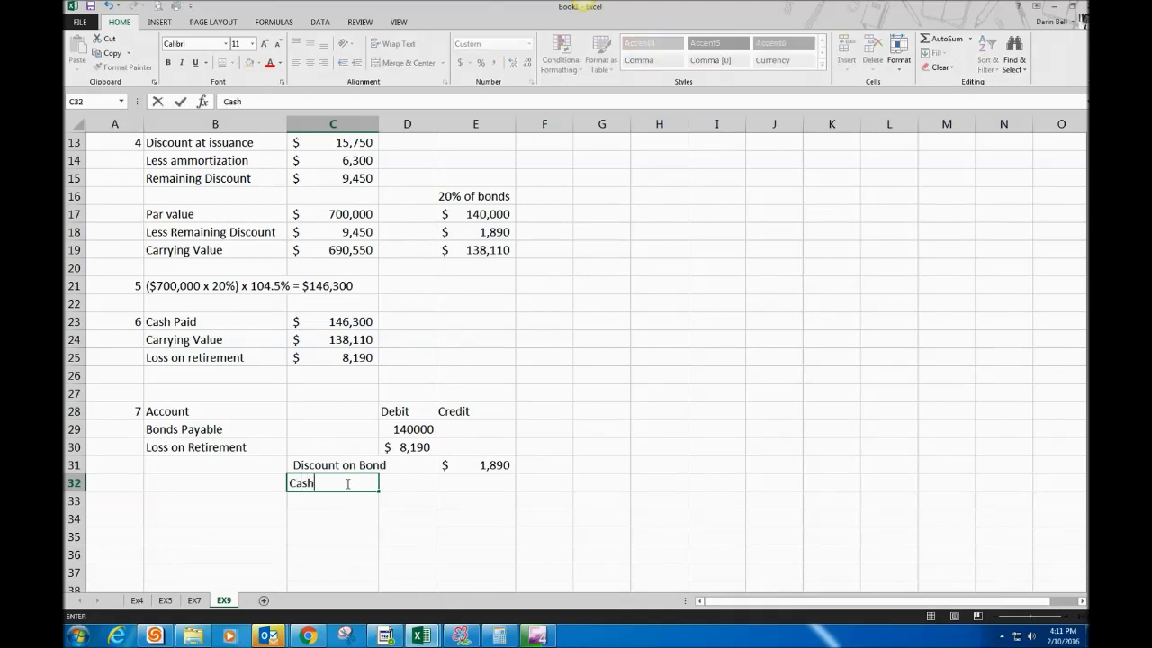
{"action": "key", "text": "Tab"}
{"action": "key", "text": "Tab"}
{"action": "key", "text": "Tab"}
{"action": "key", "text": "Left"}
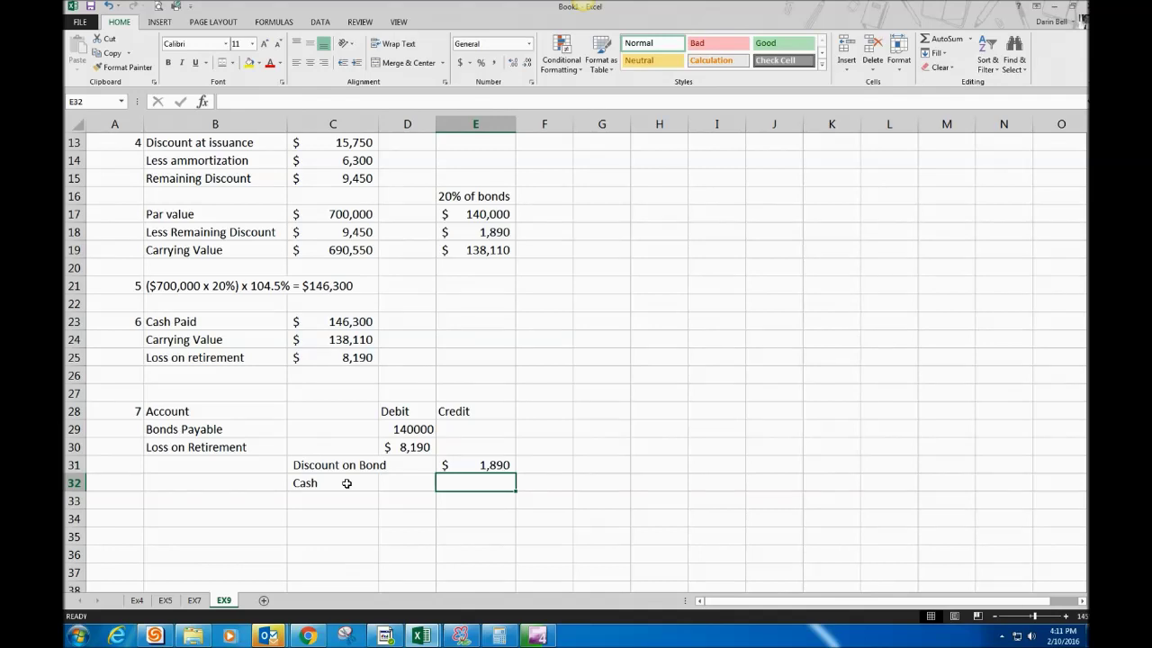
{"action": "type", "text": "="}
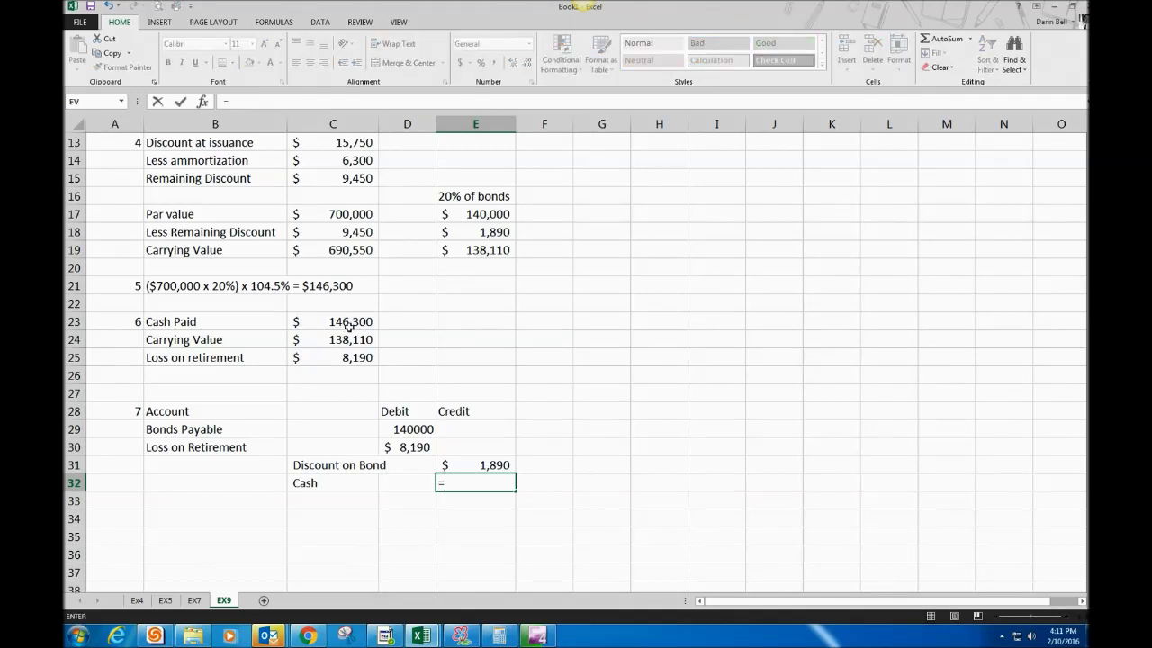
{"action": "left_click", "coordinate": [349, 324]}
{"action": "key", "text": "Return"}
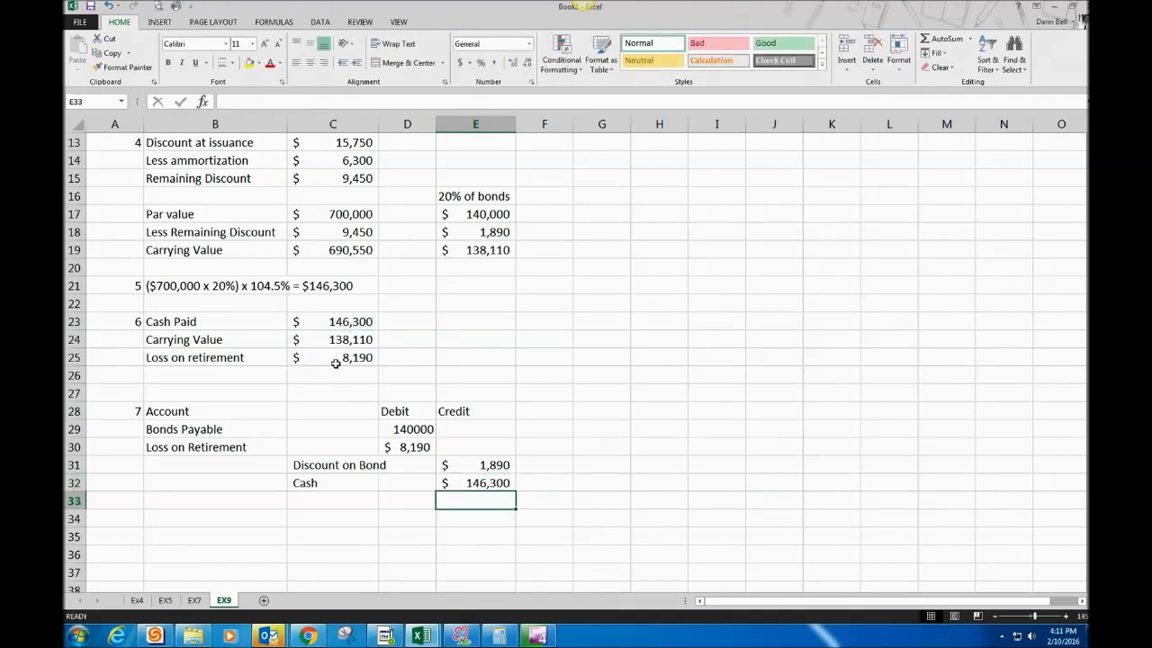
Step: Format the Bonds Payable debit in D29 in accounting style with a dollar sign and no decimals
{"action": "left_click", "coordinate": [420, 430]}
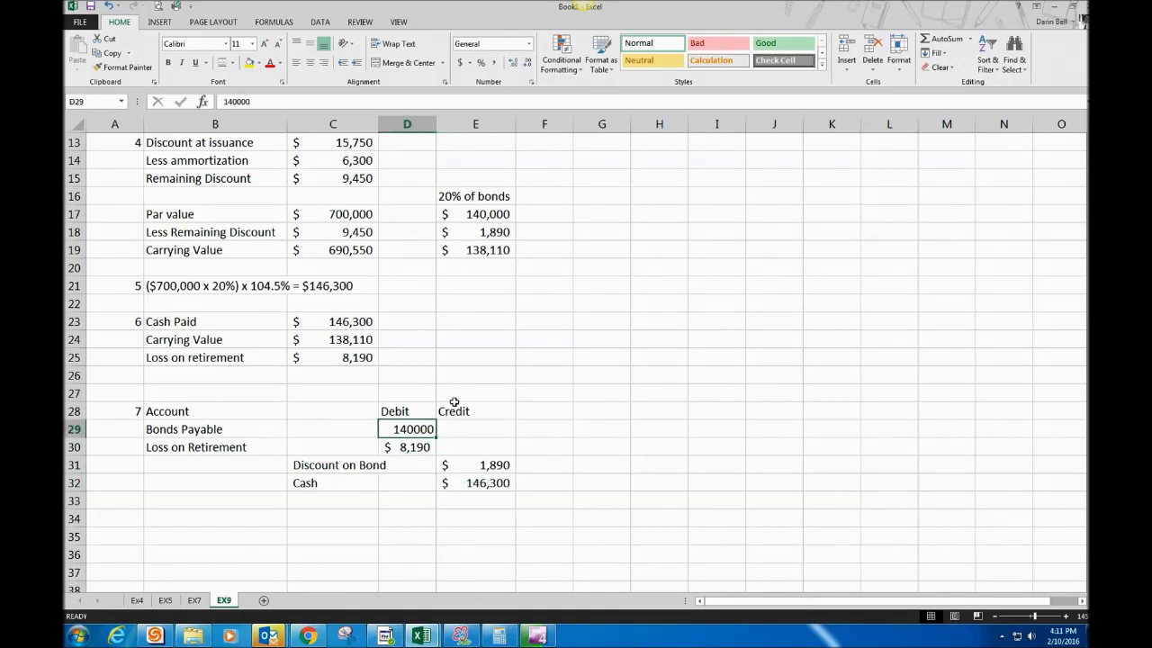
{"action": "left_click", "coordinate": [460, 62]}
{"action": "left_click", "coordinate": [527, 64]}
{"action": "left_click", "coordinate": [527, 65]}
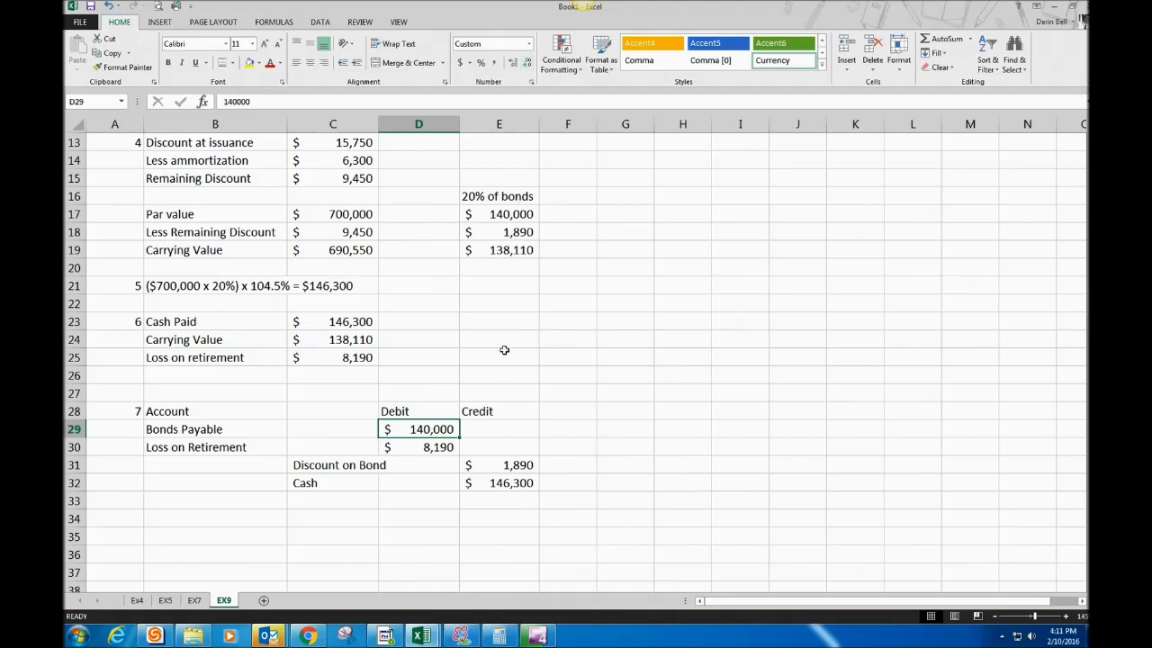
{"action": "left_click", "coordinate": [531, 535]}
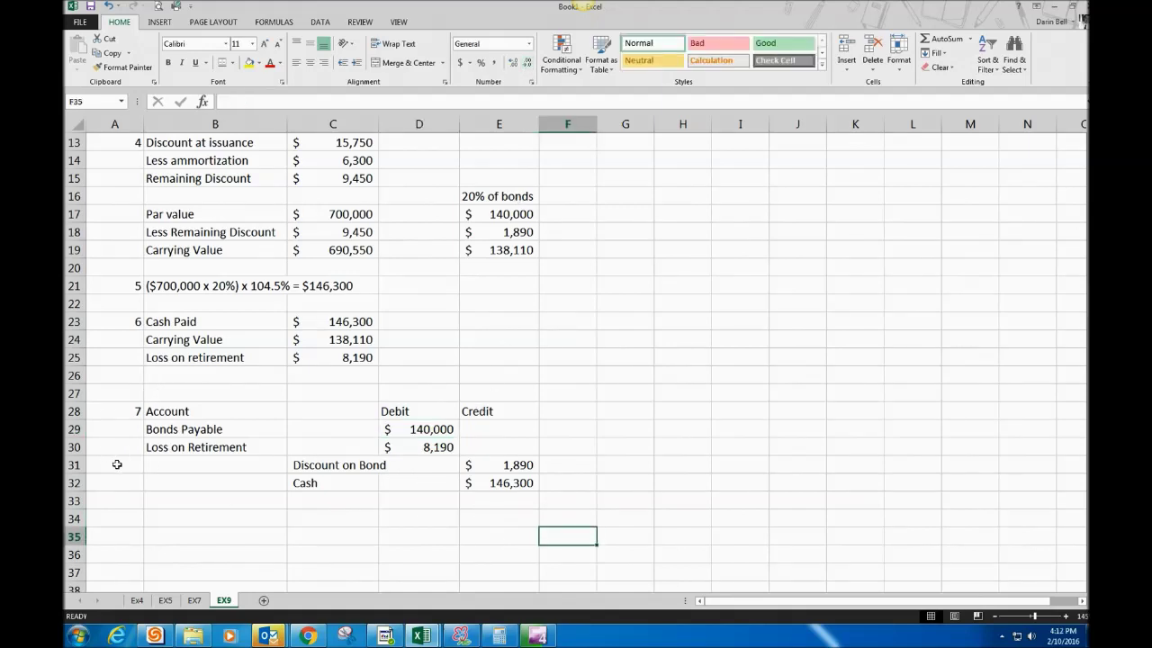
Step: Enter the journal entry explanation "To record the retirement of bonds" in B33
{"action": "left_click", "coordinate": [207, 504]}
{"action": "type", "text": "To record the retu"}
{"action": "type", "text": "r"}
{"action": "key", "text": "BackSpace"}
{"action": "key", "text": "BackSpace"}
{"action": "type", "text": "ir"}
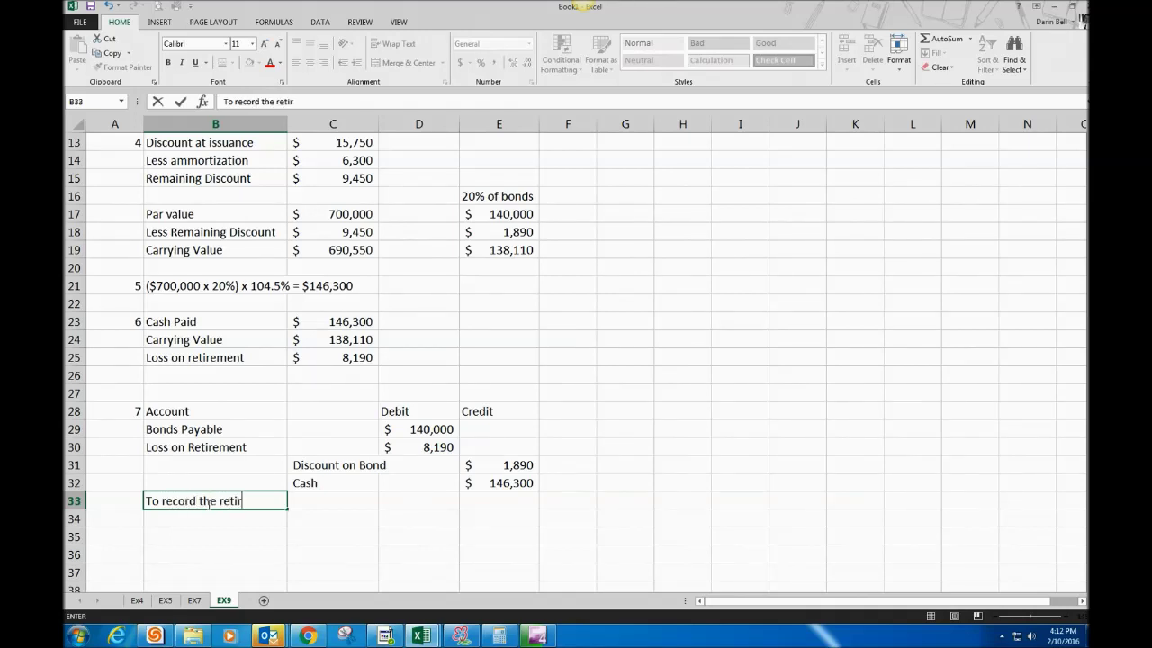
{"action": "type", "text": "ement of bonds"}
{"action": "key", "text": "Return"}
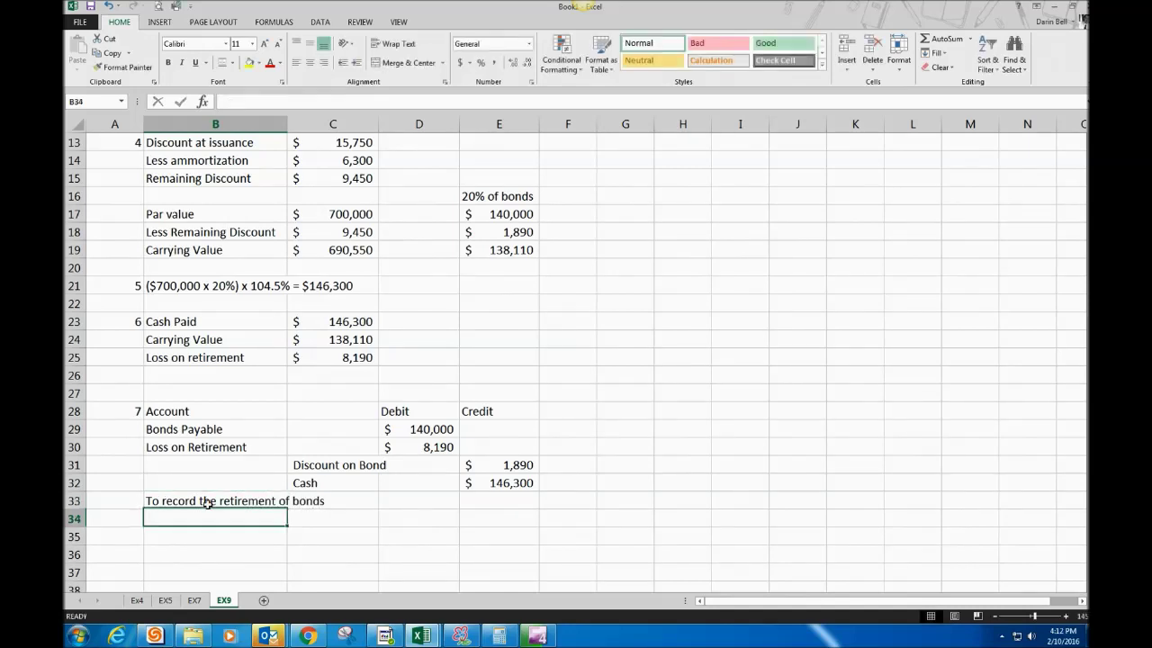
{"action": "left_click", "coordinate": [321, 533]}
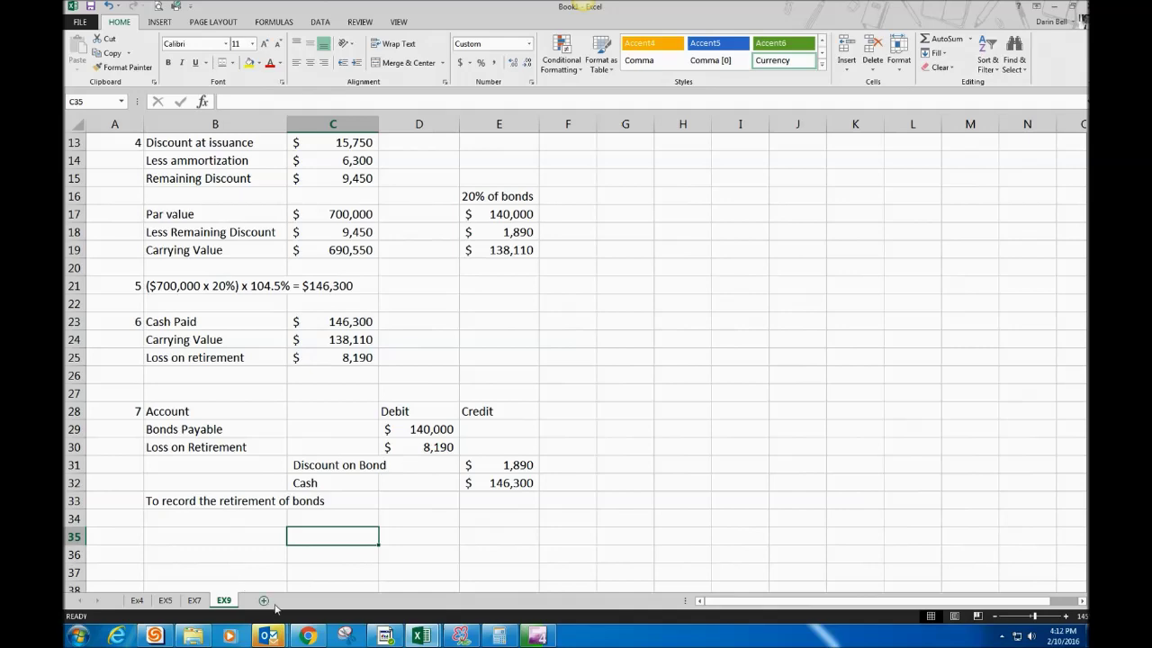
Step: Switch to the P14.xlsx workbook and bring up the start of Problem 14-02A
{"action": "mouse_move", "coordinate": [420, 636]}
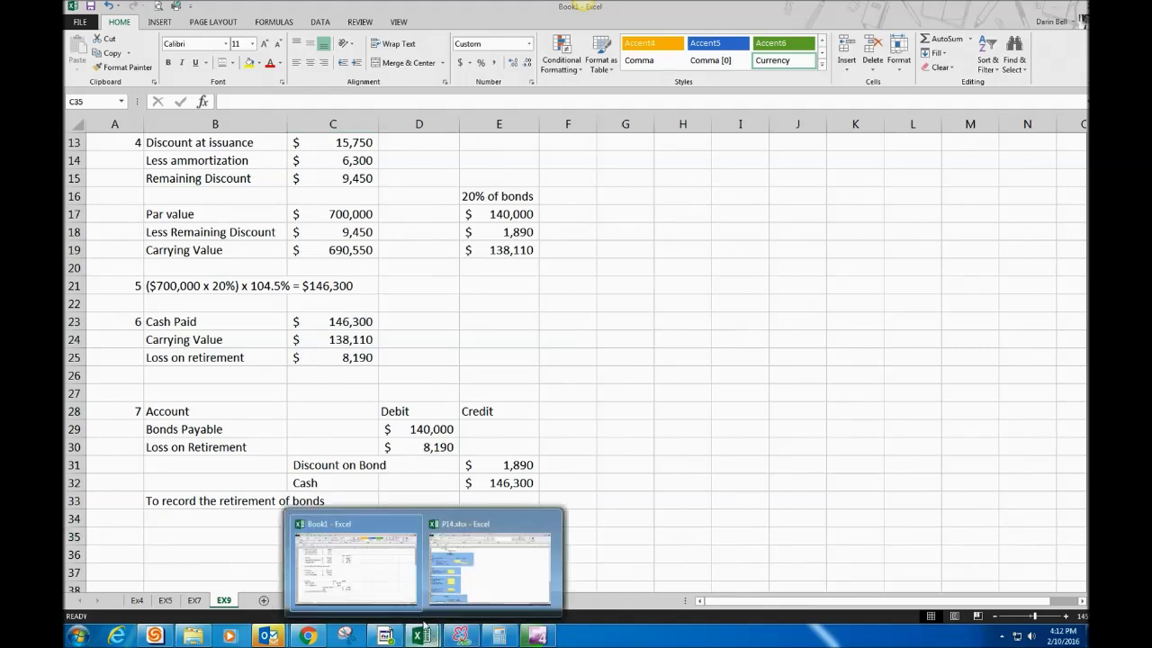
{"action": "left_click", "coordinate": [446, 574]}
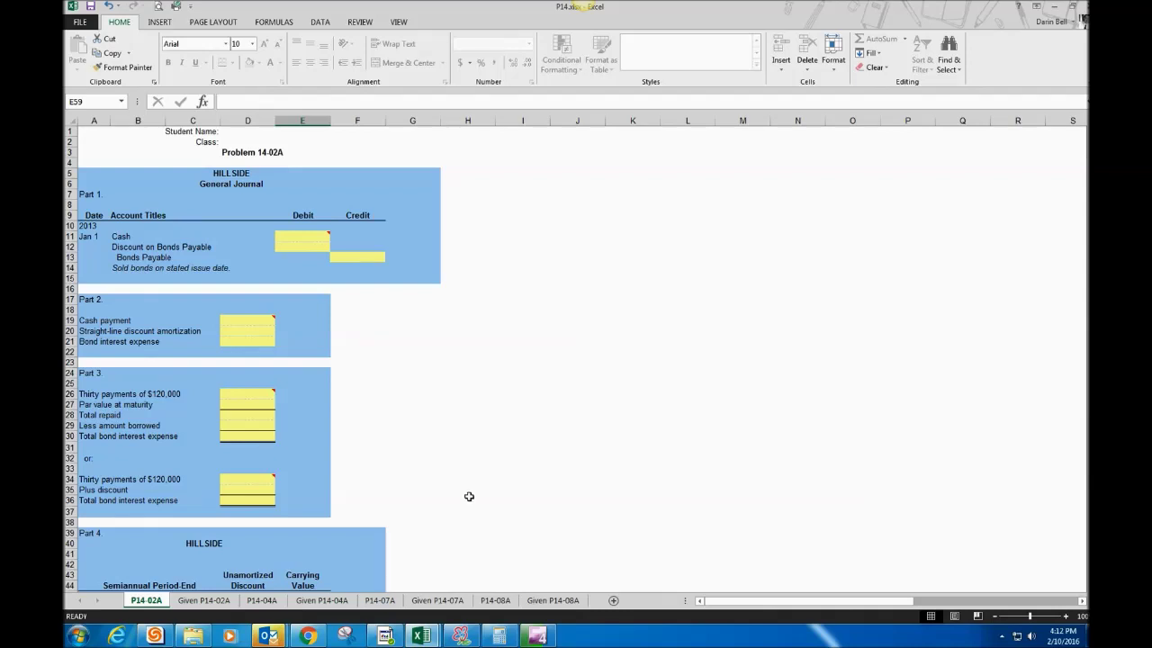
{"action": "scroll", "coordinate": [458, 465], "scroll_direction": "up", "scroll_amount": 1, "text": "ctrl"}
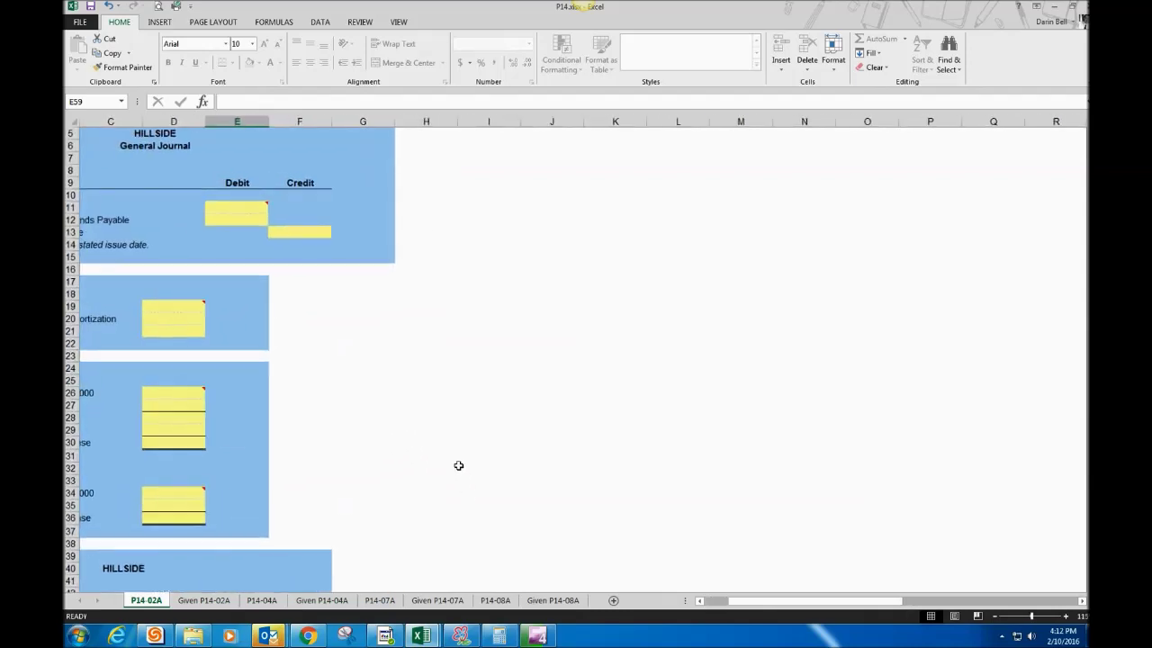
{"action": "left_click_drag", "start_coordinate": [756, 603], "coordinate": [639, 605]}
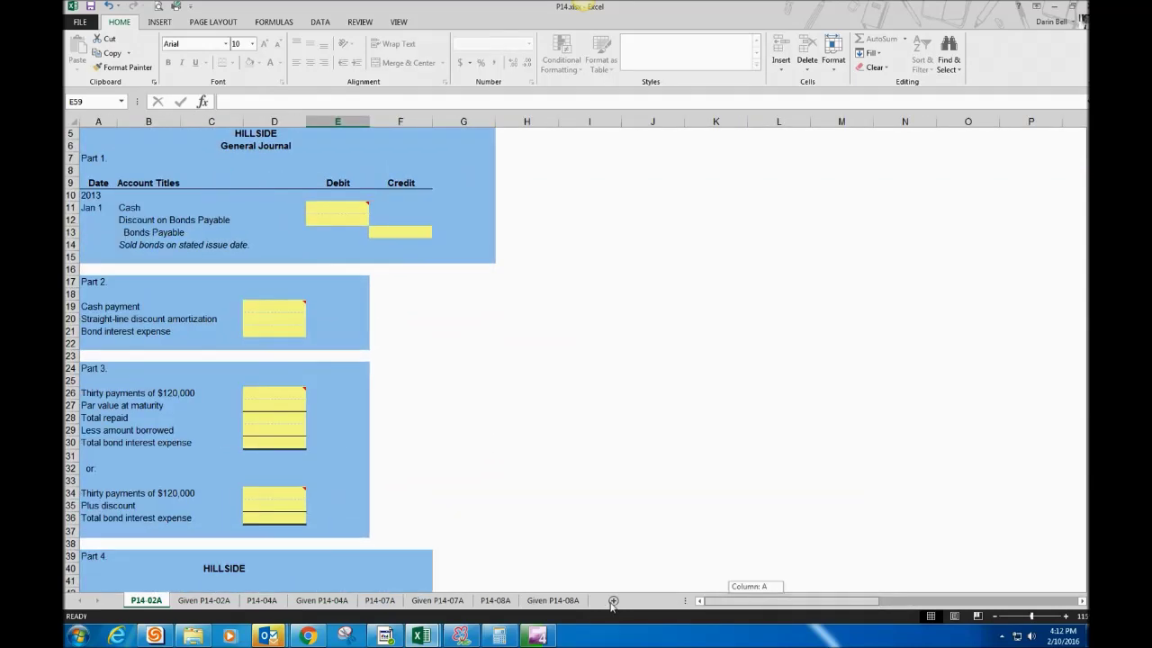
{"action": "scroll", "coordinate": [594, 465], "scroll_direction": "up", "scroll_amount": 2}
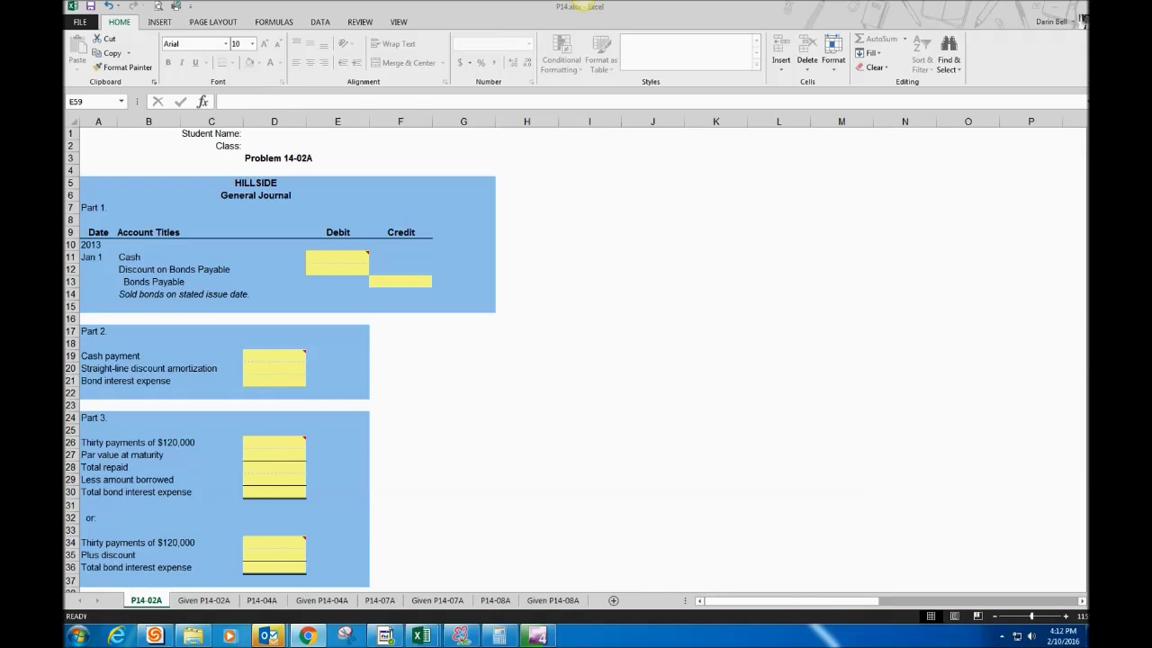
Step: Enter 3456448 in E11 as the Cash debit for the Jan 1 bond issue entry in Part 1
{"action": "left_click", "coordinate": [339, 260]}
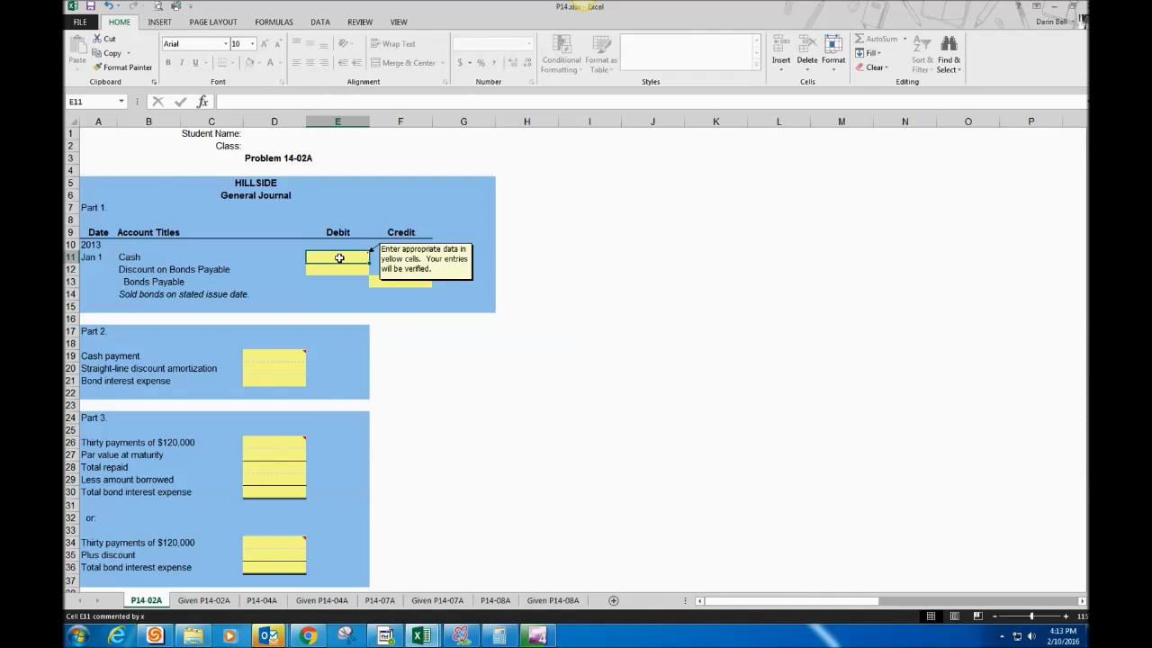
{"action": "double_click", "coordinate": [339, 258]}
{"action": "type", "text": "3456"}
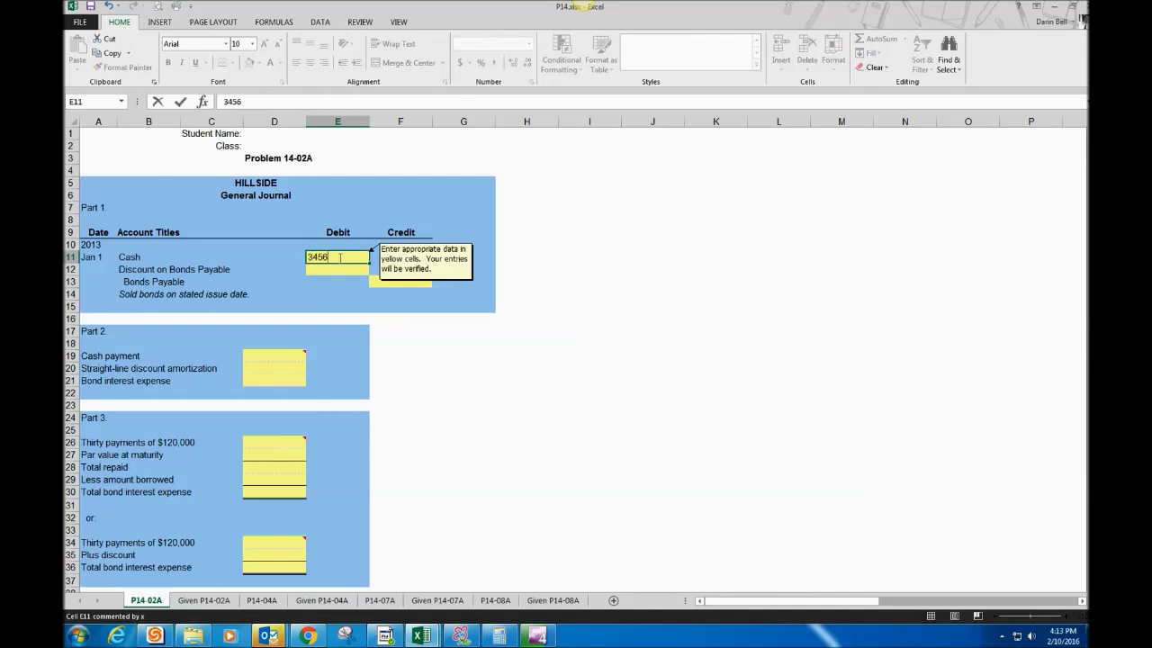
{"action": "type", "text": "448"}
{"action": "key", "text": "Return"}
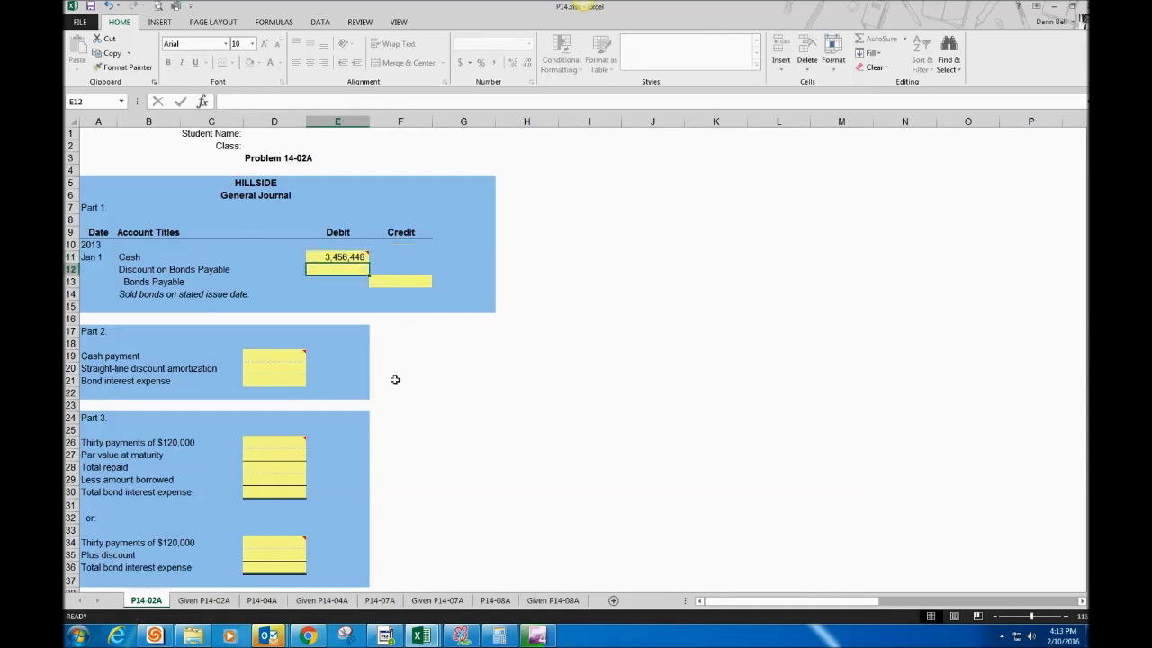
Step: Enter 400000 in F13 as the Bonds Payable credit in the Part 1 journal entry
{"action": "left_click", "coordinate": [401, 280]}
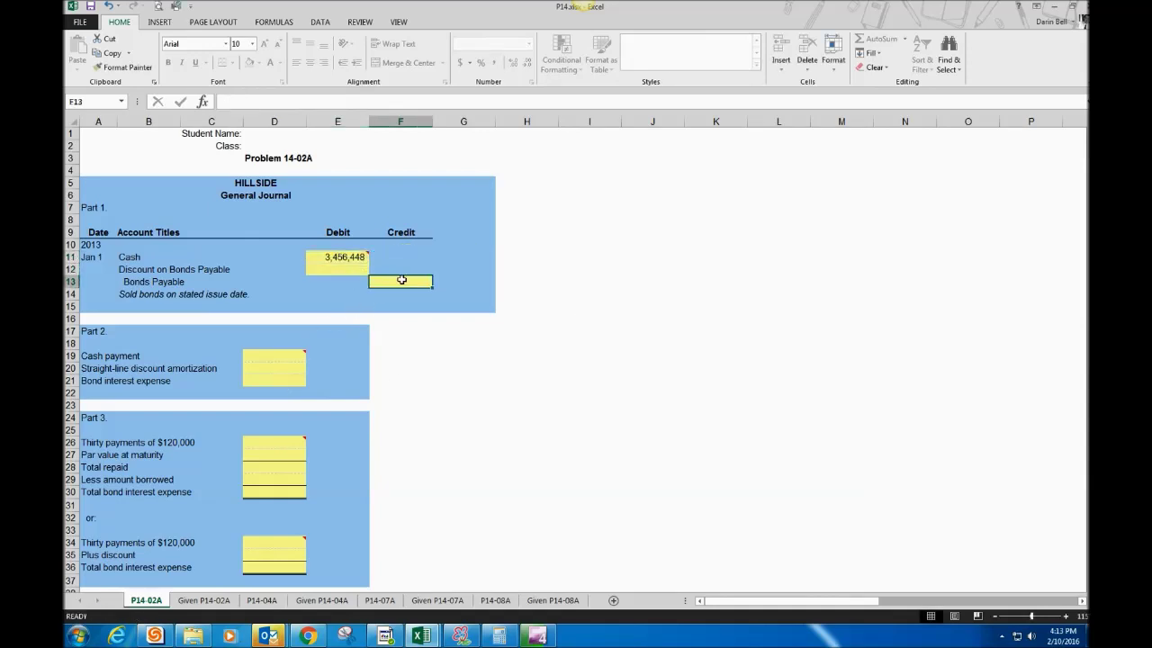
{"action": "type", "text": "400000"}
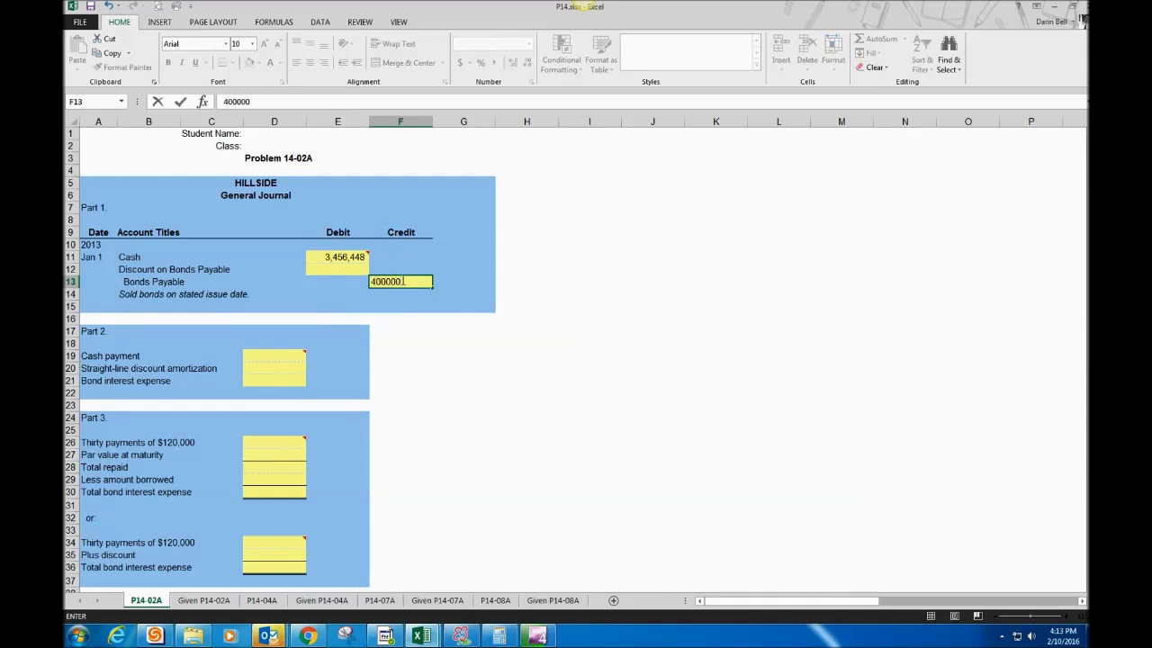
{"action": "key", "text": "Return"}
{"action": "scroll", "coordinate": [399, 278], "scroll_direction": "down", "scroll_amount": 10}
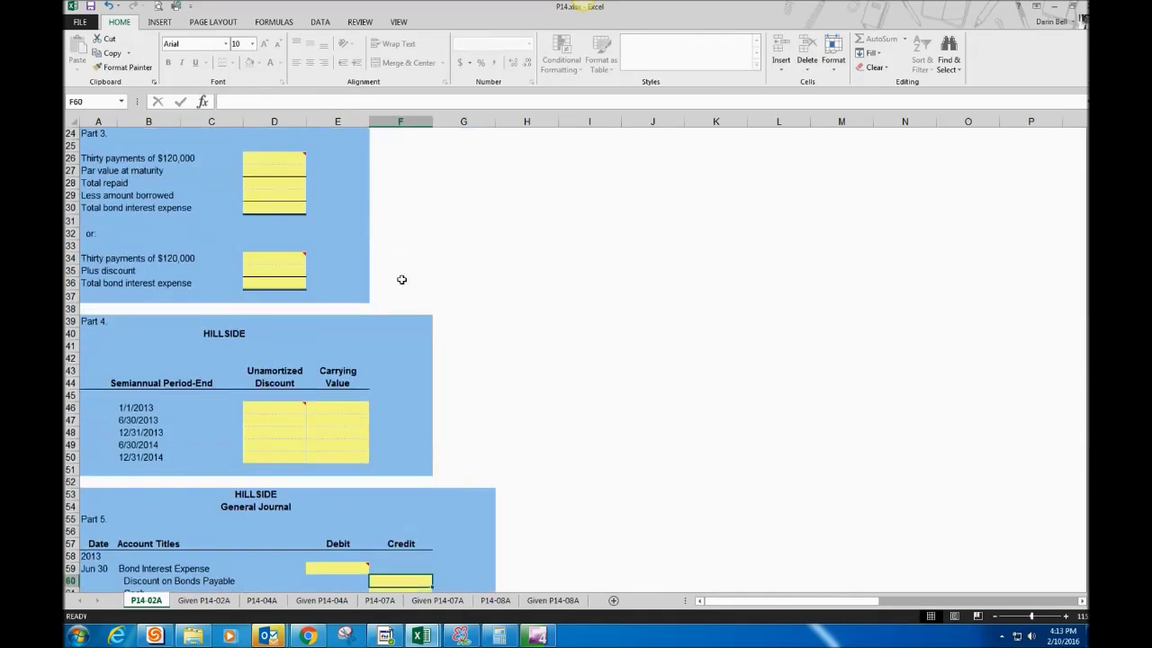
Step: Correct the Bonds Payable credit in F13 of the Part 1 journal entry to 4000000
{"action": "scroll", "coordinate": [405, 270], "scroll_direction": "up", "scroll_amount": 7}
{"action": "scroll", "coordinate": [409, 262], "scroll_direction": "up", "scroll_amount": 2}
{"action": "left_click", "coordinate": [411, 219]}
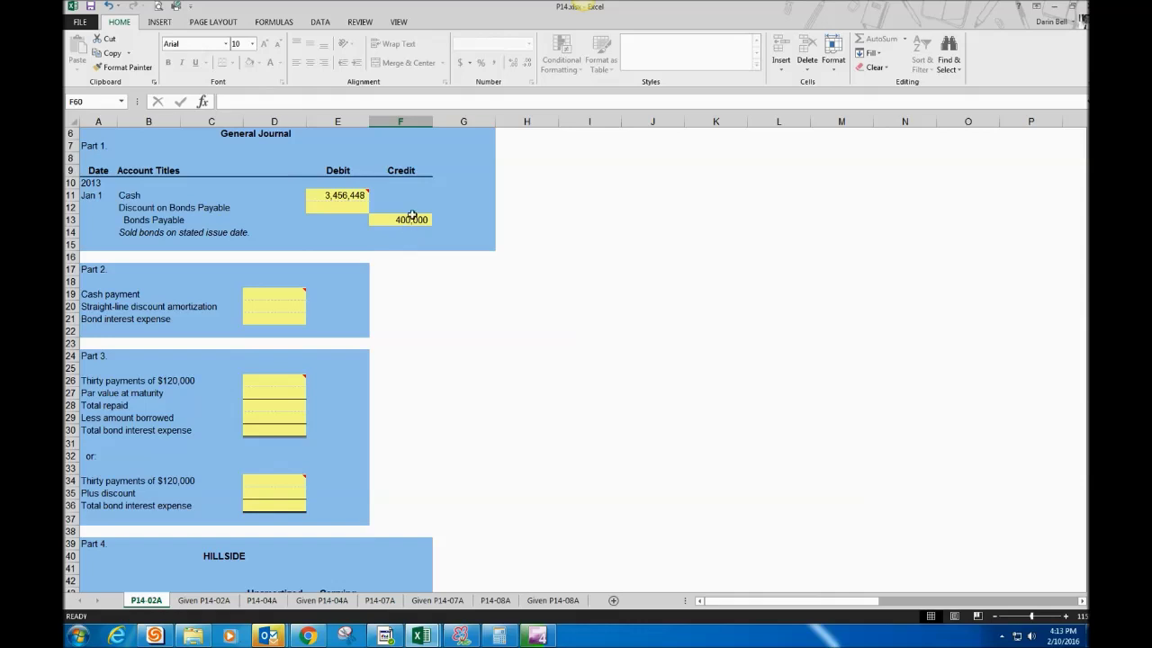
{"action": "type", "text": "400000"}
{"action": "key", "text": "Return"}
Step: Enter 543552 in E12 as the Discount on Bonds Payable debit in the Part 1 journal entry
{"action": "scroll", "coordinate": [409, 220], "scroll_direction": "up", "scroll_amount": 6}
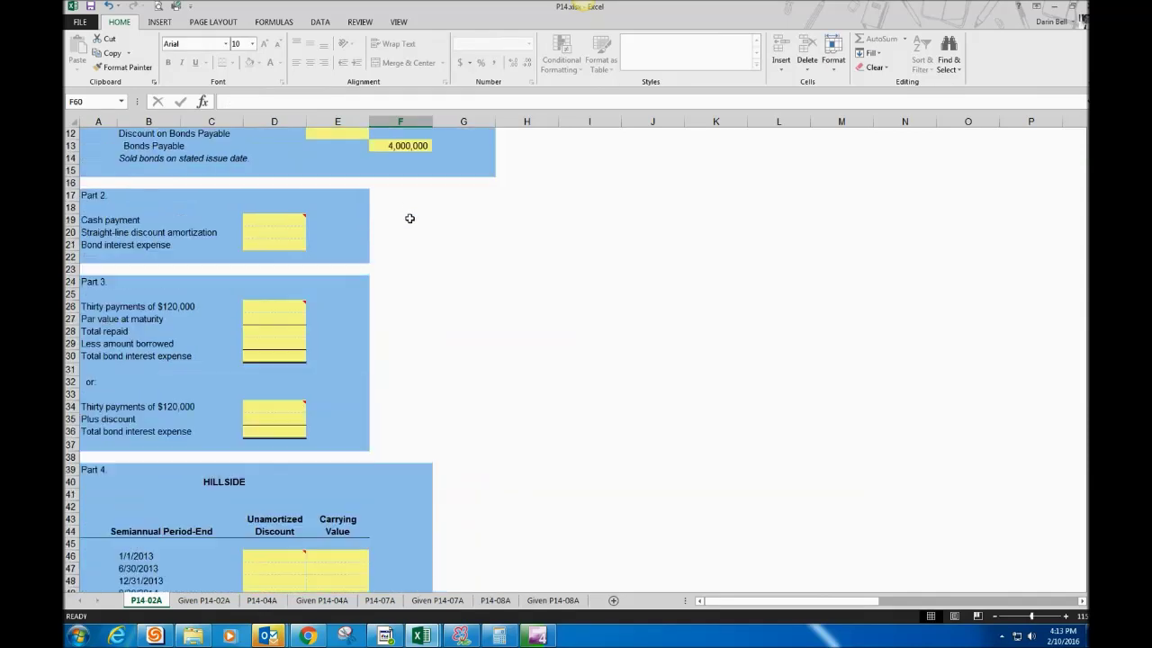
{"action": "left_click", "coordinate": [323, 207]}
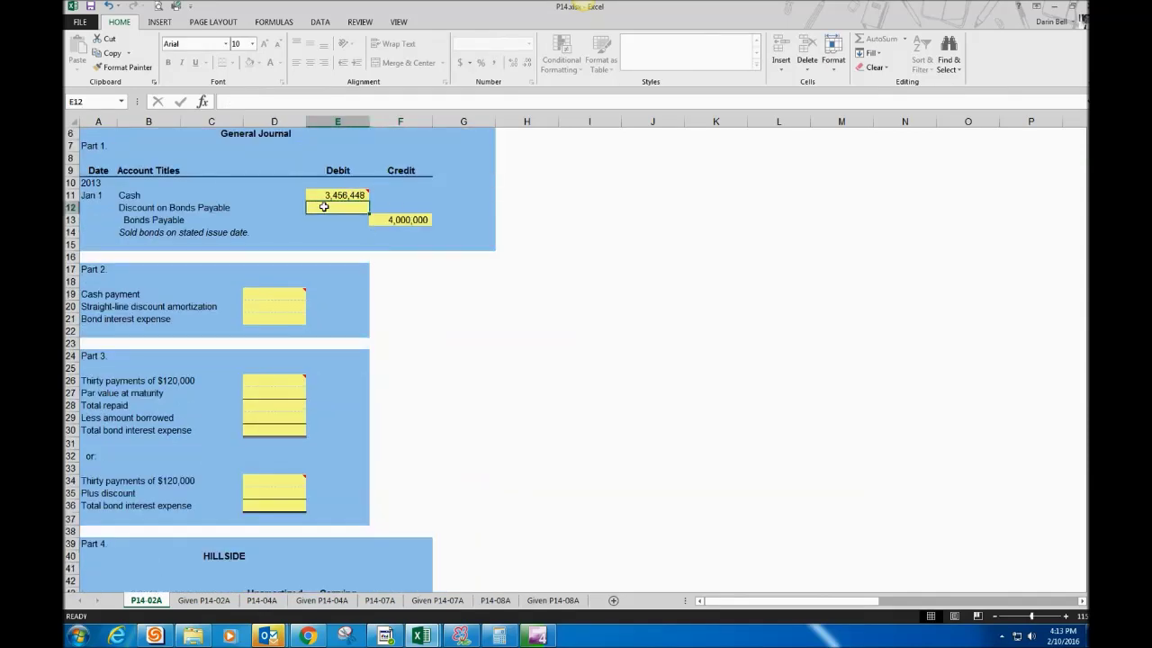
{"action": "type", "text": "543"}
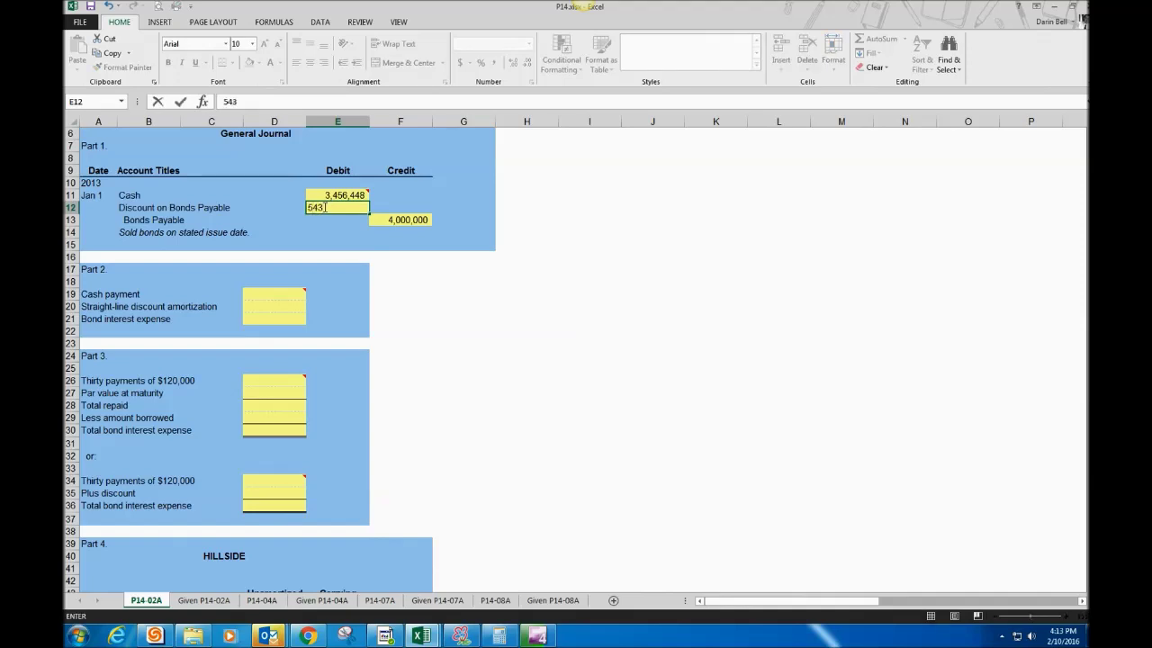
{"action": "type", "text": ",552"}
{"action": "key", "text": "Return"}
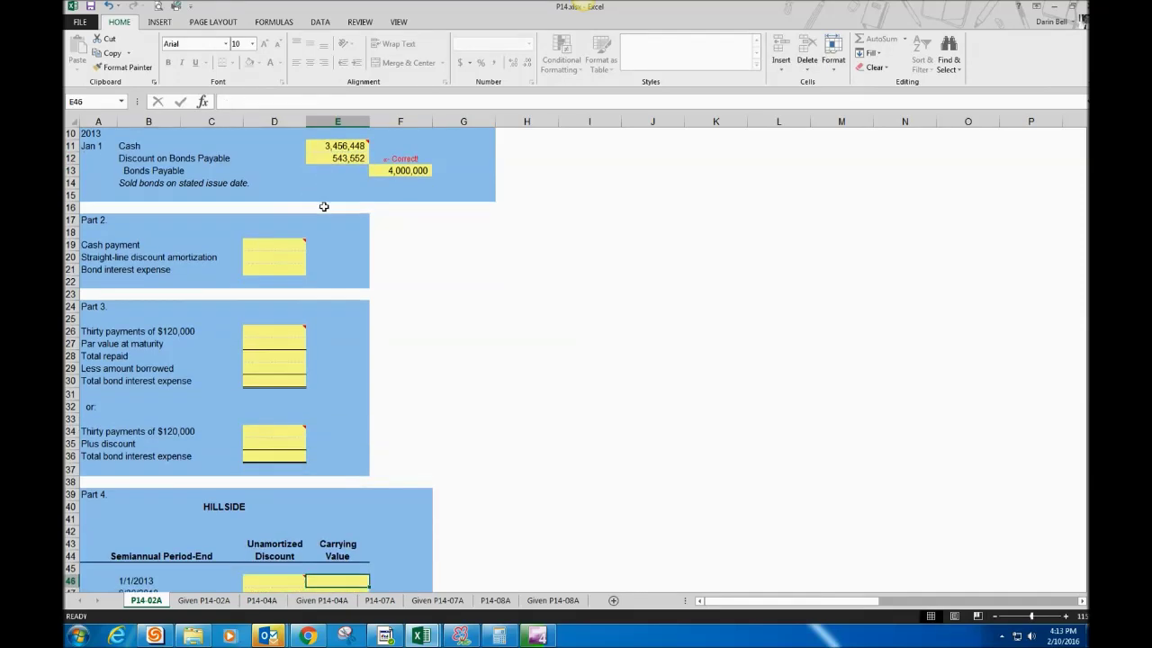
Step: Enter 120000 in D19 as the Part 2 cash payment
{"action": "scroll", "coordinate": [323, 207], "scroll_direction": "up", "scroll_amount": 2}
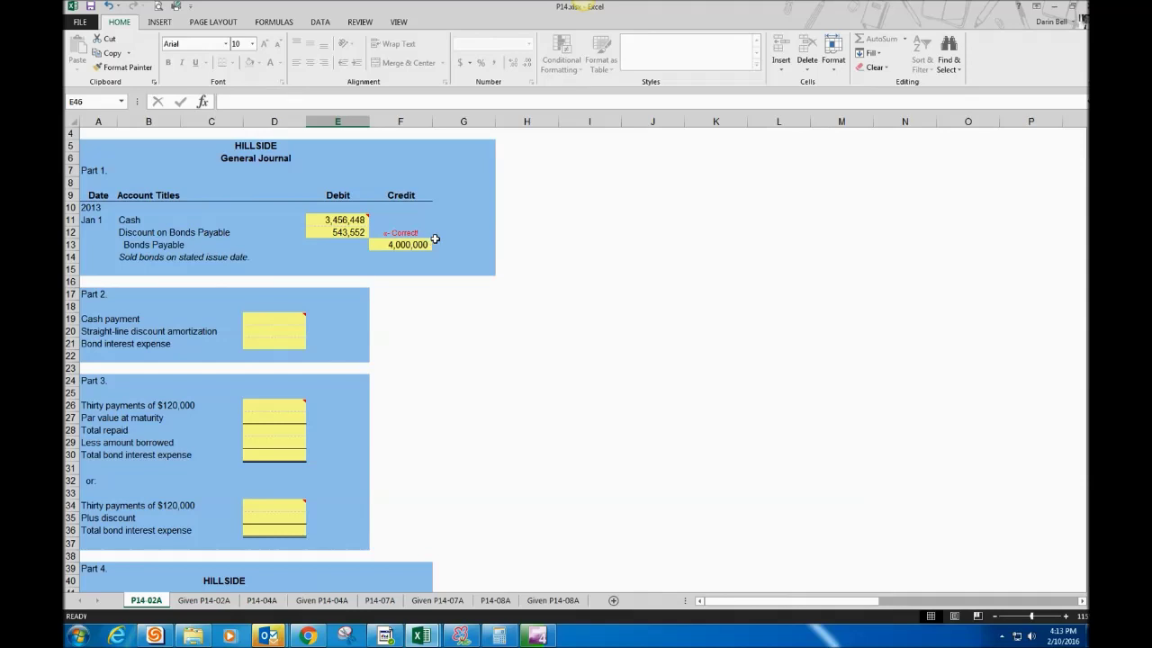
{"action": "left_click", "coordinate": [291, 314]}
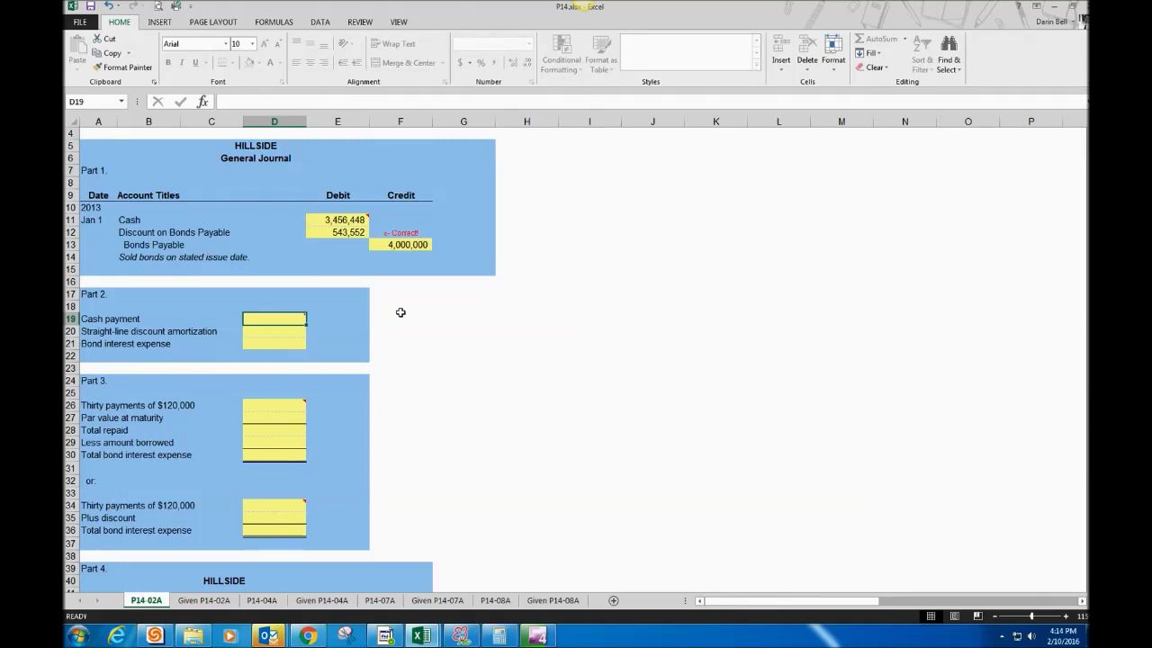
{"action": "type", "text": "120000"}
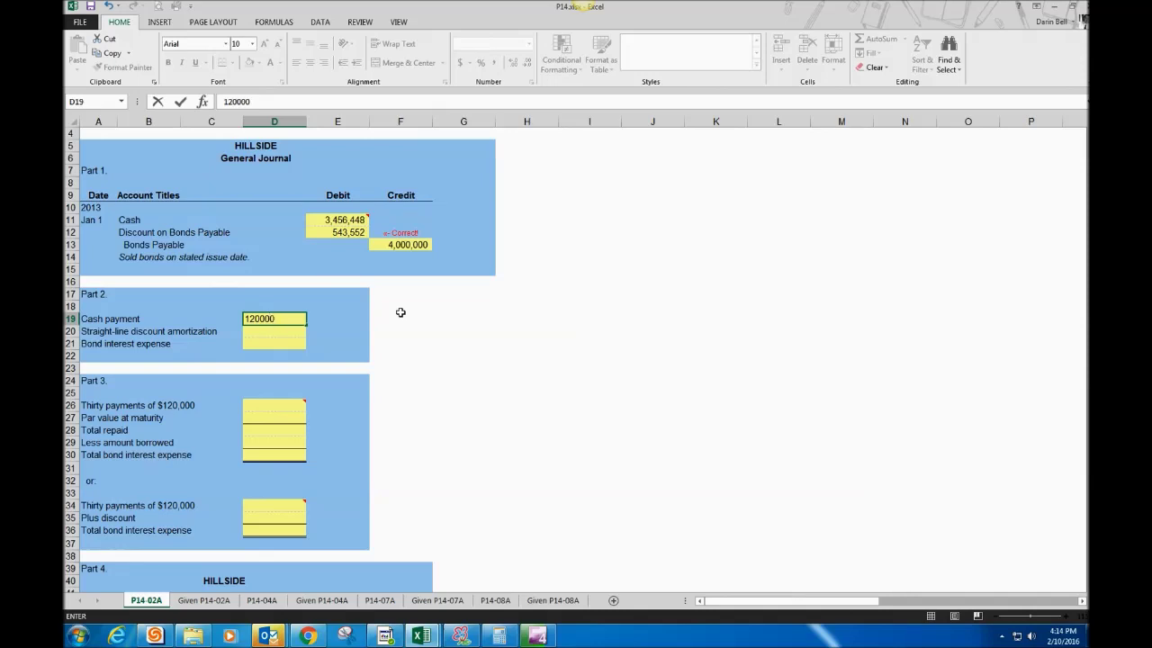
{"action": "key", "text": "Return"}
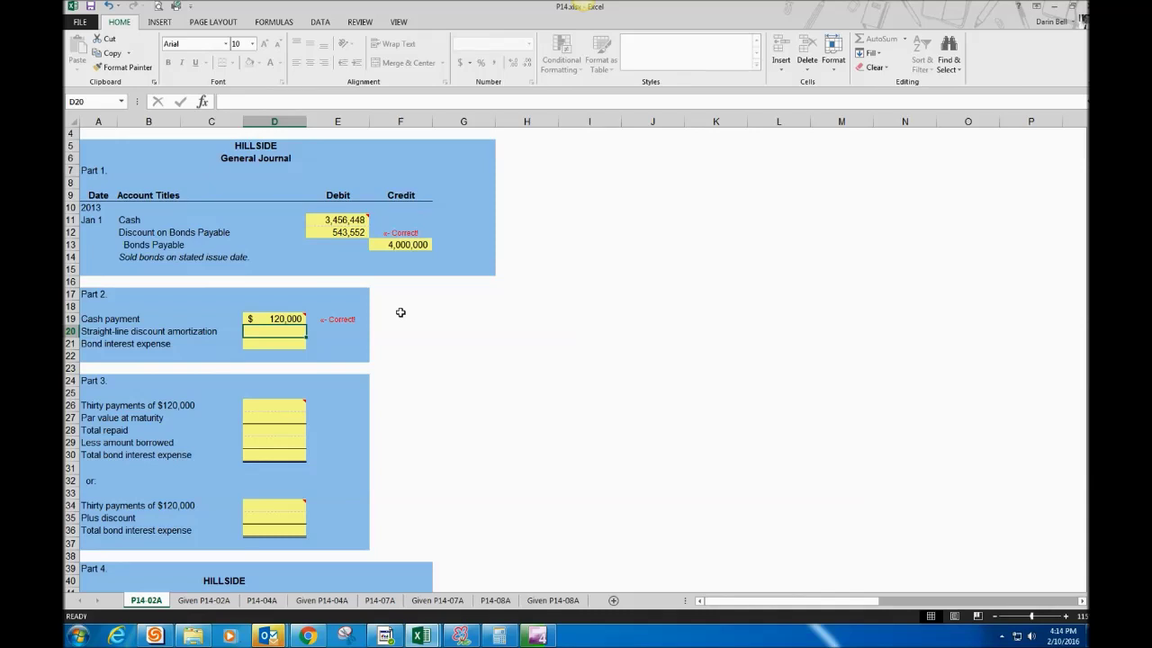
Step: Calculate the Part 2 straight-line discount amortization in D20 with the formula =E12/30
{"action": "left_click", "coordinate": [336, 232]}
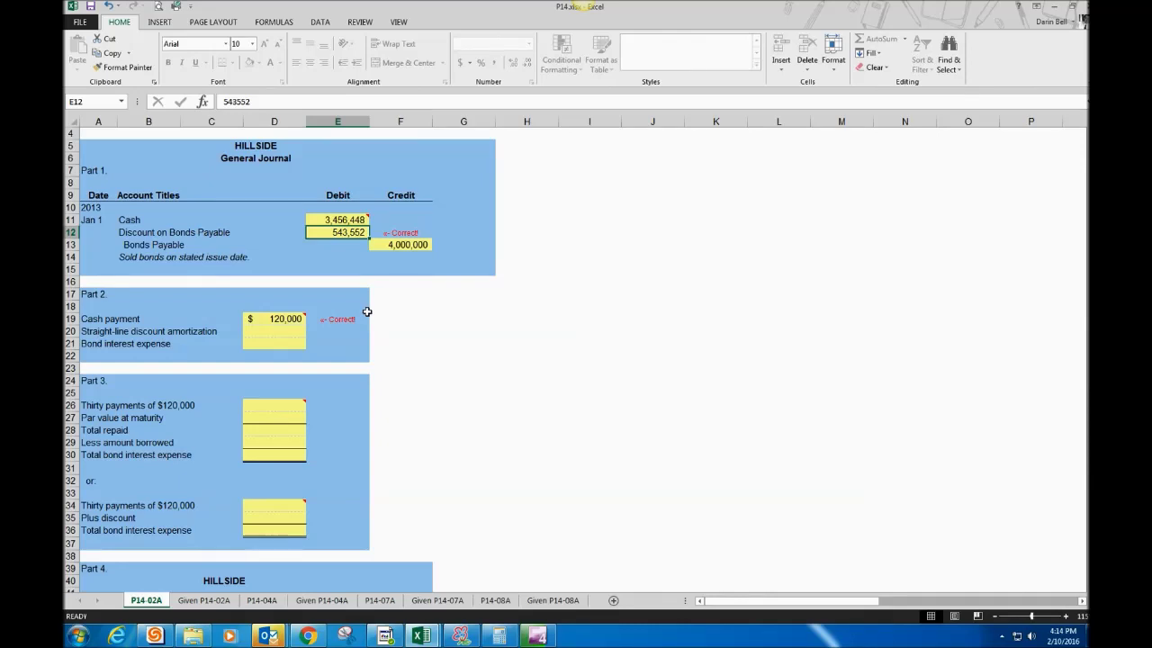
{"action": "left_click", "coordinate": [285, 335]}
{"action": "type", "text": "="}
{"action": "left_click", "coordinate": [355, 232]}
{"action": "type", "text": "/30"}
{"action": "key", "text": "Return"}
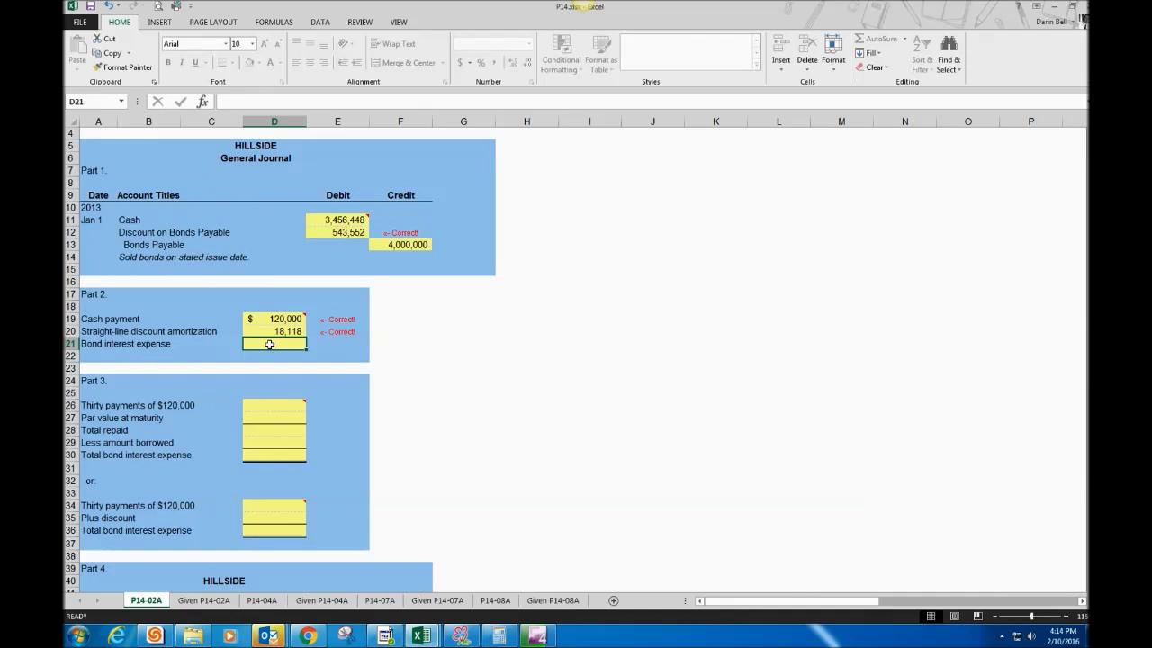
Step: Calculate the Part 2 bond interest expense in D21 by adding the cash payment and discount amortization, =D19+D20
{"action": "type", "text": "="}
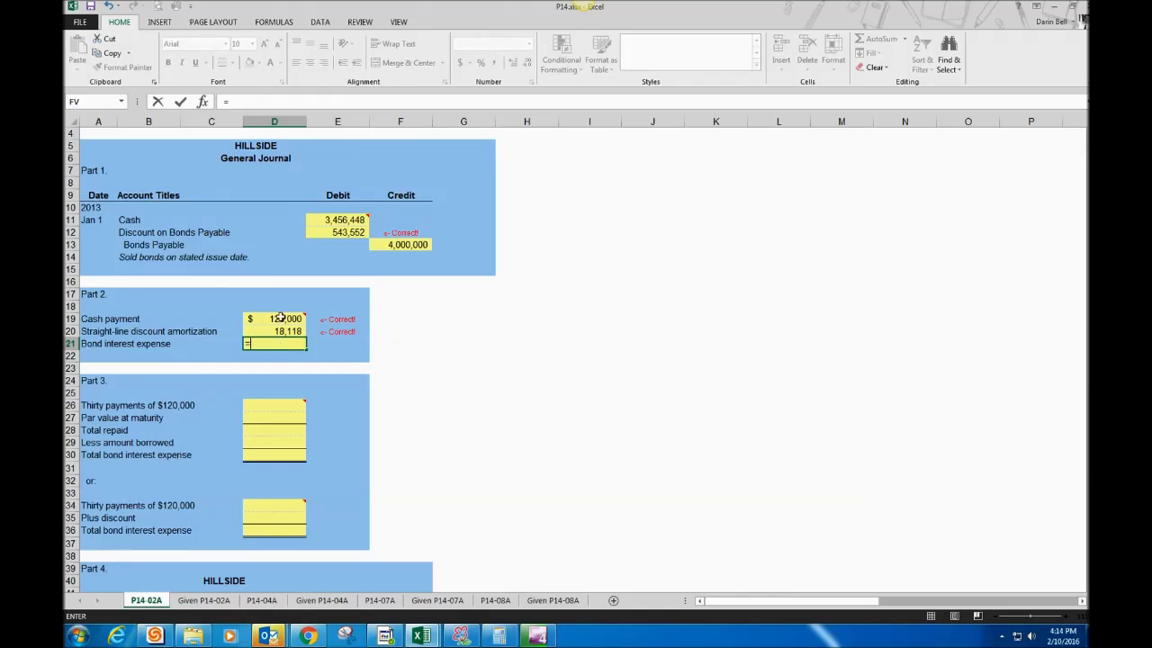
{"action": "left_click", "coordinate": [281, 318]}
{"action": "type", "text": "+"}
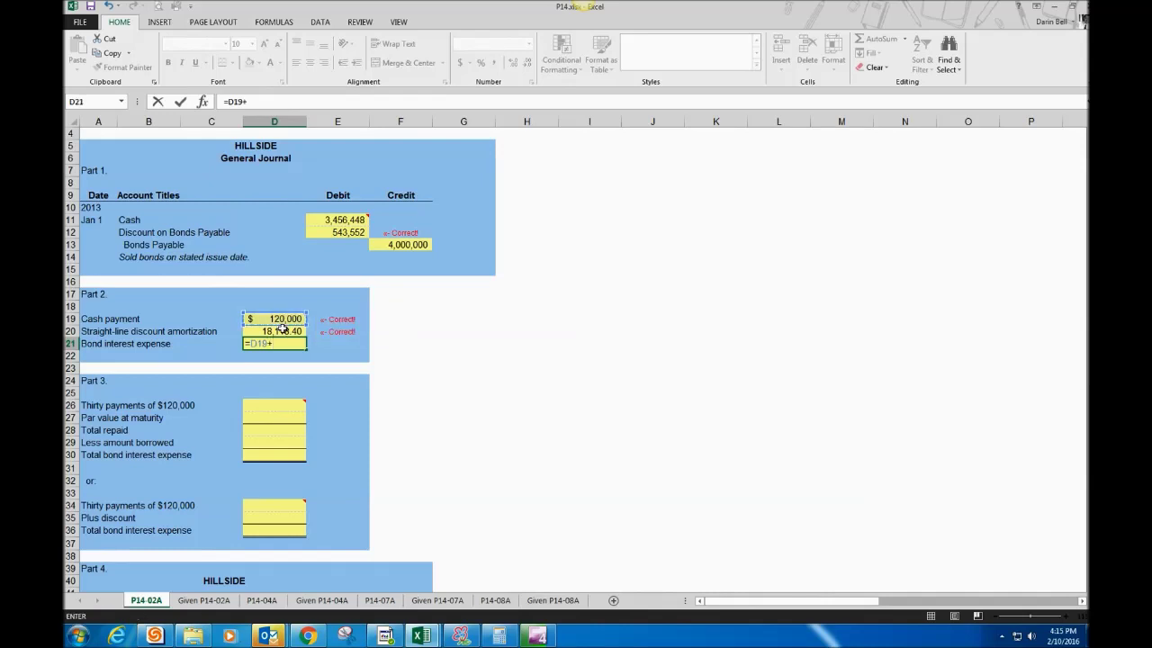
{"action": "left_click", "coordinate": [281, 332]}
{"action": "key", "text": "Return"}
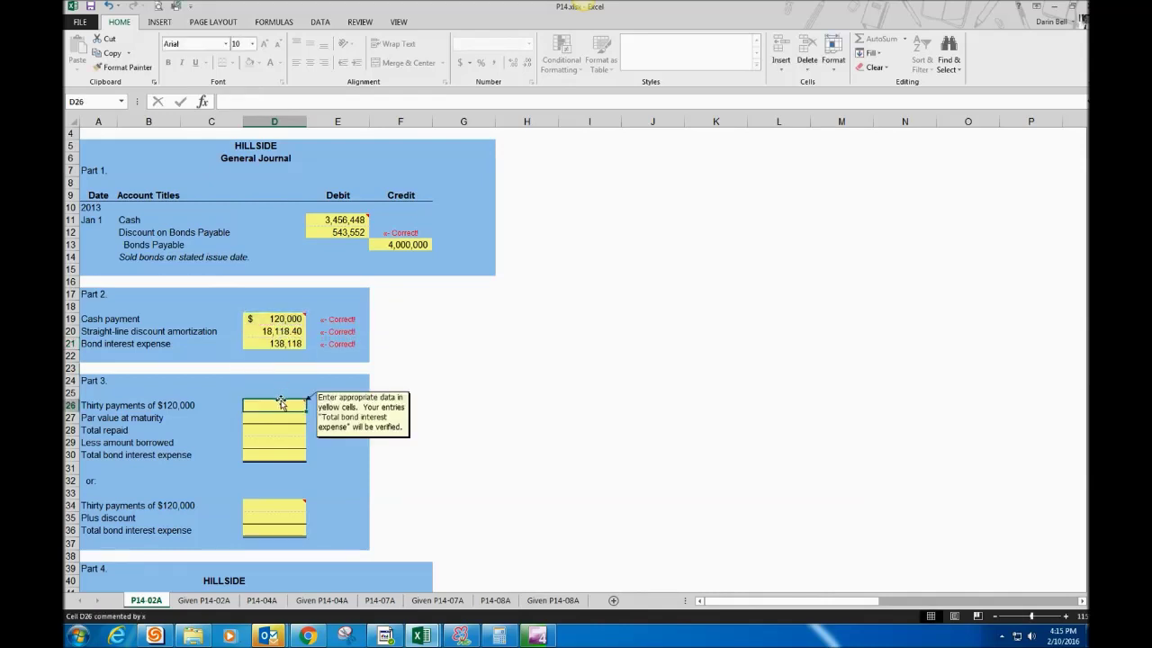
Step: Fill in the first Part 3 amounts: =120000*30 in D26 for the thirty payments and 4000000 in D27 for par value
{"action": "scroll", "coordinate": [281, 403], "scroll_direction": "down", "scroll_amount": 1}
{"action": "scroll", "coordinate": [281, 403], "scroll_direction": "down", "scroll_amount": 3}
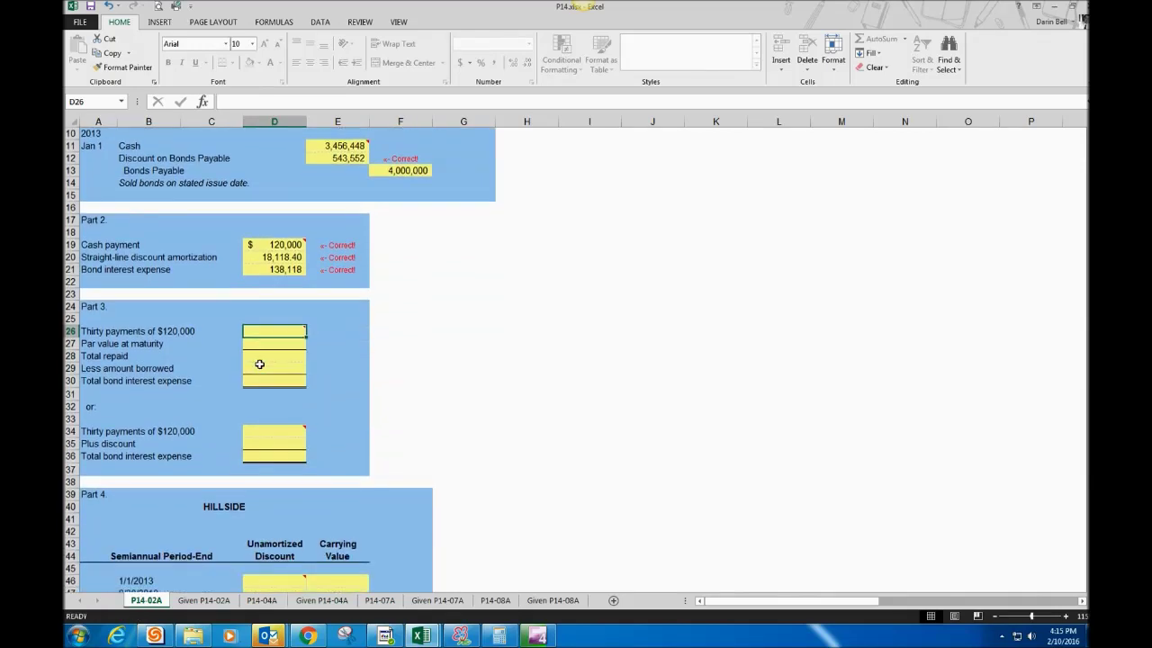
{"action": "scroll", "coordinate": [259, 364], "scroll_direction": "down", "scroll_amount": 1}
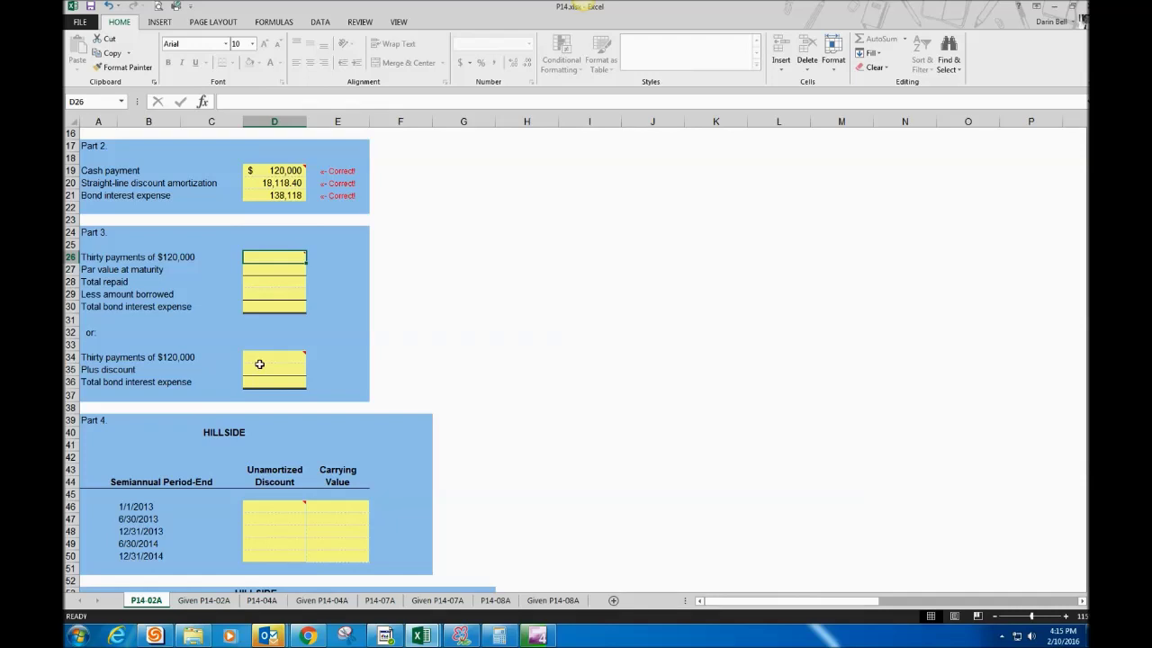
{"action": "type", "text": "=1"}
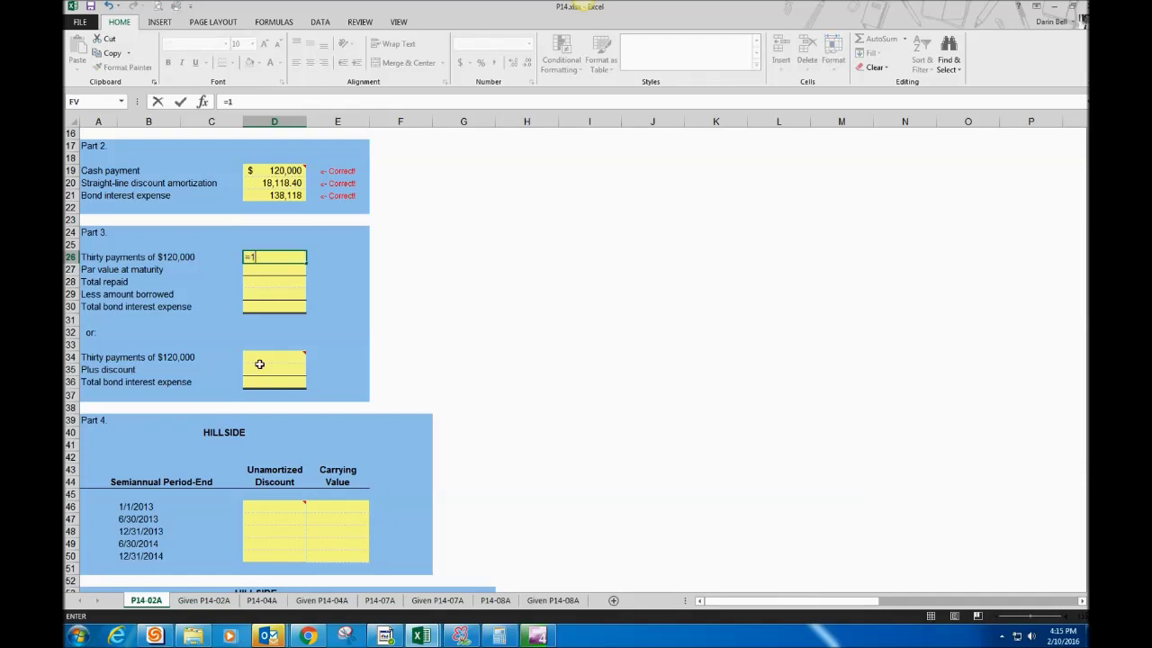
{"action": "type", "text": "20000*30"}
{"action": "key", "text": "Return"}
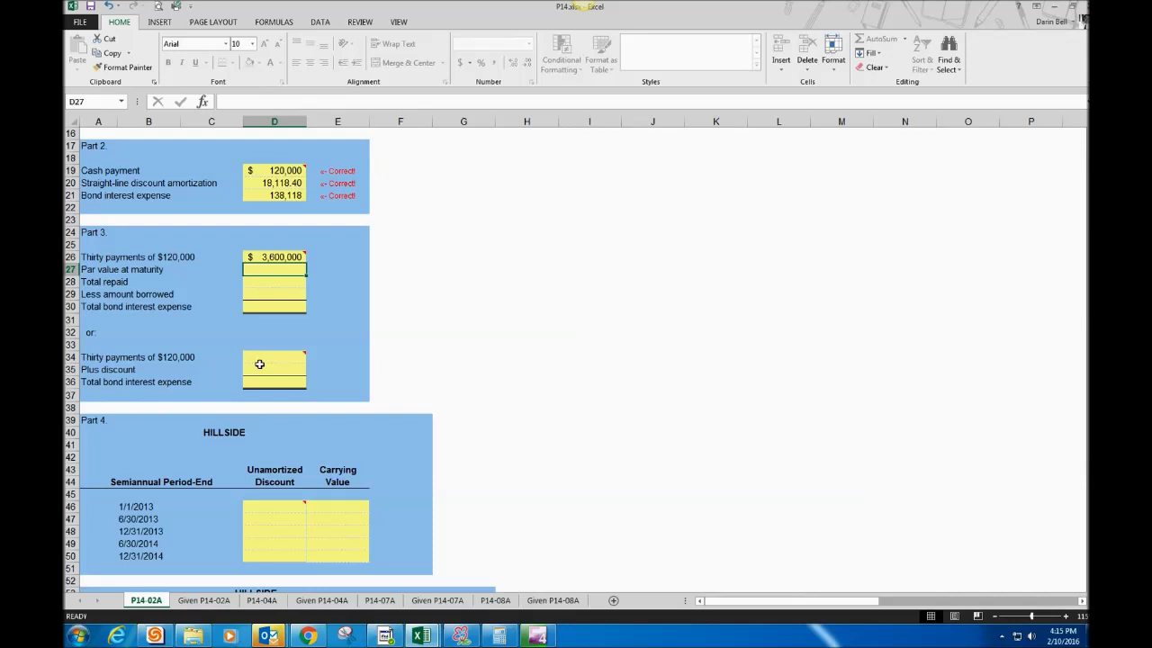
{"action": "type", "text": "4000000"}
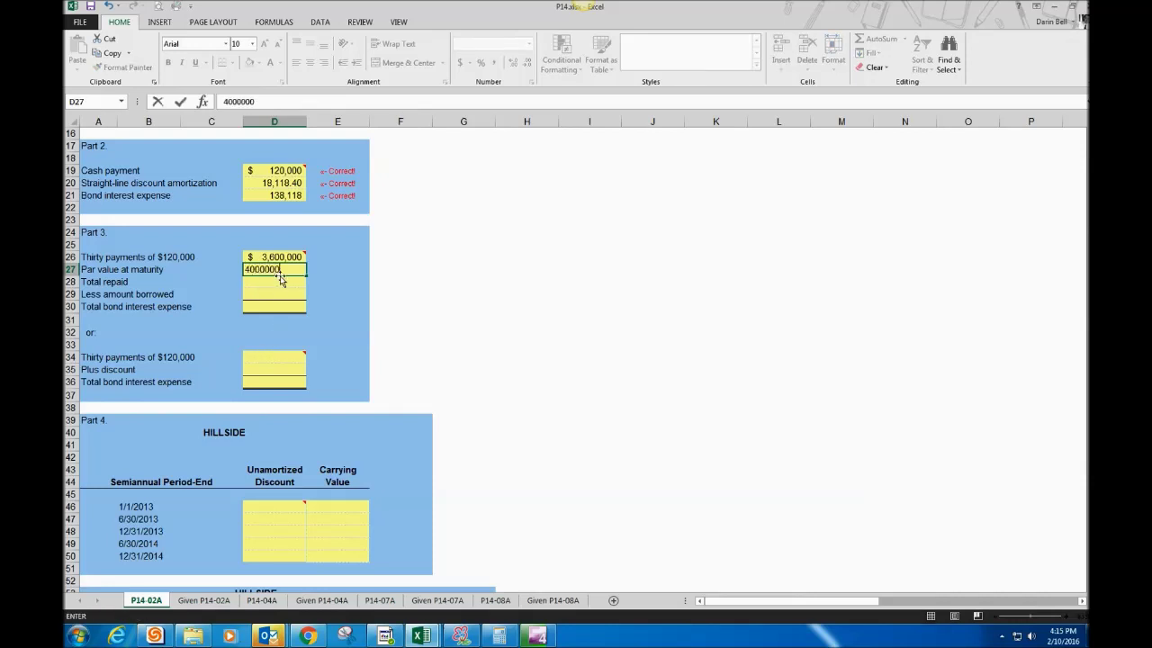
{"action": "key", "text": "Return"}
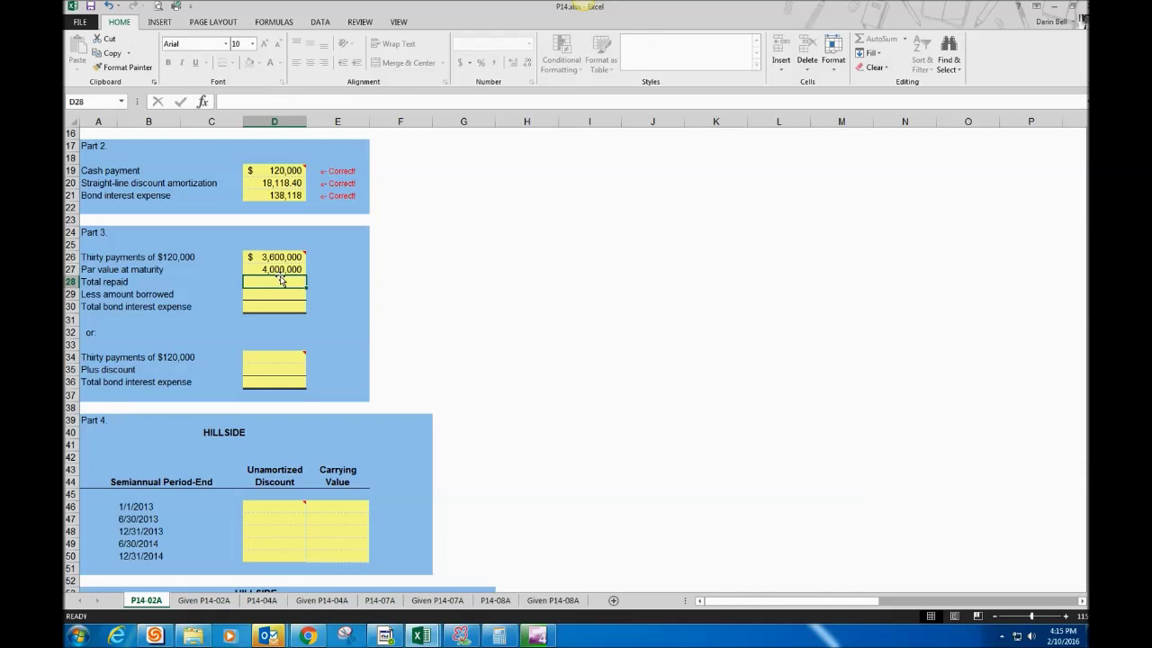
Step: Calculate the Part 3 total repaid in D28 as the thirty payments plus par value, =D26+D27
{"action": "type", "text": "="}
{"action": "left_click", "coordinate": [284, 257]}
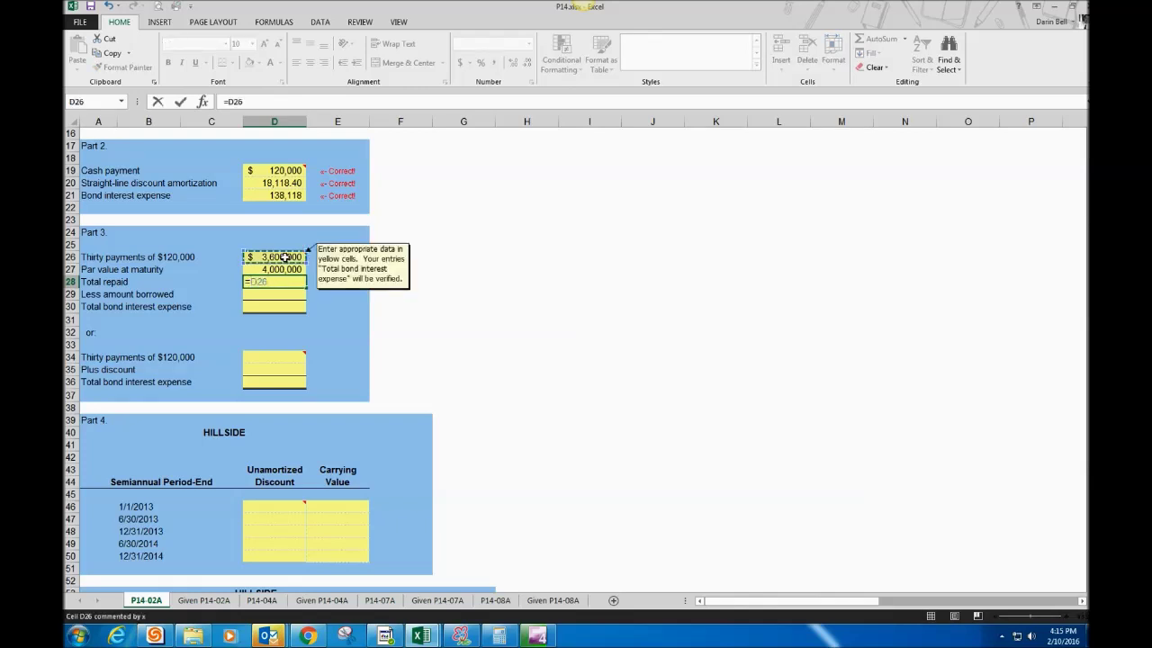
{"action": "type", "text": "+"}
{"action": "left_click", "coordinate": [281, 269]}
{"action": "key", "text": "Return"}
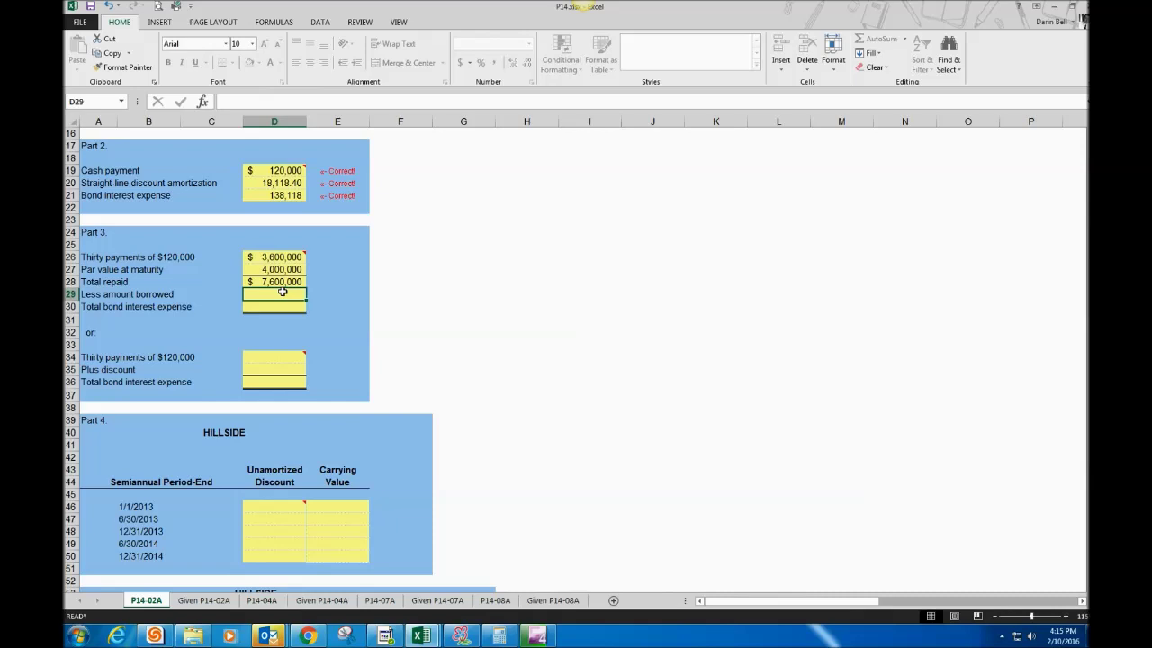
Step: Link the Part 3 amount borrowed in D29 to the Cash debit from Part 1, =E11
{"action": "scroll", "coordinate": [283, 293], "scroll_direction": "up", "scroll_amount": 4}
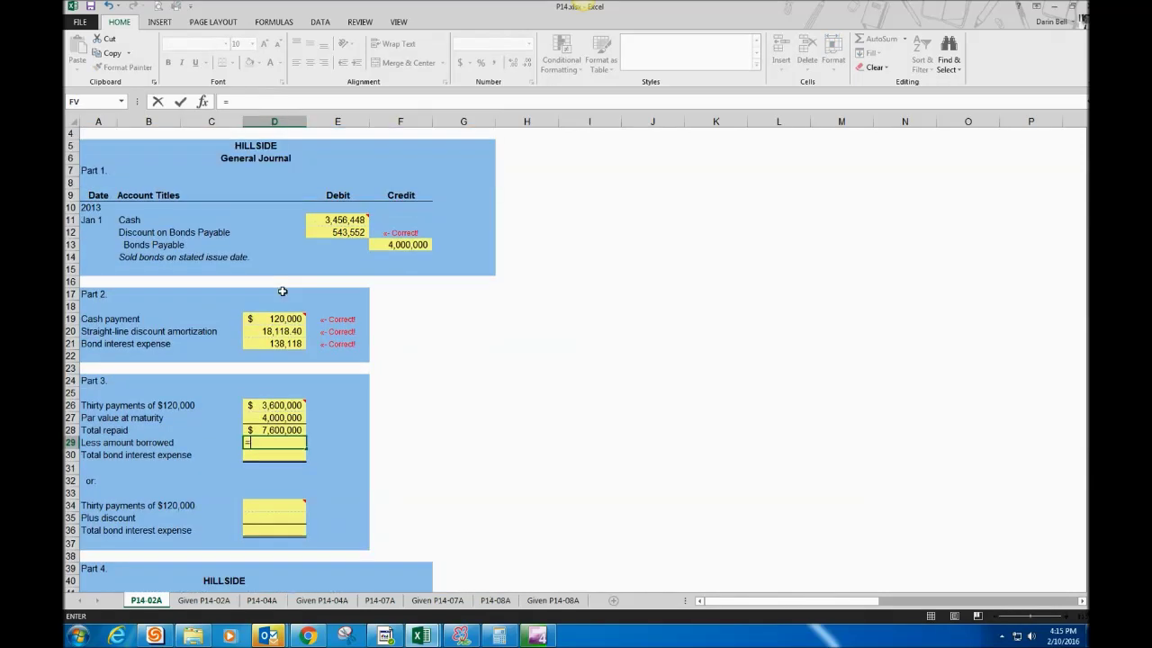
{"action": "left_click", "coordinate": [357, 220]}
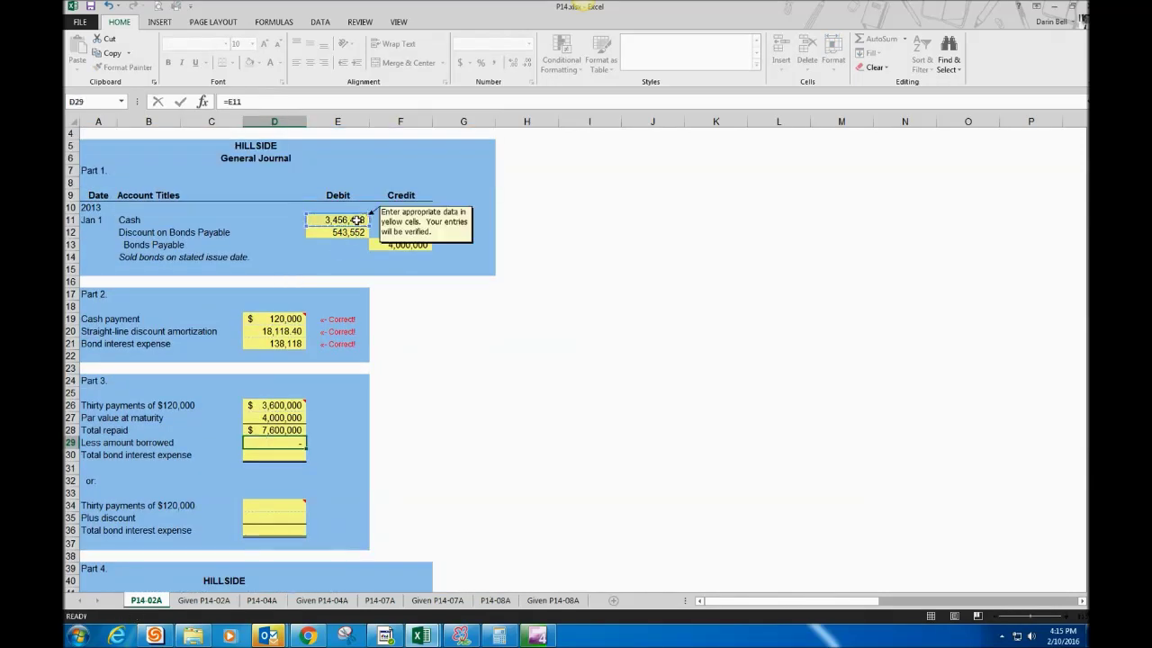
{"action": "key", "text": "Return"}
Step: Calculate the total bond interest expense in D30 as total repaid less amount borrowed, =D28-D29
{"action": "scroll", "coordinate": [271, 309], "scroll_direction": "down", "scroll_amount": 2}
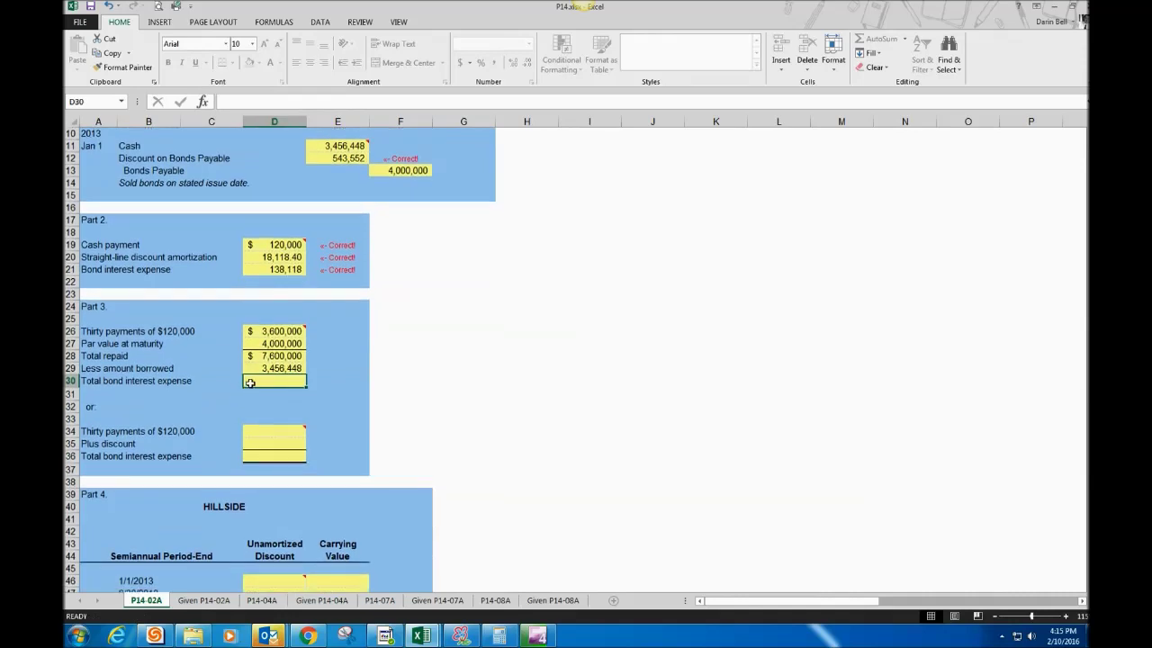
{"action": "type", "text": "="}
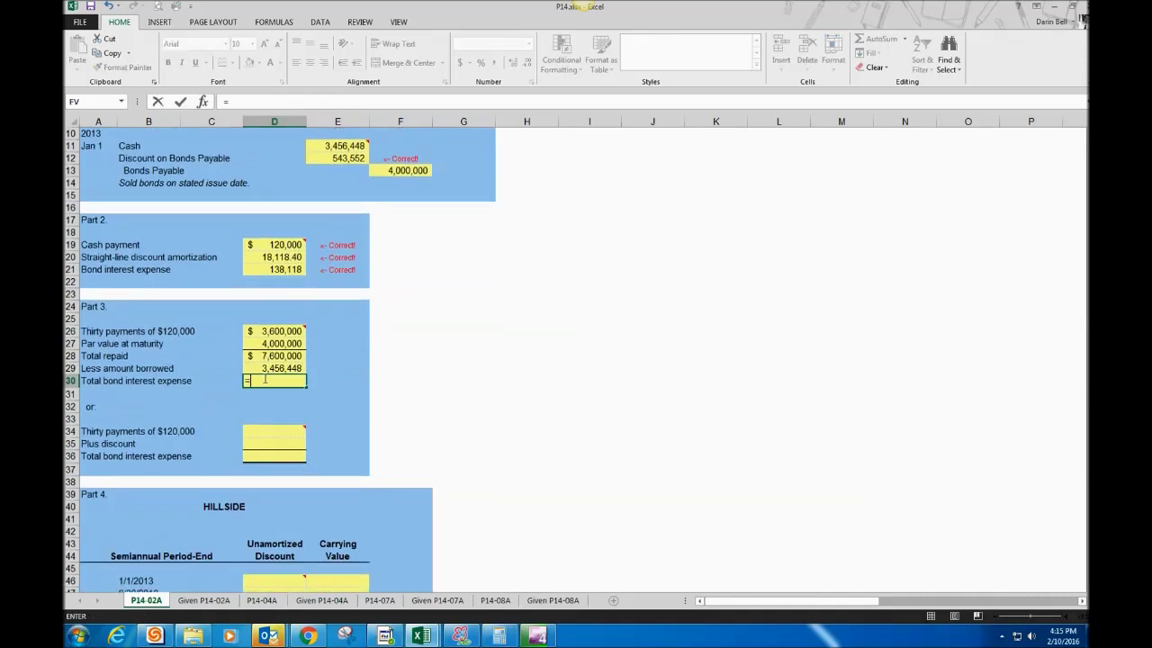
{"action": "left_click", "coordinate": [269, 355]}
{"action": "type", "text": "-"}
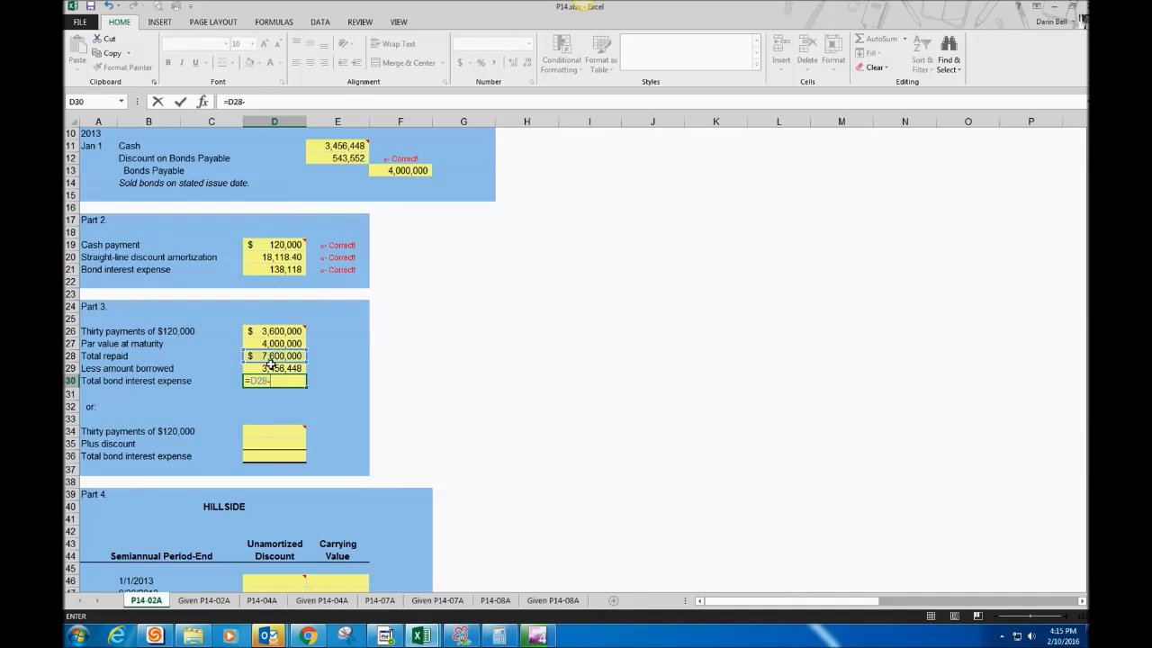
{"action": "left_click", "coordinate": [274, 369]}
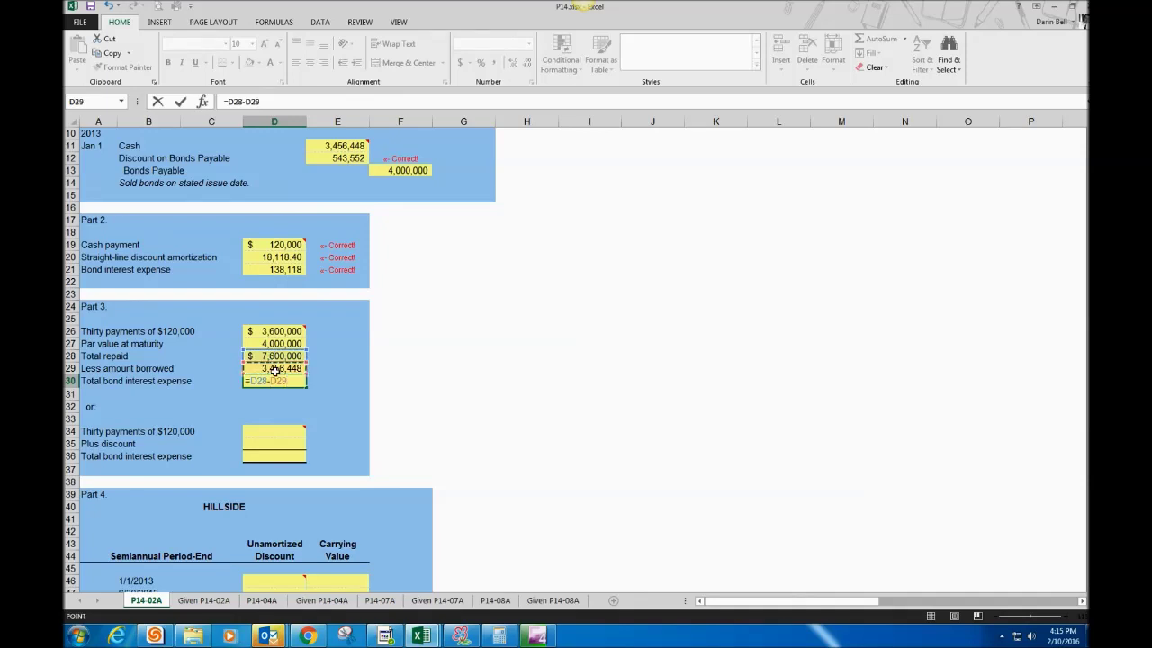
{"action": "key", "text": "Return"}
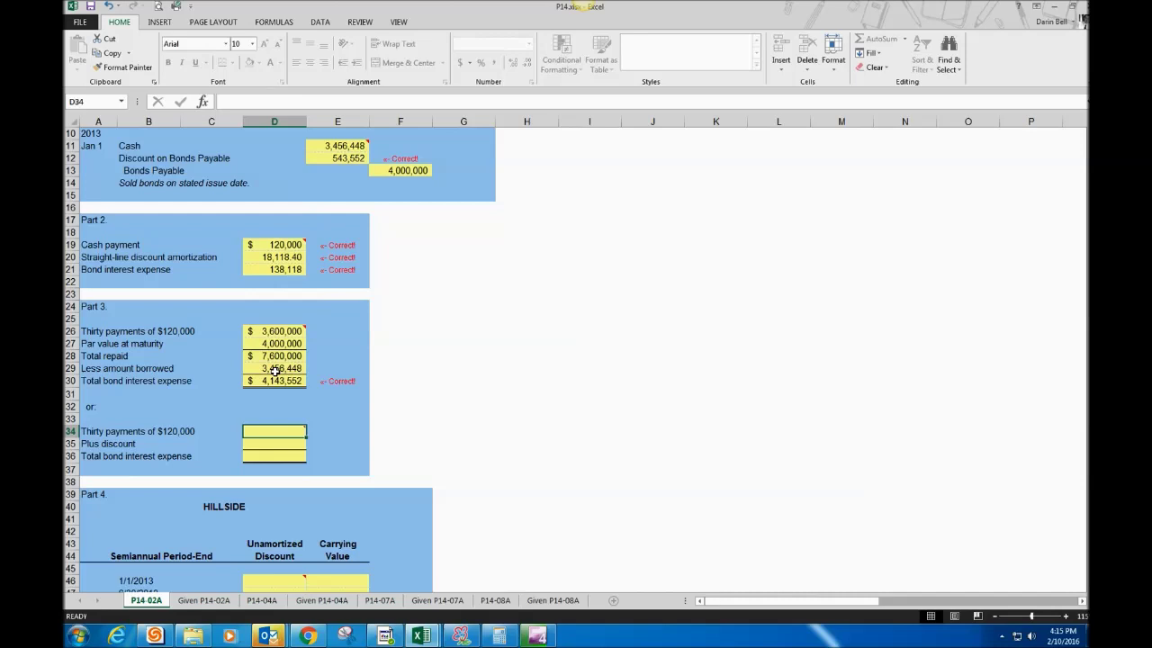
Step: Enter 3600000 in D34 for the thirty payments in the alternative Part 3 calculation
{"action": "scroll", "coordinate": [274, 370], "scroll_direction": "down", "scroll_amount": 1}
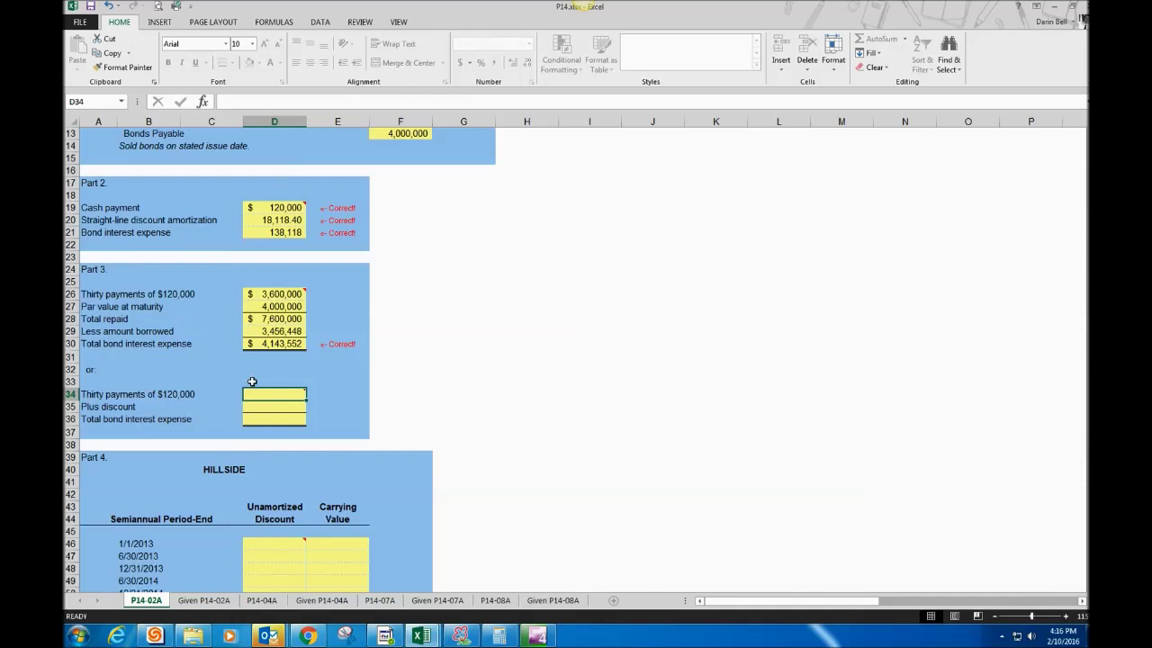
{"action": "type", "text": "3,60"}
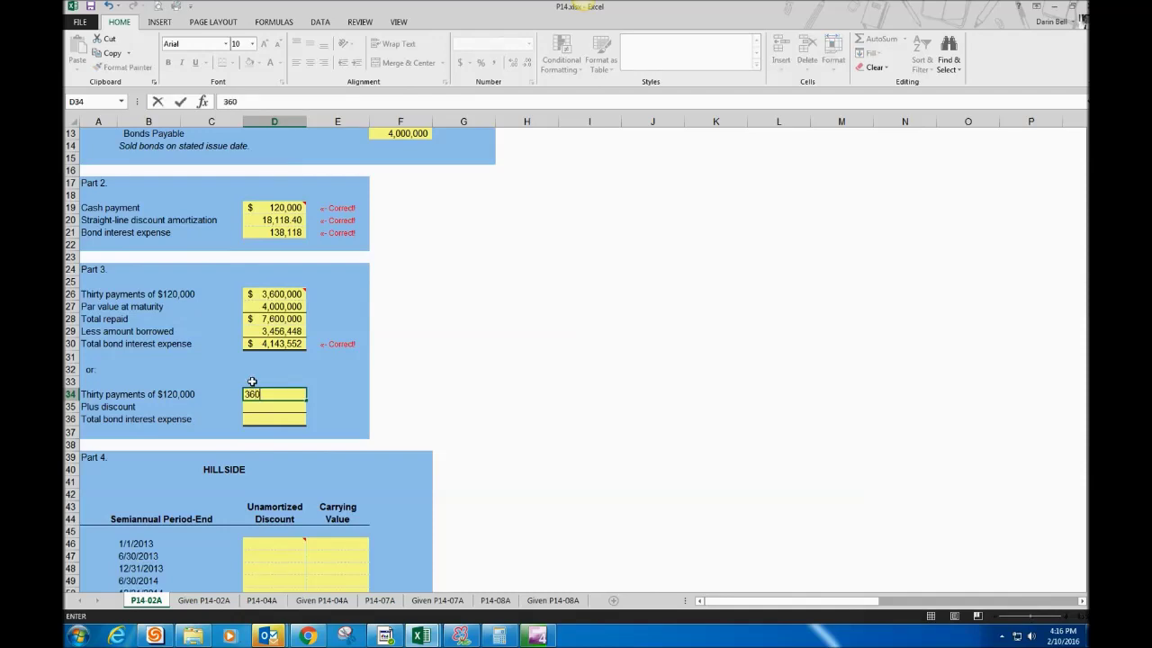
{"action": "type", "text": "0,"}
{"action": "type", "text": "000"}
{"action": "key", "text": "Return"}
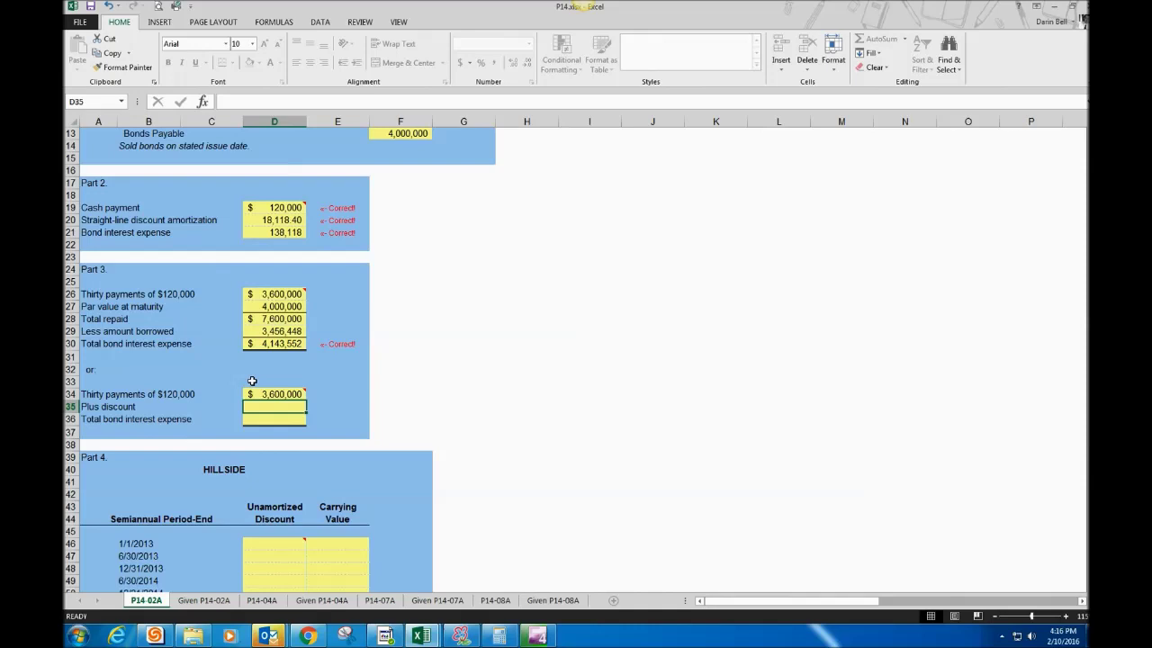
Step: Link the Part 3 plus discount amount in D35 to the Discount on Bonds Payable debit from Part 1, =E12
{"action": "type", "text": "="}
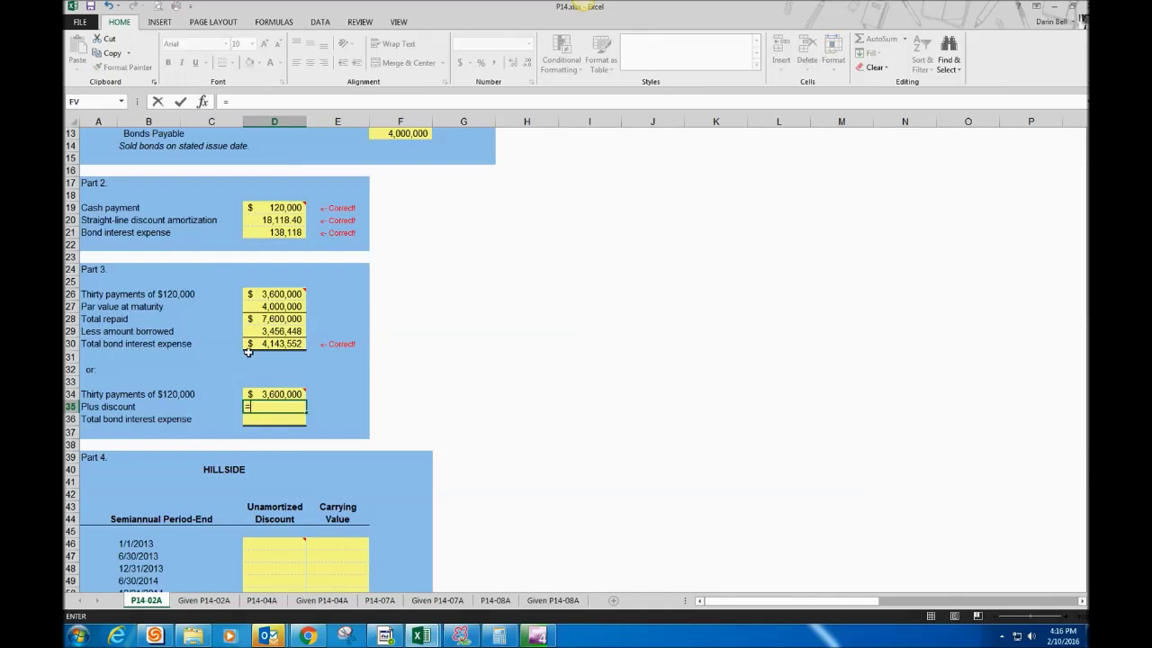
{"action": "scroll", "coordinate": [419, 316], "scroll_direction": "up", "scroll_amount": 2}
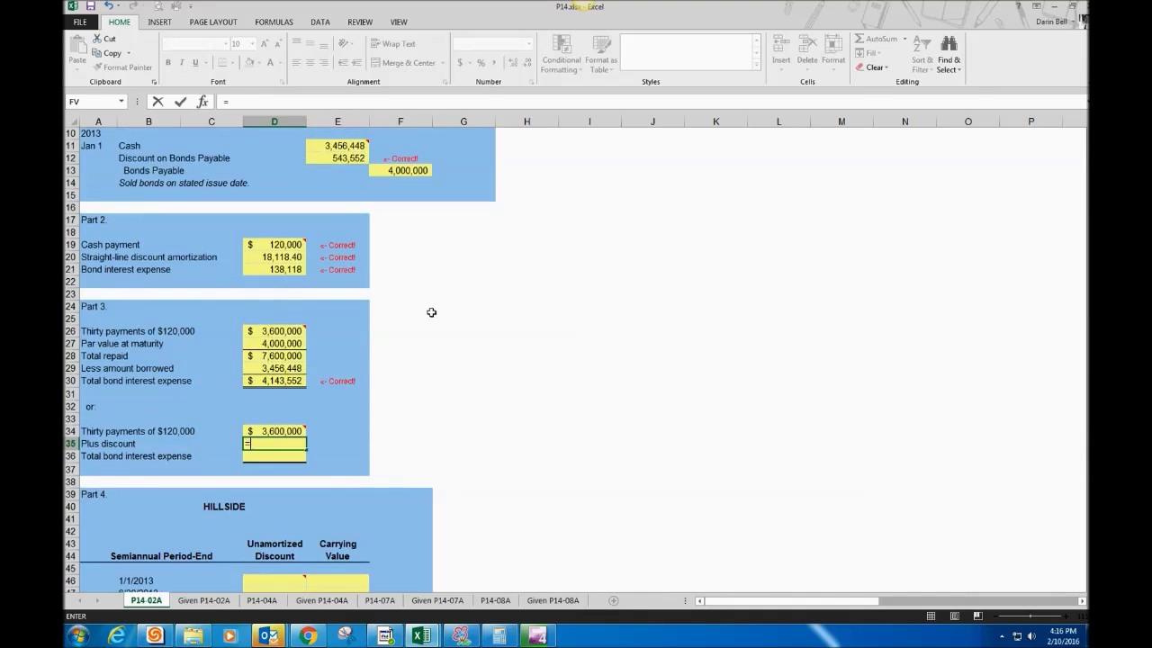
{"action": "left_click", "coordinate": [340, 197]}
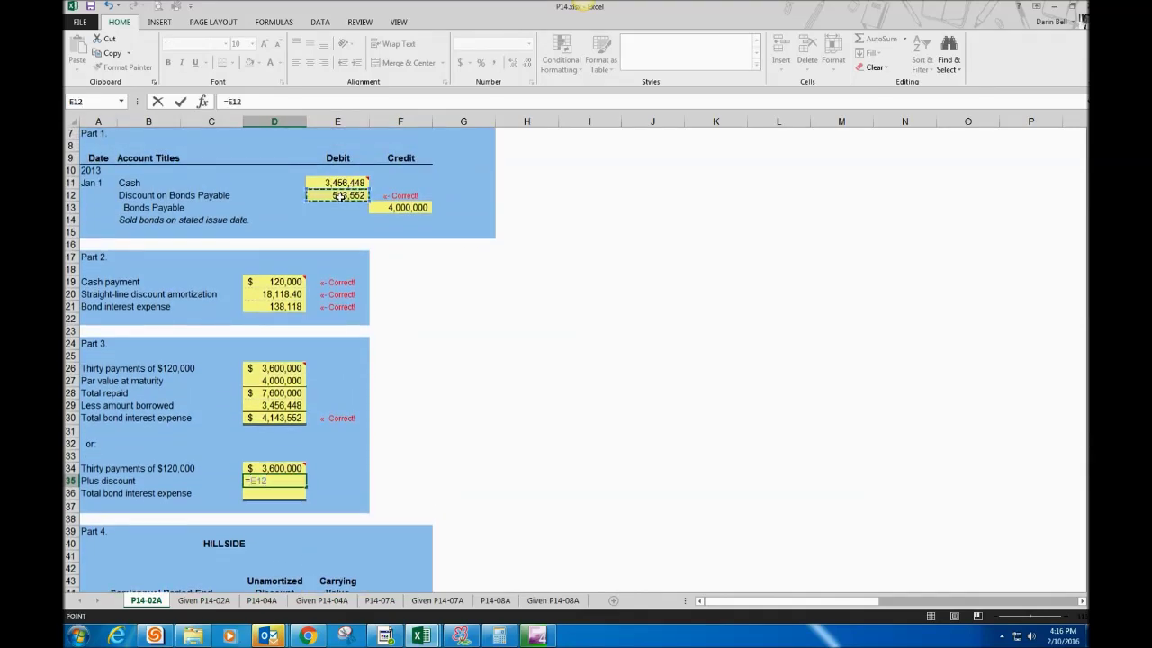
{"action": "key", "text": "Return"}
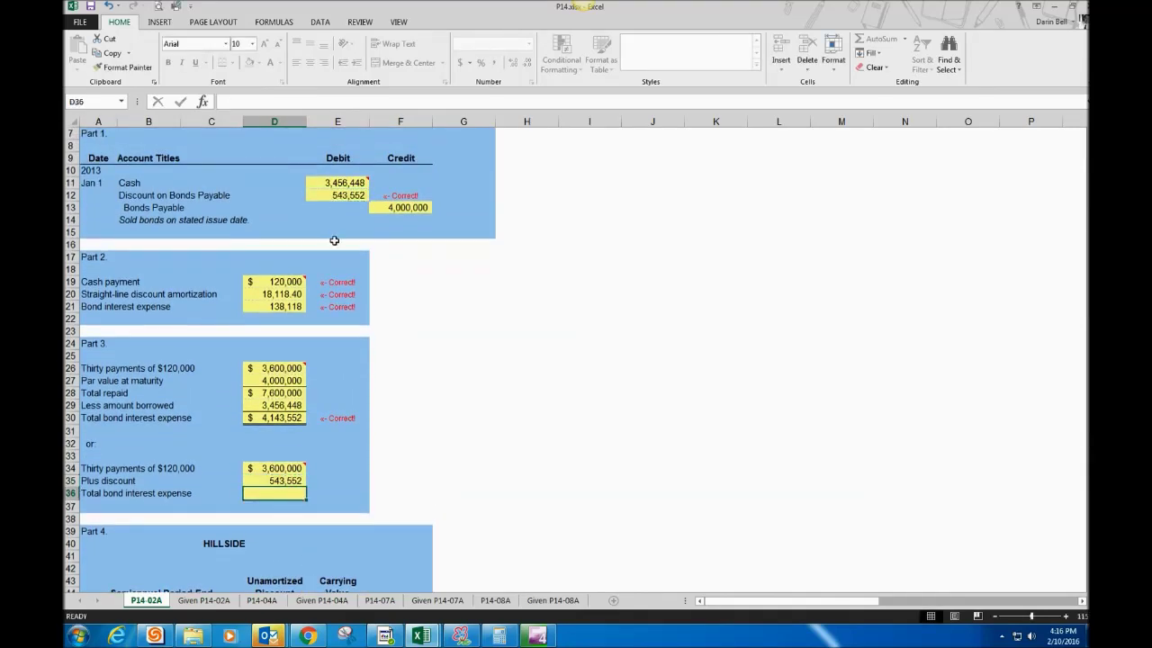
Step: Calculate the alternative total bond interest expense in D36 as the thirty payments plus the discount, =D34+D35
{"action": "scroll", "coordinate": [342, 290], "scroll_direction": "down", "scroll_amount": 1}
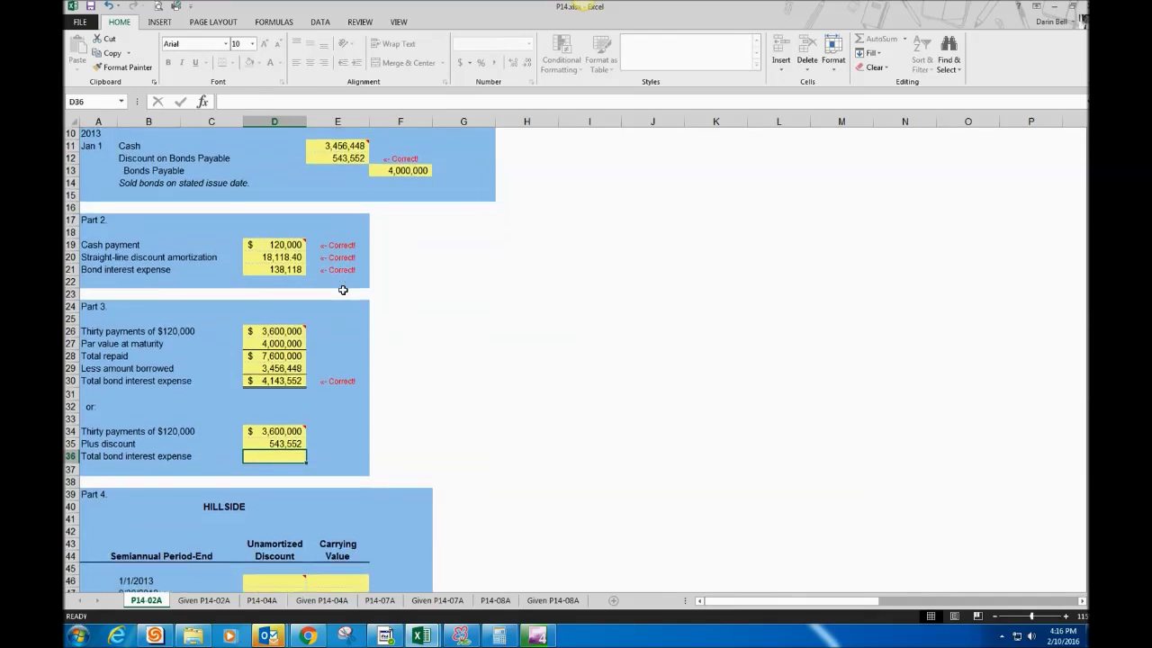
{"action": "type", "text": "="}
{"action": "left_click", "coordinate": [284, 433]}
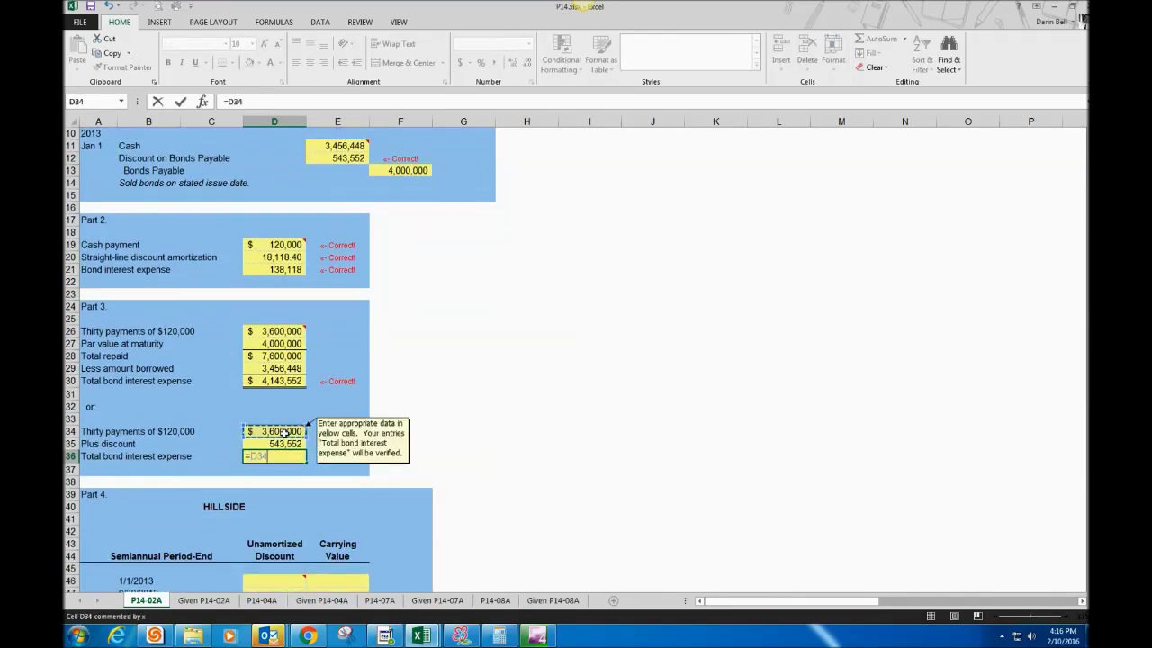
{"action": "type", "text": "+"}
{"action": "left_click", "coordinate": [284, 446]}
{"action": "key", "text": "Return"}
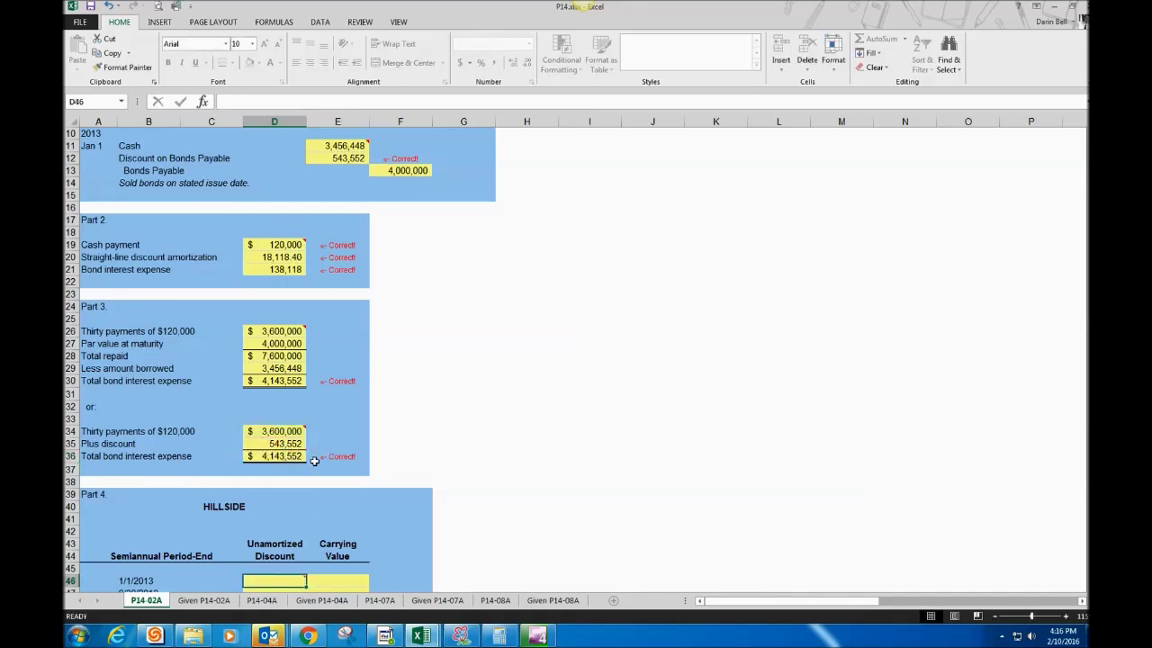
Step: Link the 1/1/2013 carrying value in E46 of the Part 4 table to the Part 1 Cash debit, =E11
{"action": "scroll", "coordinate": [304, 378], "scroll_direction": "down", "scroll_amount": 8}
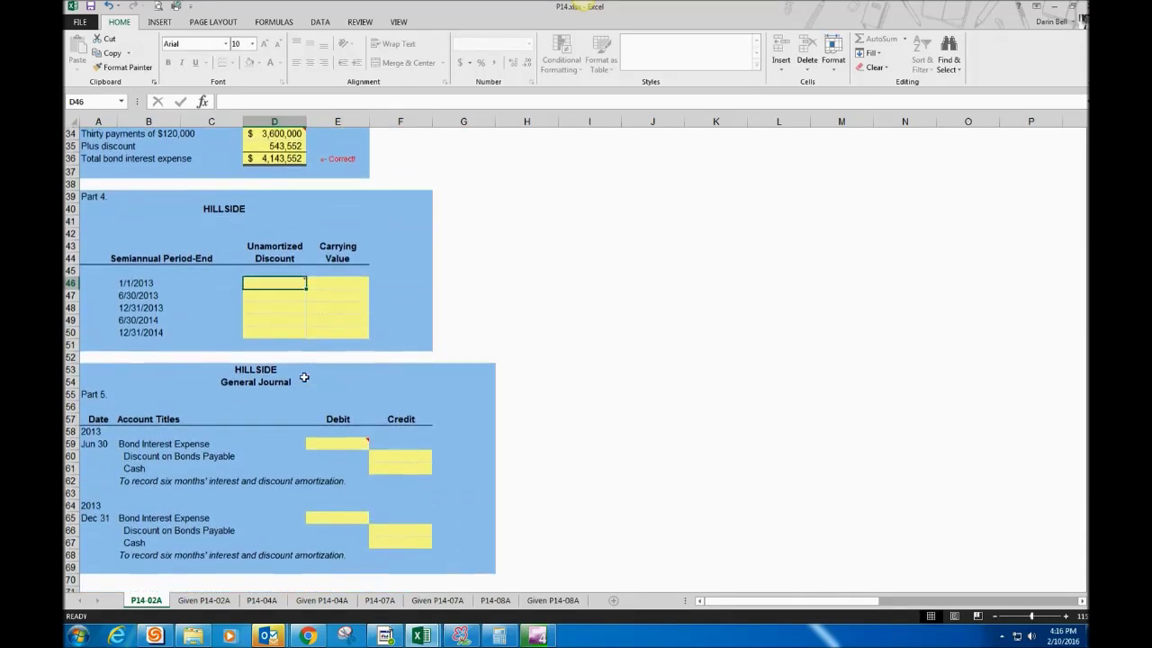
{"action": "scroll", "coordinate": [304, 378], "scroll_direction": "down", "scroll_amount": 1}
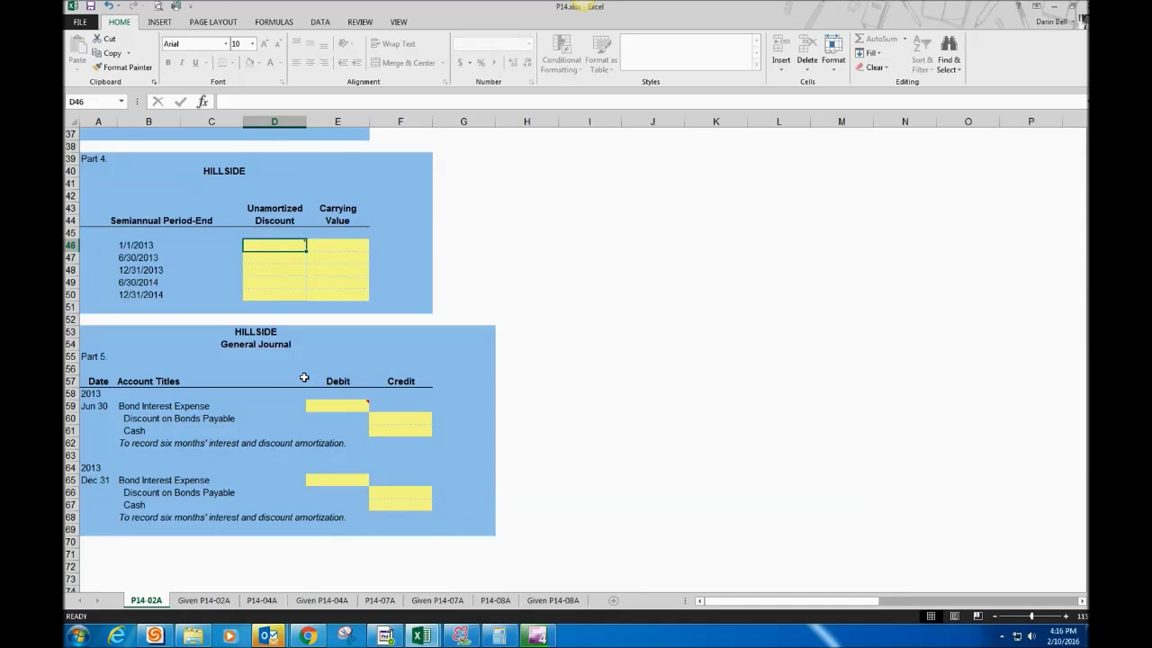
{"action": "scroll", "coordinate": [369, 330], "scroll_direction": "up", "scroll_amount": 2}
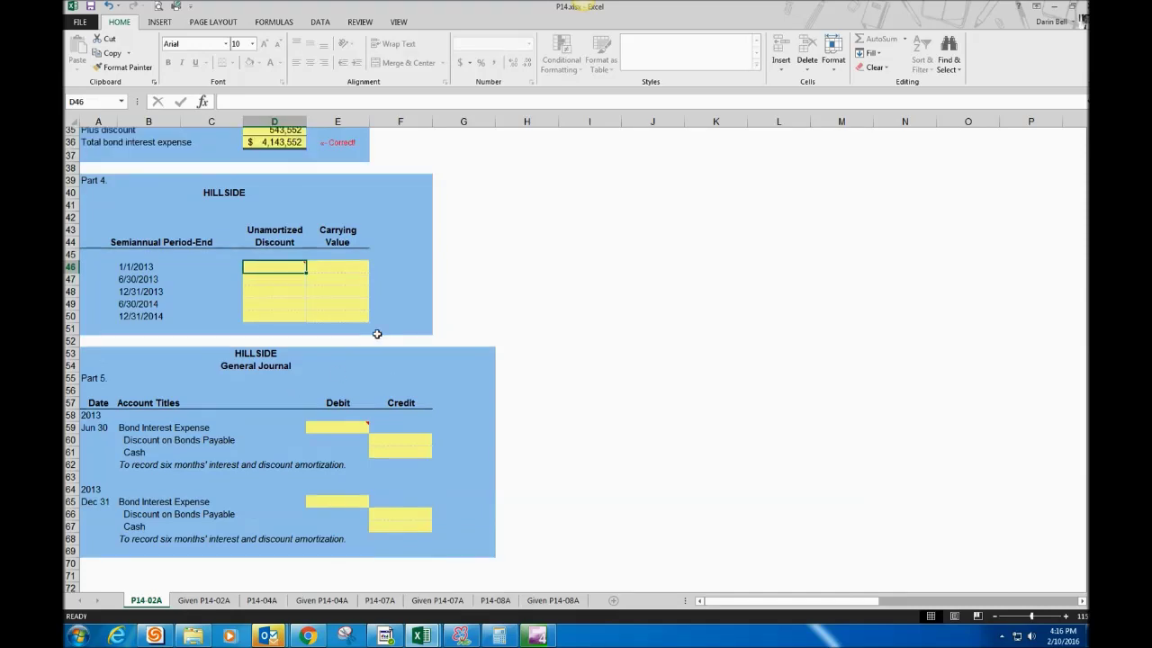
{"action": "left_click", "coordinate": [325, 321]}
{"action": "type", "text": "="}
{"action": "scroll", "coordinate": [327, 321], "scroll_direction": "up", "scroll_amount": 7}
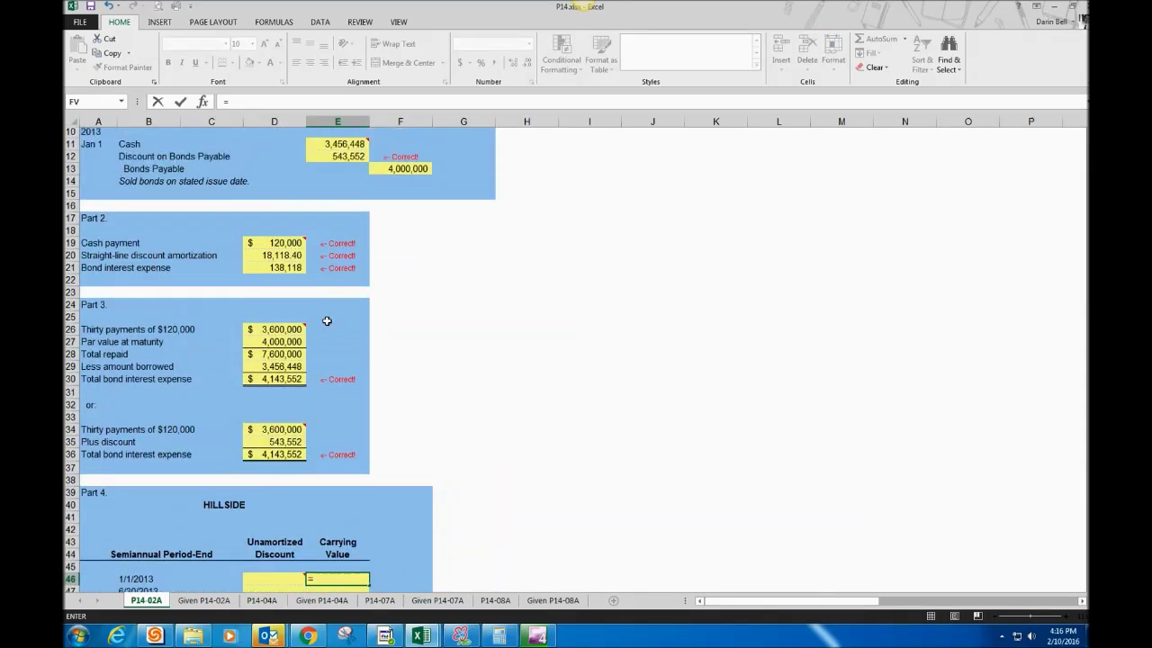
{"action": "scroll", "coordinate": [327, 322], "scroll_direction": "up", "scroll_amount": 2}
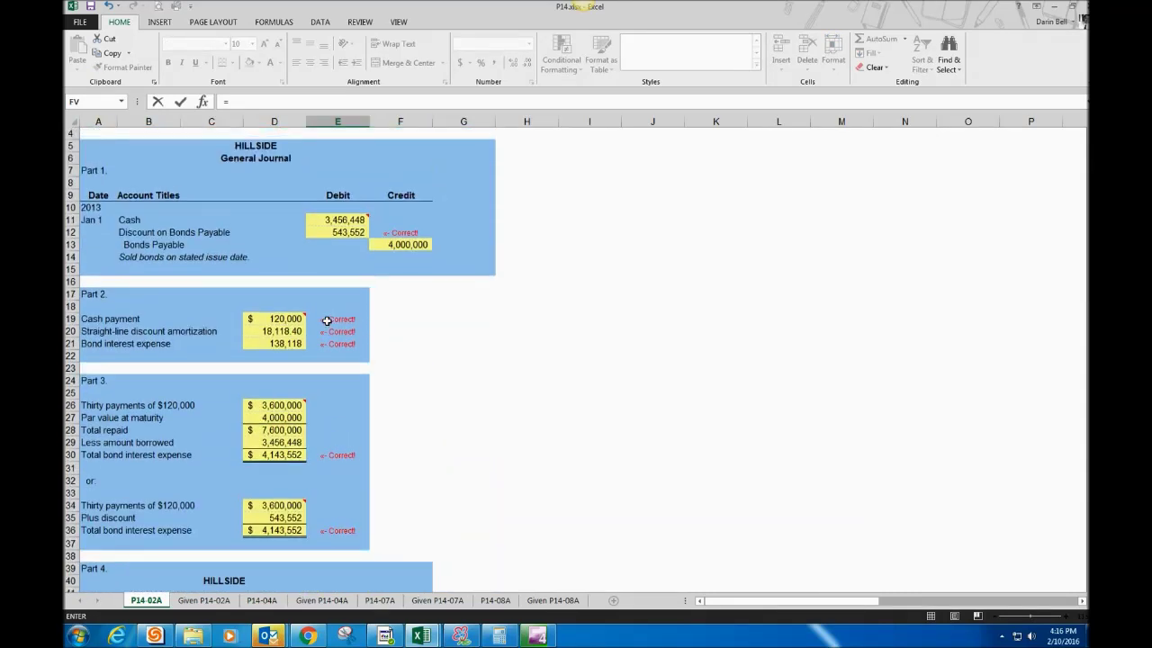
{"action": "left_click", "coordinate": [337, 219]}
{"action": "key", "text": "Return"}
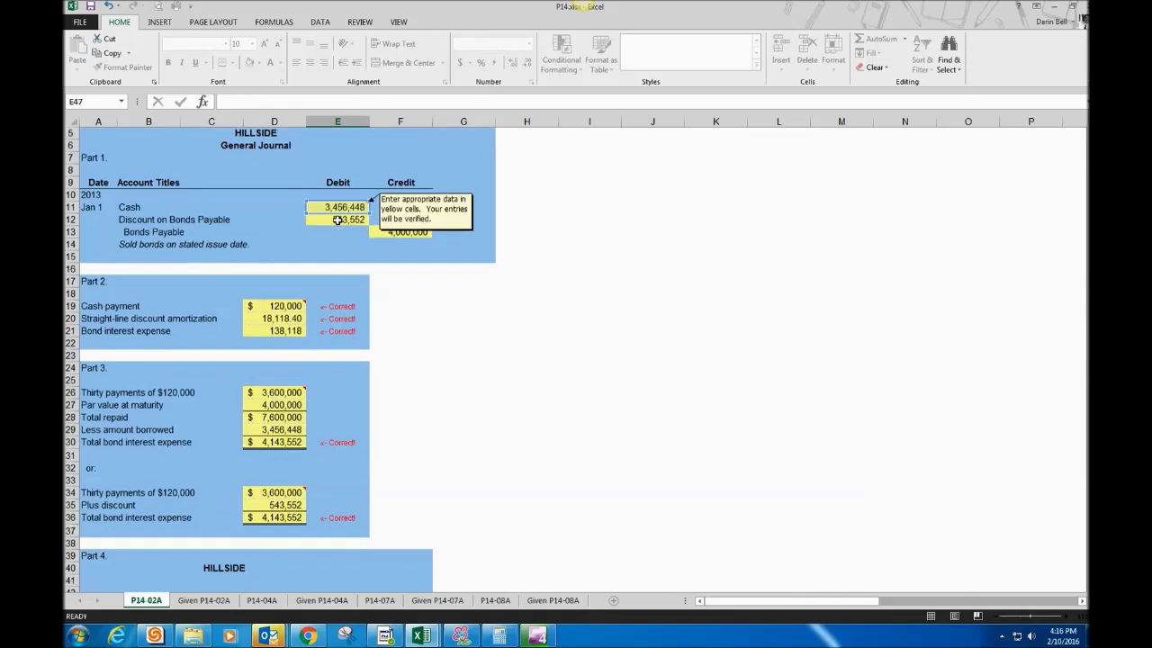
Step: Link the 1/1/2013 unamortized discount in D46 to the Discount on Bonds Payable debit from Part 1, =E12
{"action": "scroll", "coordinate": [337, 220], "scroll_direction": "down", "scroll_amount": 2}
{"action": "left_click", "coordinate": [285, 571]}
{"action": "type", "text": "="}
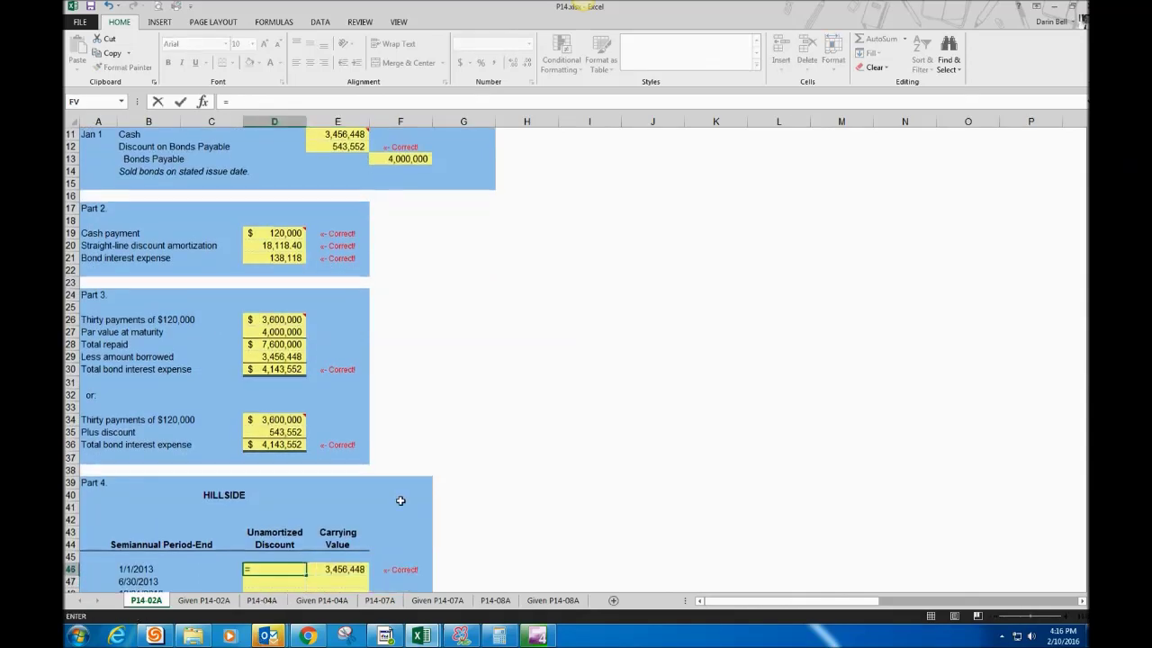
{"action": "scroll", "coordinate": [400, 477], "scroll_direction": "up", "scroll_amount": 4}
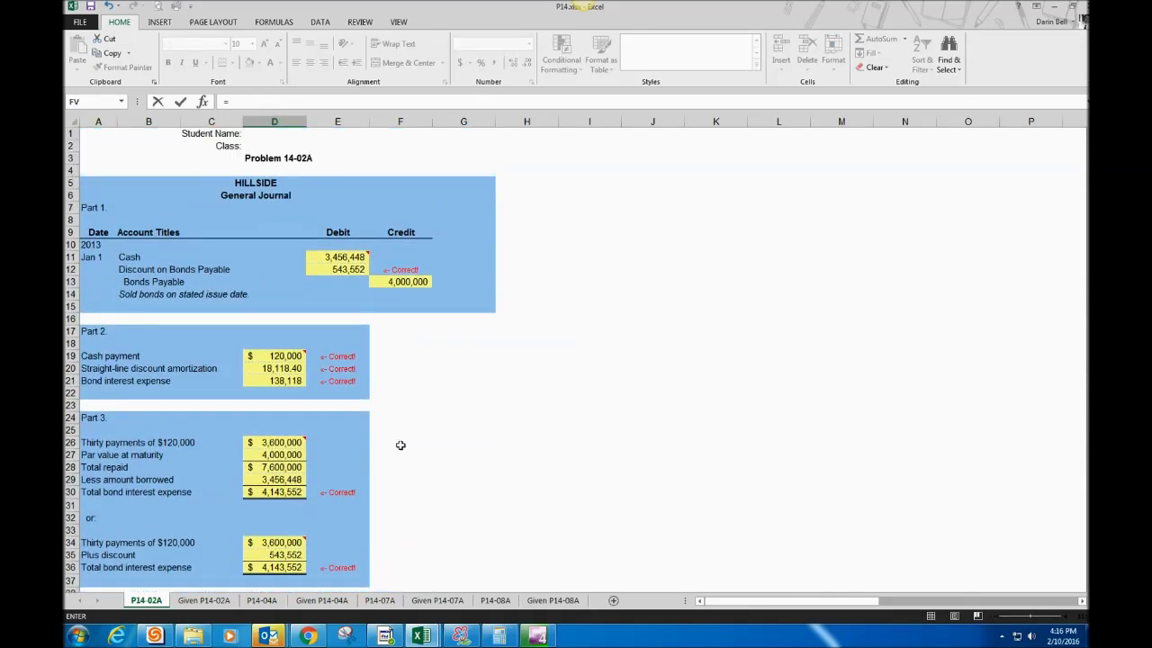
{"action": "left_click", "coordinate": [339, 268]}
{"action": "key", "text": "Return"}
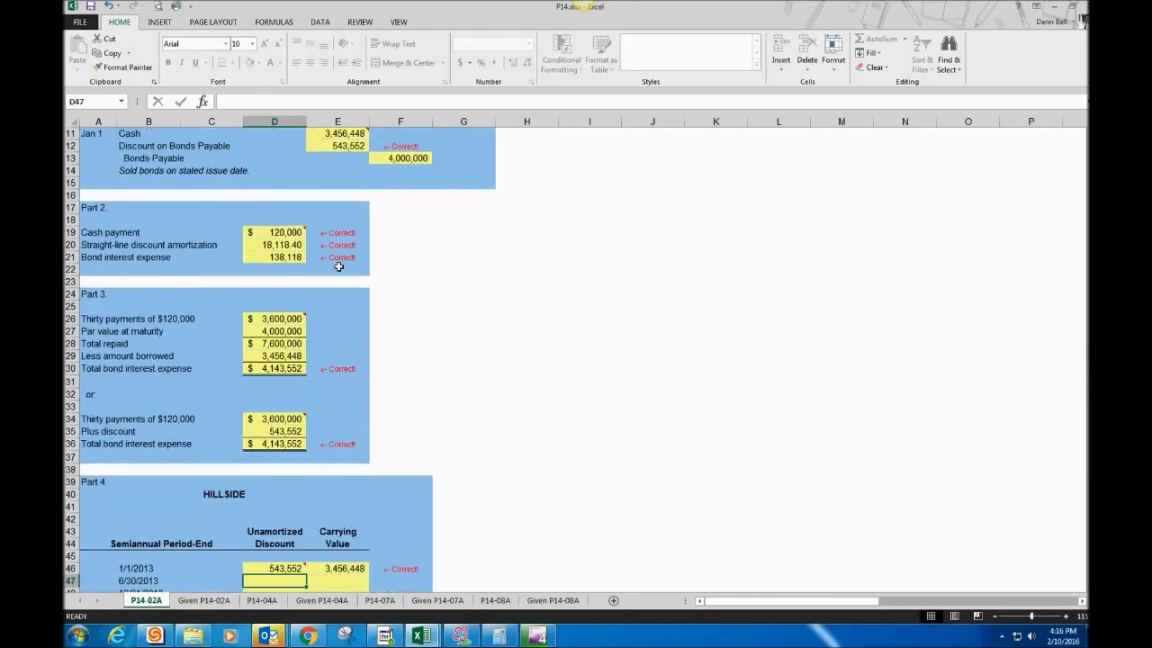
Step: Calculate the 6/30/2013 unamortized discount in D47 as =D46-$D$20 and fill the formula down through 12/31/2014 in D50
{"action": "scroll", "coordinate": [338, 268], "scroll_direction": "down", "scroll_amount": 3}
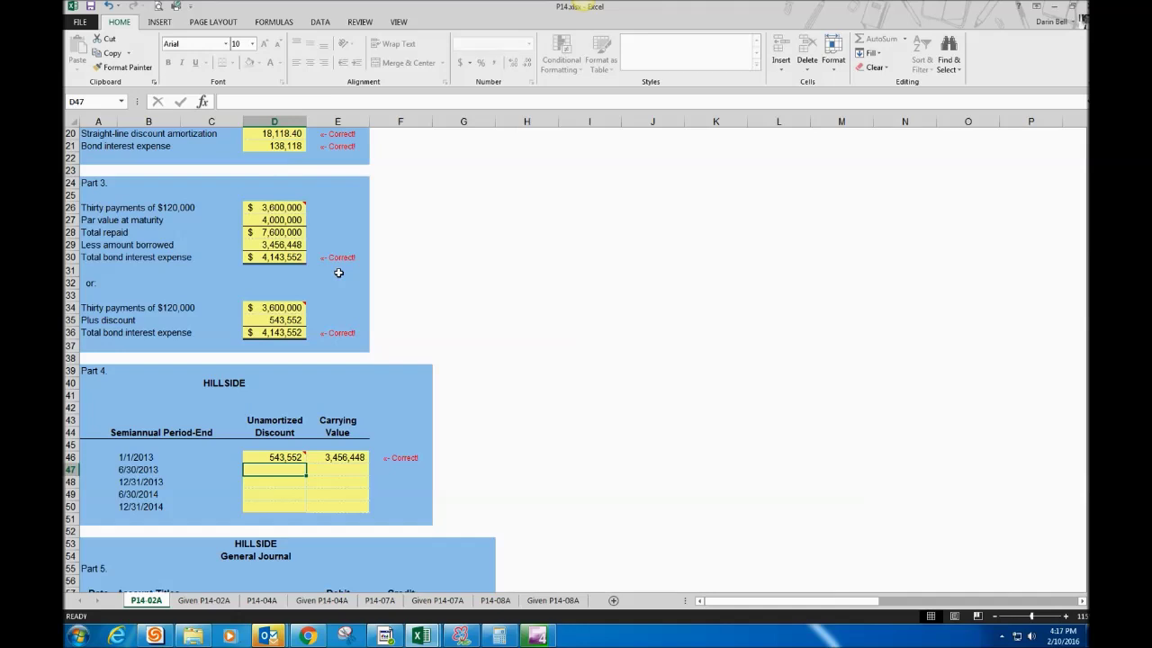
{"action": "scroll", "coordinate": [337, 275], "scroll_direction": "up", "scroll_amount": 1}
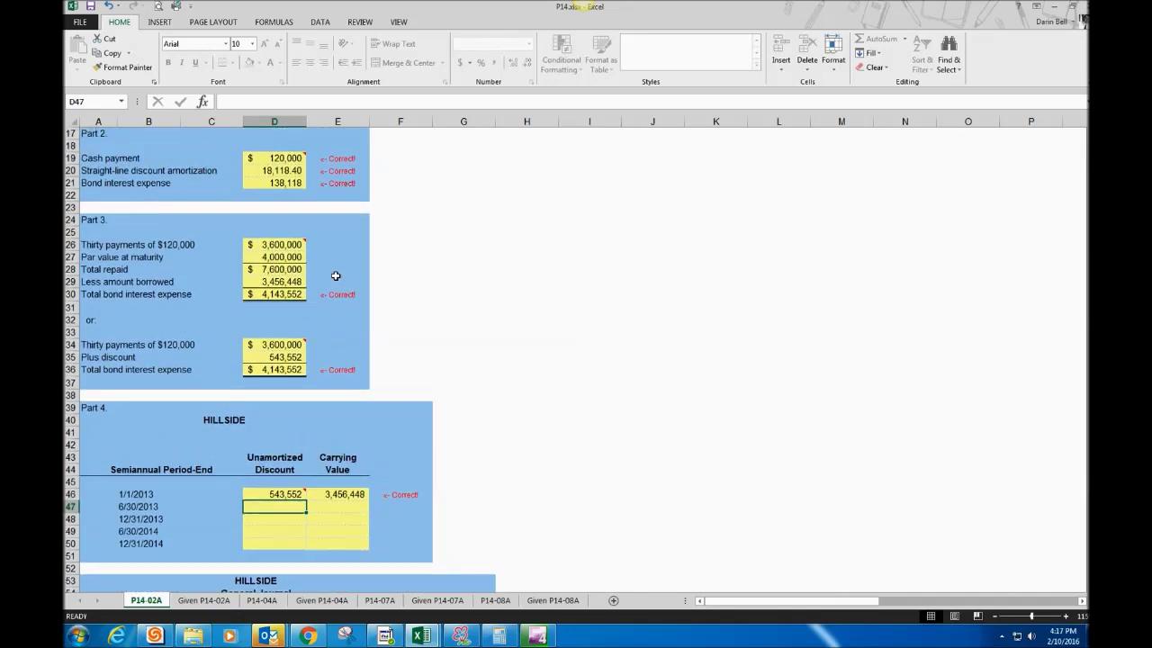
{"action": "left_click", "coordinate": [281, 170]}
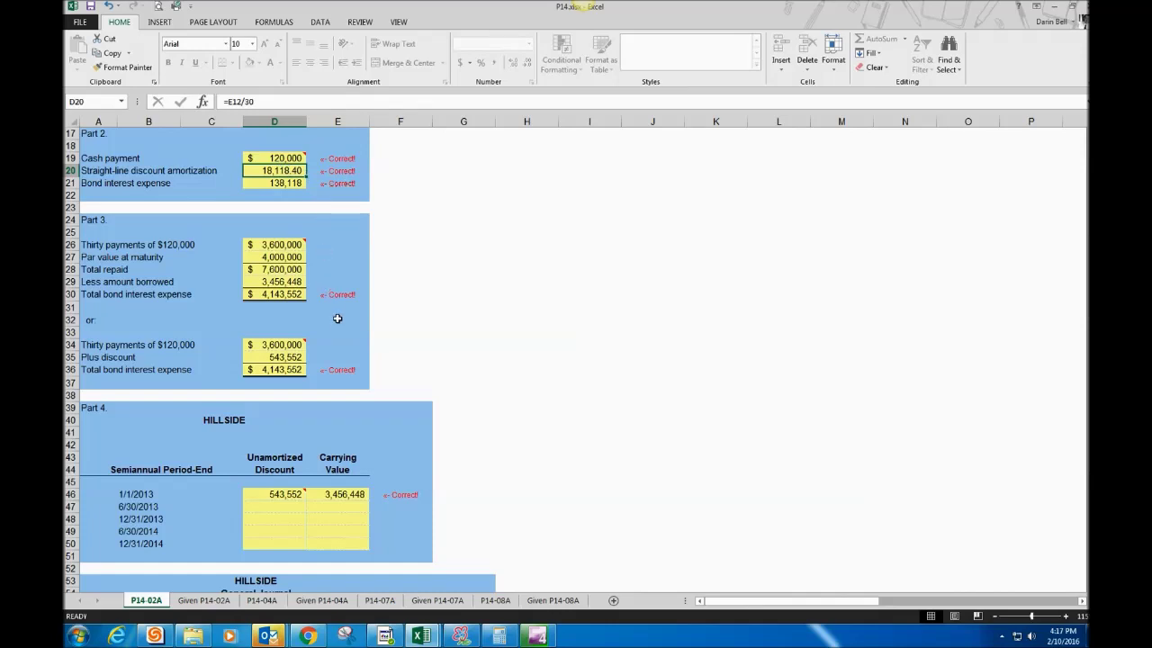
{"action": "scroll", "coordinate": [359, 326], "scroll_direction": "down", "scroll_amount": 1}
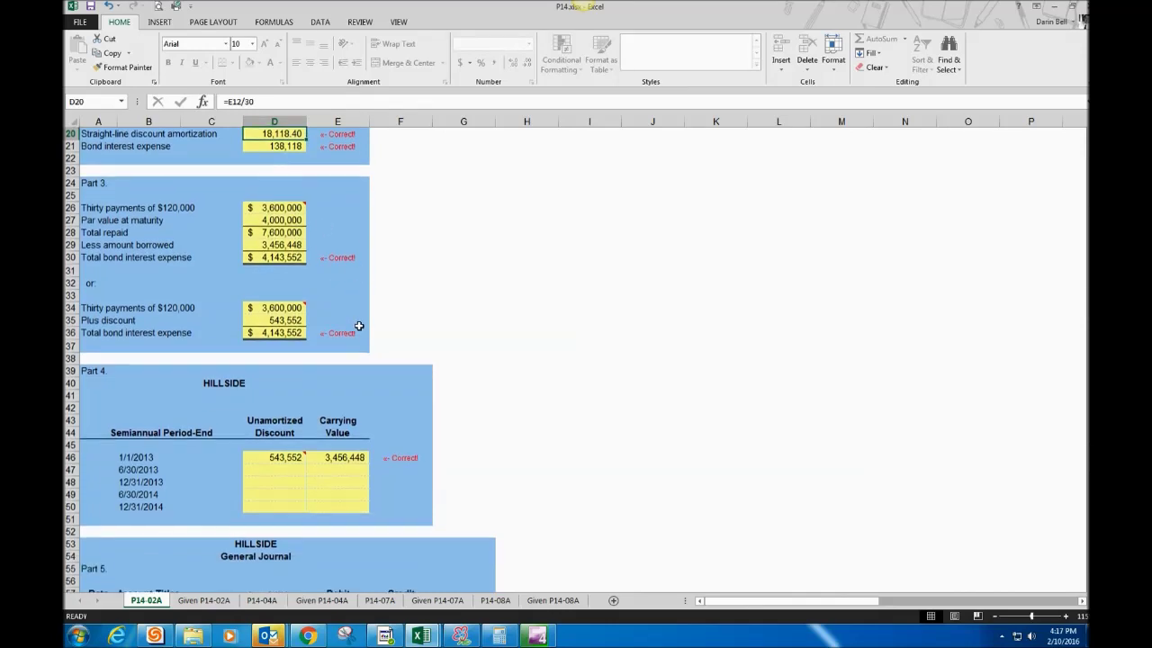
{"action": "left_click", "coordinate": [275, 466]}
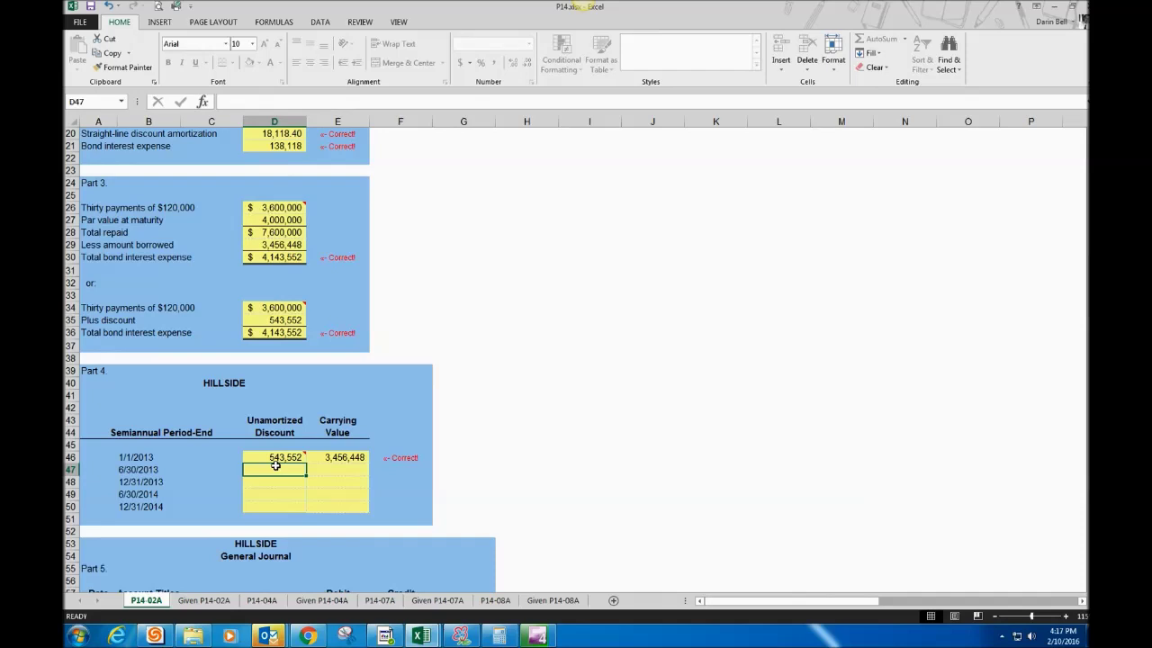
{"action": "mouse_move", "coordinate": [279, 457]}
{"action": "left_mouse_down"}
{"action": "mouse_move", "coordinate": [280, 517]}
{"action": "mouse_move", "coordinate": [280, 459]}
{"action": "left_mouse_up"}
{"action": "left_click", "coordinate": [280, 468]}
{"action": "type", "text": "="}
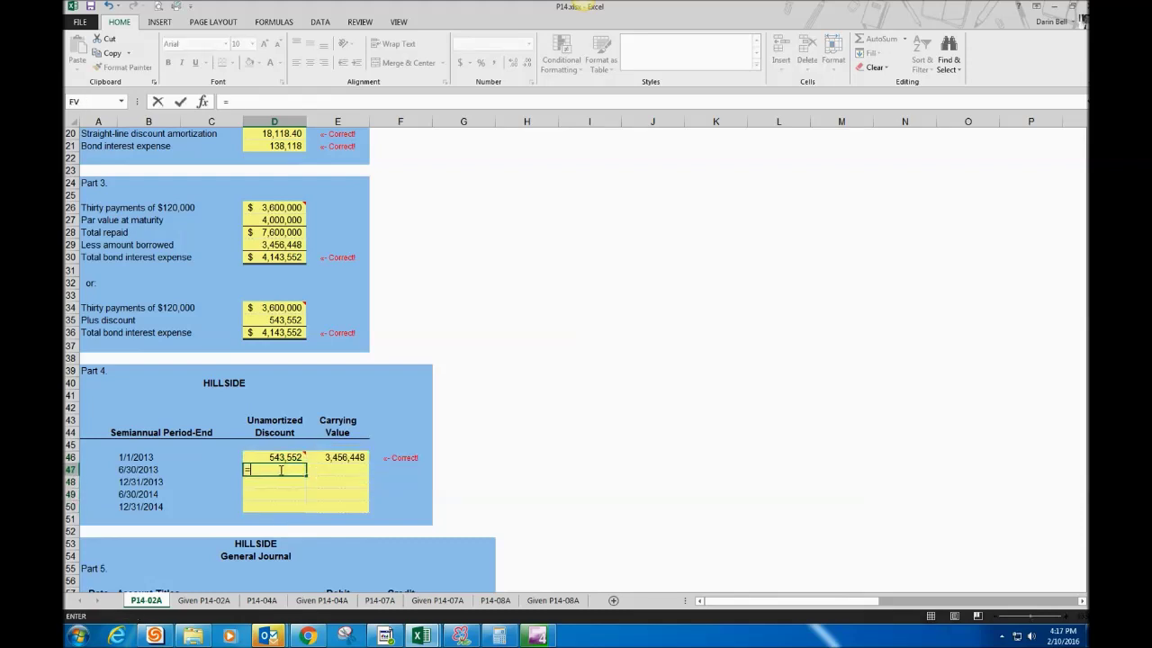
{"action": "left_click", "coordinate": [290, 458]}
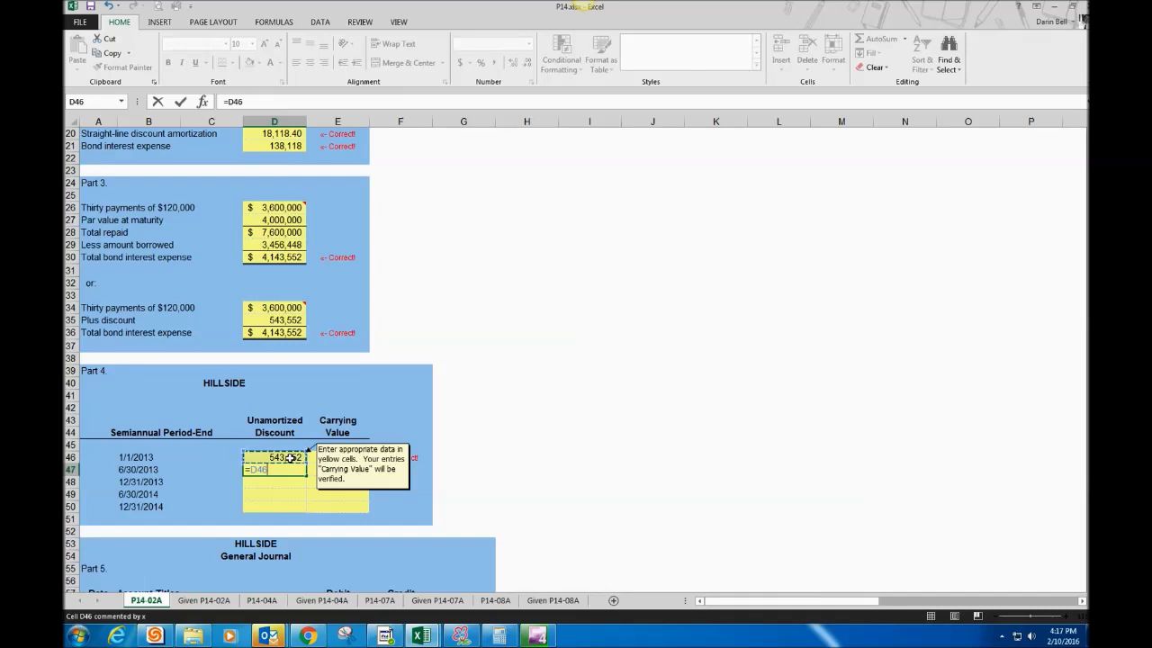
{"action": "type", "text": "-"}
{"action": "left_click", "coordinate": [291, 131]}
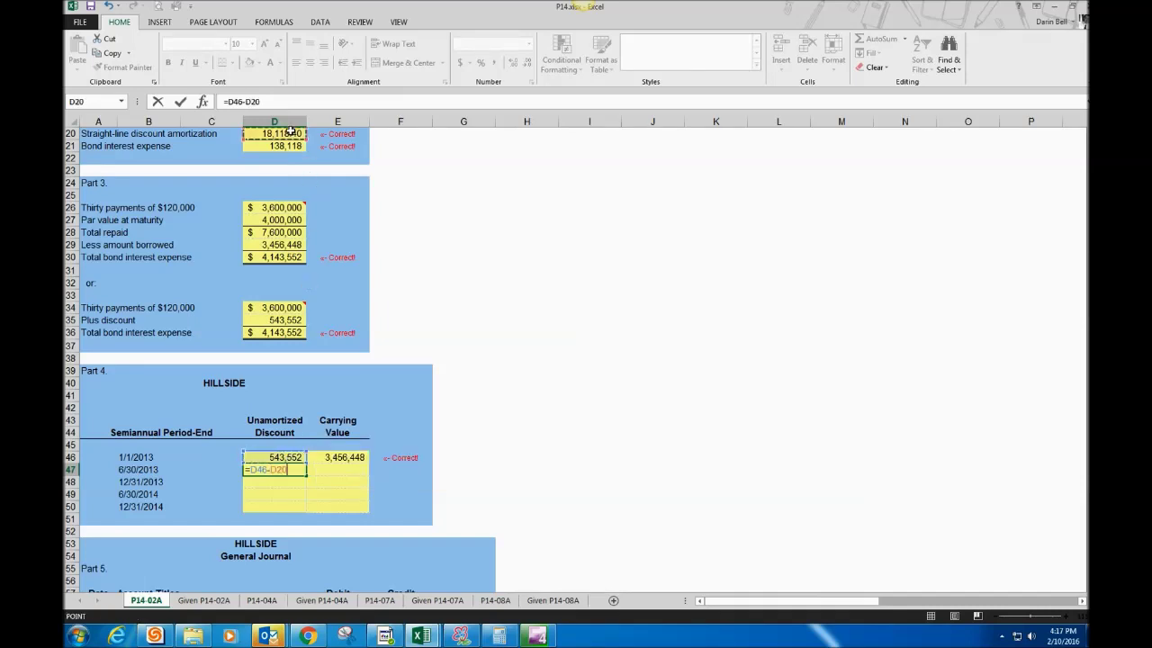
{"action": "key", "text": "F4"}
{"action": "key", "text": "ctrl+Return"}
{"action": "key", "text": "Return"}
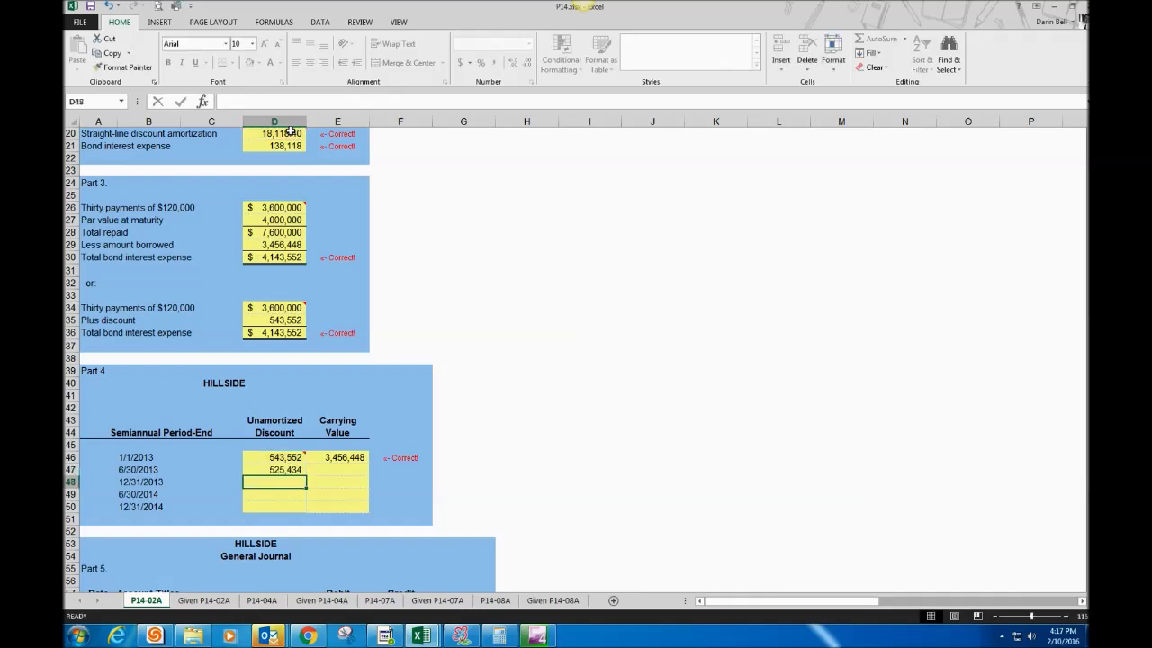
{"action": "left_click", "coordinate": [279, 469]}
{"action": "left_click_drag", "start_coordinate": [306, 475], "coordinate": [307, 513]}
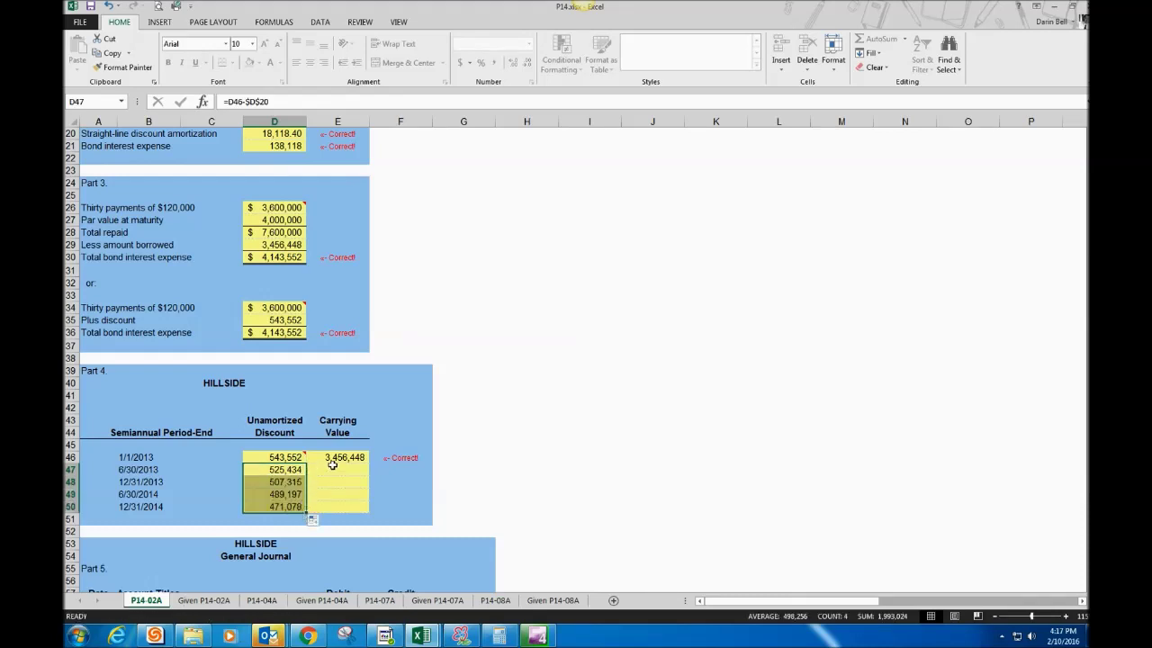
Step: Calculate the 6/30/2013 carrying value in E47 as =E46+$D$20 and fill the formula down through 12/31/2014 in E50
{"action": "left_click", "coordinate": [334, 468]}
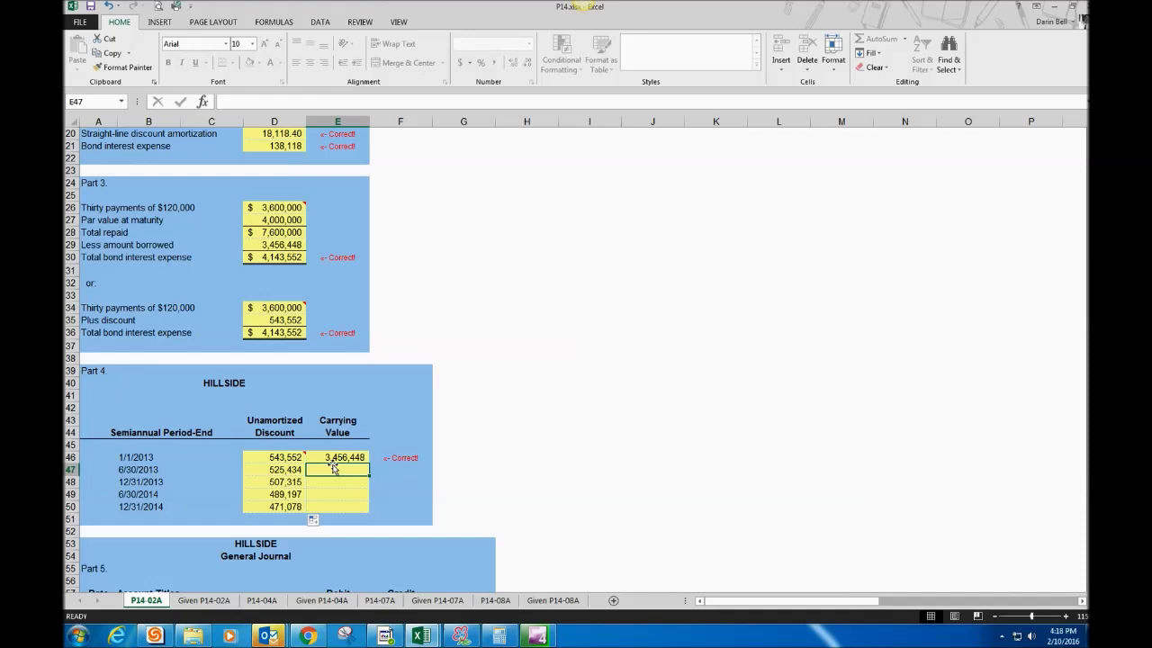
{"action": "type", "text": "="}
{"action": "left_click", "coordinate": [344, 457]}
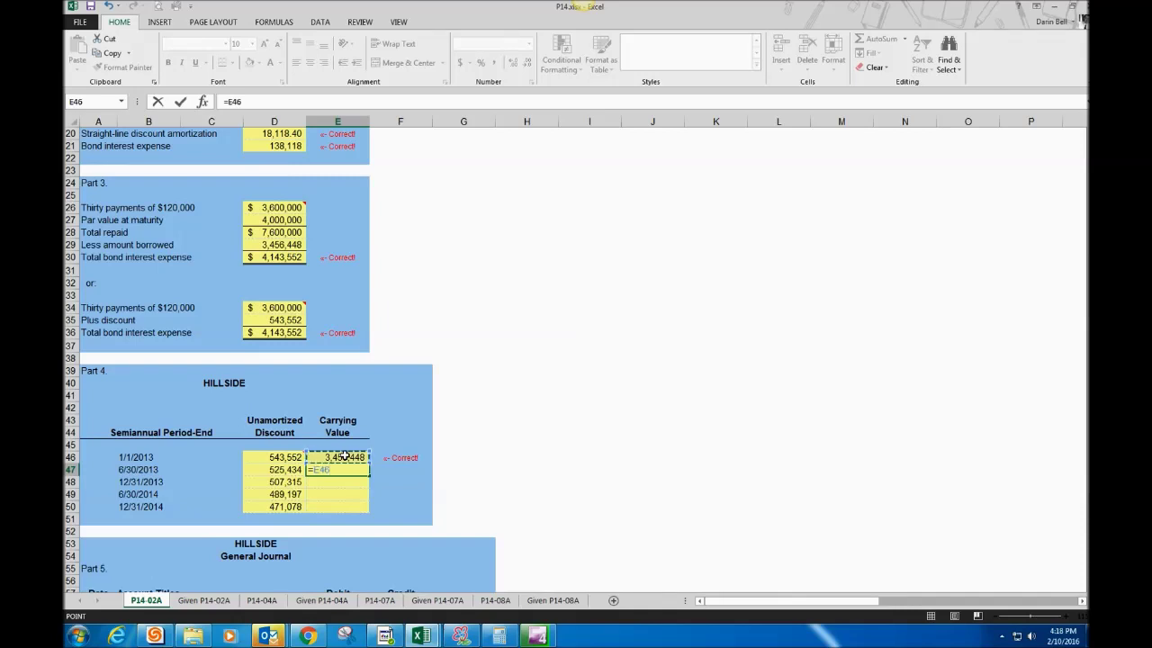
{"action": "type", "text": "+"}
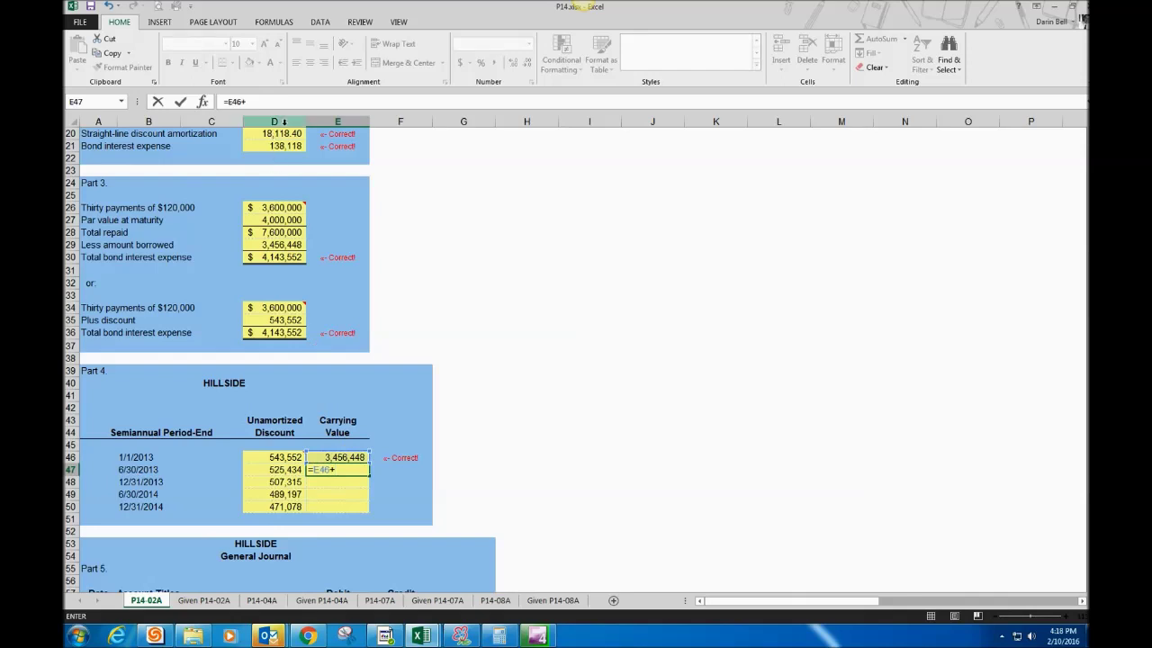
{"action": "left_click", "coordinate": [285, 133]}
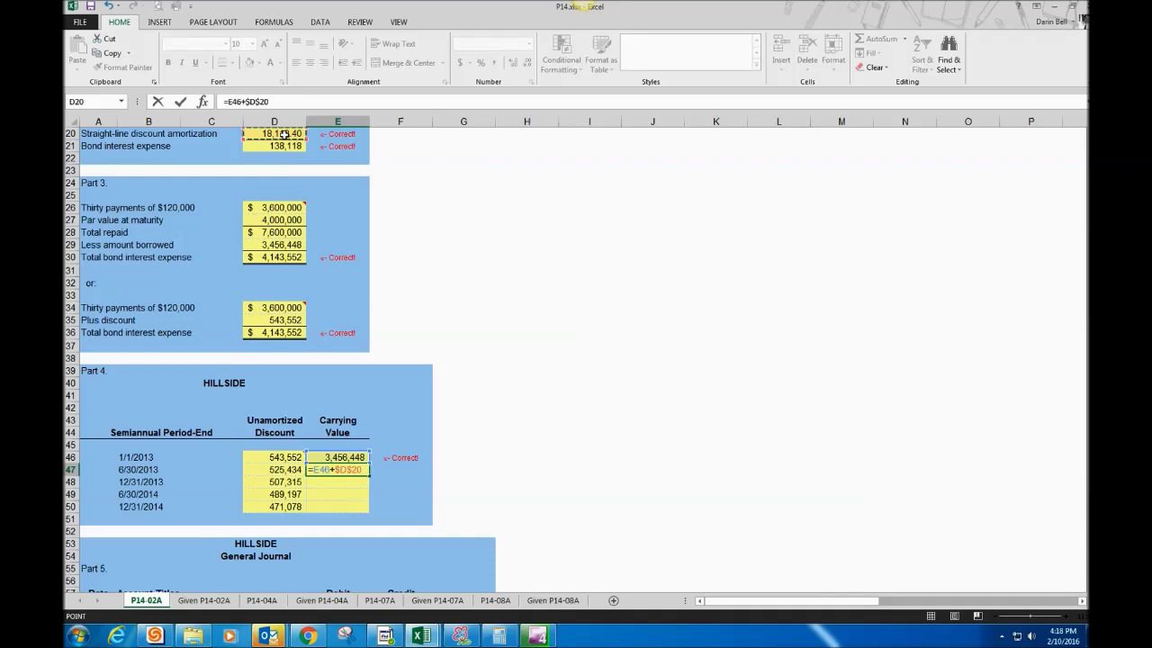
{"action": "key", "text": "Return"}
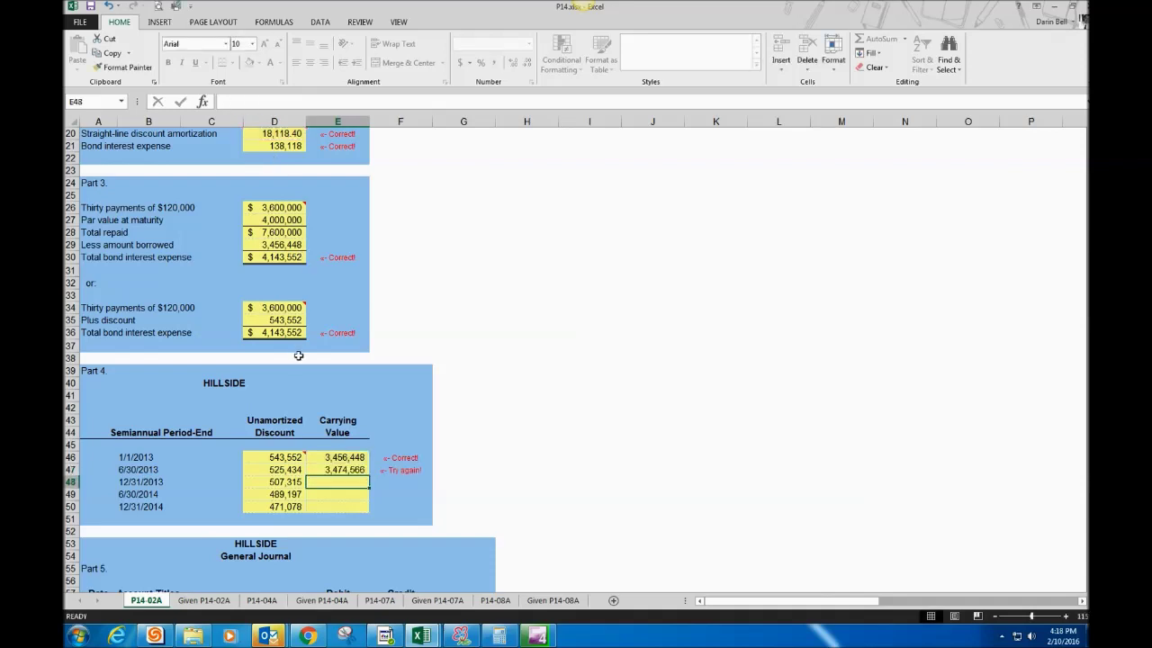
{"action": "left_click", "coordinate": [344, 469]}
{"action": "left_click_drag", "start_coordinate": [372, 476], "coordinate": [368, 515]}
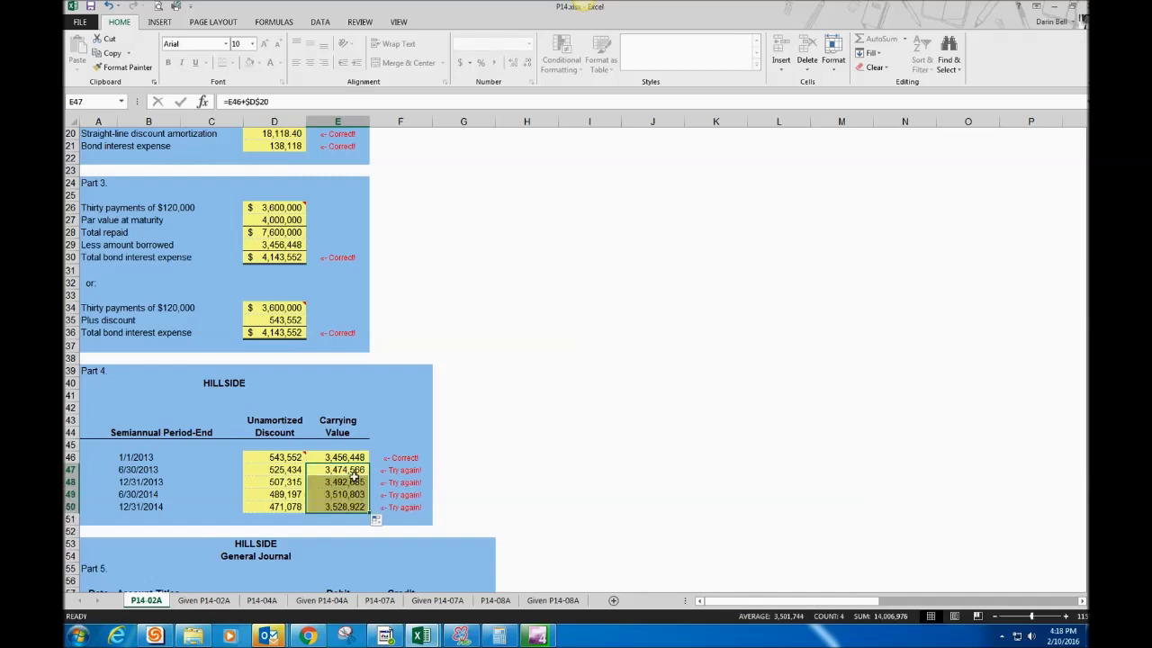
Step: Replace the 6/30/2013 carrying value formula in E47 of the Part 4 table with the typed value 3,474,566
{"action": "left_click", "coordinate": [354, 470]}
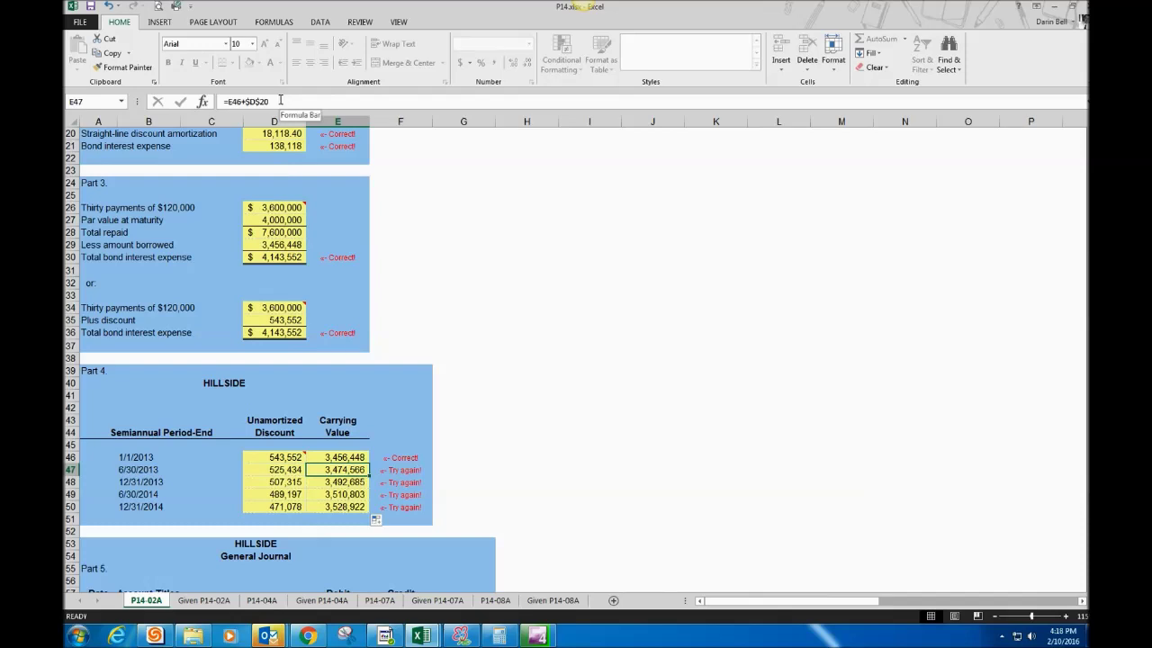
{"action": "left_click_drag", "start_coordinate": [280, 101], "coordinate": [201, 101]}
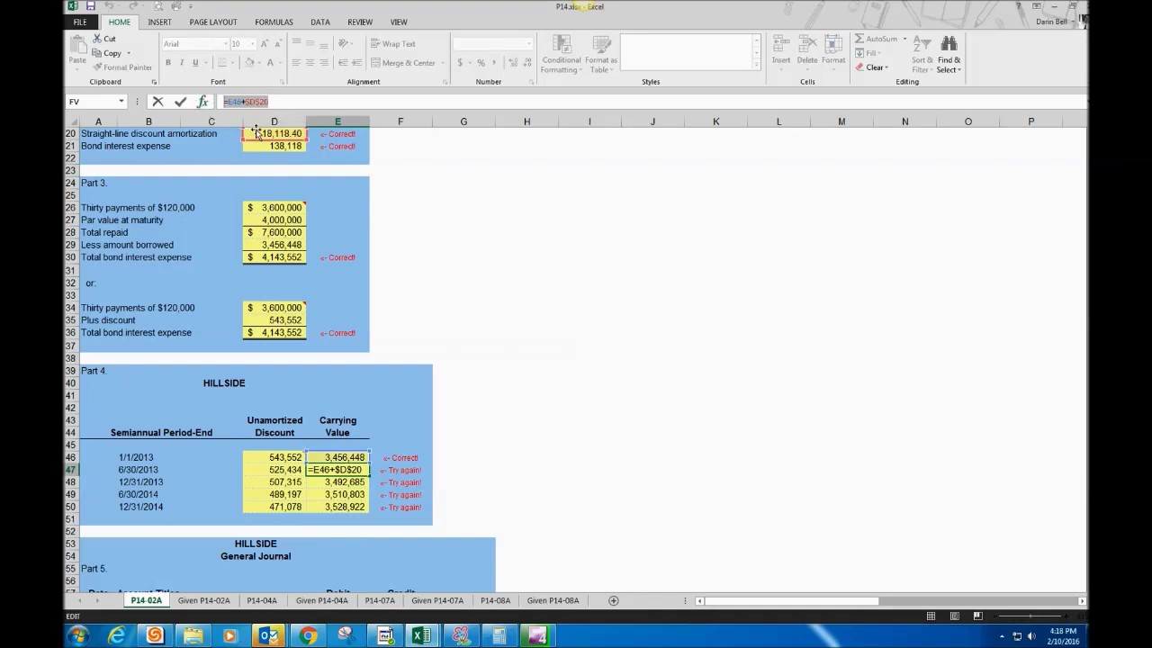
{"action": "key", "text": "BackSpace"}
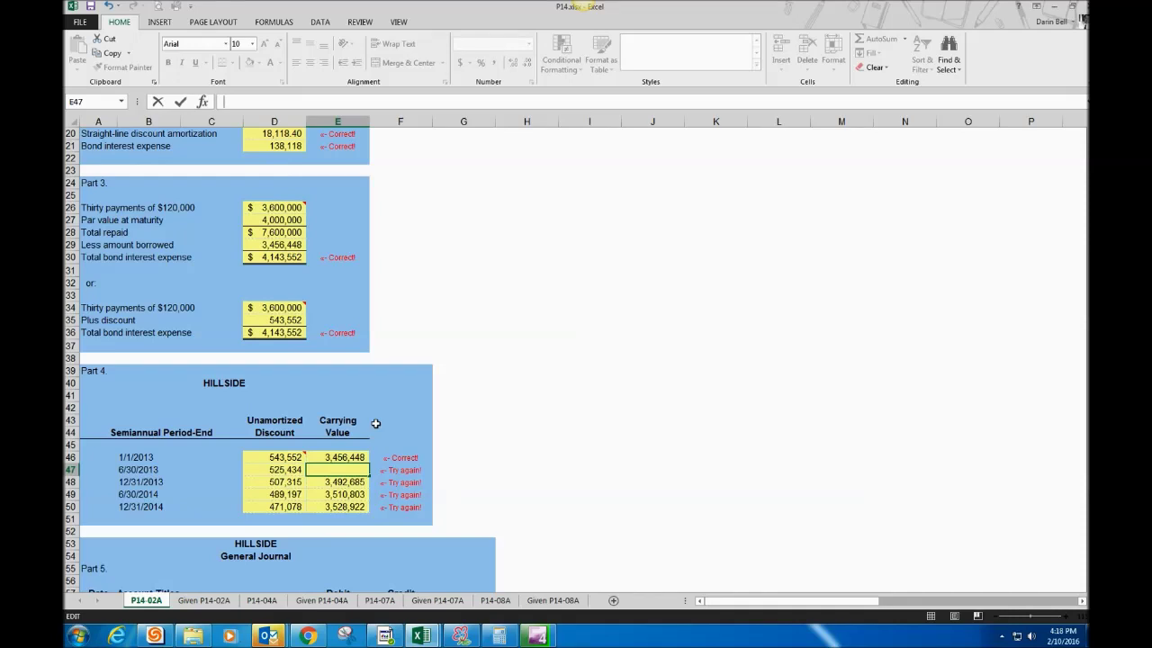
{"action": "type", "text": "3,474,56"}
{"action": "type", "text": "6"}
{"action": "key", "text": "Return"}
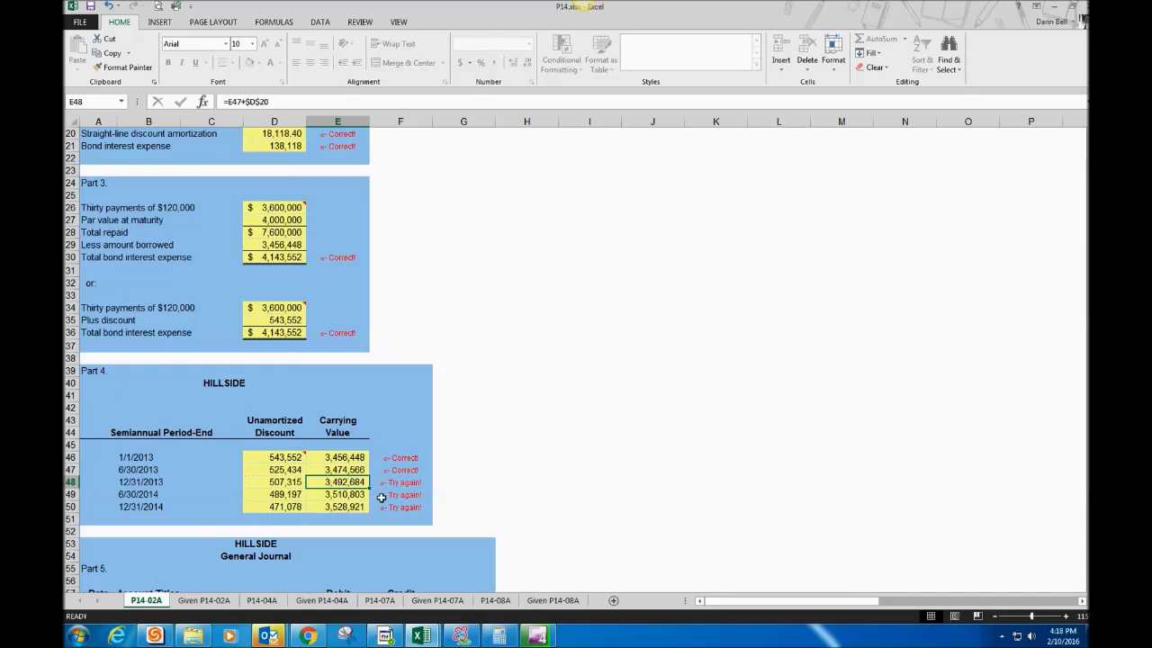
Step: Review the remaining Part 4 carrying values, the blank Part 5 journal entries and the Part 2 amounts in D19:D21 that feed them
{"action": "left_click_drag", "start_coordinate": [360, 484], "coordinate": [355, 508]}
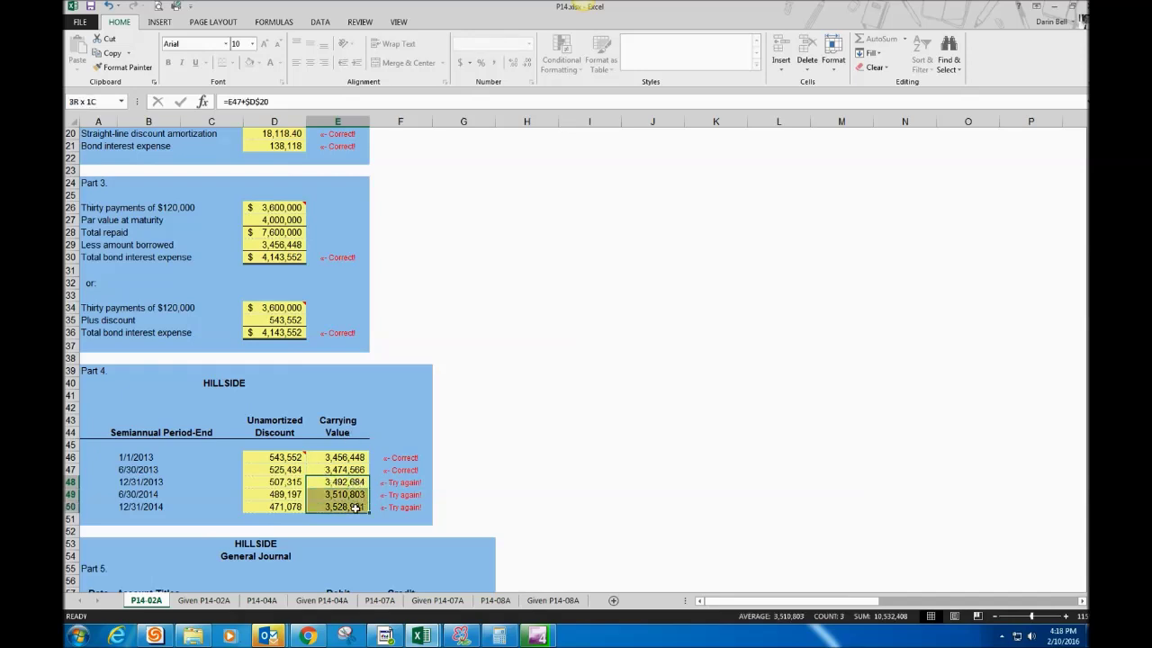
{"action": "scroll", "coordinate": [387, 506], "scroll_direction": "down", "scroll_amount": 3}
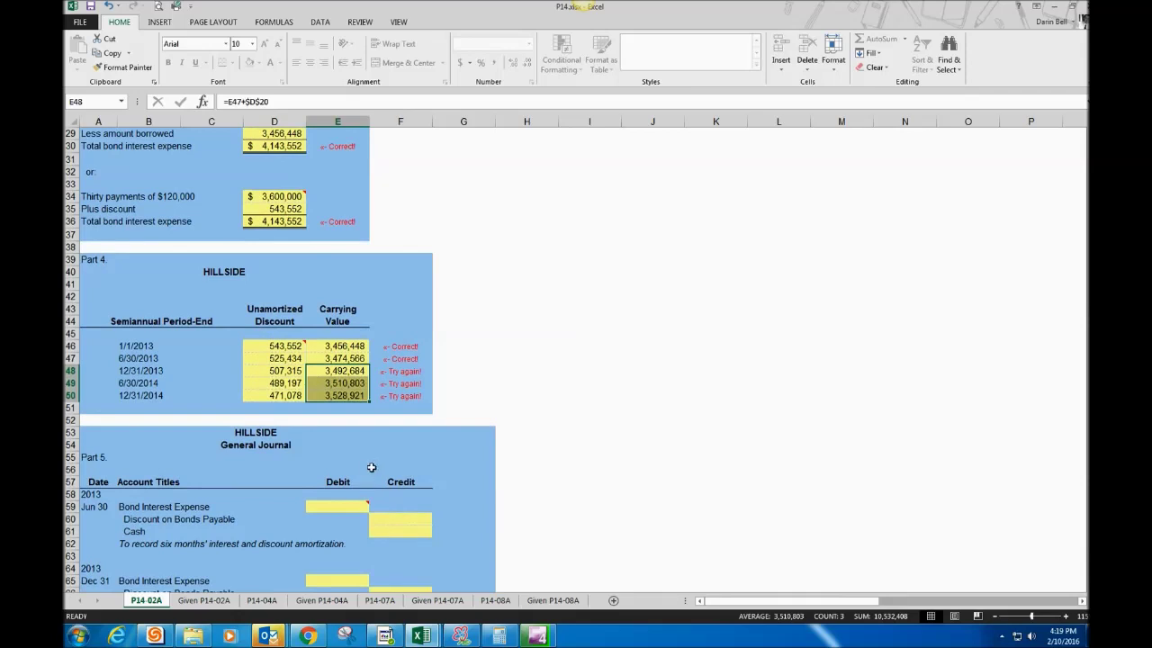
{"action": "scroll", "coordinate": [371, 467], "scroll_direction": "down", "scroll_amount": 4}
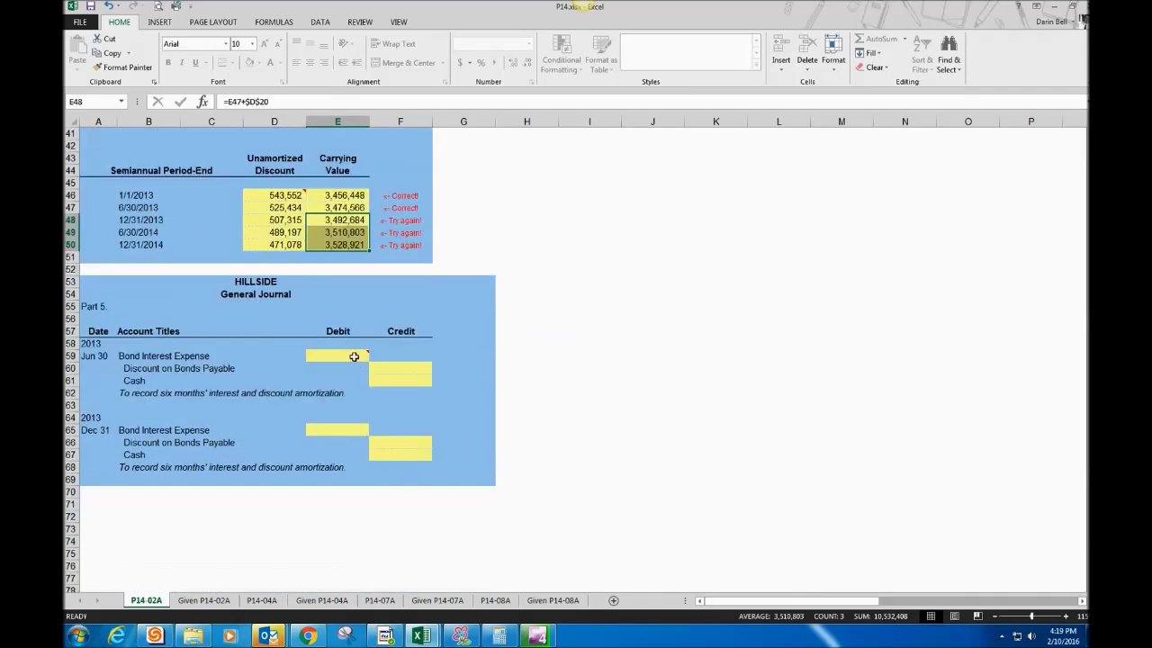
{"action": "left_click", "coordinate": [353, 356]}
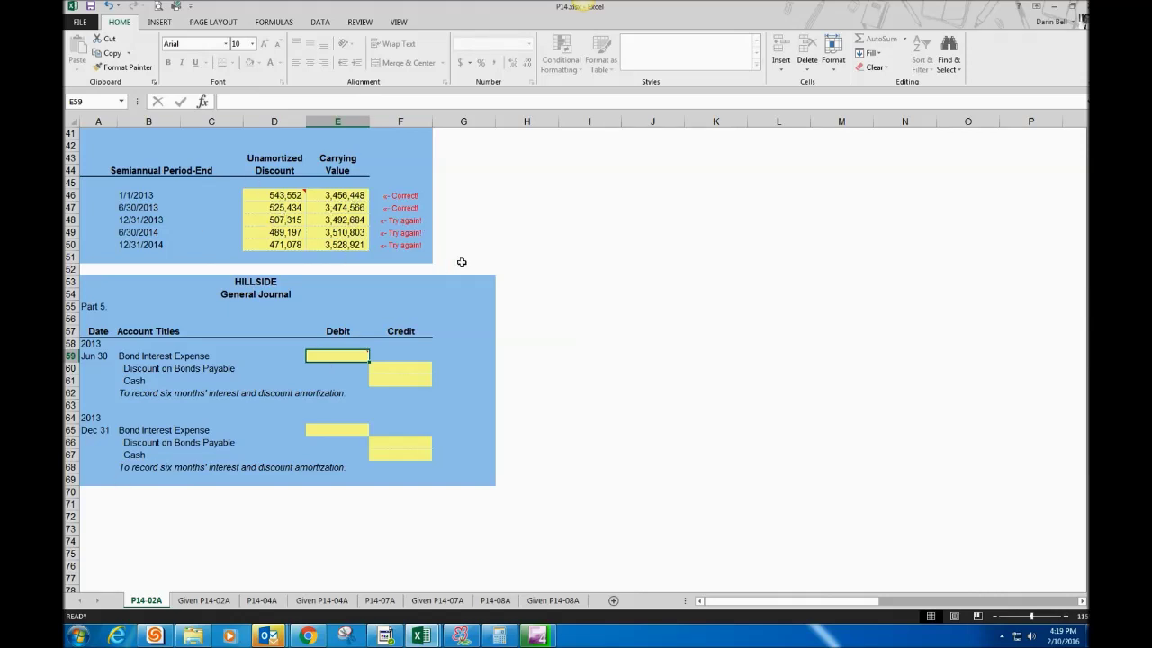
{"action": "scroll", "coordinate": [462, 261], "scroll_direction": "up", "scroll_amount": 2}
{"action": "scroll", "coordinate": [461, 262], "scroll_direction": "up", "scroll_amount": 4}
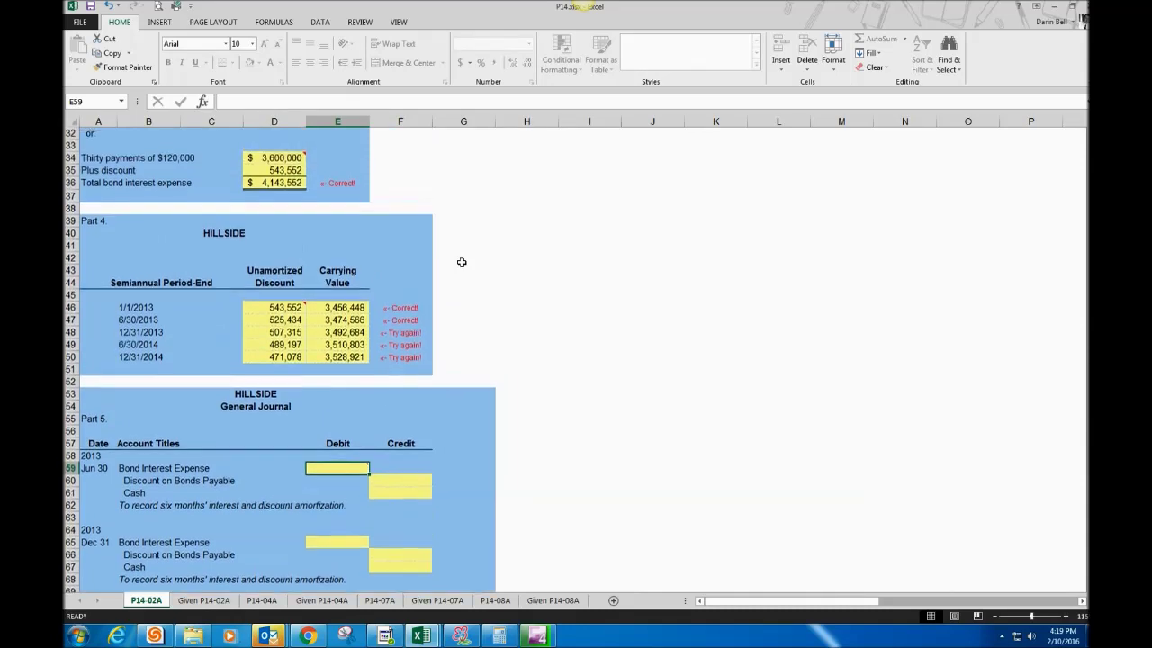
{"action": "scroll", "coordinate": [462, 262], "scroll_direction": "up", "scroll_amount": 4}
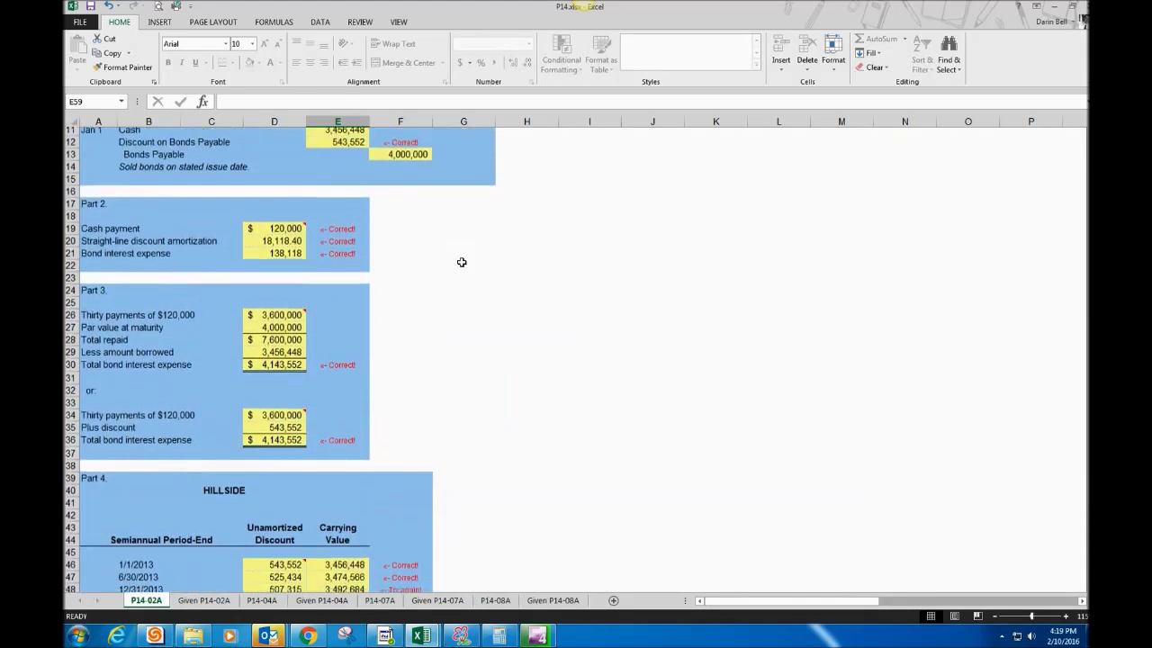
{"action": "scroll", "coordinate": [450, 256], "scroll_direction": "down", "scroll_amount": 1}
{"action": "left_click", "coordinate": [279, 194]}
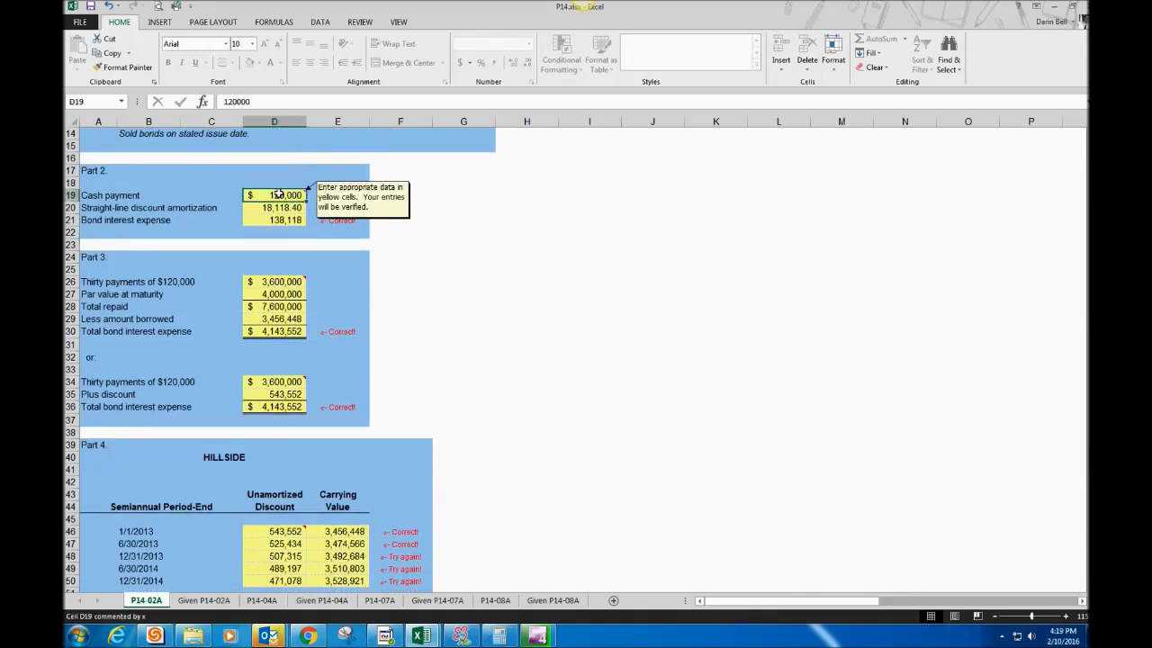
{"action": "left_click", "coordinate": [280, 208]}
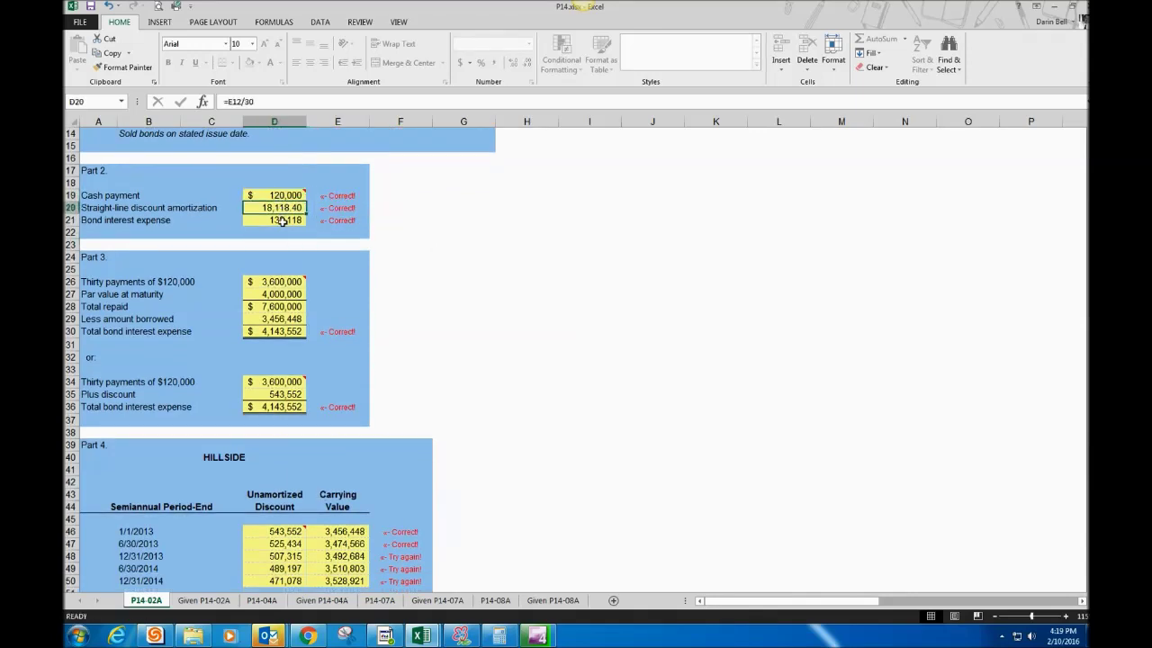
{"action": "left_click", "coordinate": [283, 222]}
{"action": "scroll", "coordinate": [555, 262], "scroll_direction": "down", "scroll_amount": 1}
{"action": "scroll", "coordinate": [555, 262], "scroll_direction": "up", "scroll_amount": 1}
{"action": "left_click_drag", "start_coordinate": [275, 195], "coordinate": [275, 221]}
{"action": "scroll", "coordinate": [525, 249], "scroll_direction": "down", "scroll_amount": 6}
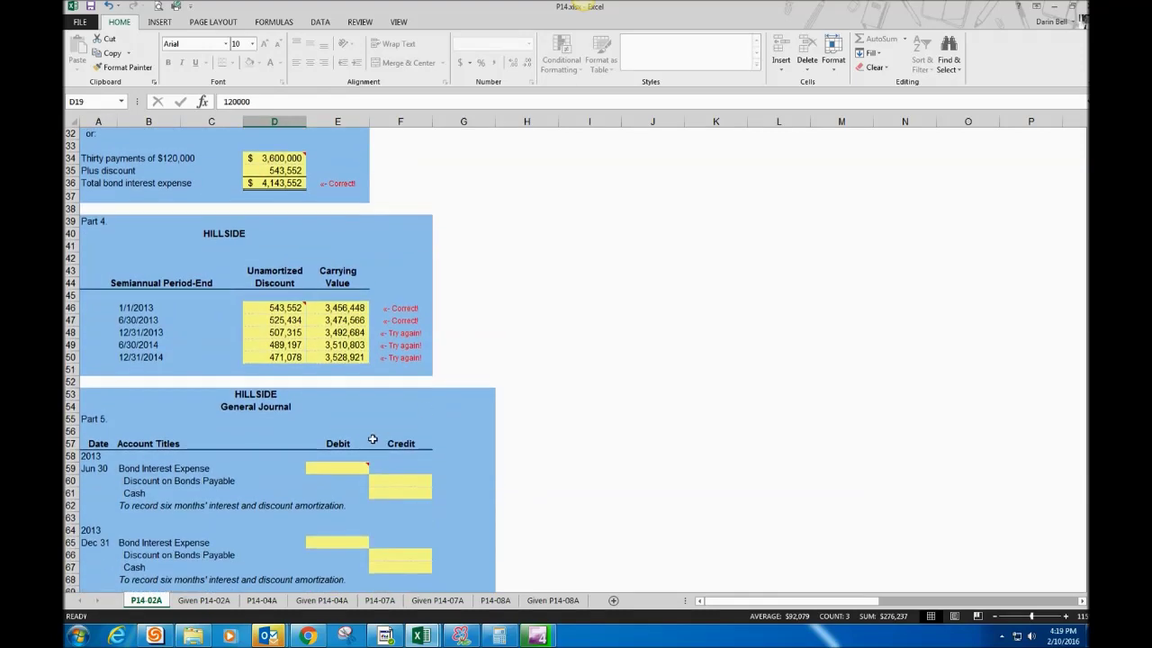
Step: Link the Jun 30 Bond Interest Expense debit in E59 to the Part 2 bond interest expense, =D21
{"action": "left_click", "coordinate": [334, 469]}
{"action": "type", "text": "="}
{"action": "scroll", "coordinate": [568, 383], "scroll_direction": "up", "scroll_amount": 5}
{"action": "scroll", "coordinate": [568, 383], "scroll_direction": "up", "scroll_amount": 2}
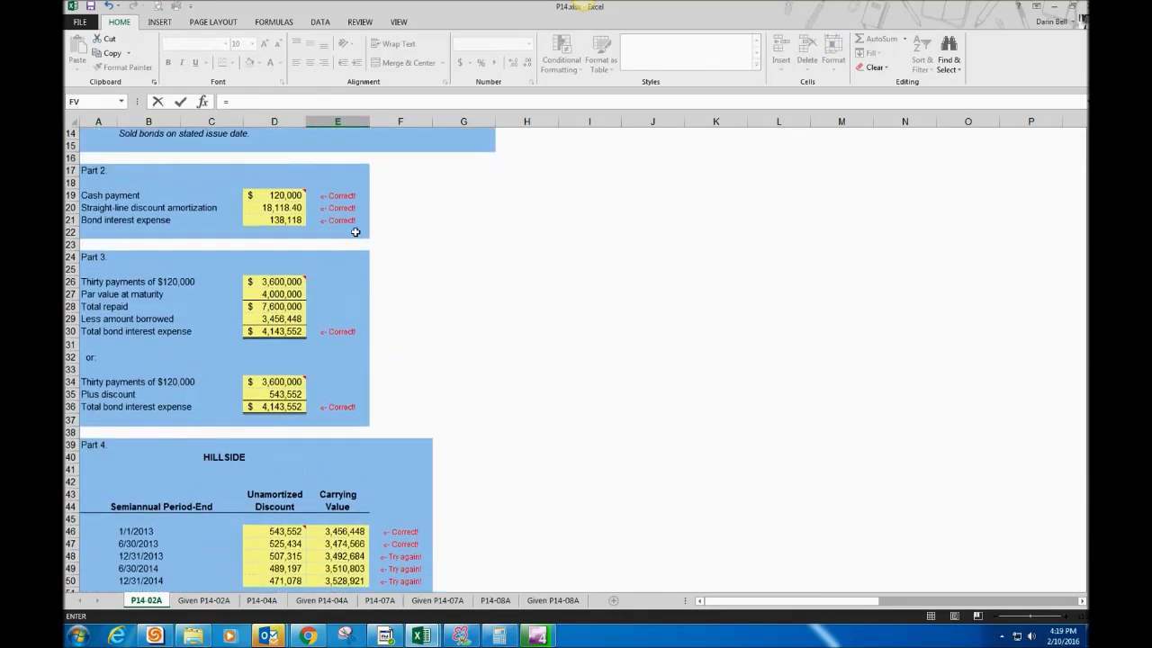
{"action": "left_click", "coordinate": [297, 221]}
{"action": "key", "text": "Return"}
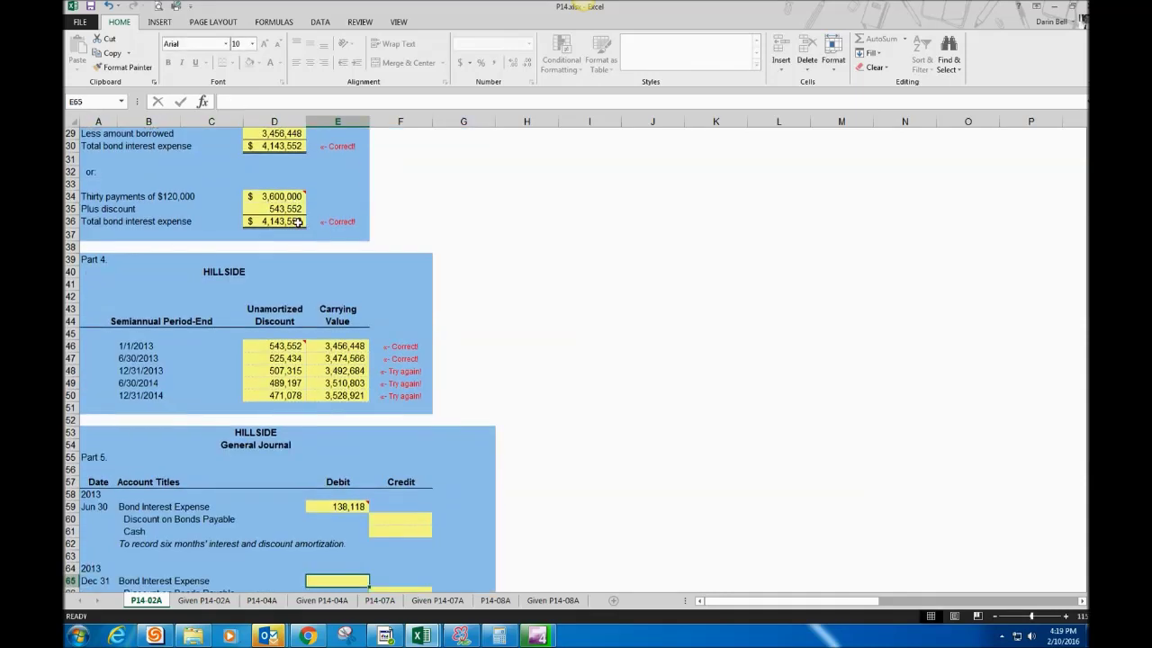
Step: Link the Jun 30 Discount on Bonds Payable credit in F60 to the Part 2 straight-line discount amortization, =D20
{"action": "left_click", "coordinate": [397, 519]}
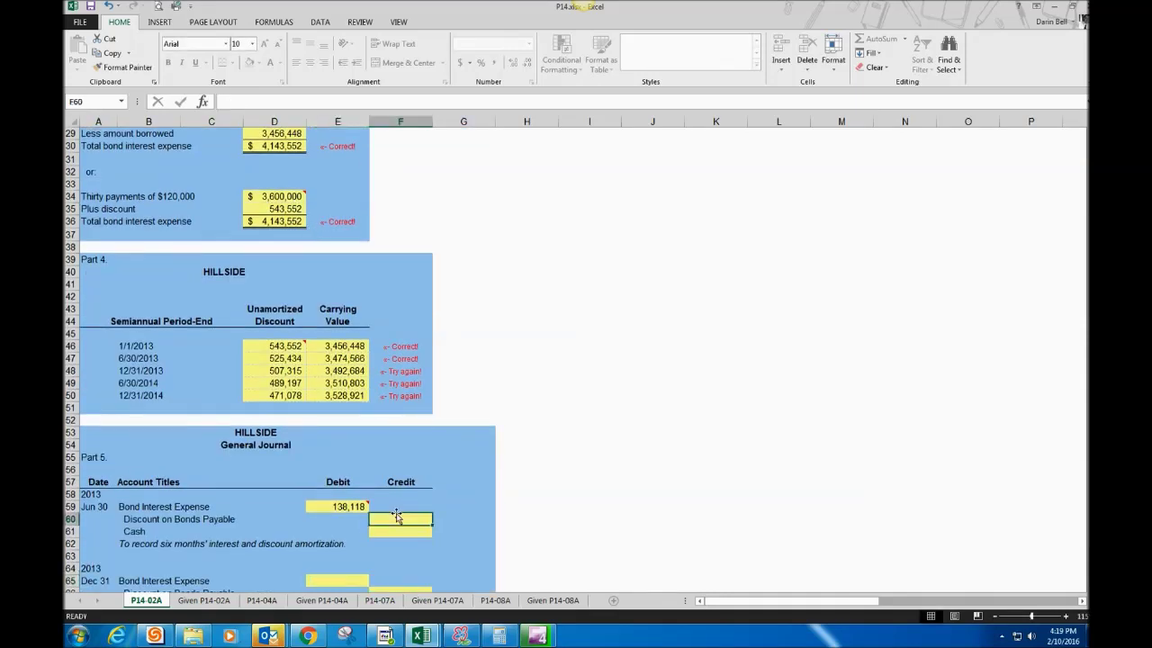
{"action": "type", "text": "="}
{"action": "scroll", "coordinate": [405, 351], "scroll_direction": "up", "scroll_amount": 3}
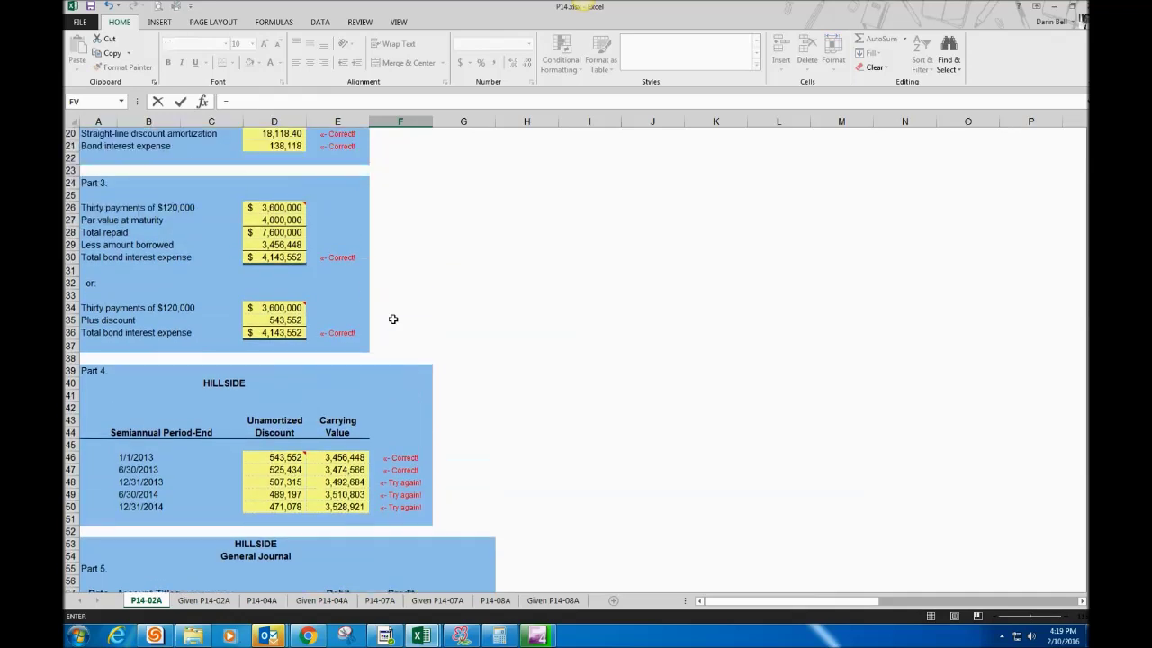
{"action": "left_click", "coordinate": [282, 133]}
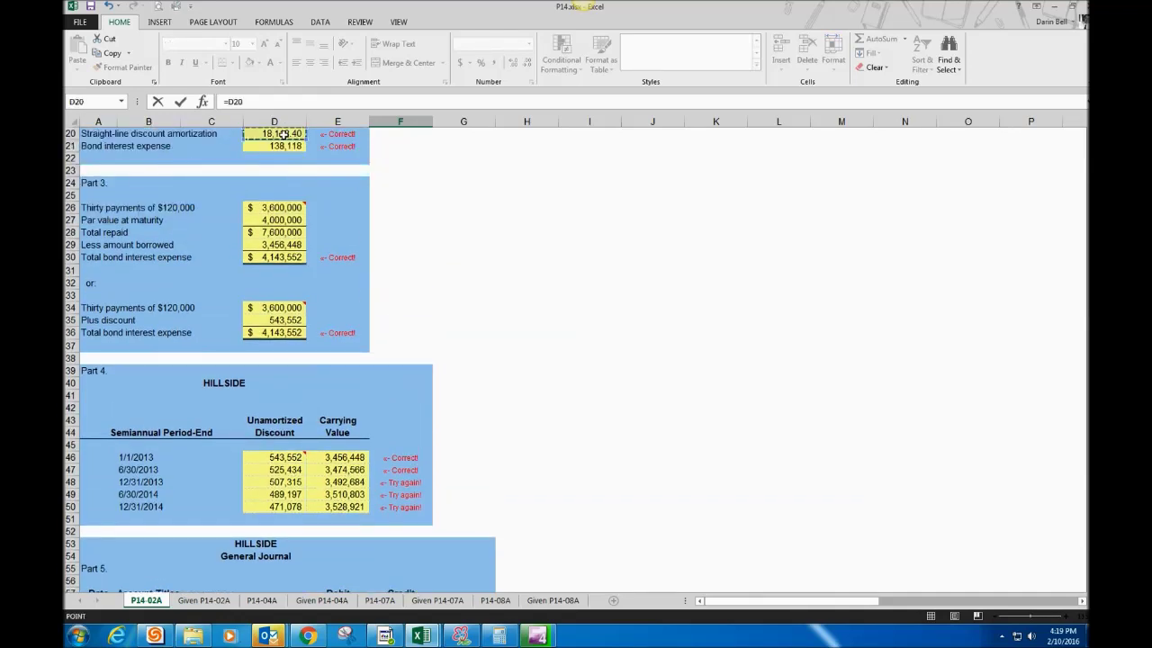
{"action": "key", "text": "Return"}
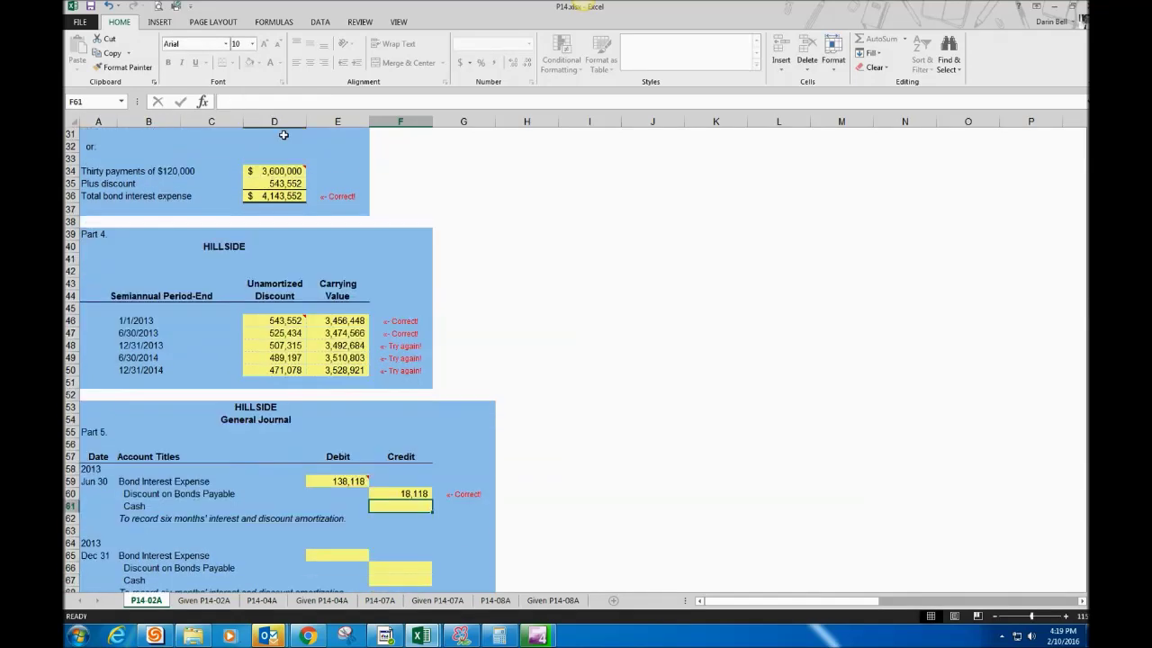
Step: Link the Jun 30 Cash credit in F61 to the Part 2 cash payment, =D19
{"action": "mouse_move", "coordinate": [306, 173]}
{"action": "type", "text": "="}
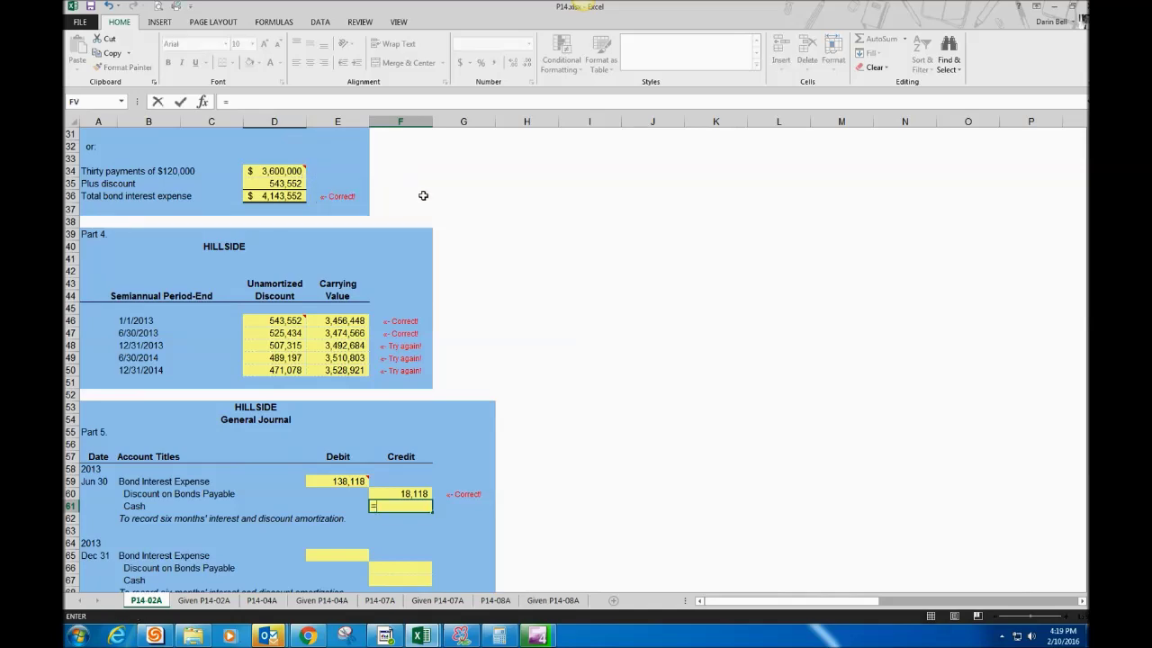
{"action": "scroll", "coordinate": [457, 205], "scroll_direction": "up", "scroll_amount": 2}
{"action": "scroll", "coordinate": [457, 206], "scroll_direction": "up", "scroll_amount": 4}
{"action": "left_click", "coordinate": [286, 204]}
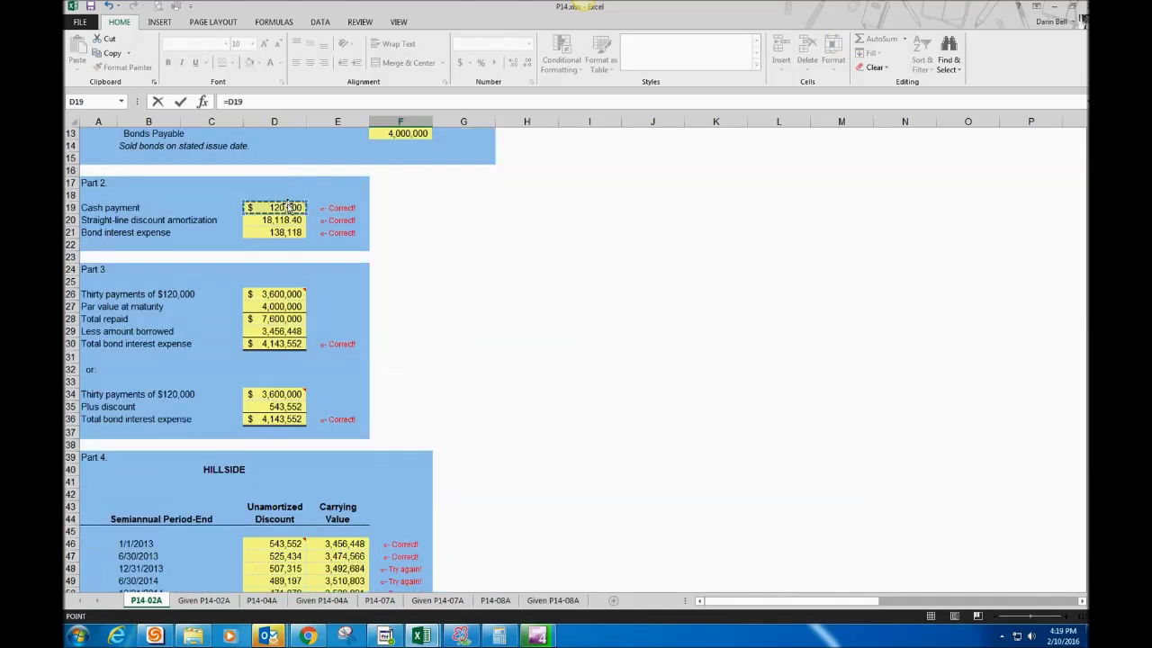
{"action": "key", "text": "Return"}
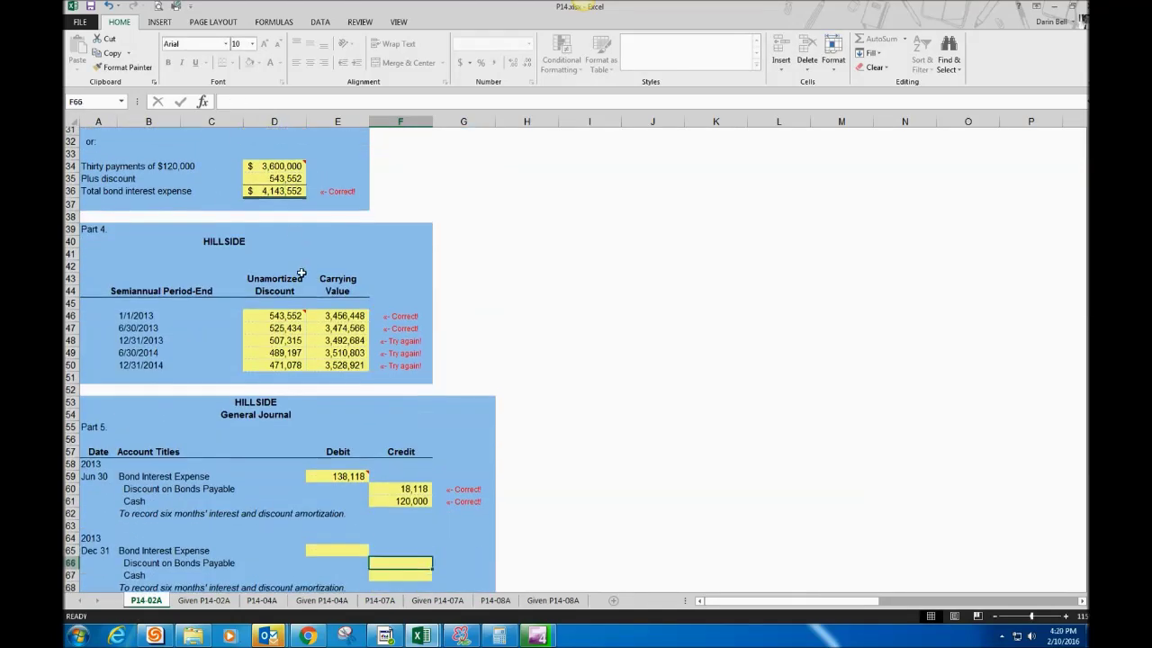
Step: Link the Dec 31 Bond Interest Expense debit in E65 to the Jun 30 debit in E59
{"action": "left_click", "coordinate": [338, 416]}
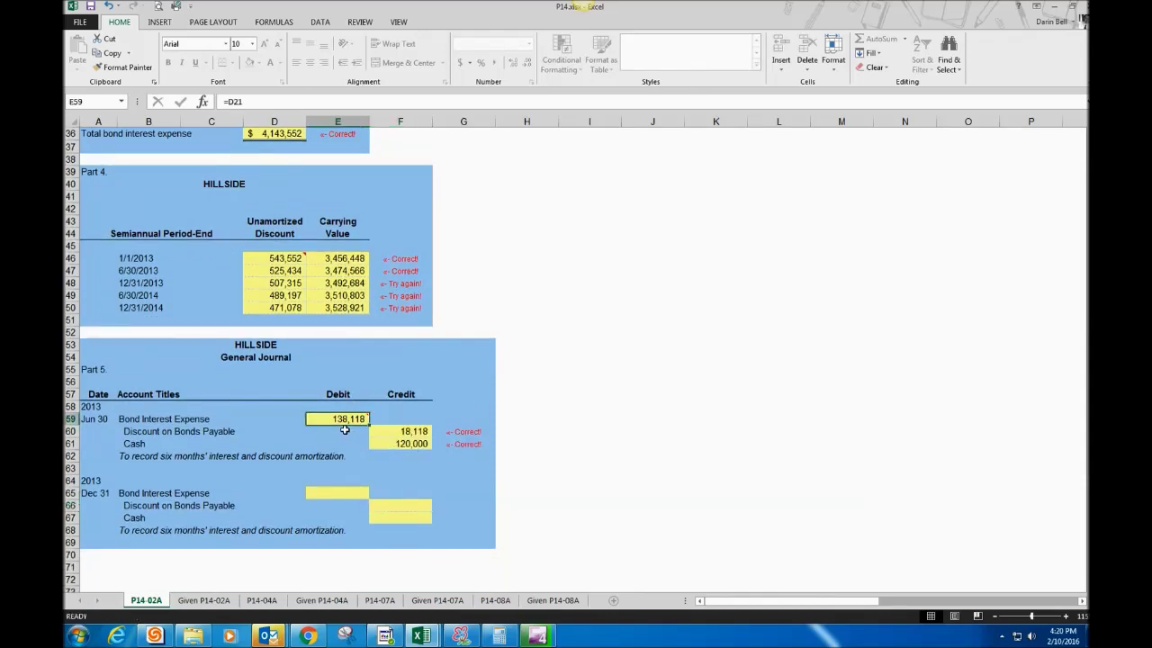
{"action": "left_click", "coordinate": [334, 490]}
{"action": "type", "text": "="}
{"action": "left_click", "coordinate": [339, 417]}
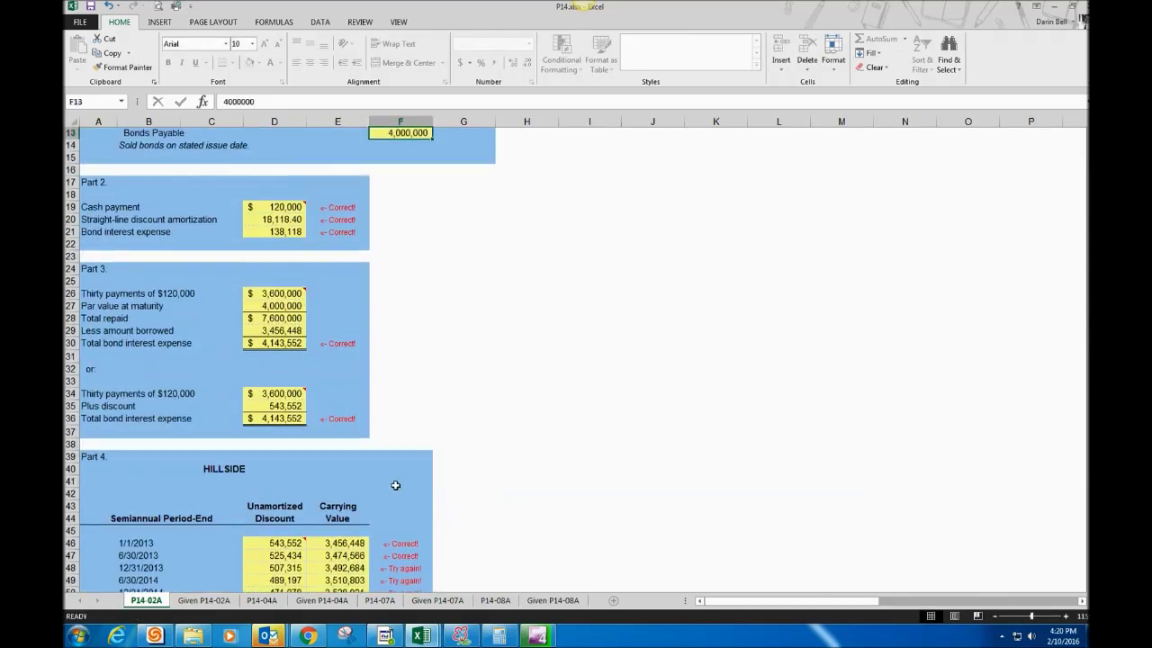
{"action": "scroll", "coordinate": [395, 485], "scroll_direction": "down", "scroll_amount": 10}
Step: Copy the Jun 30 credits in F60:F61 into the Dec 31 credit cells F66:F67, pasting them as values only
{"action": "left_click", "coordinate": [397, 416]}
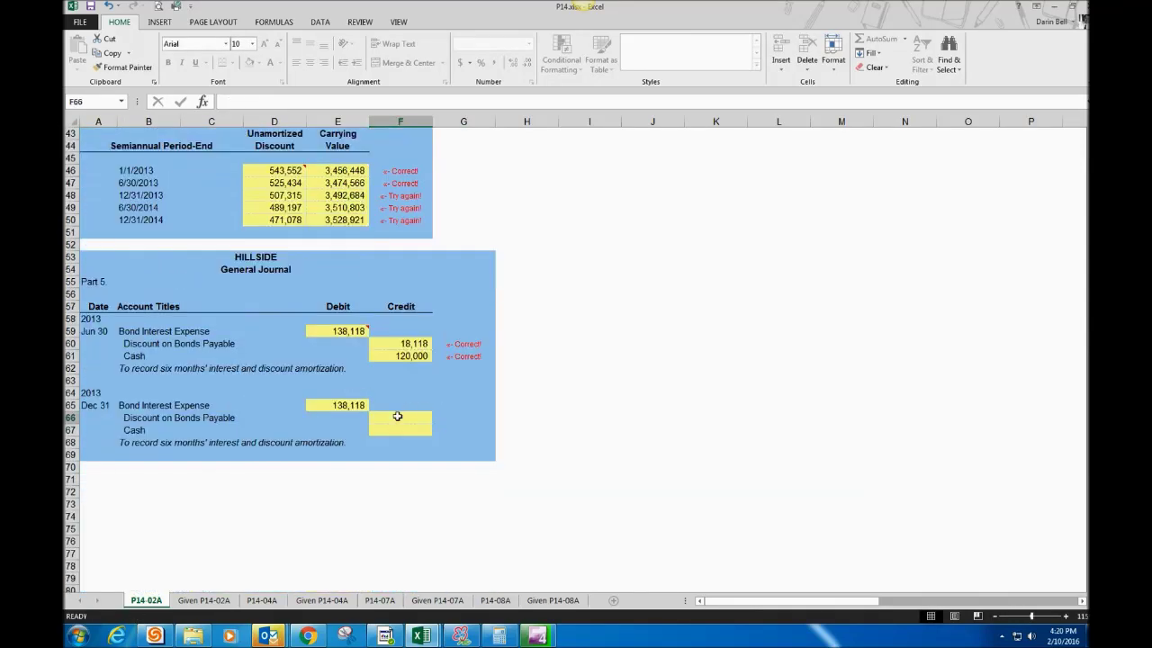
{"action": "left_click_drag", "start_coordinate": [400, 344], "coordinate": [410, 356]}
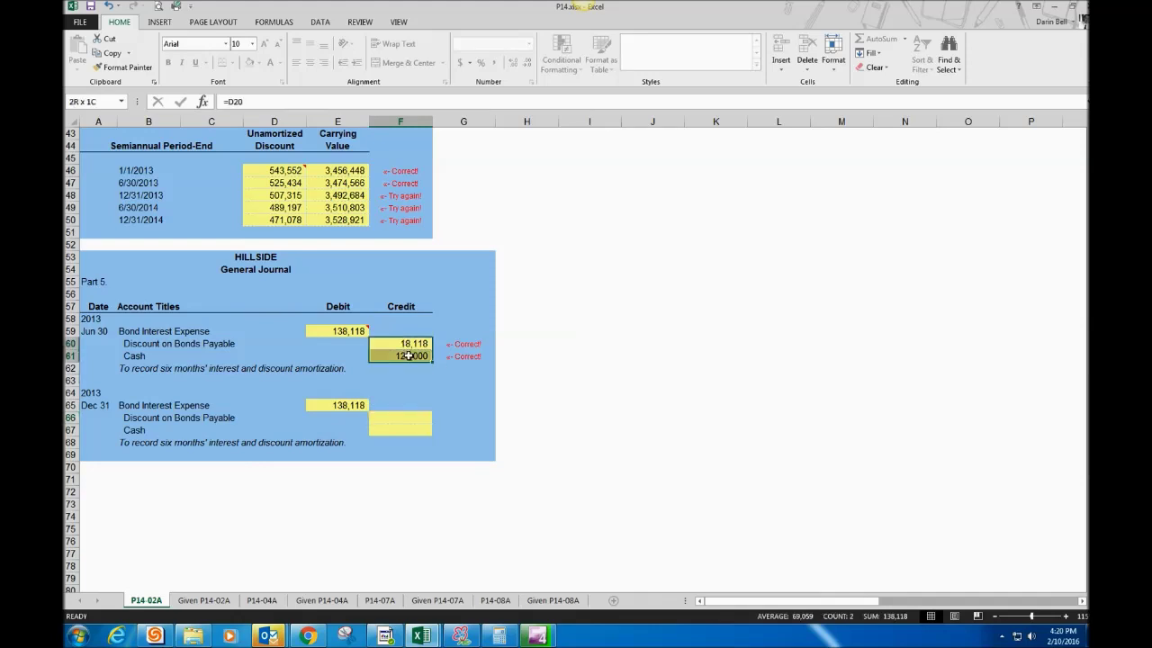
{"action": "key", "text": "ctrl+c"}
{"action": "left_click", "coordinate": [402, 416]}
{"action": "key", "text": "ctrl+v"}
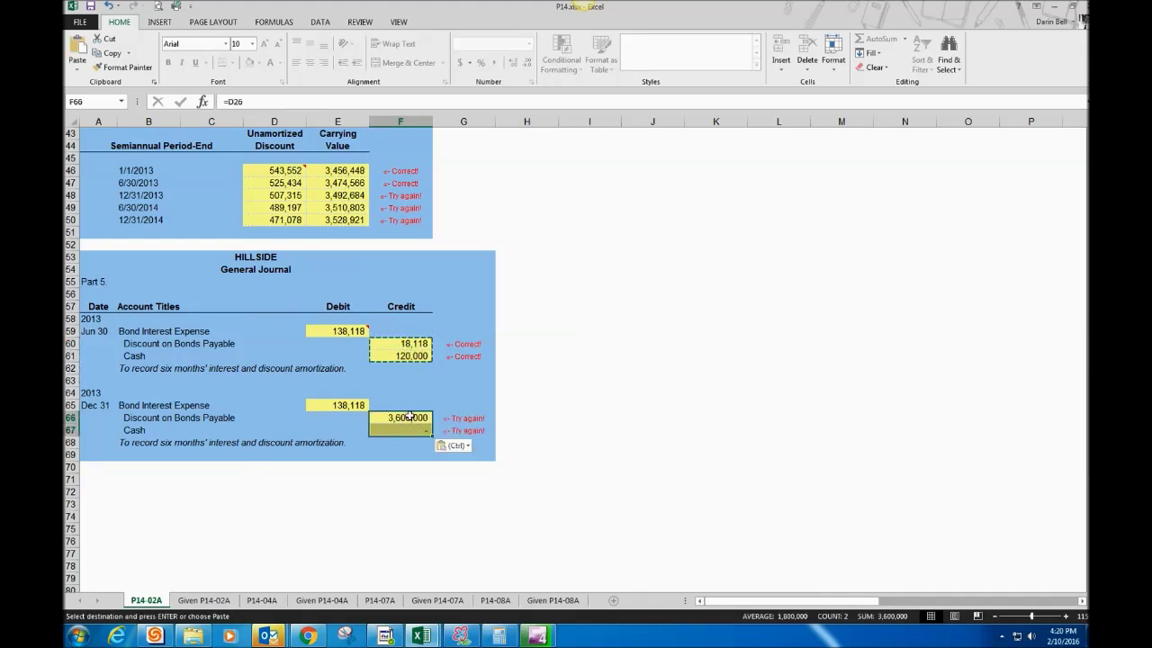
{"action": "right_click", "coordinate": [410, 419]}
{"action": "left_click", "coordinate": [454, 241]}
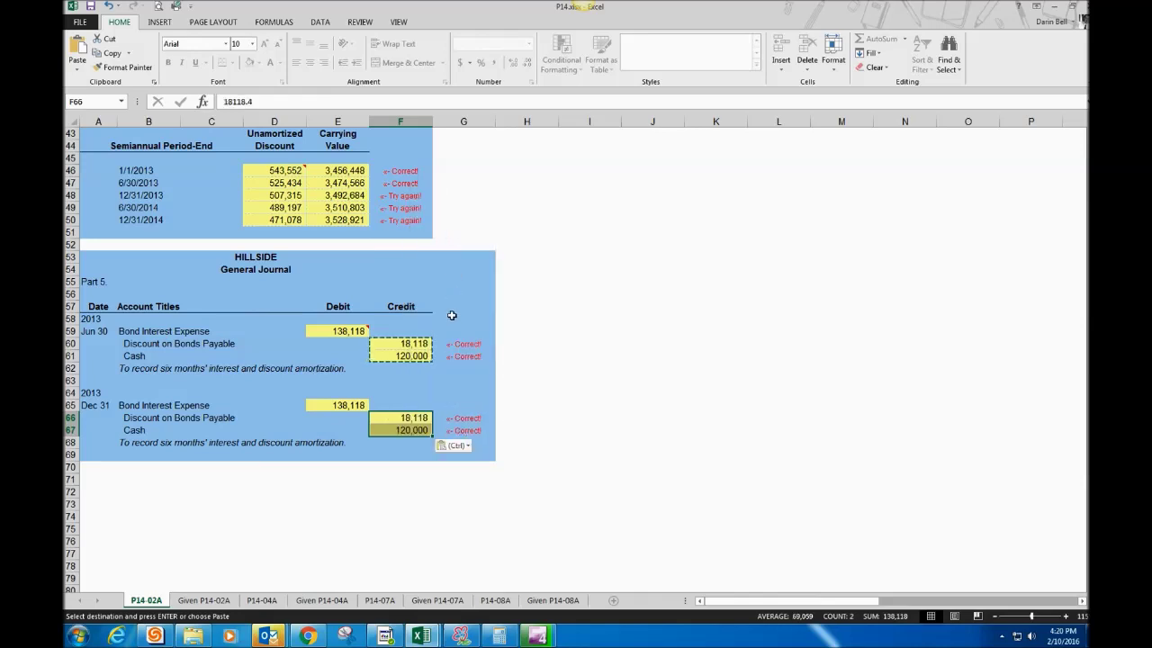
{"action": "double_click", "coordinate": [413, 345]}
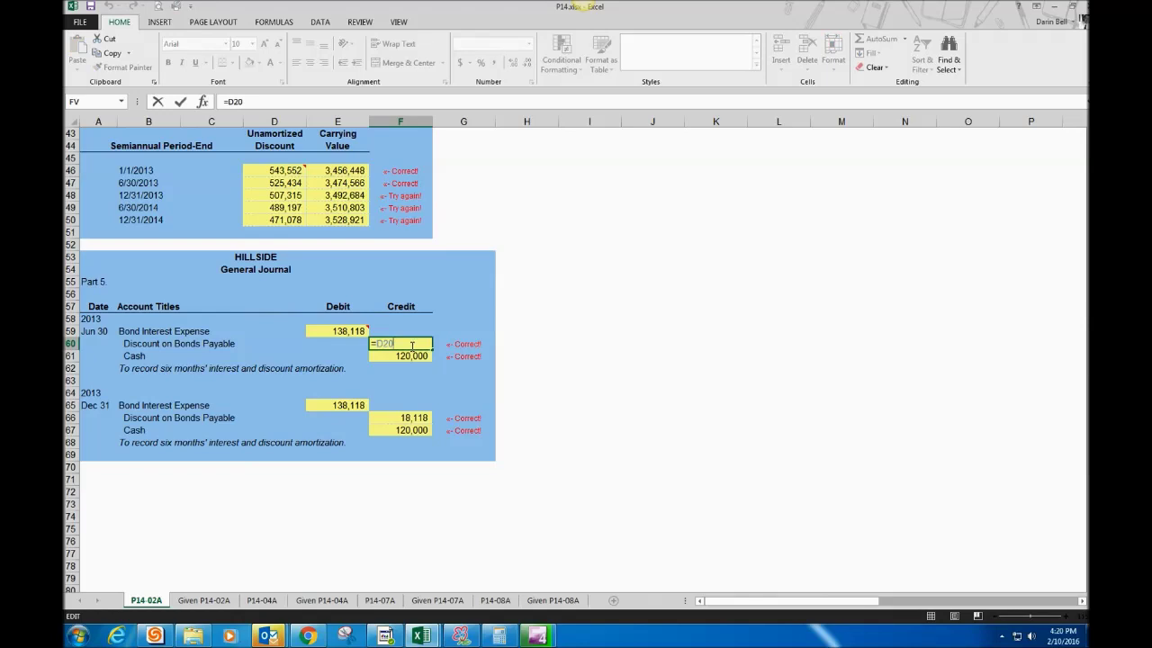
{"action": "key", "text": "Return"}
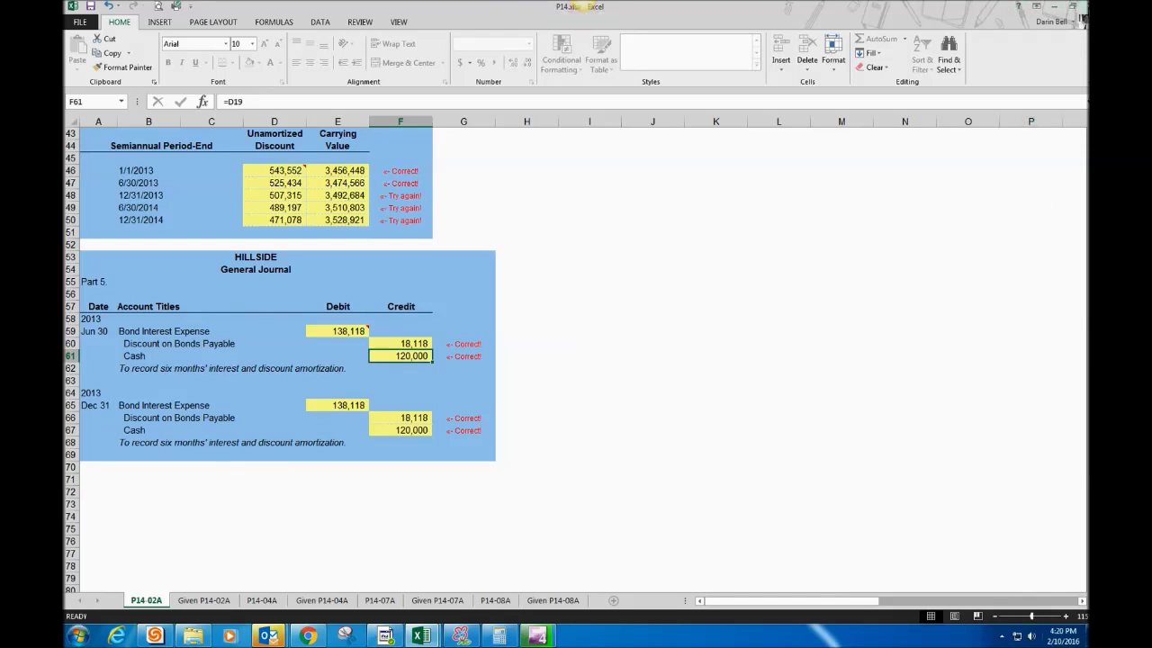
{"action": "left_click", "coordinate": [1056, 8]}
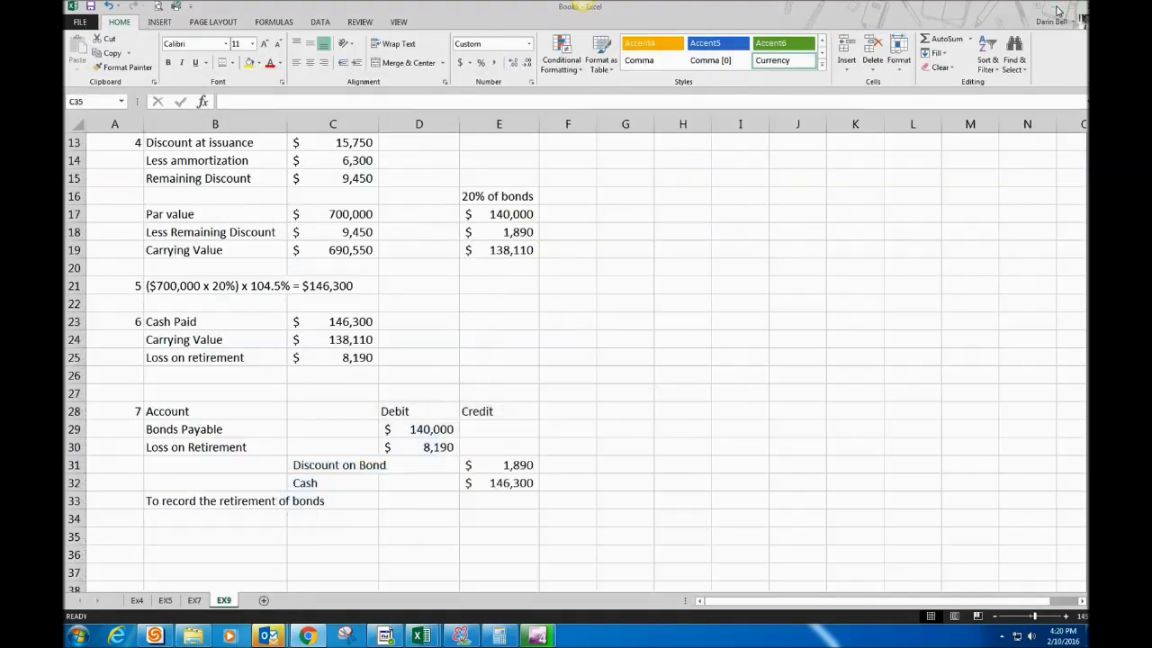
{"action": "left_click", "coordinate": [1002, 636]}
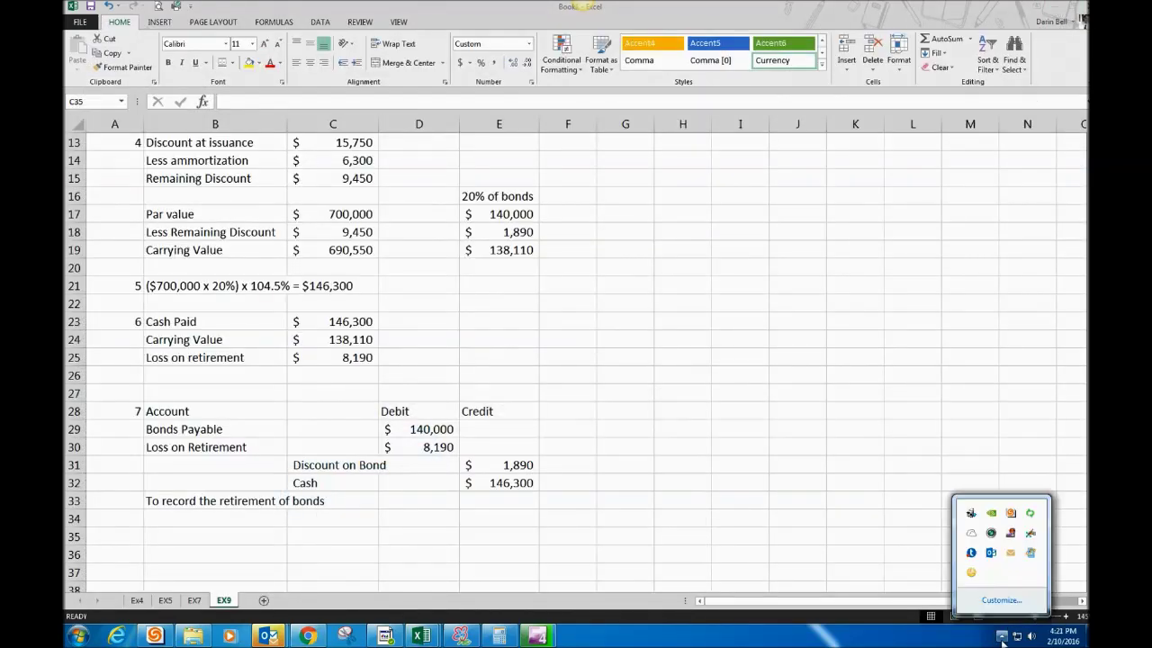
{"action": "right_click", "coordinate": [1009, 534]}
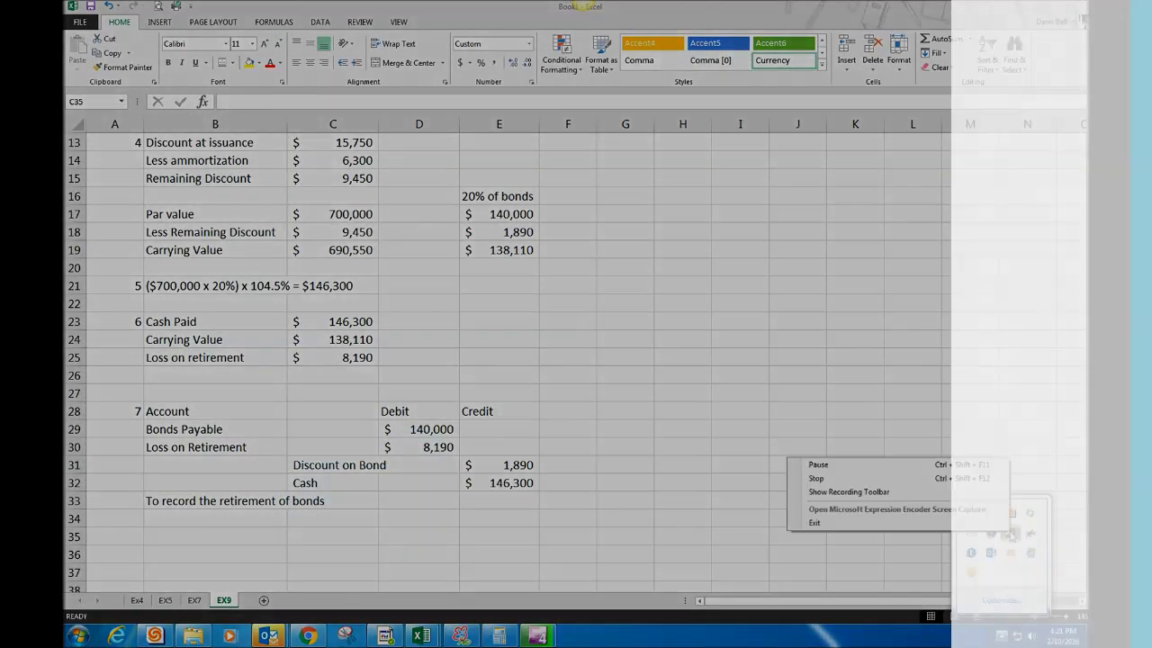